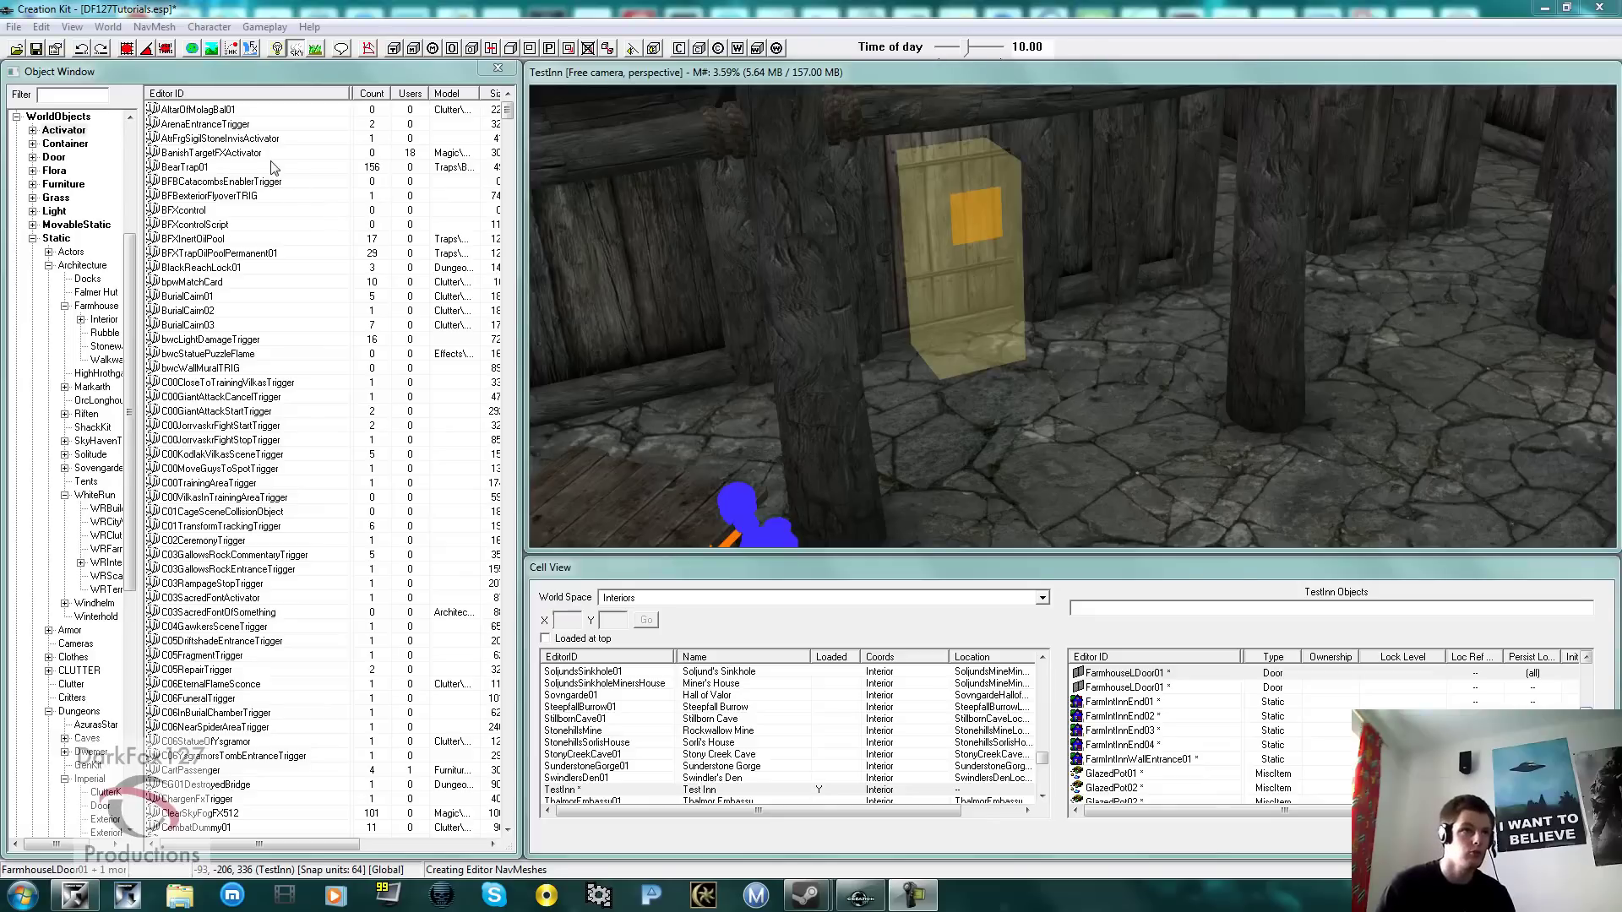
# Step: Examine the TestInn interior, including the entrance door area, the roof structure, the furniture markers and the standing actor
pyautogui.click(999, 446)
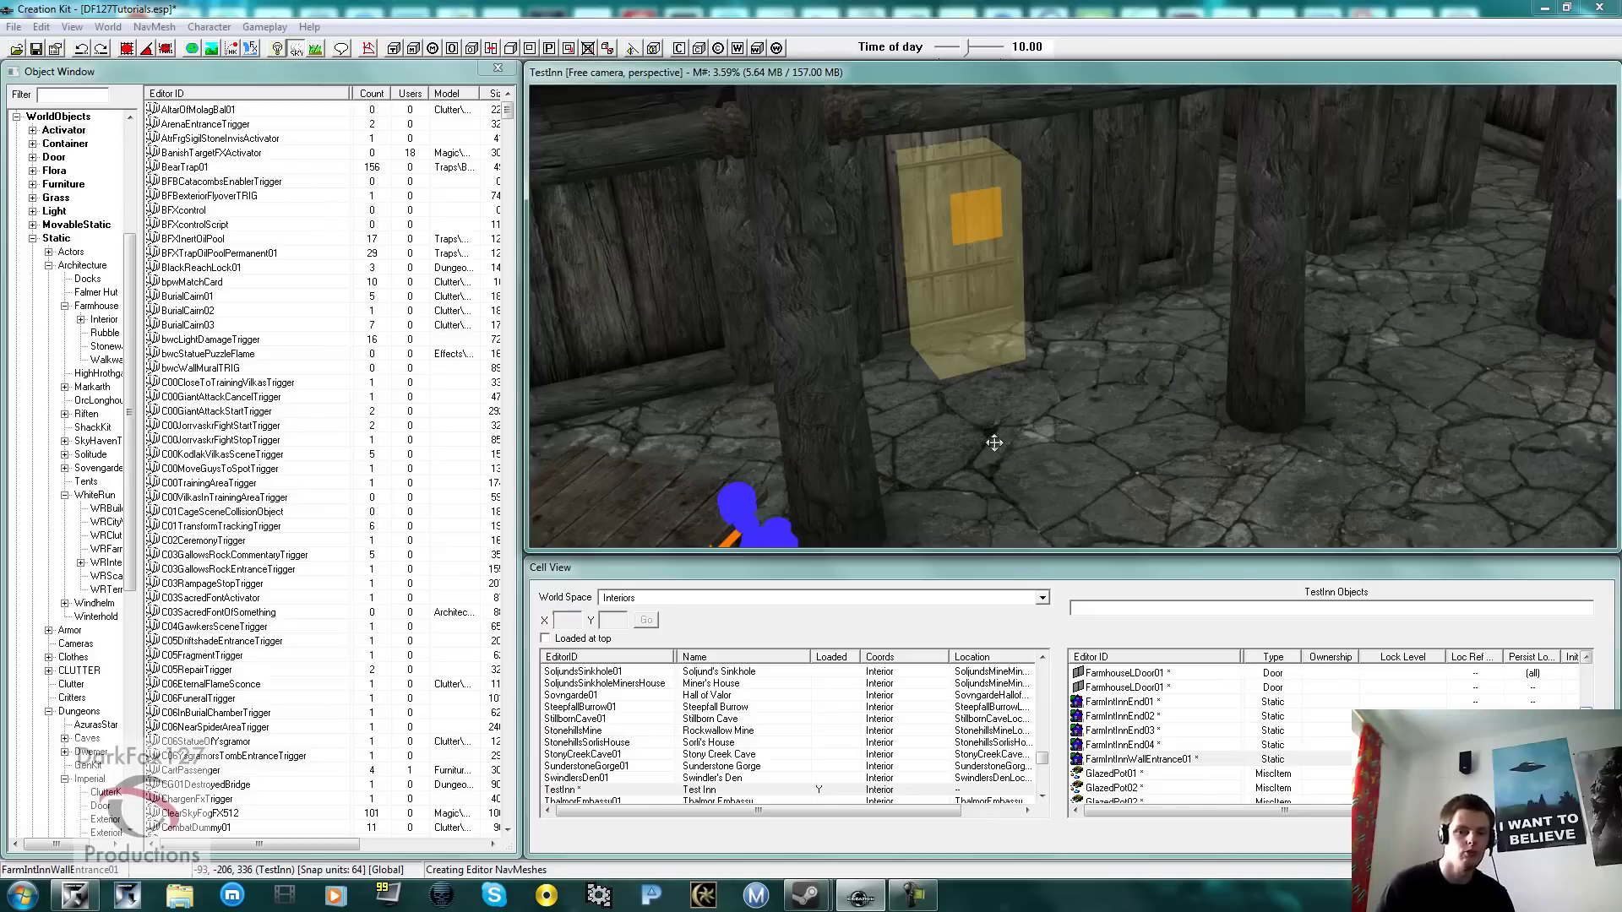
pyautogui.scroll(-4, 986, 431)
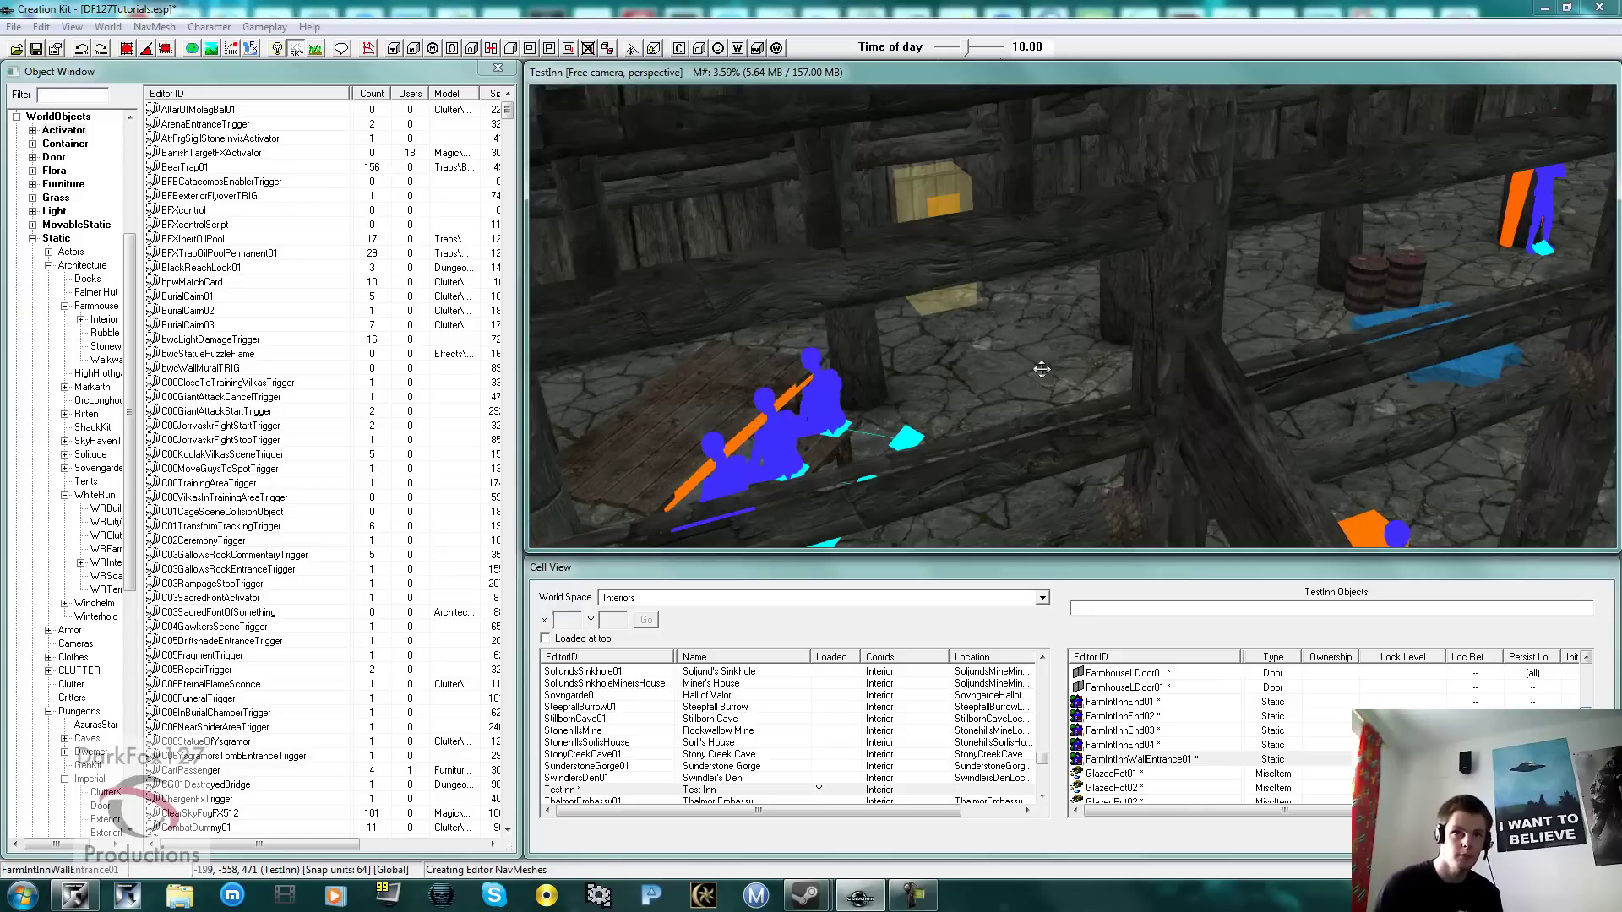
pyautogui.scroll(-10, 1042, 369)
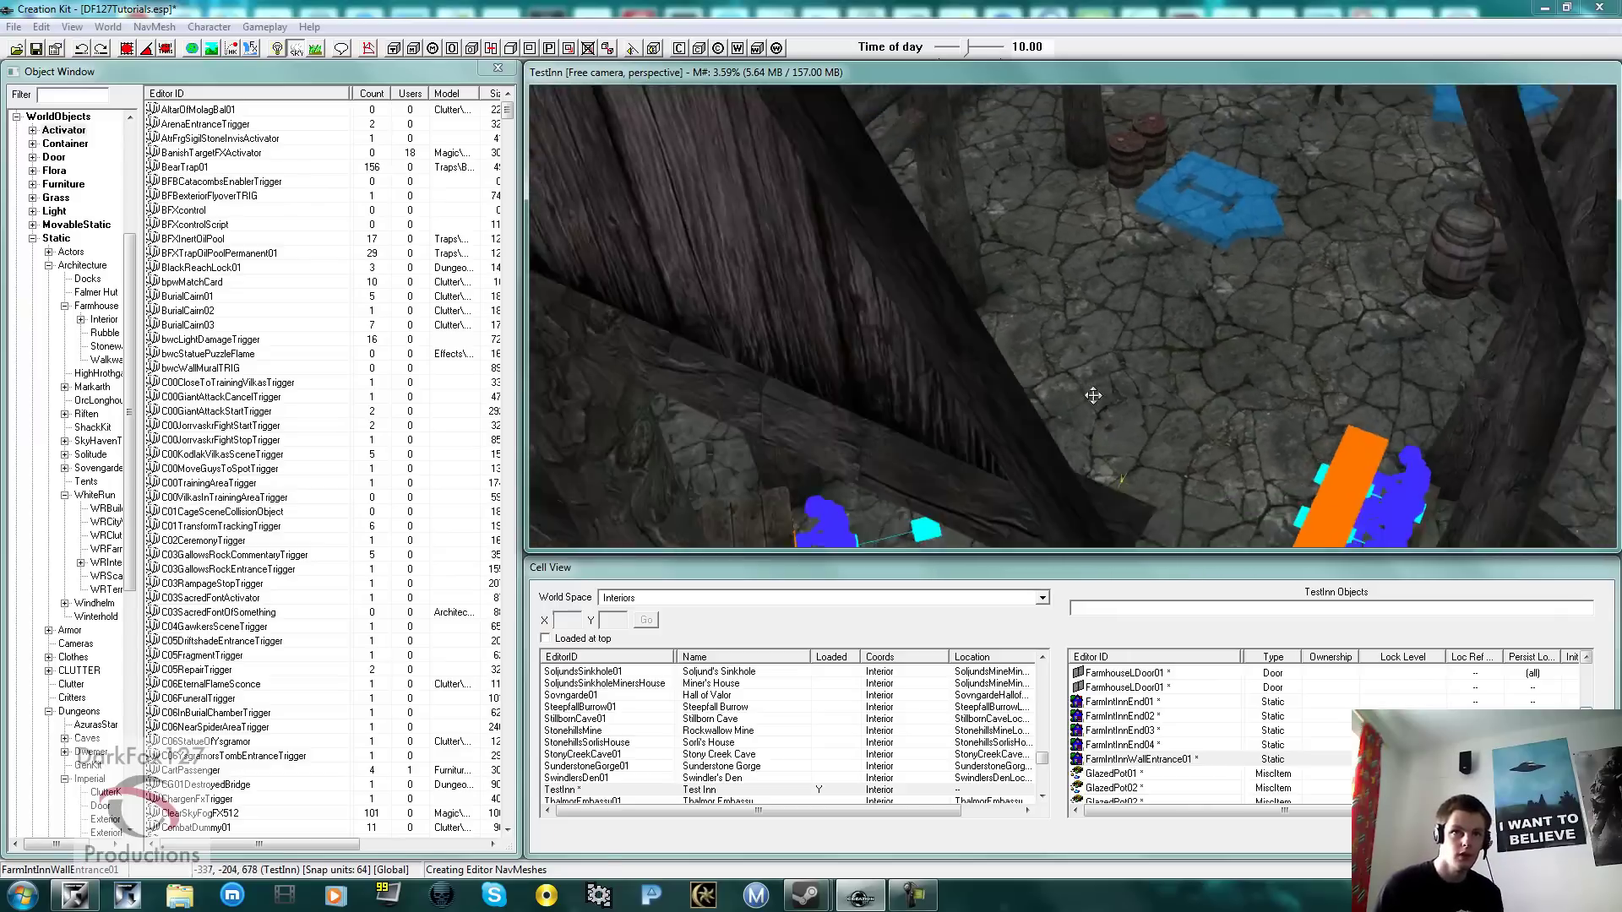
pyautogui.moveTo(1071, 350); pyautogui.dragTo(1082, 422, button='middle')
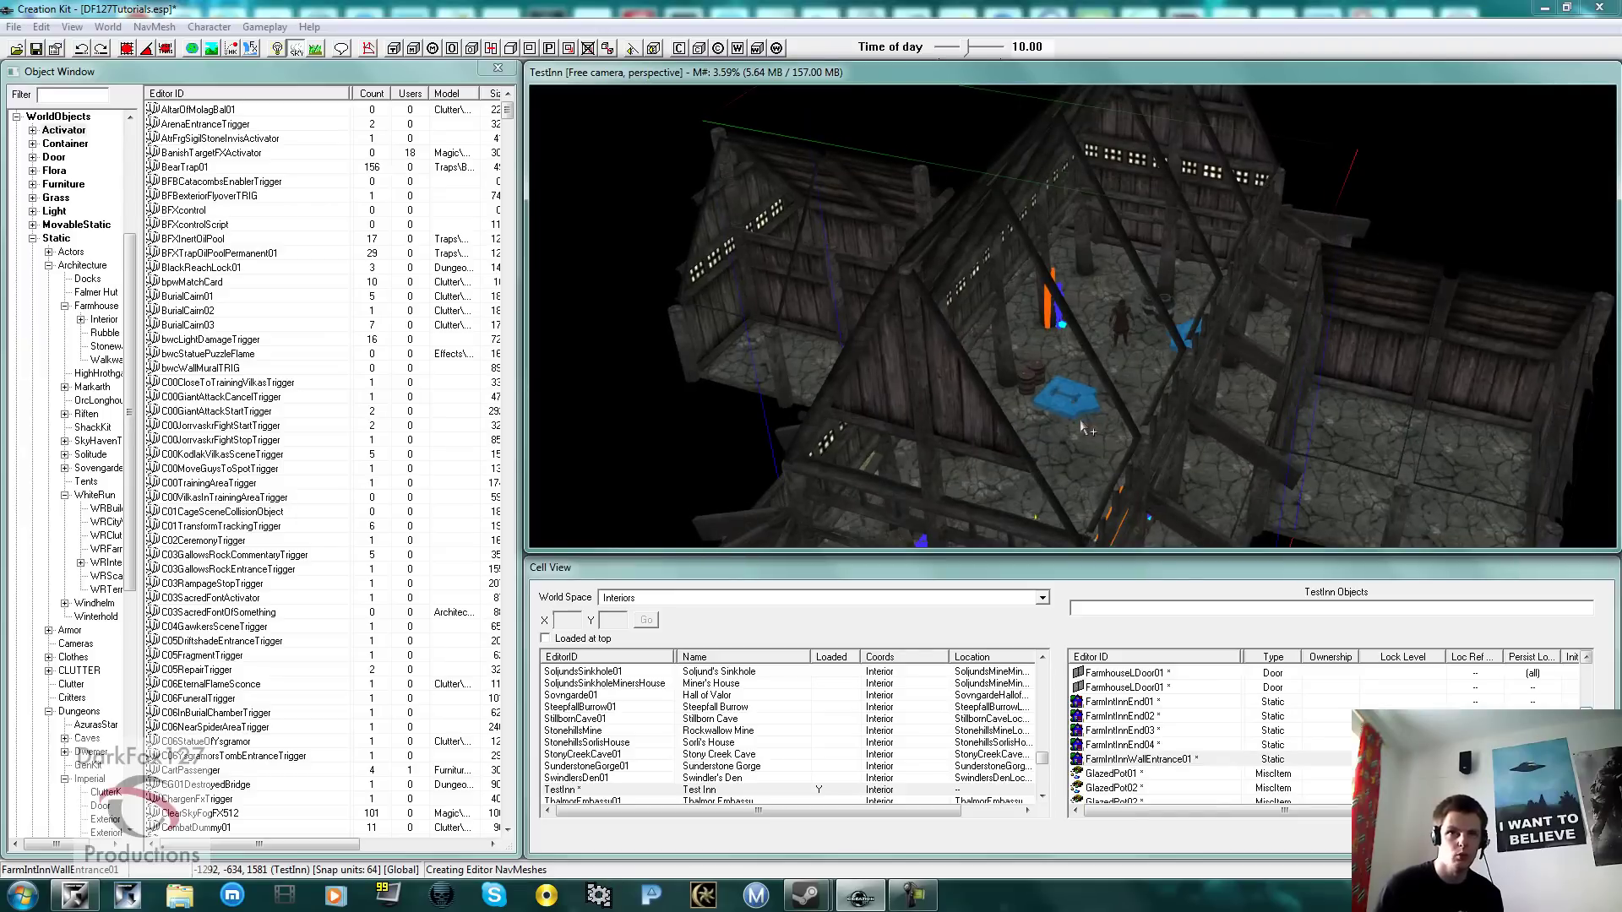
pyautogui.scroll(8, 1143, 394)
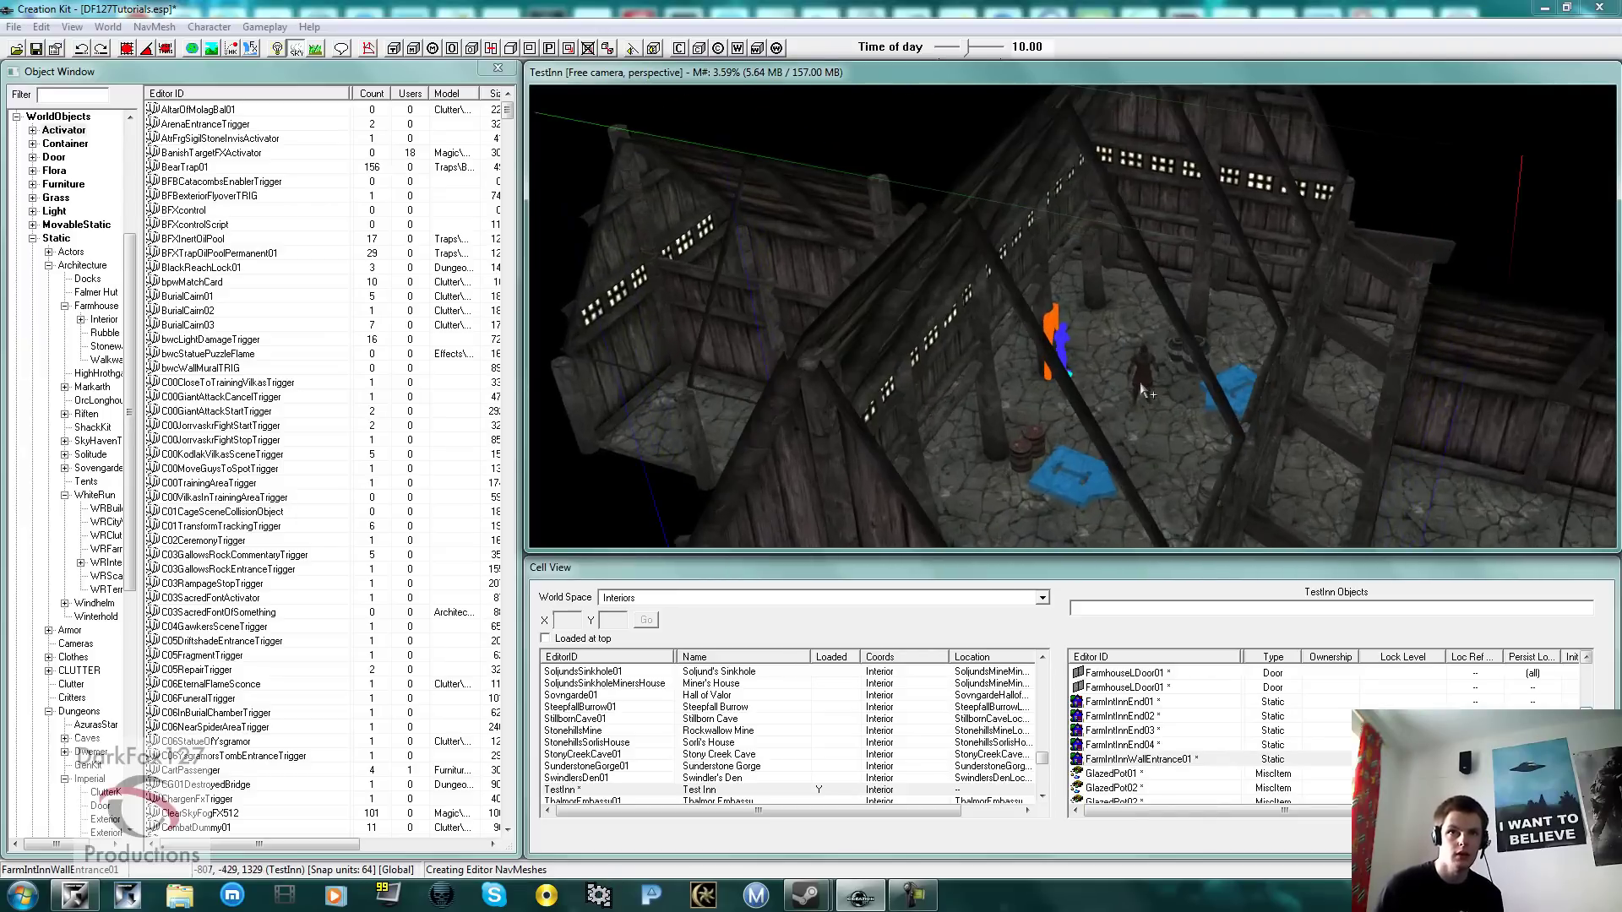
pyautogui.scroll(10, 1140, 388)
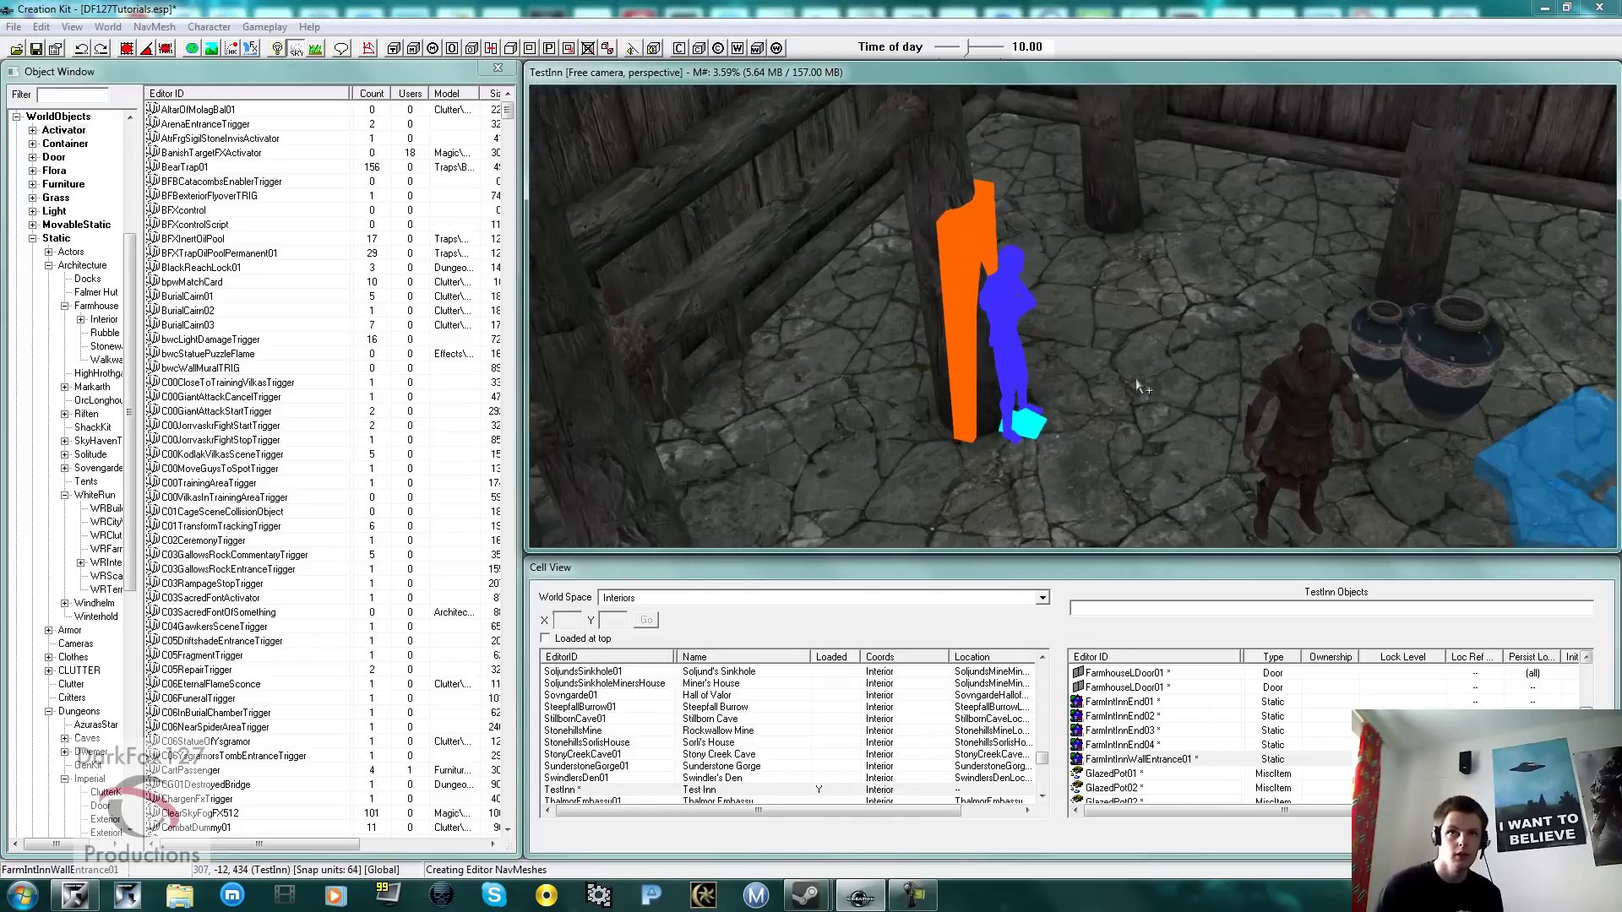
pyautogui.scroll(-10, 1290, 190)
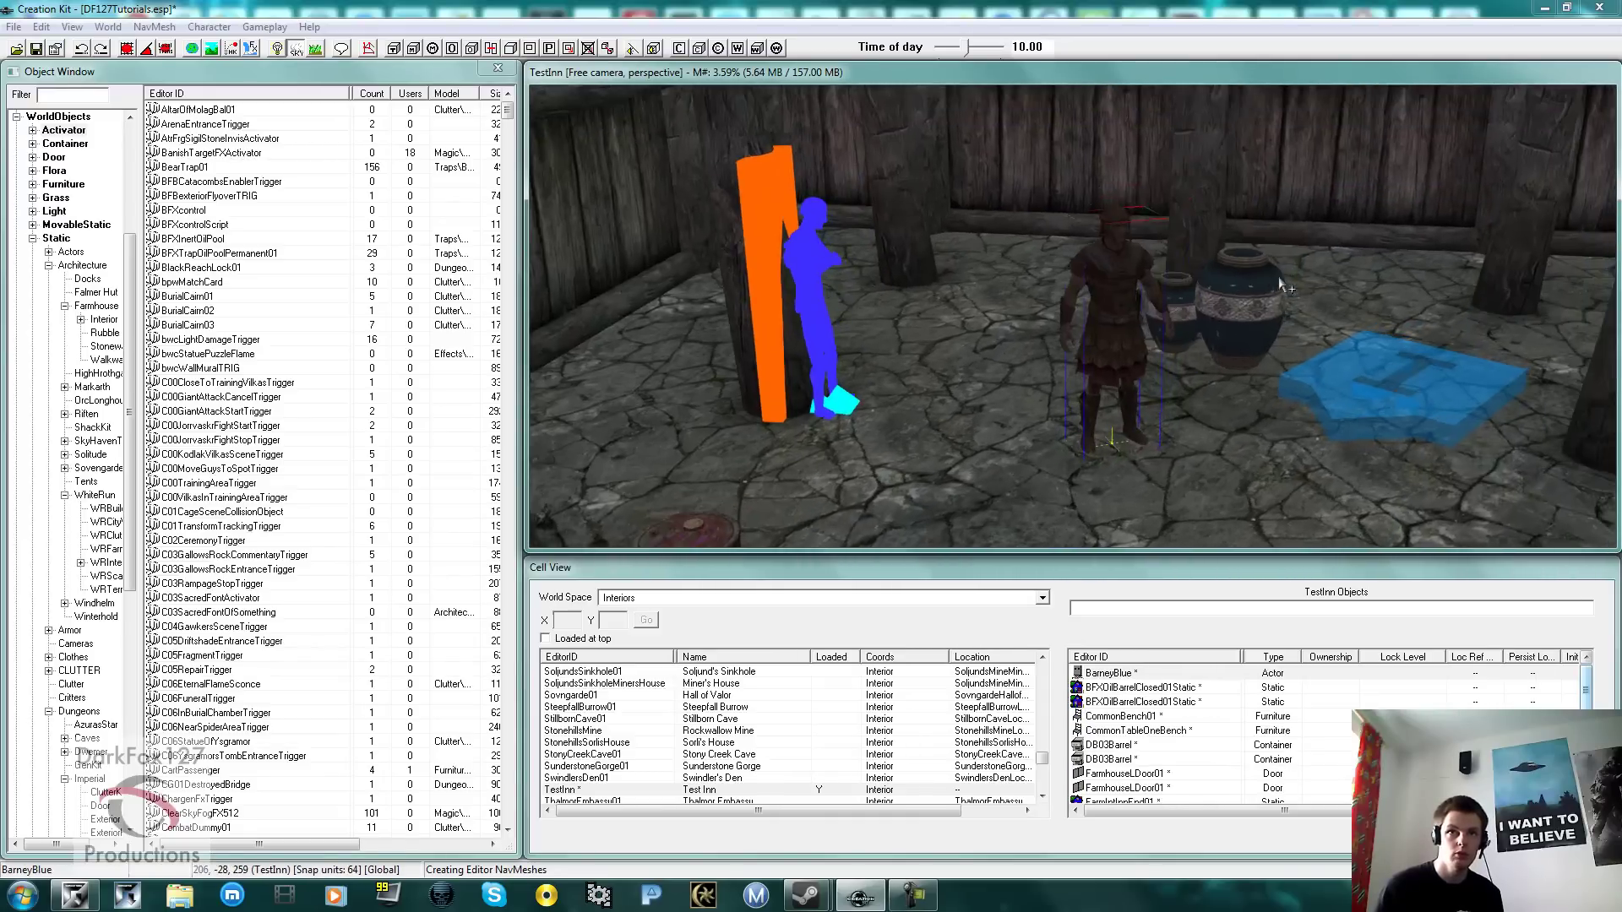
pyautogui.keyDown('shift'); pyautogui.moveTo(1189, 317); pyautogui.dragTo(1211, 294, button='middle'); pyautogui.keyUp('shift')
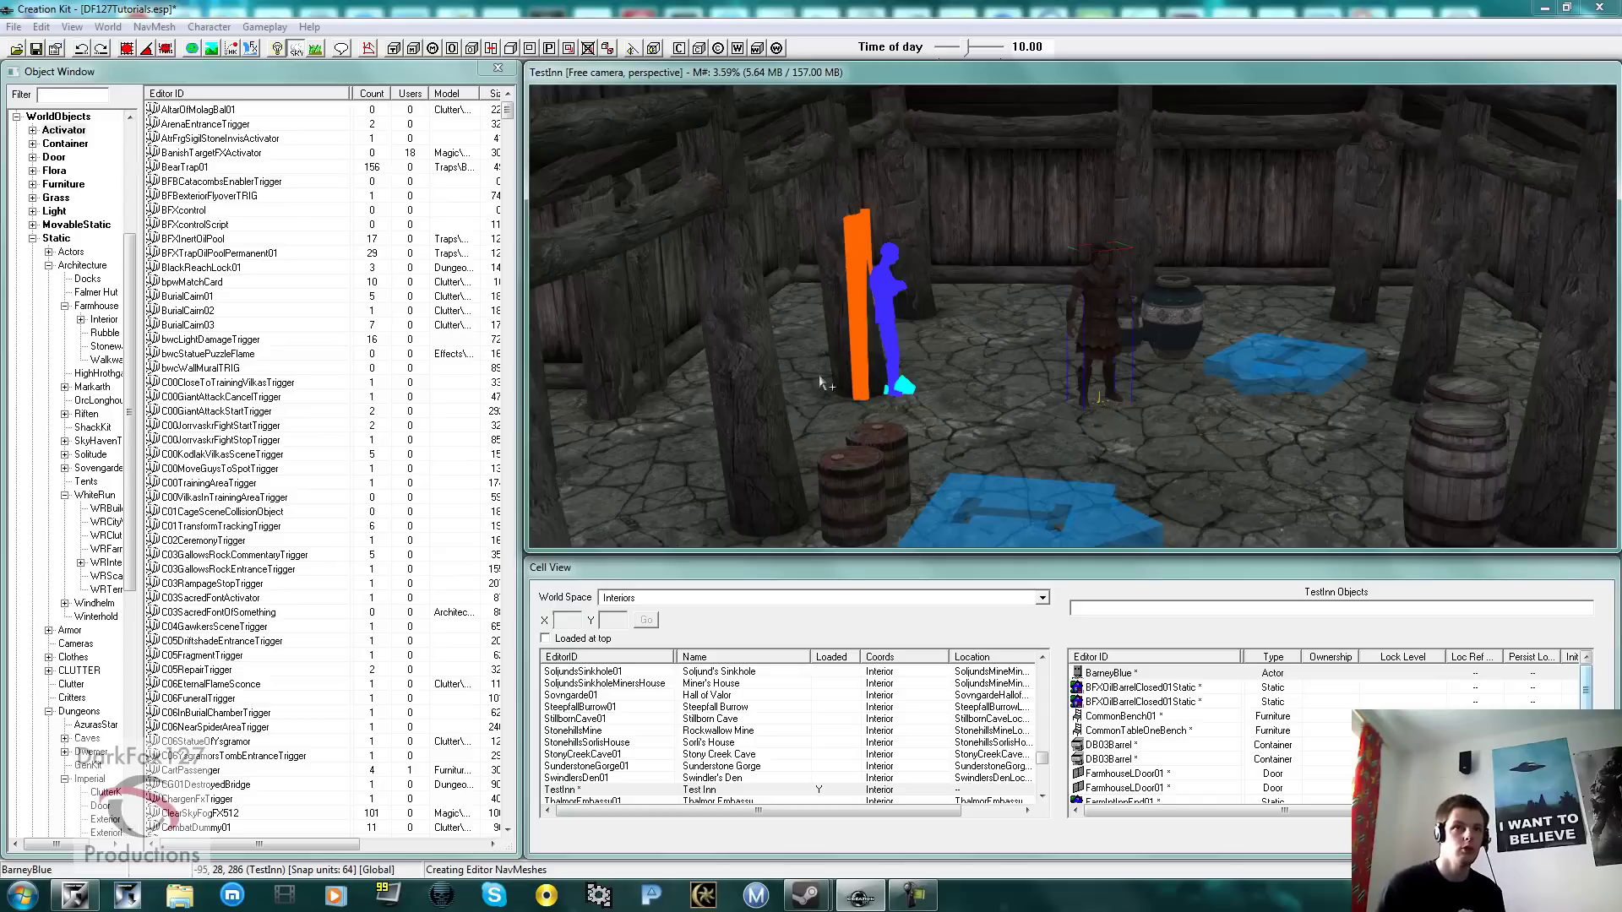
# Step: Enter navmesh editing and build two adjoining navmesh triangles on the floor between the barrels, beside the blue marker
pyautogui.click(369, 51)
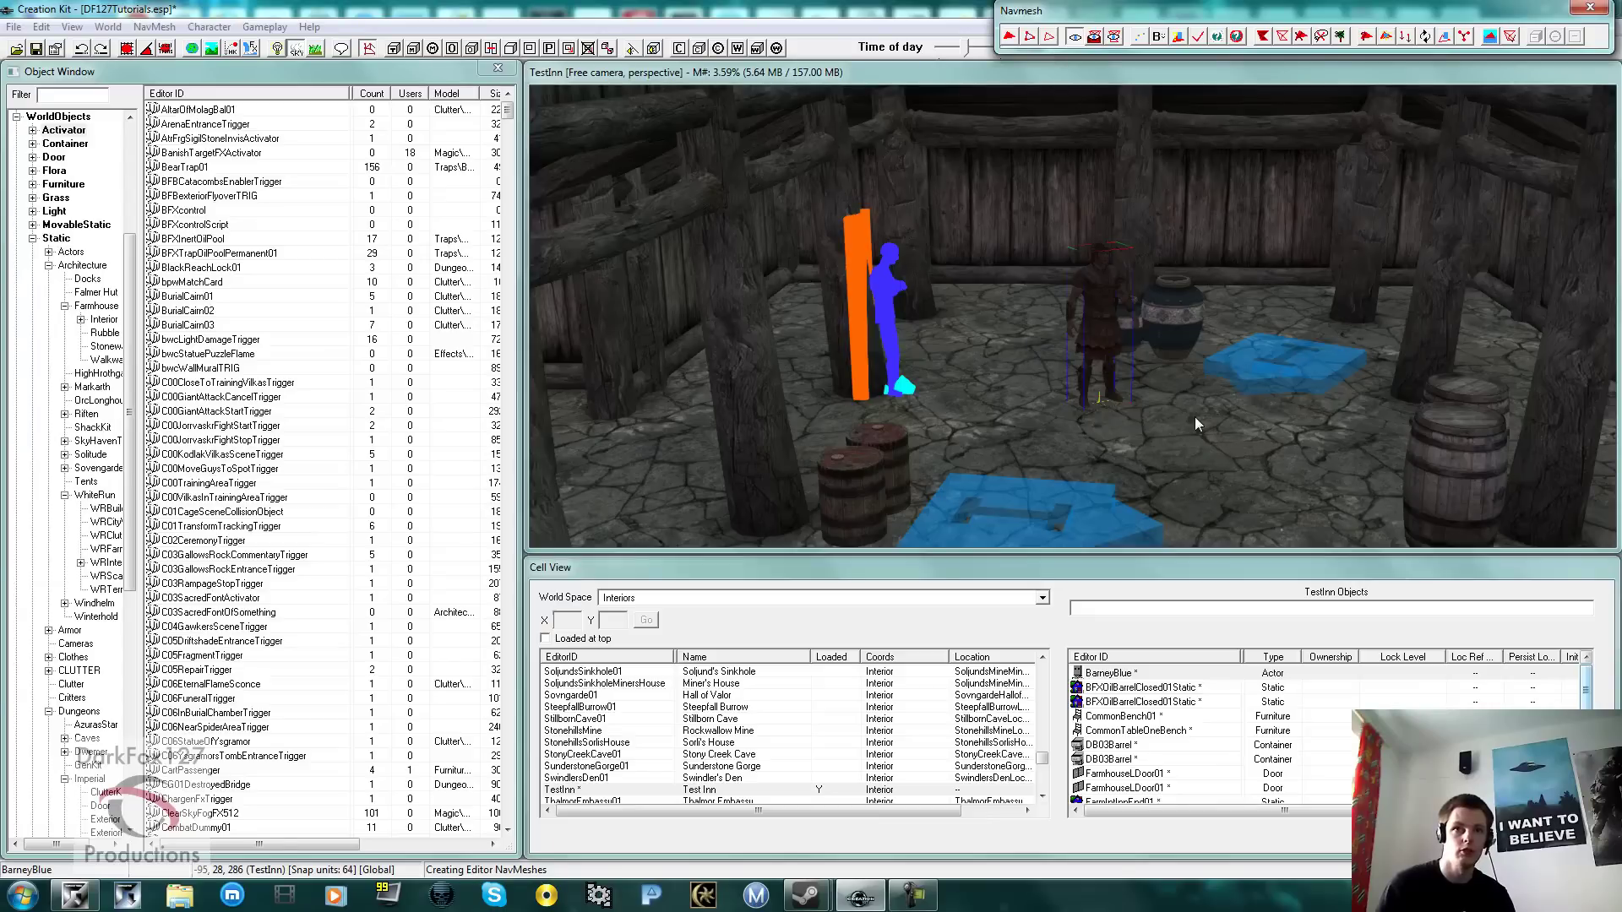
pyautogui.click(1009, 37)
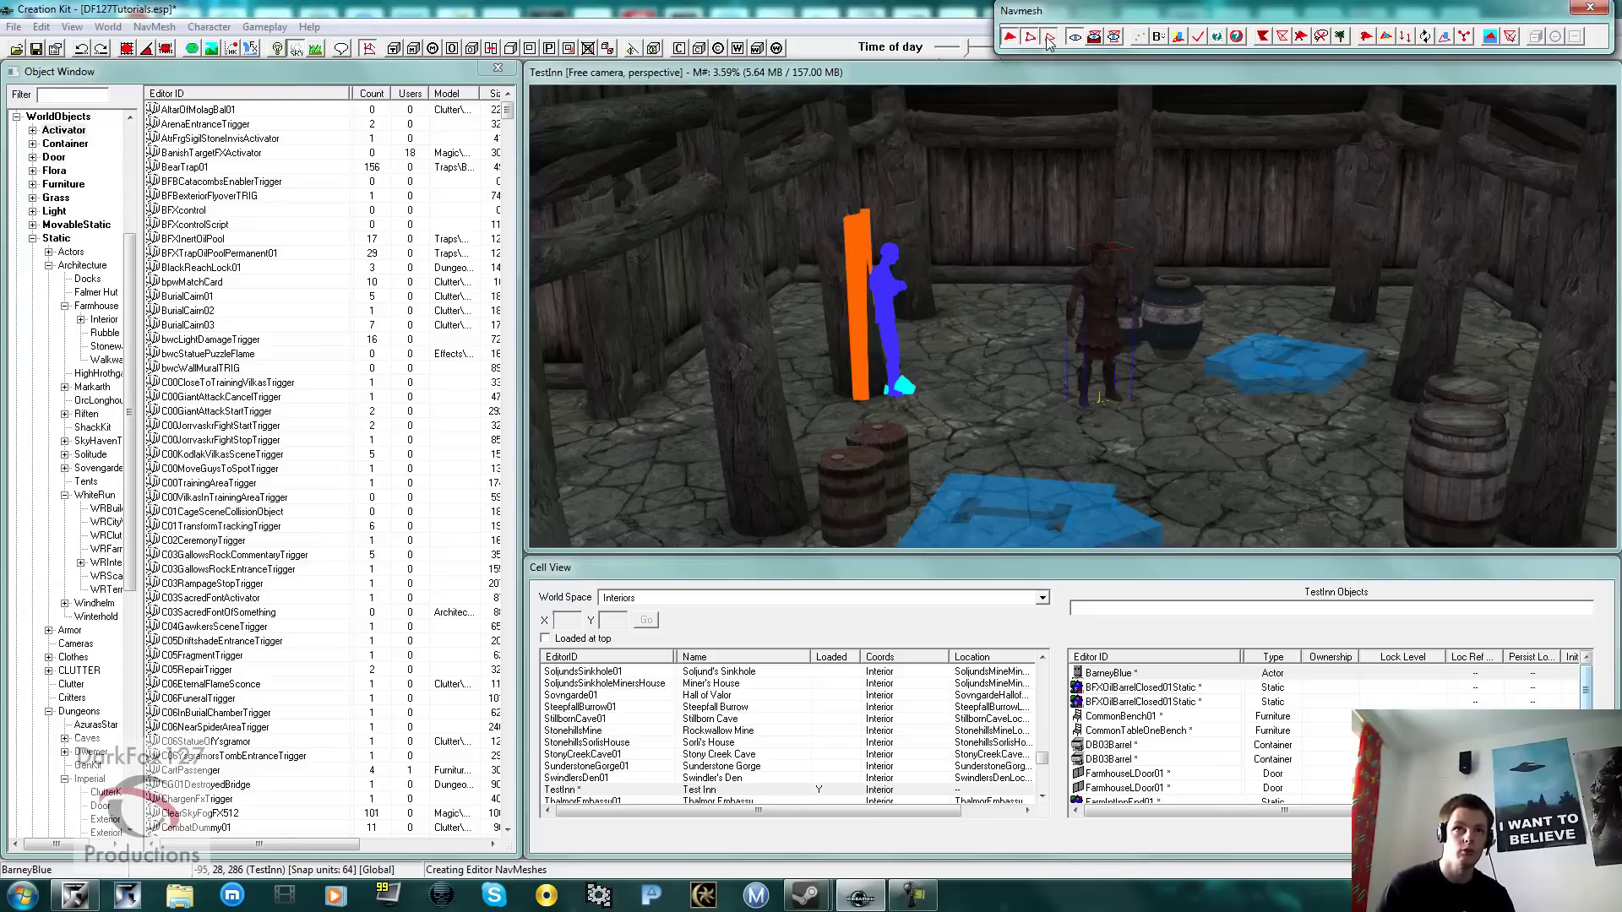
pyautogui.keyDown('shift'); pyautogui.moveTo(1096, 364); pyautogui.dragTo(1076, 275, button='middle'); pyautogui.keyUp('shift')
pyautogui.scroll(3, 1095, 397)
pyautogui.rightClick(1055, 228)
pyautogui.keyDown('ctrl'); pyautogui.rightClick(1166, 388); pyautogui.keyUp('ctrl')
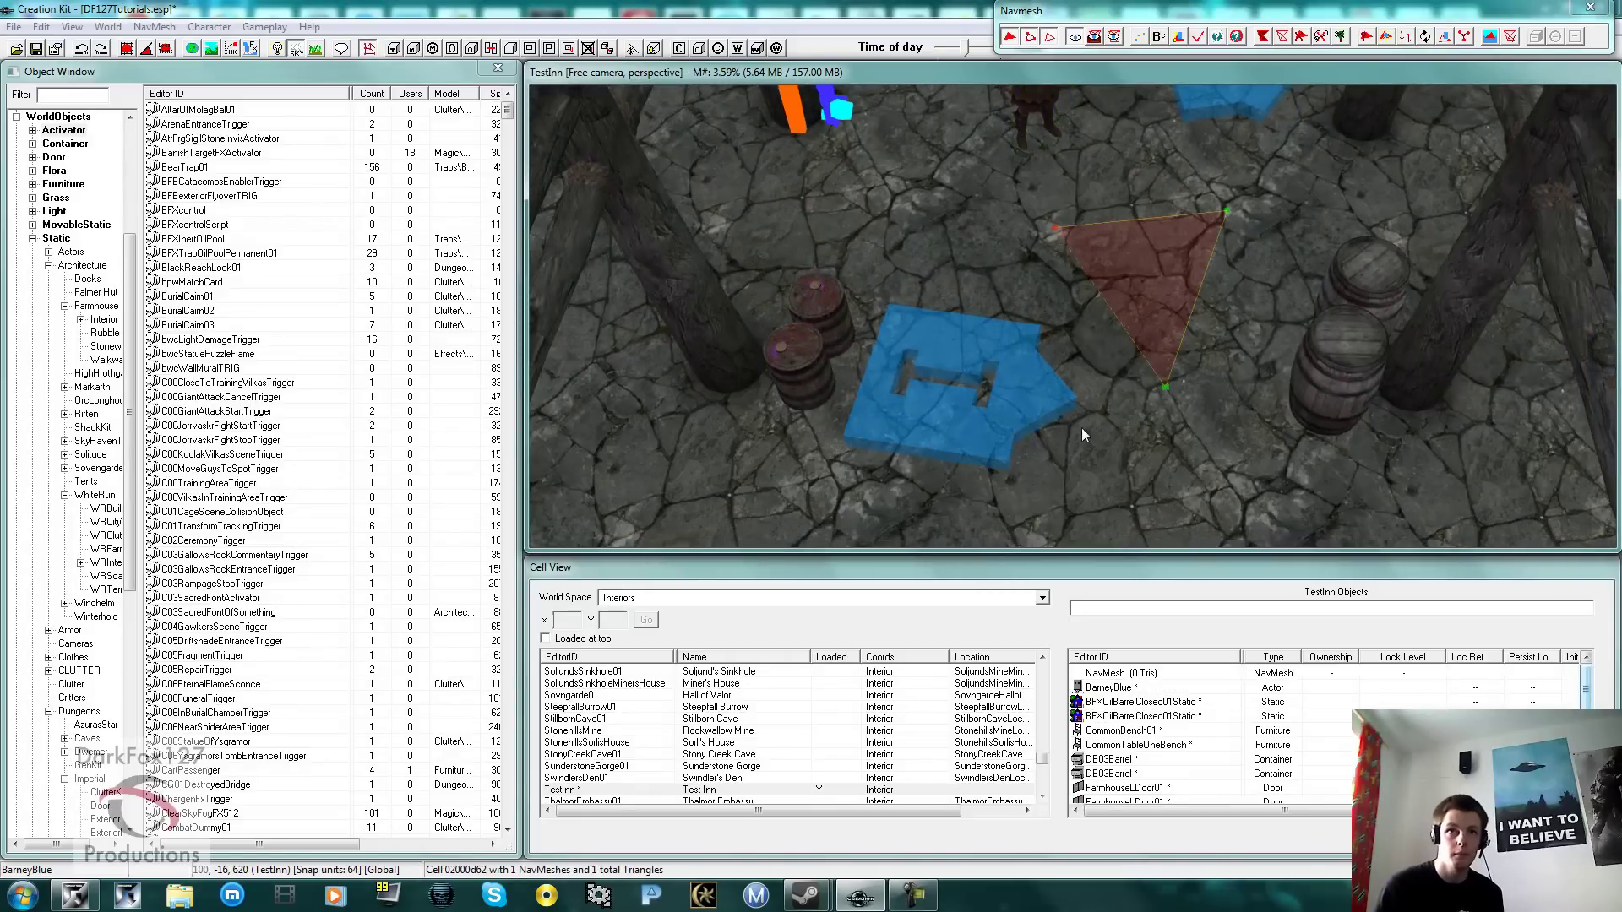
pyautogui.keyDown('ctrl'); pyautogui.rightClick(984, 427); pyautogui.keyUp('ctrl')
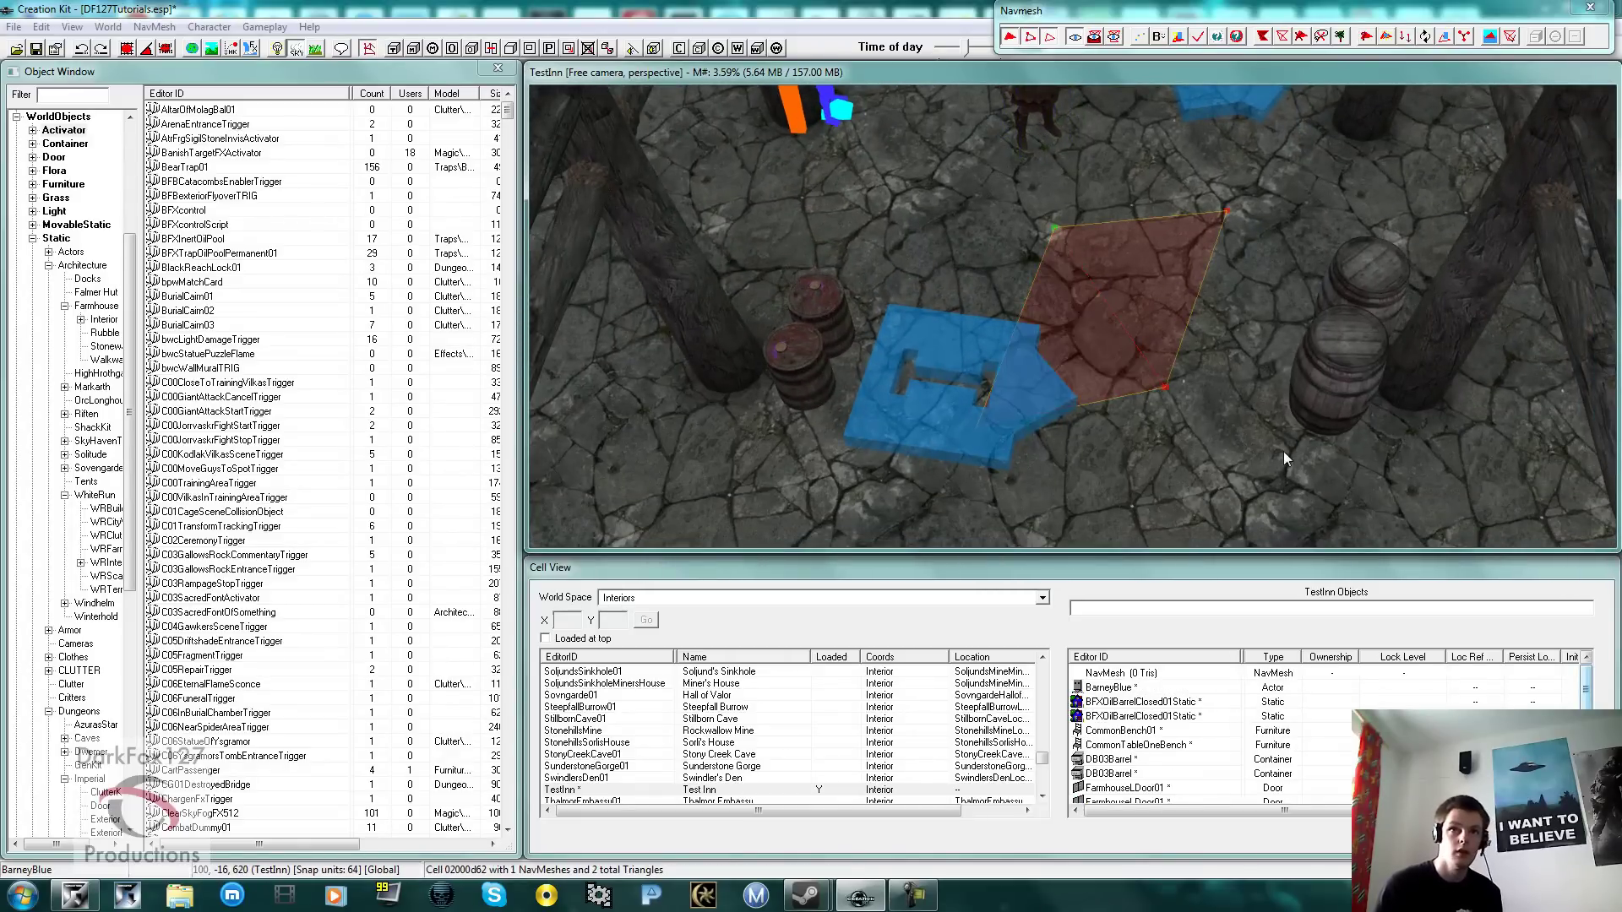
# Step: Select the two navmesh triangles one after the other and shift the one overlapping the blue marker slightly
pyautogui.click(1183, 316)
pyautogui.moveTo(1182, 314); pyautogui.dragTo(1162, 352, button='middle')
pyautogui.scroll(3, 1163, 346)
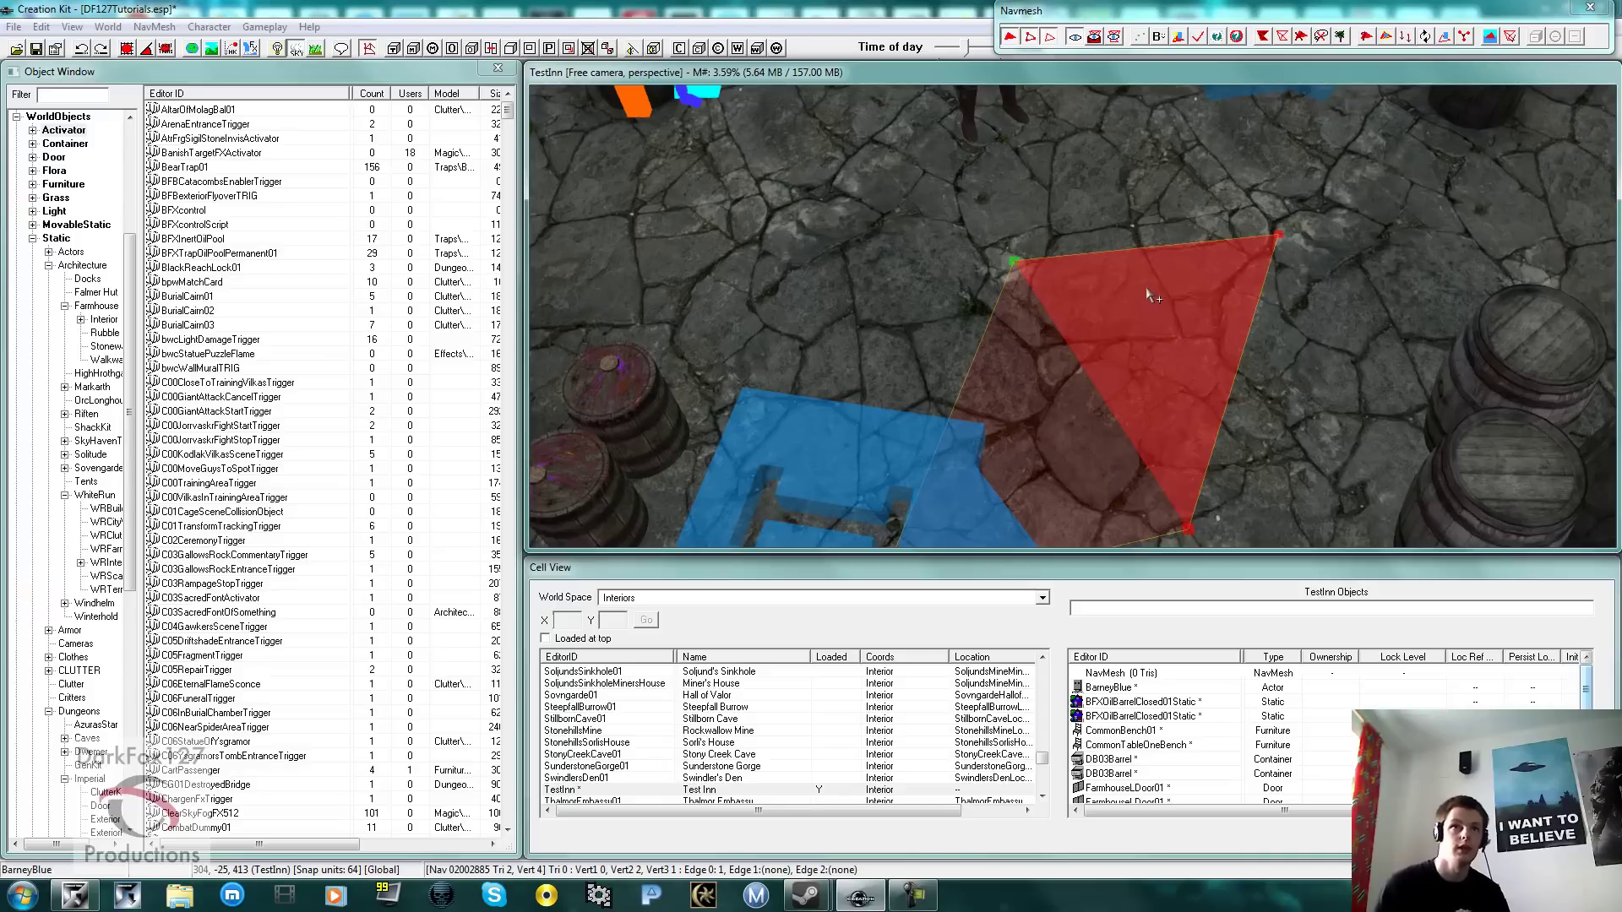
pyautogui.click(1031, 36)
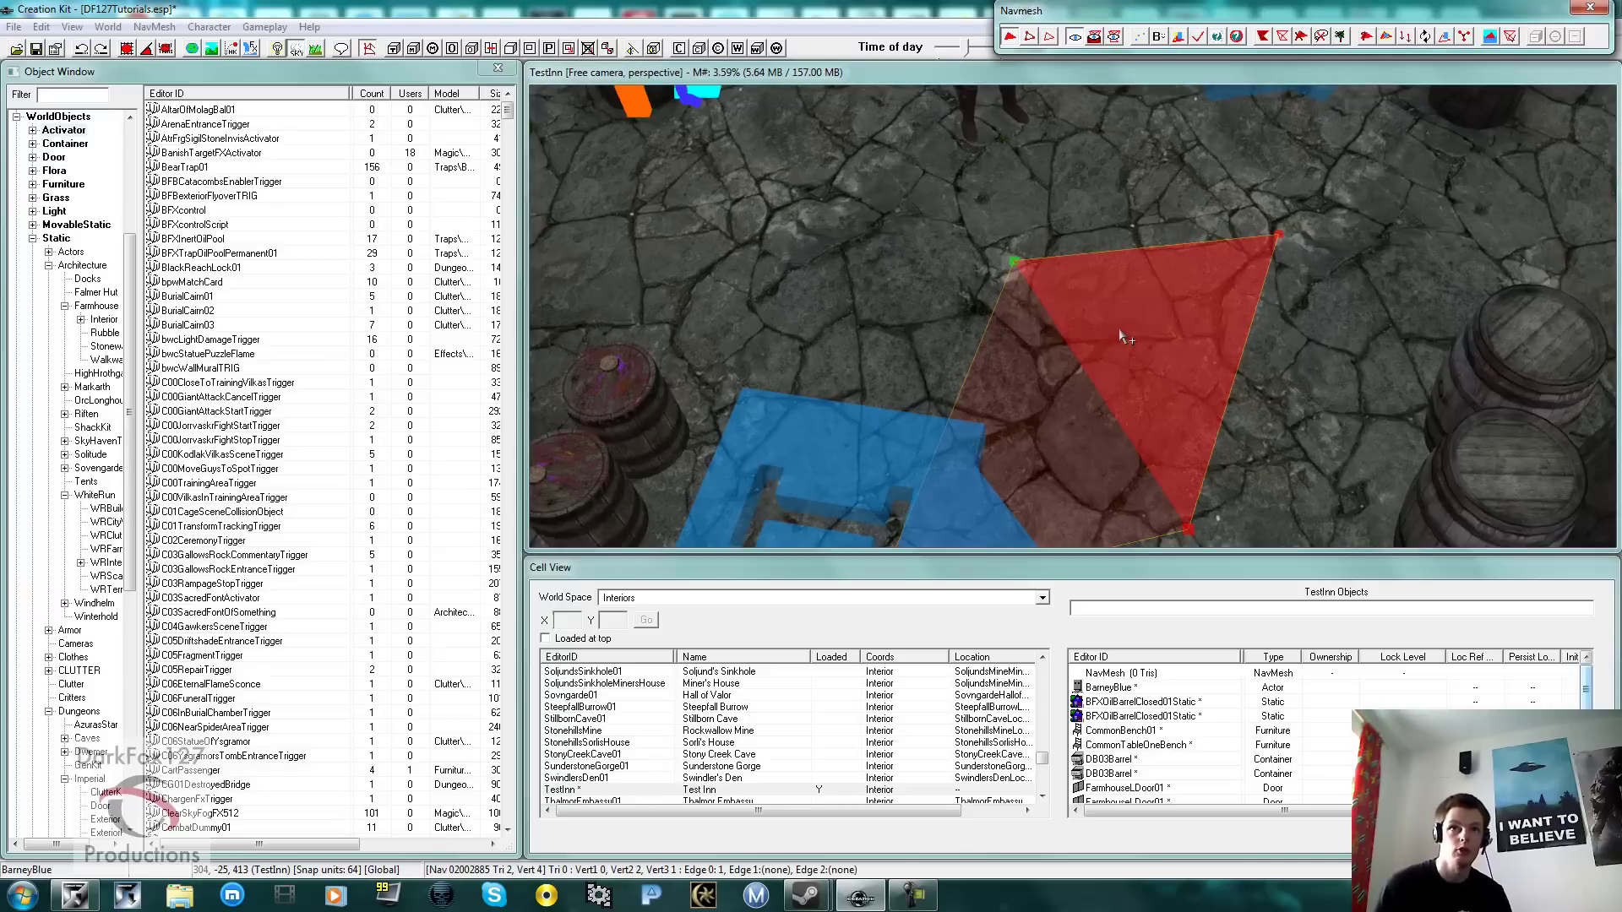
pyautogui.click(1041, 446)
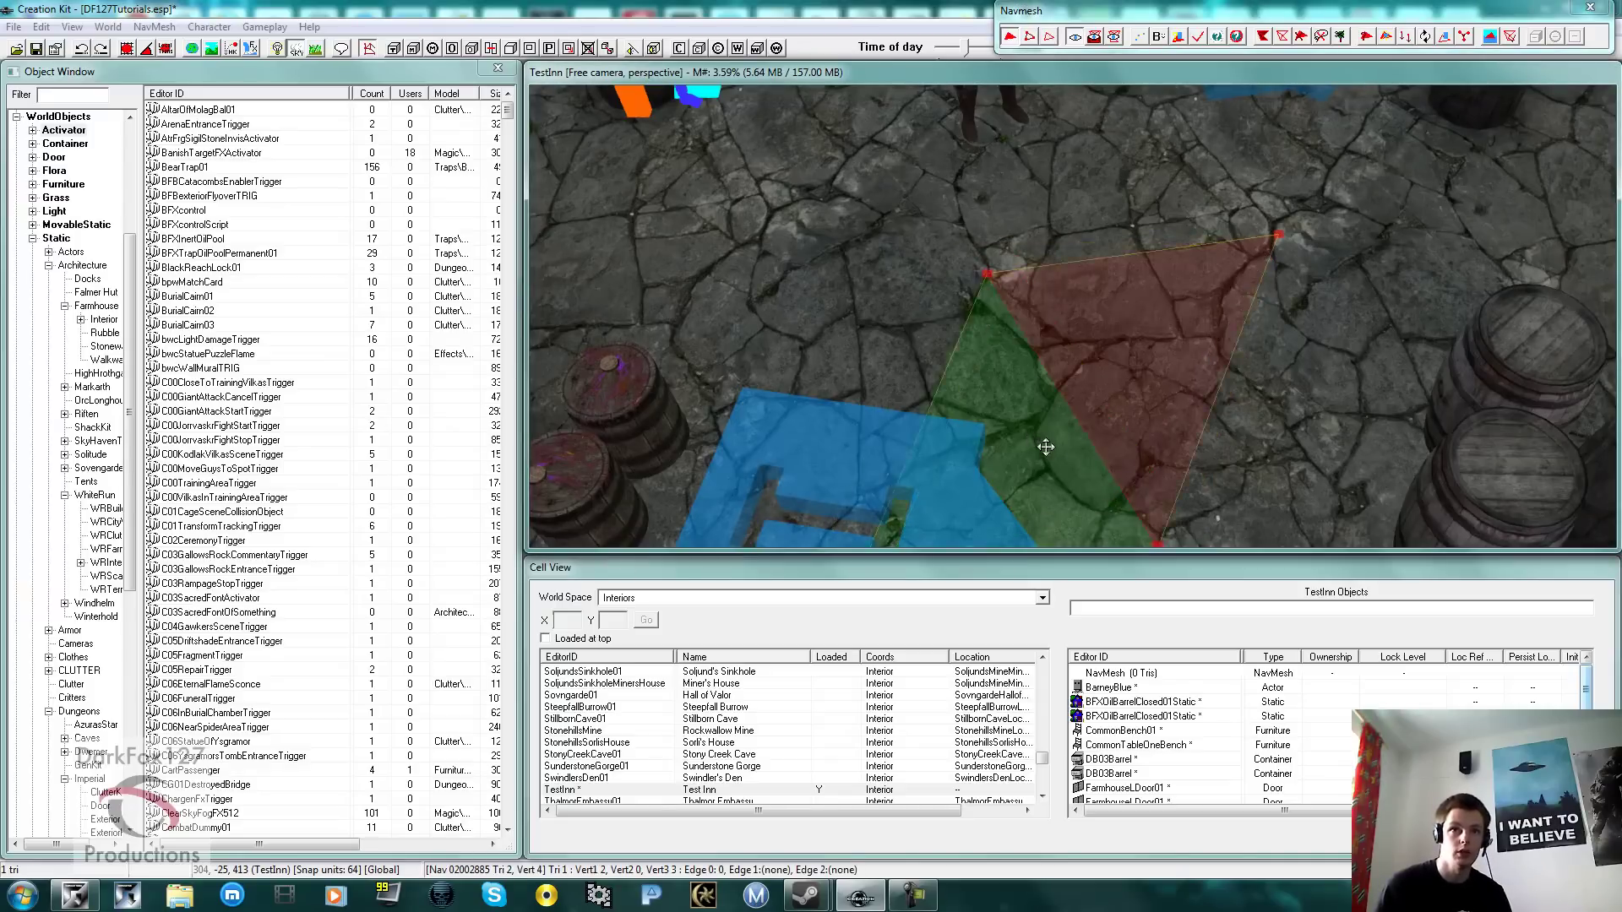
# Step: Switch to vertex selection and move the two navmesh corner vertices nearest the actor slightly farther out
pyautogui.click(1027, 37)
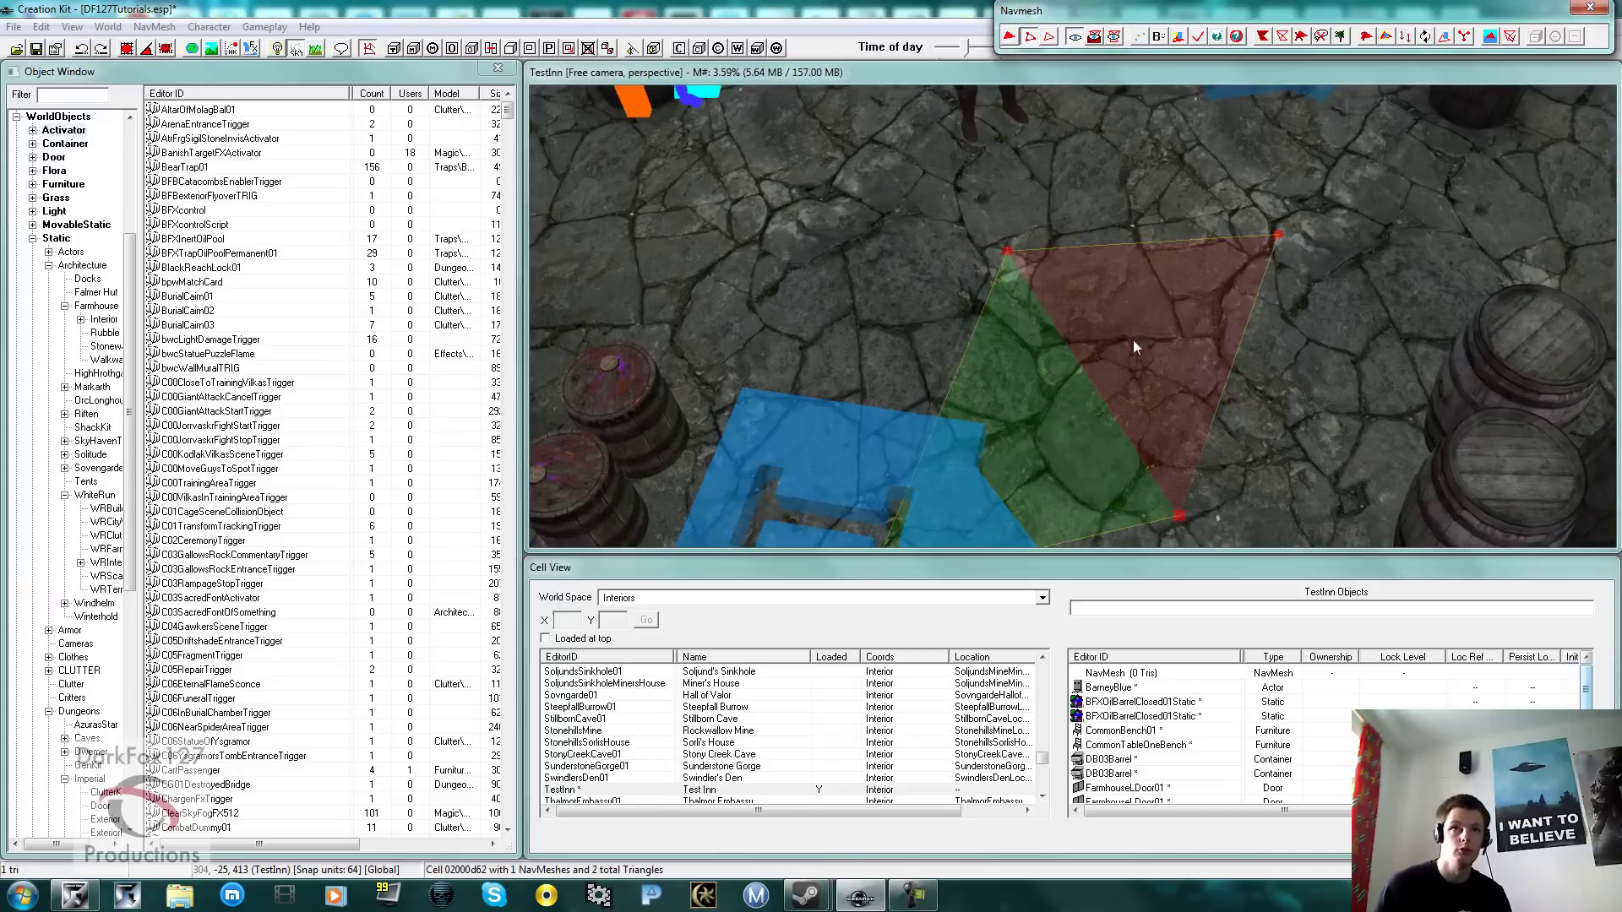
pyautogui.click(1009, 249)
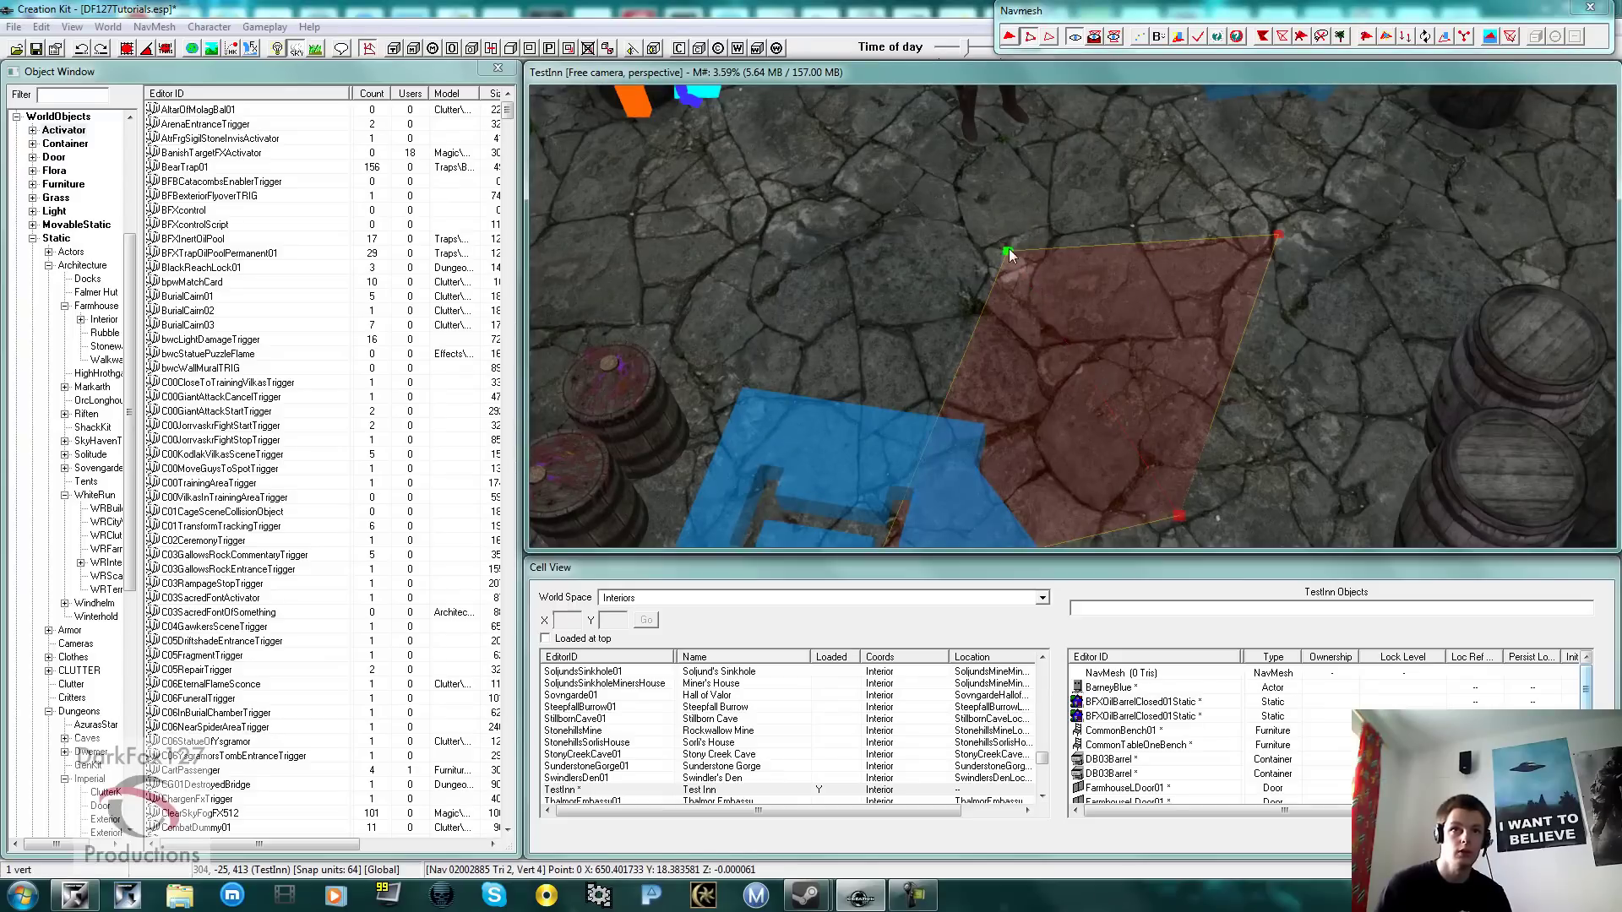
pyautogui.moveTo(1009, 248); pyautogui.dragTo(1008, 244)
pyautogui.click(1269, 241)
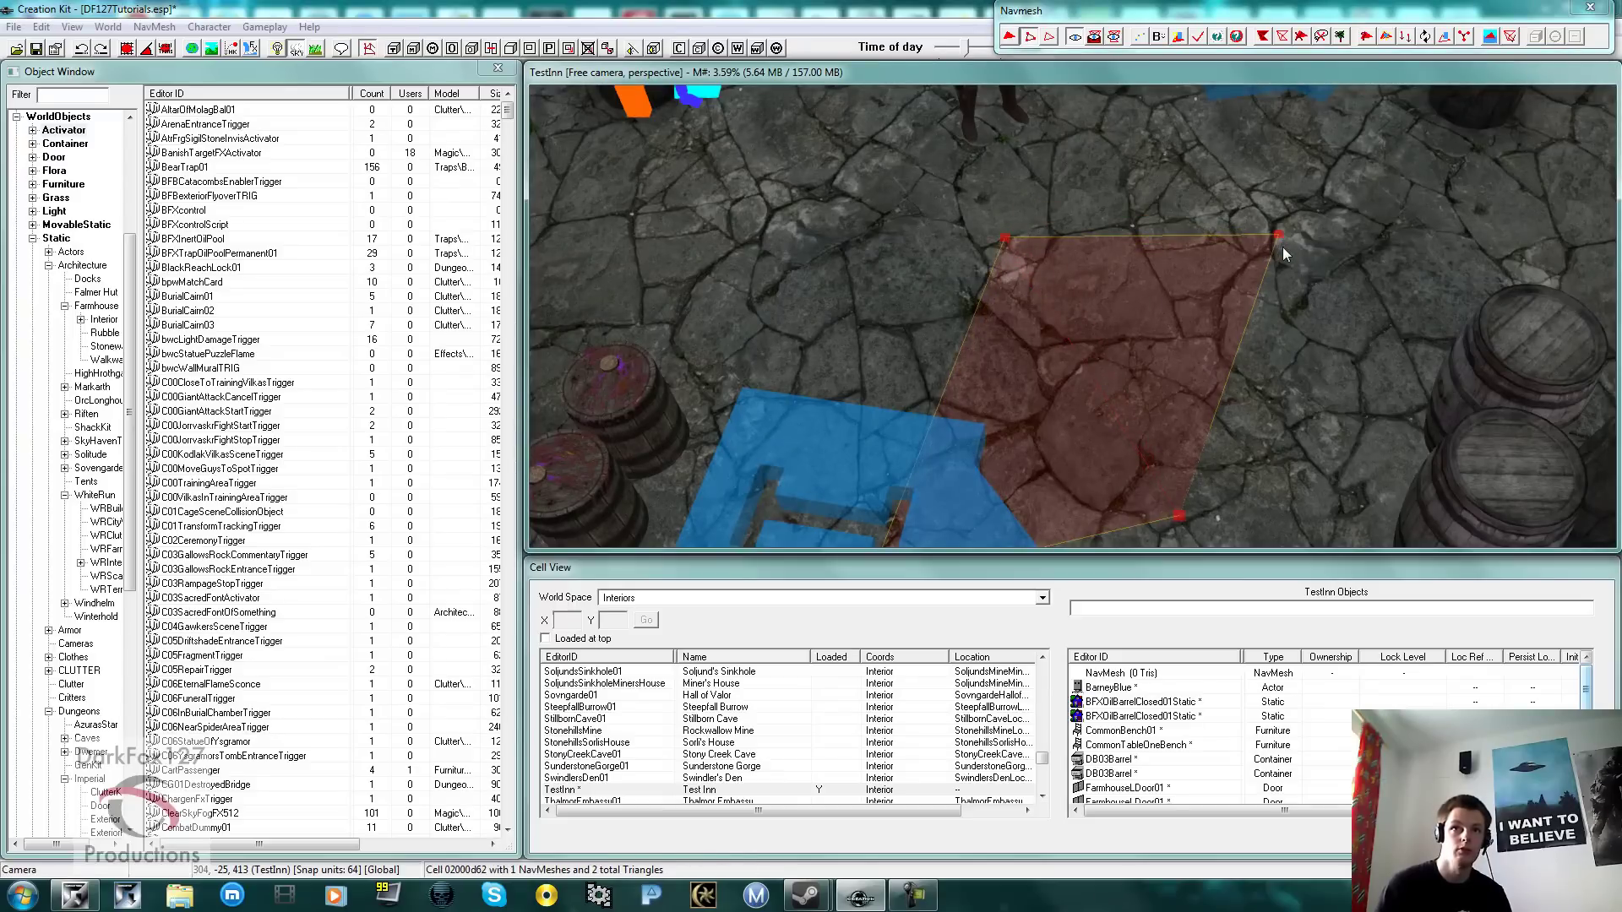
pyautogui.click(1280, 237)
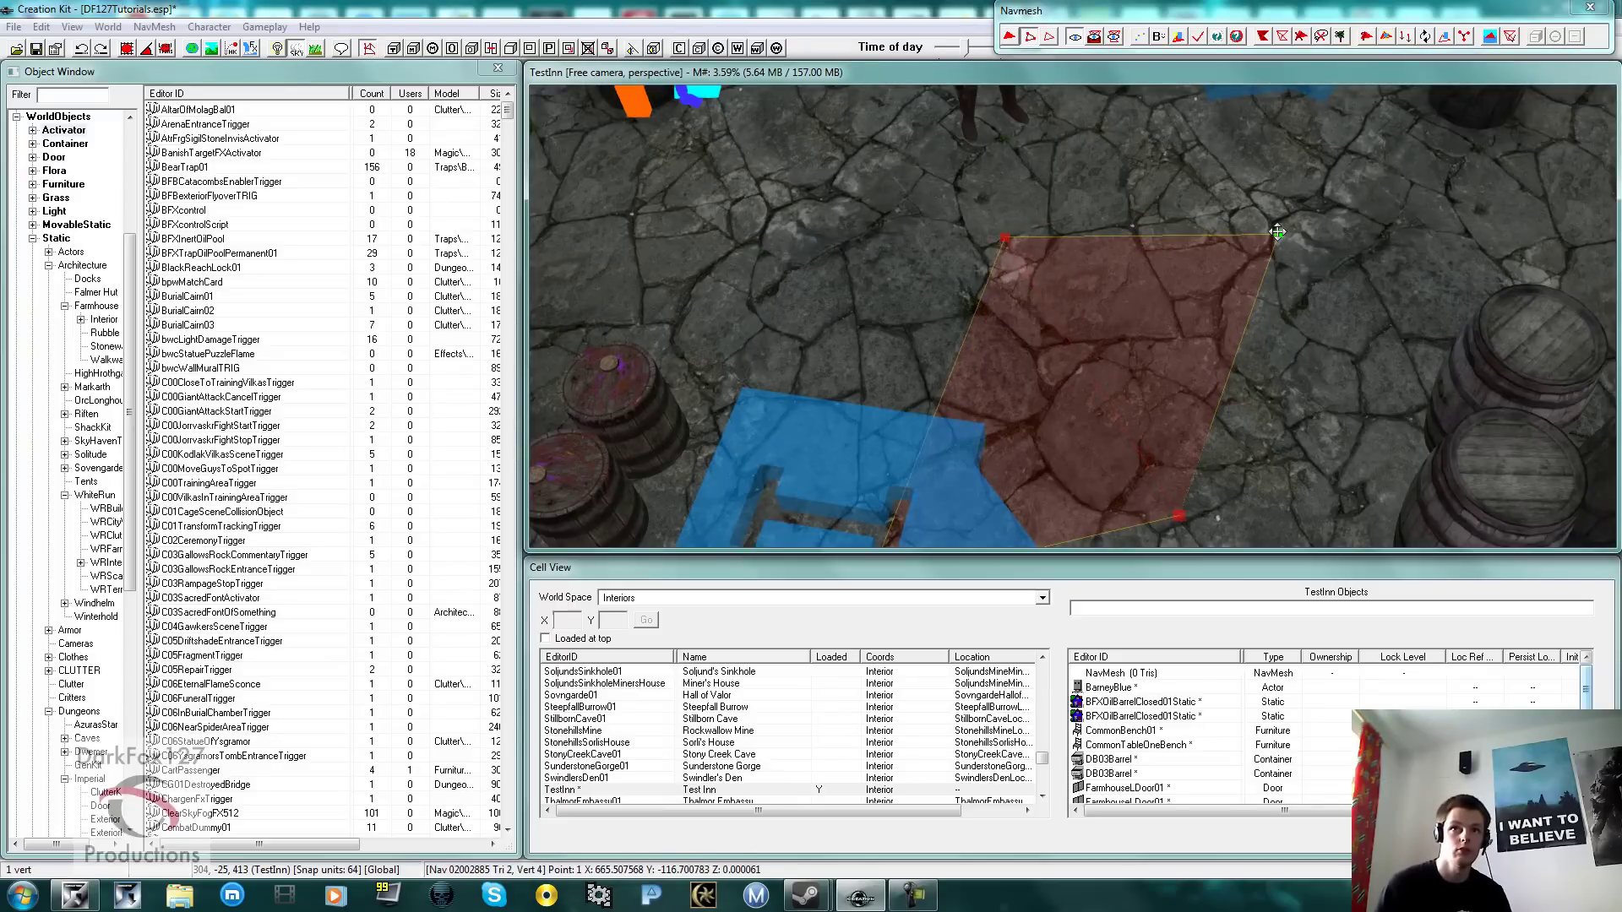
pyautogui.moveTo(1254, 294); pyautogui.dragTo(1279, 228)
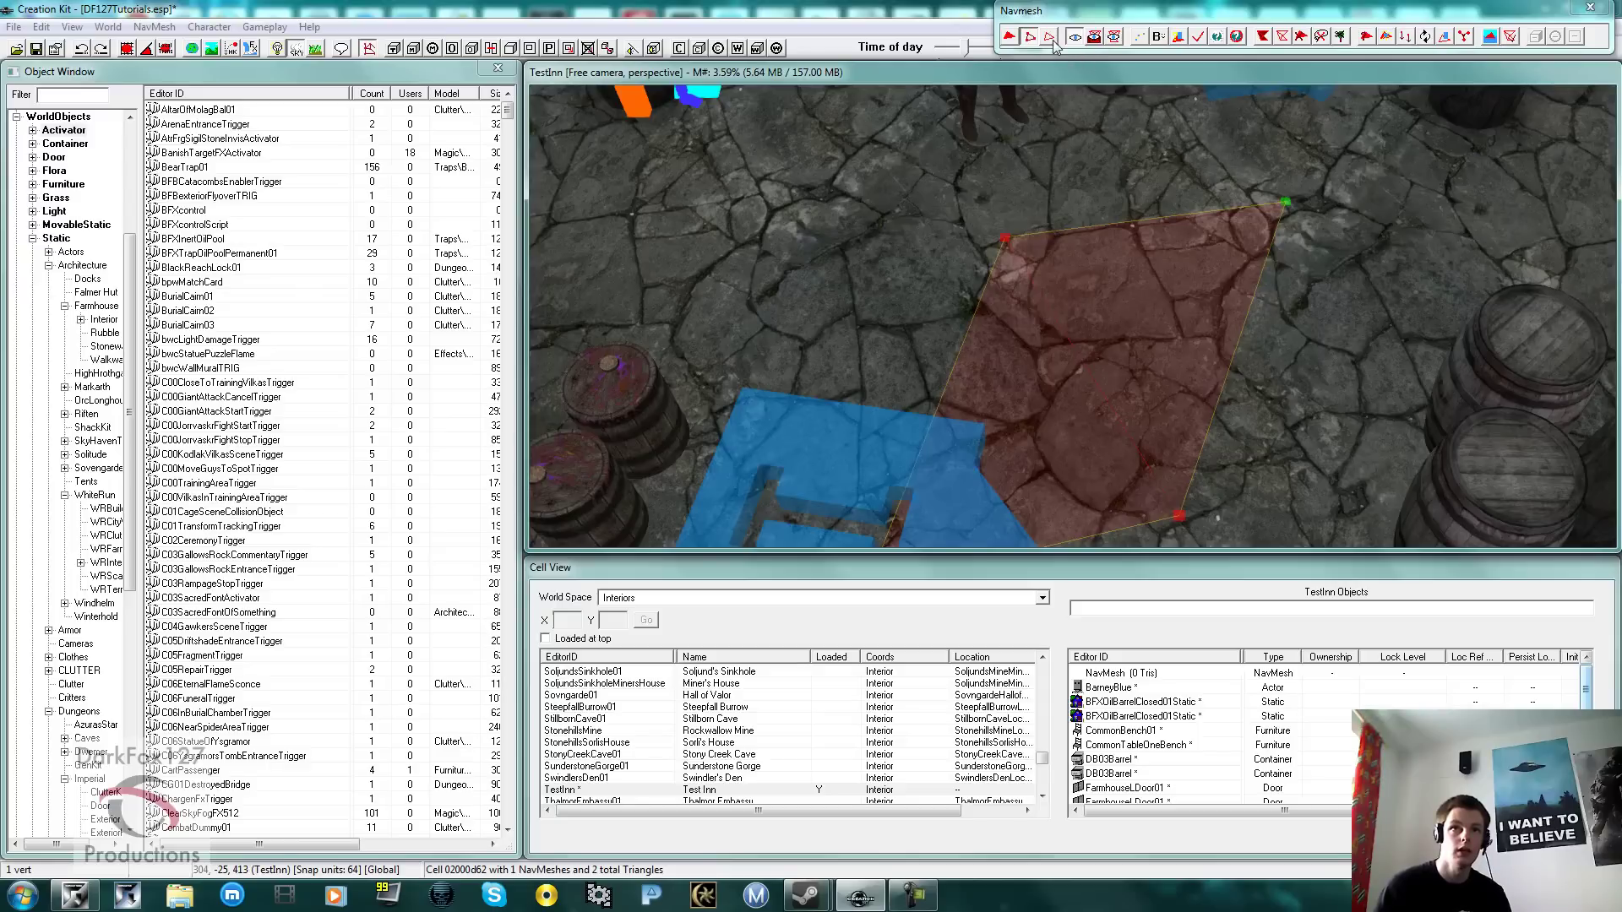
# Step: Move the navmesh edge facing the large barrels outward and split the shared inner edge with a new central vertex
pyautogui.click(1240, 346)
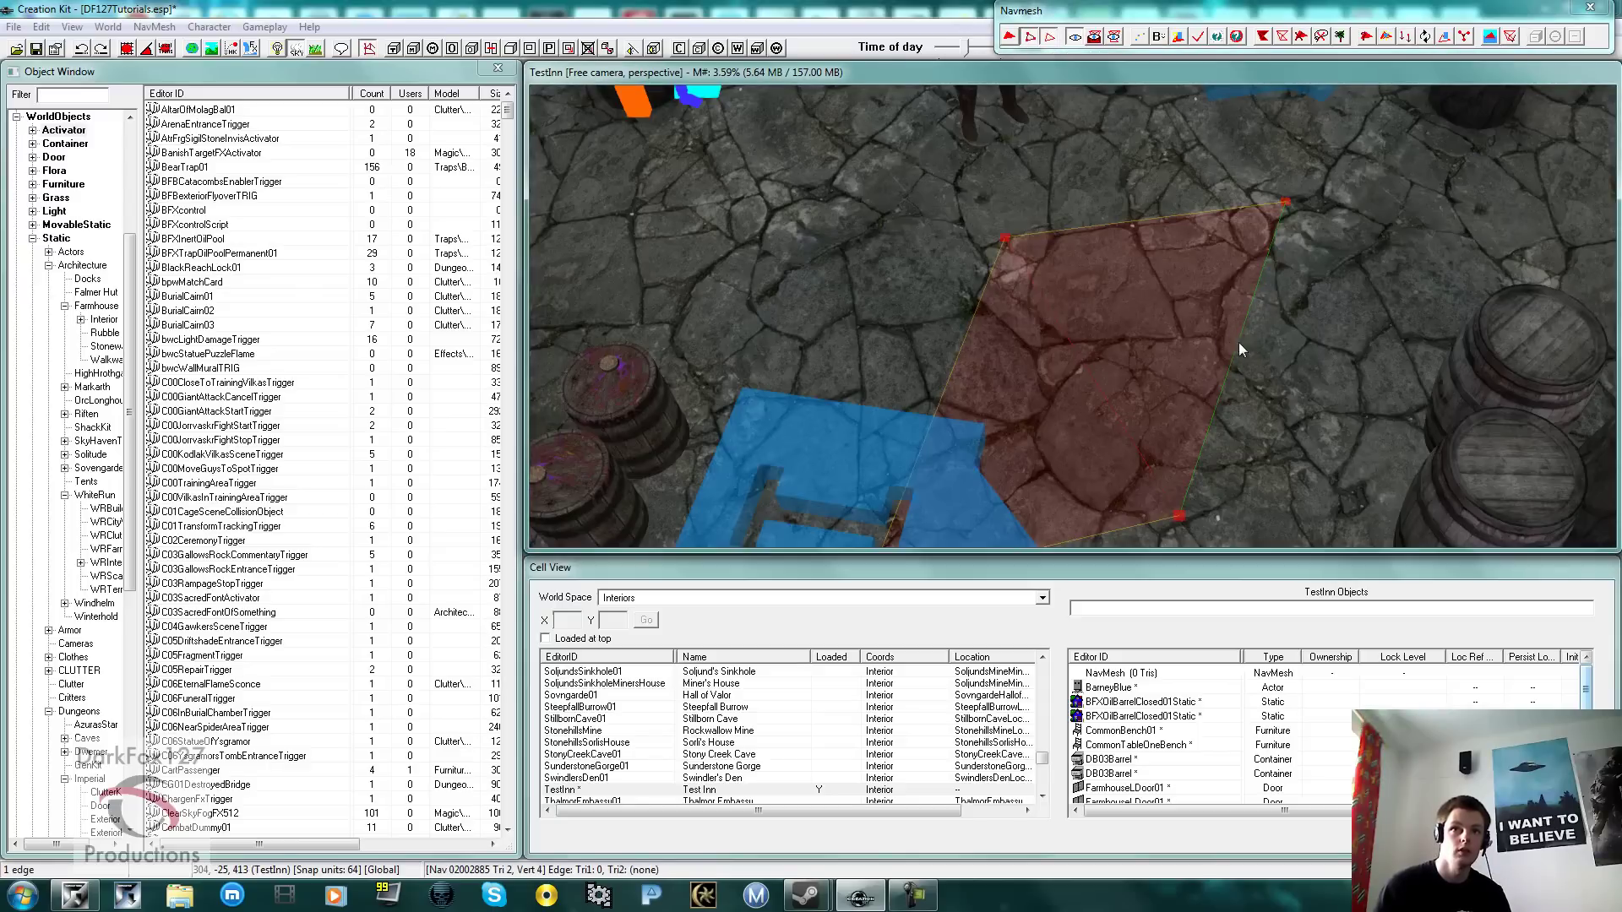
pyautogui.moveTo(1238, 343); pyautogui.dragTo(1229, 350)
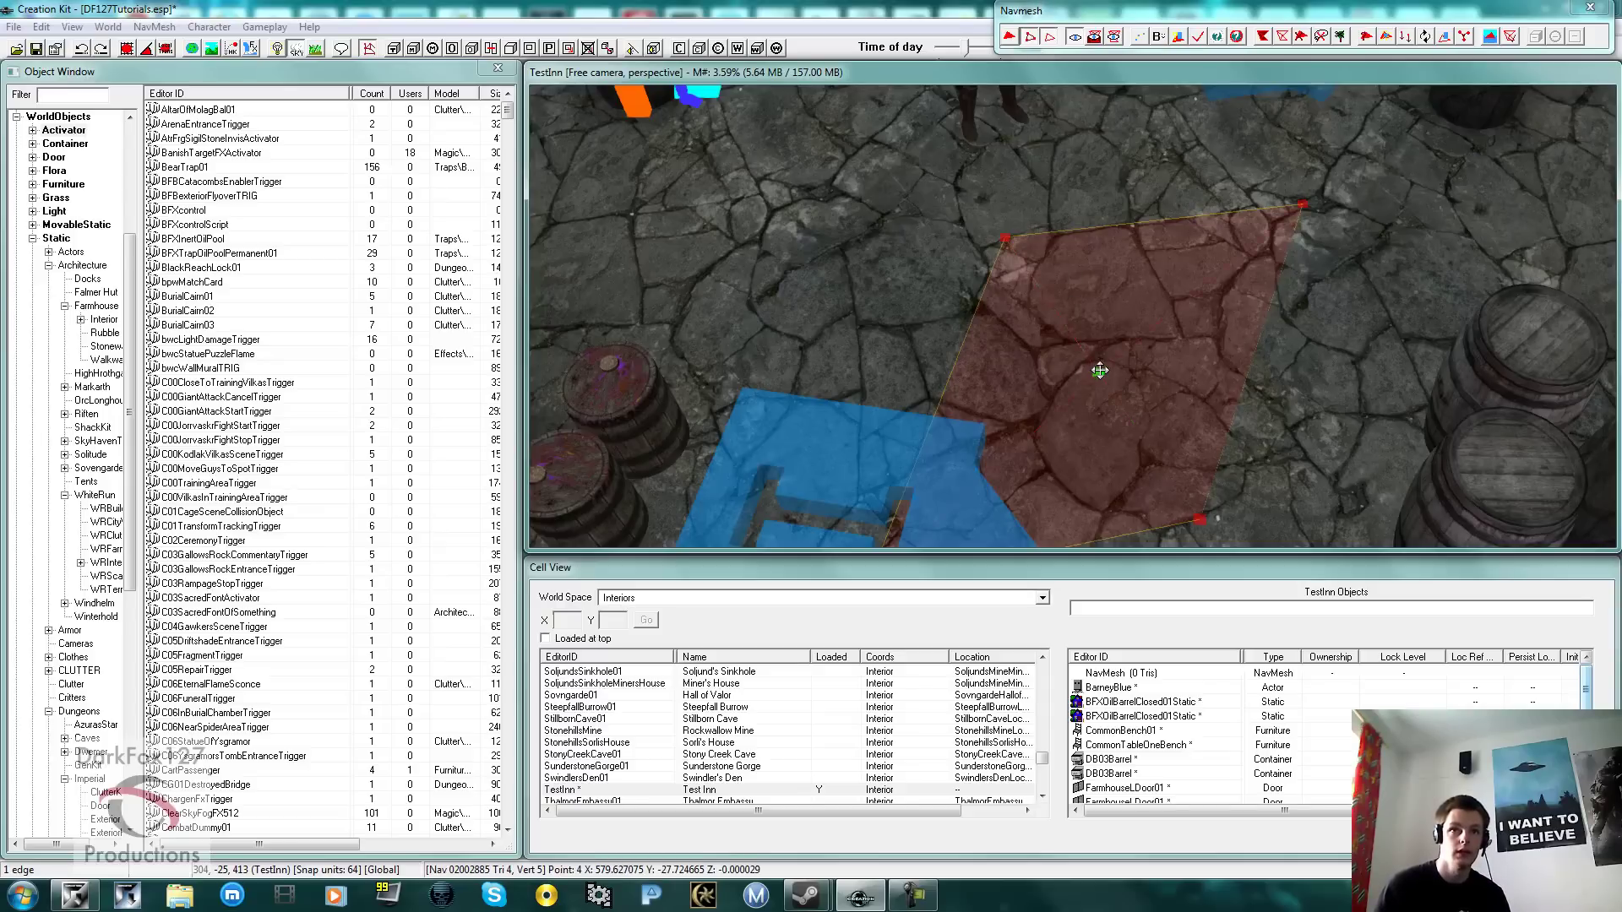
pyautogui.moveTo(1095, 365); pyautogui.dragTo(1103, 373)
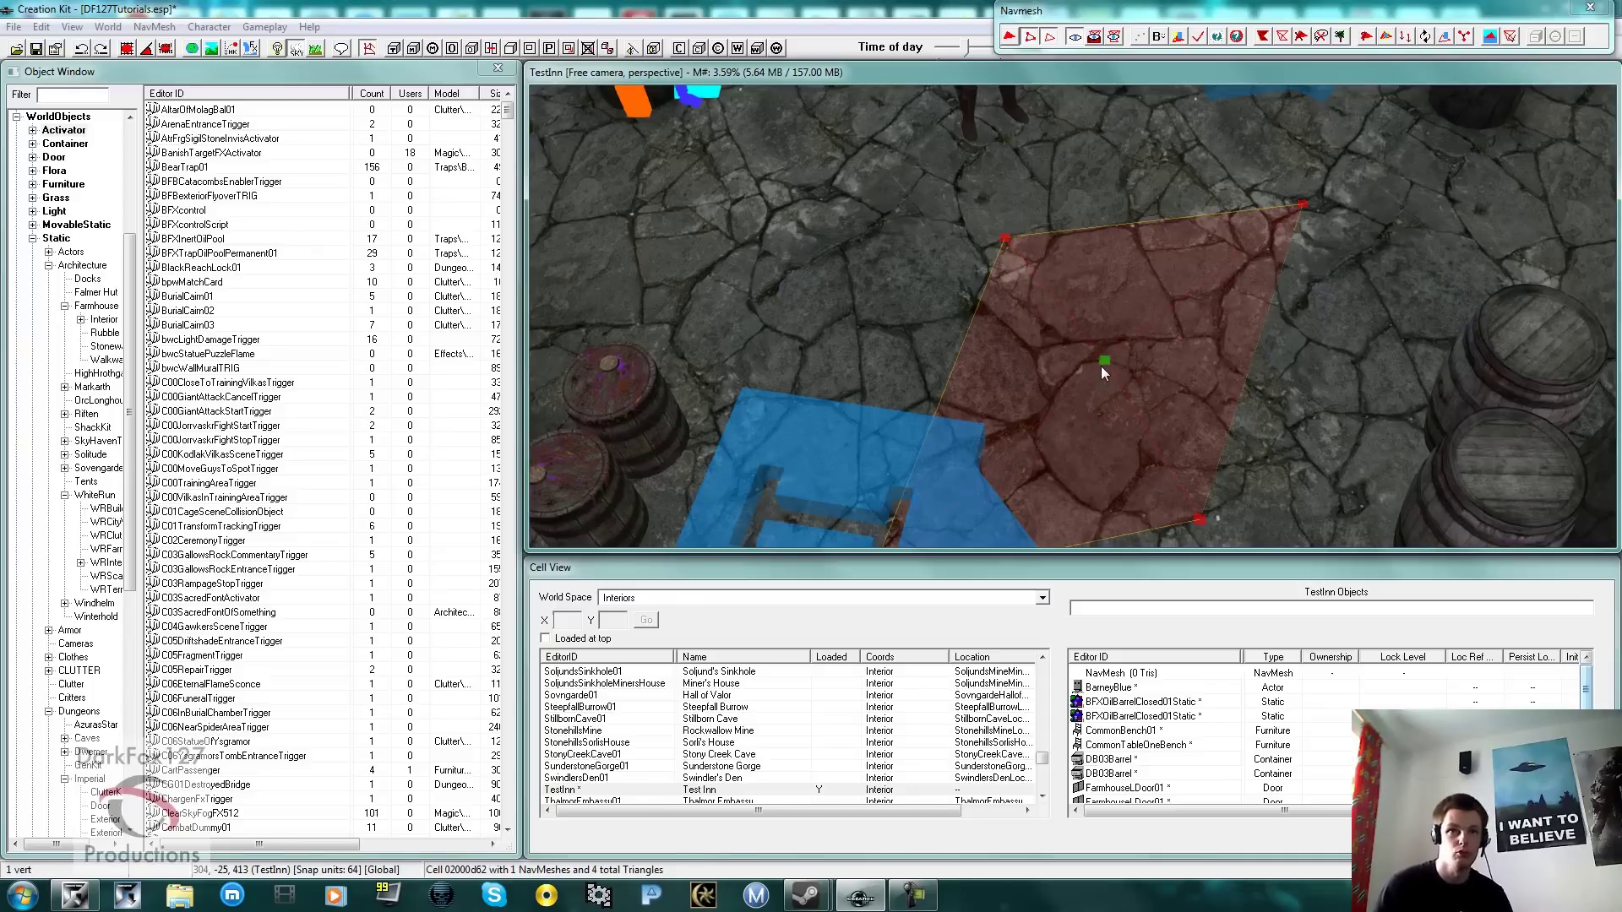
pyautogui.scroll(-2, 1108, 308)
pyautogui.click(1254, 343)
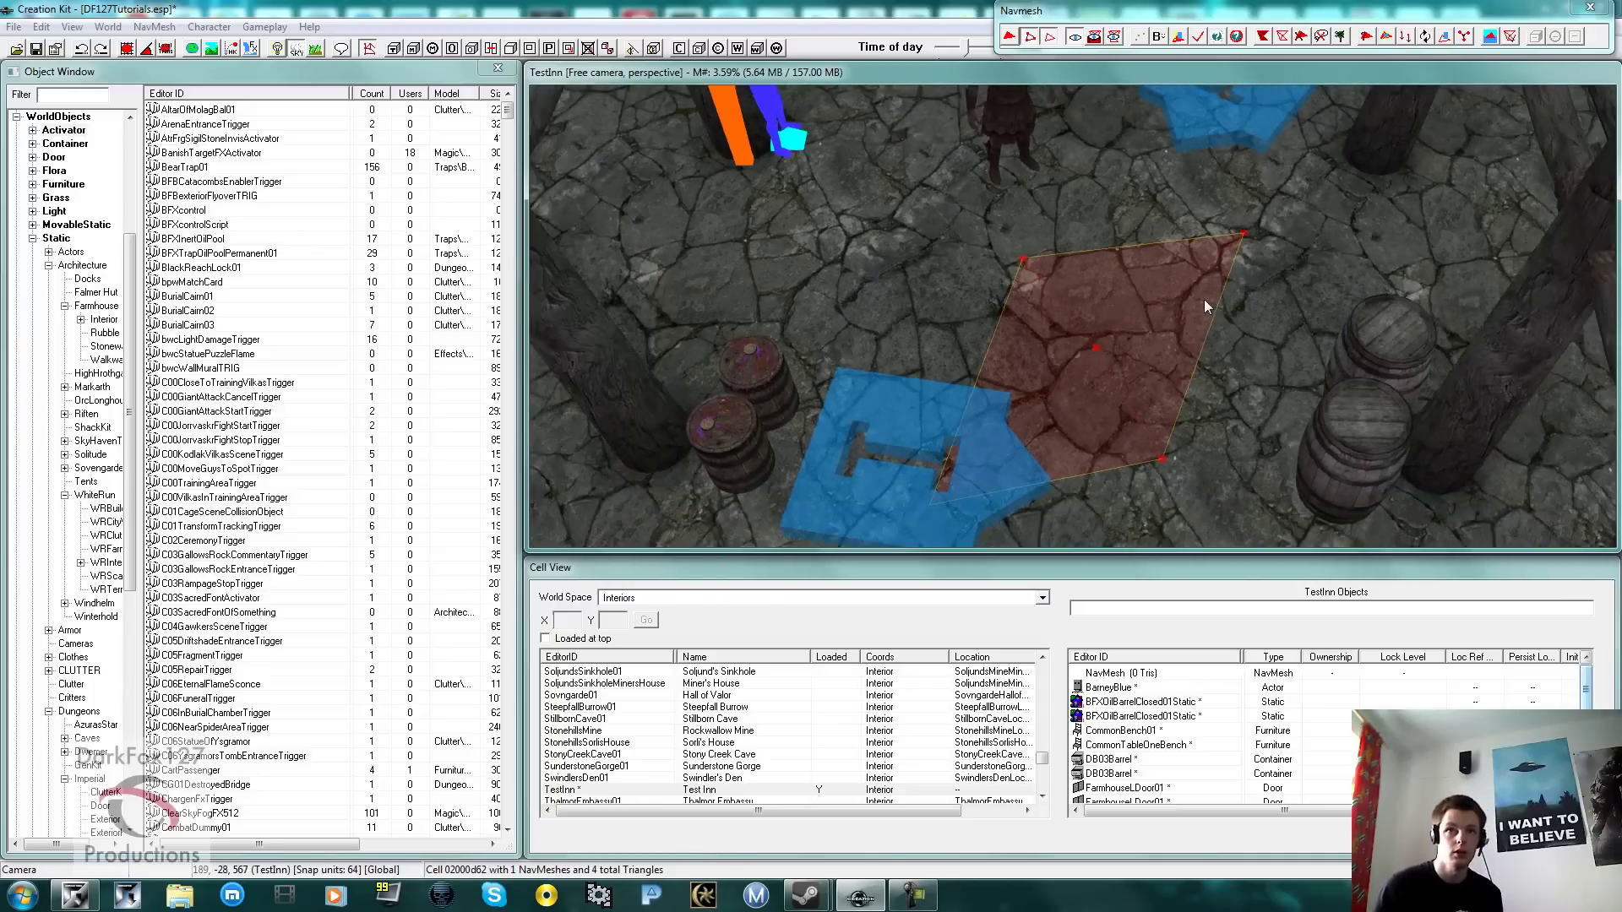
# Step: Create a separate navmesh triangle from three new vertices on the floor around the standing actor
pyautogui.moveTo(1334, 273); pyautogui.dragTo(1238, 311, button='middle')
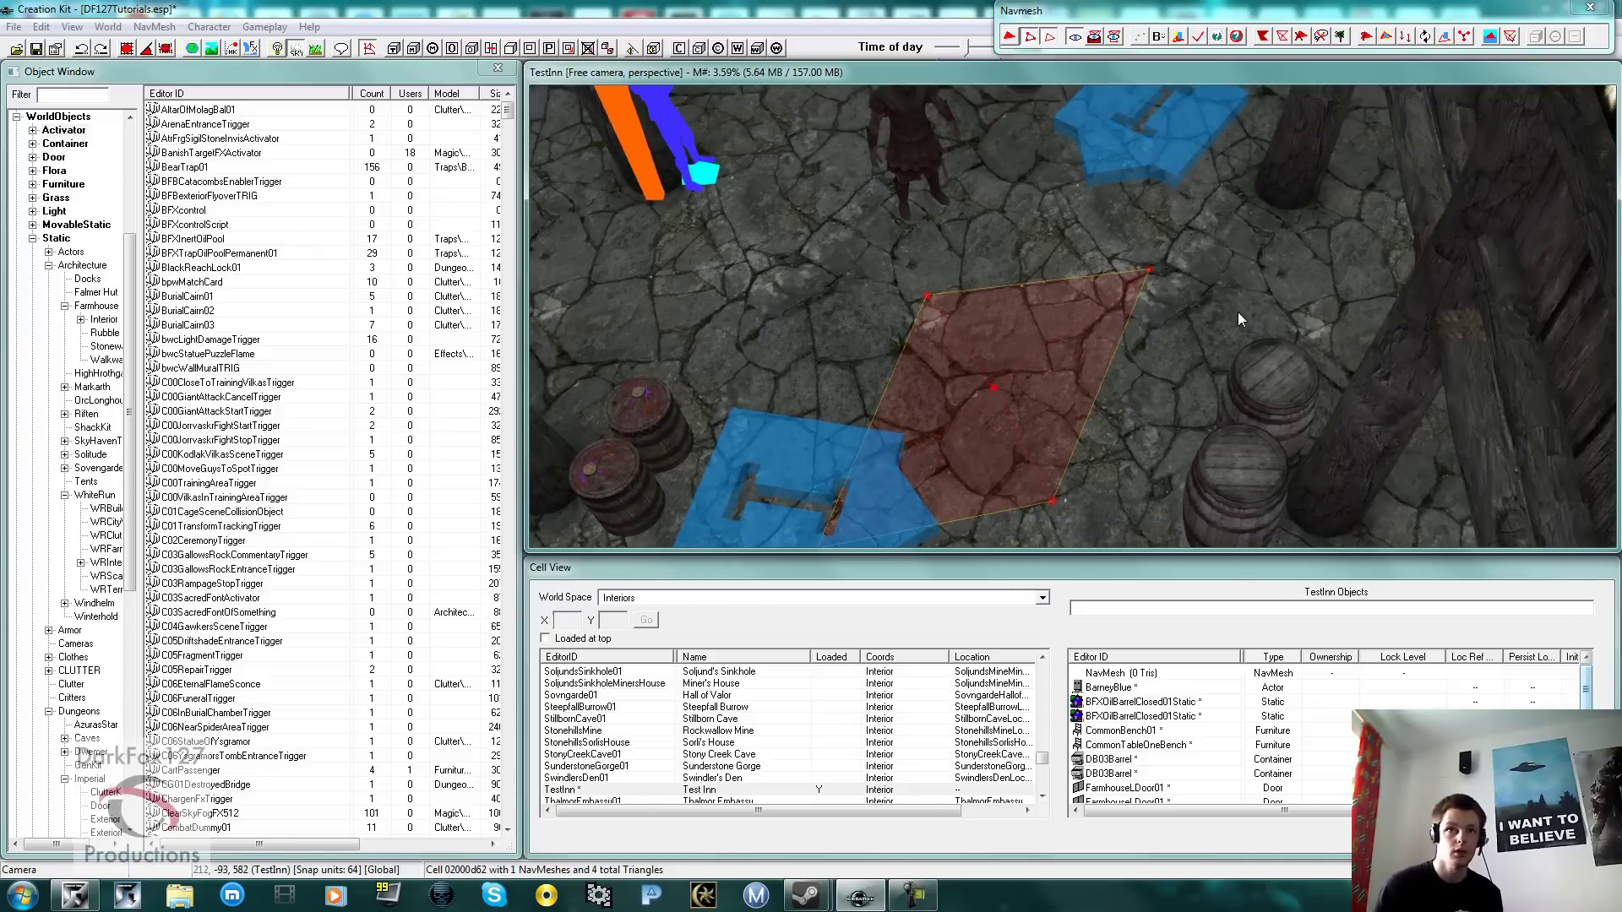
pyautogui.click(1049, 37)
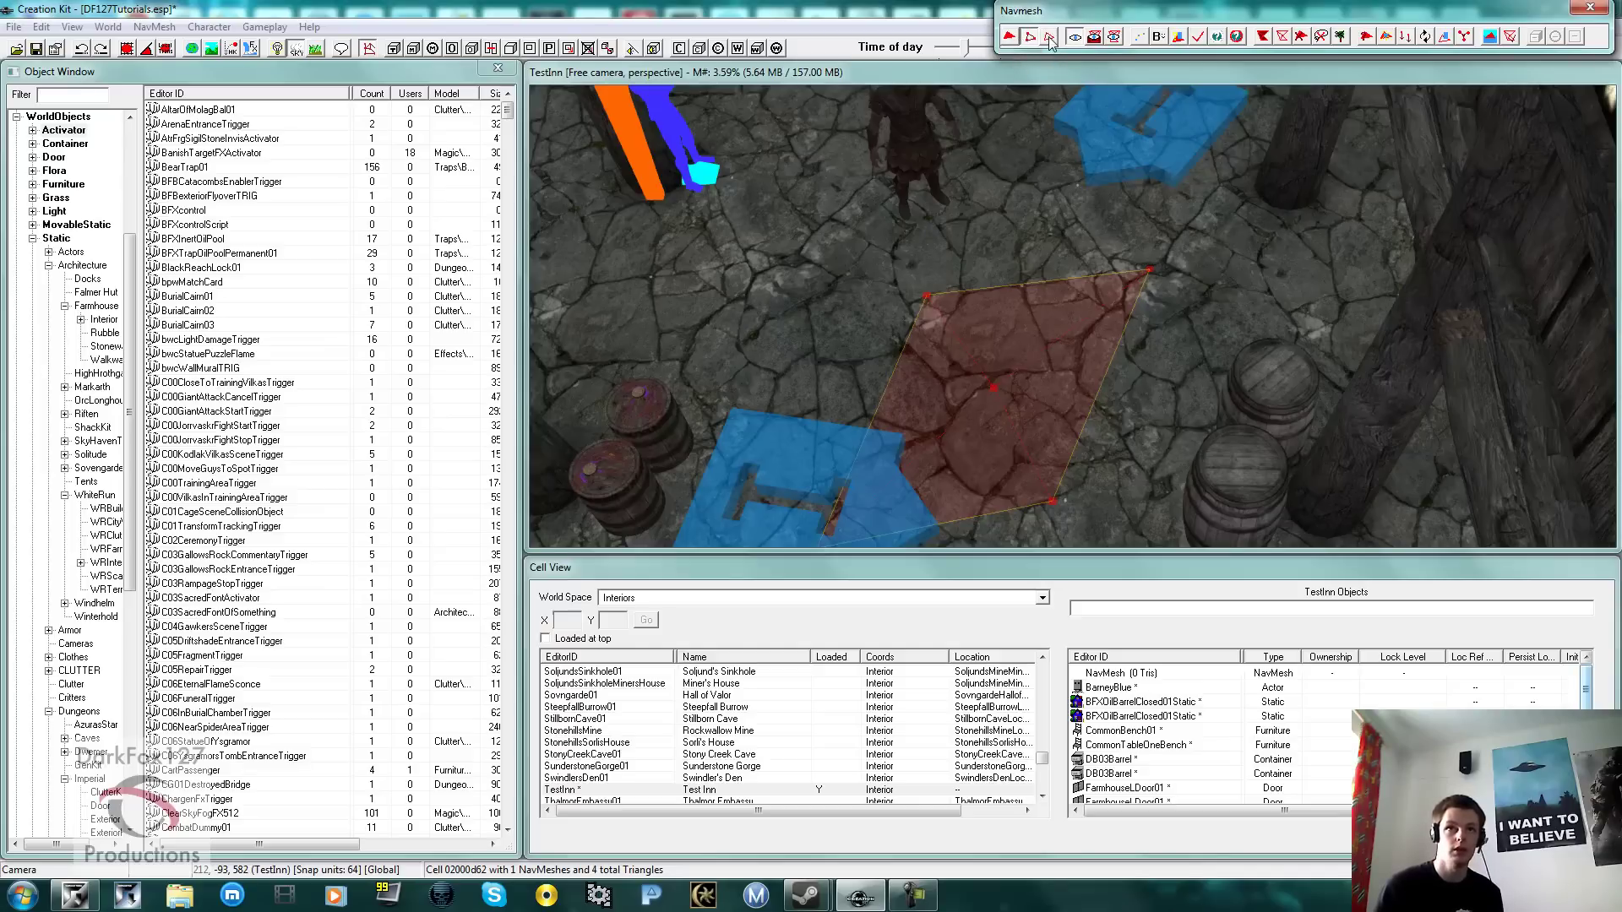
pyautogui.moveTo(1031, 190); pyautogui.dragTo(1052, 243, button='middle')
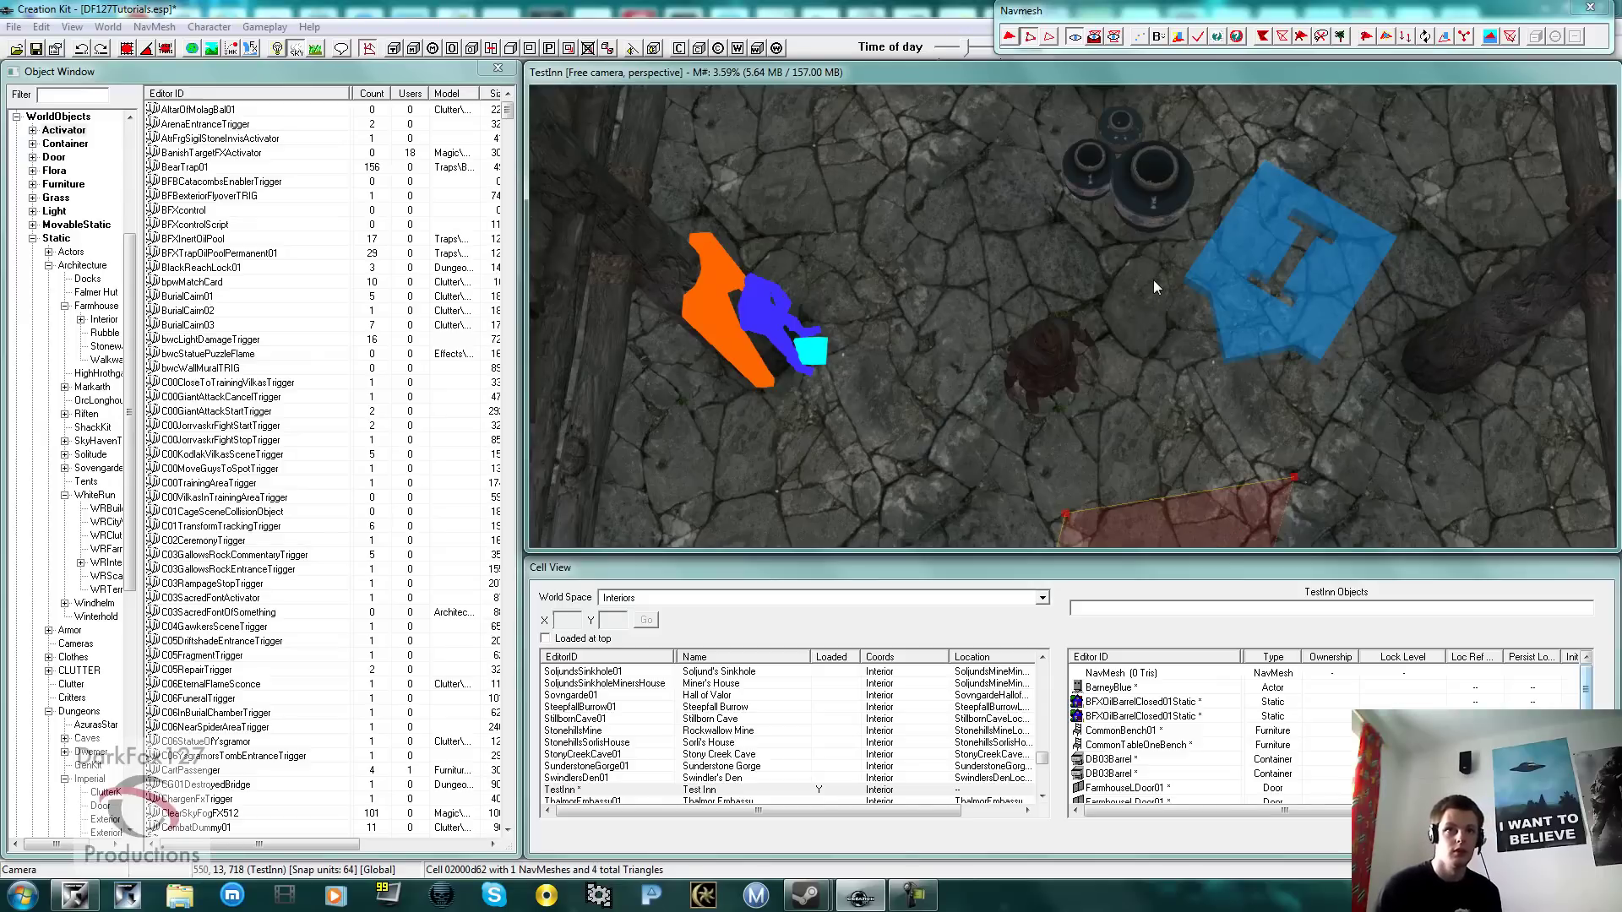
pyautogui.scroll(-6, 1149, 278)
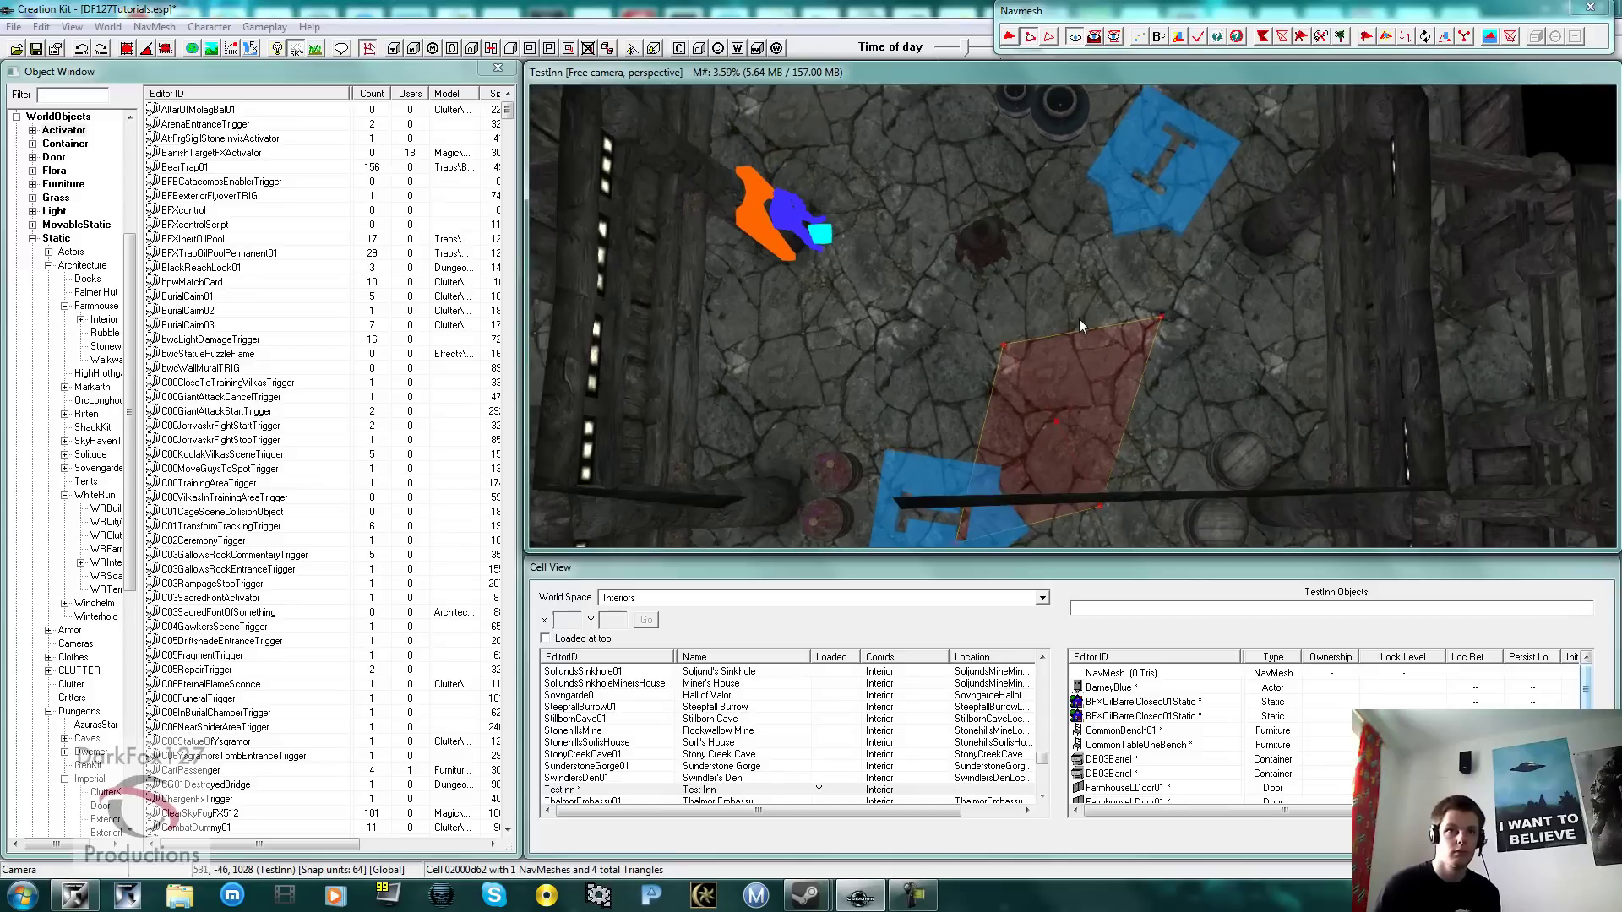
pyautogui.scroll(4, 1079, 319)
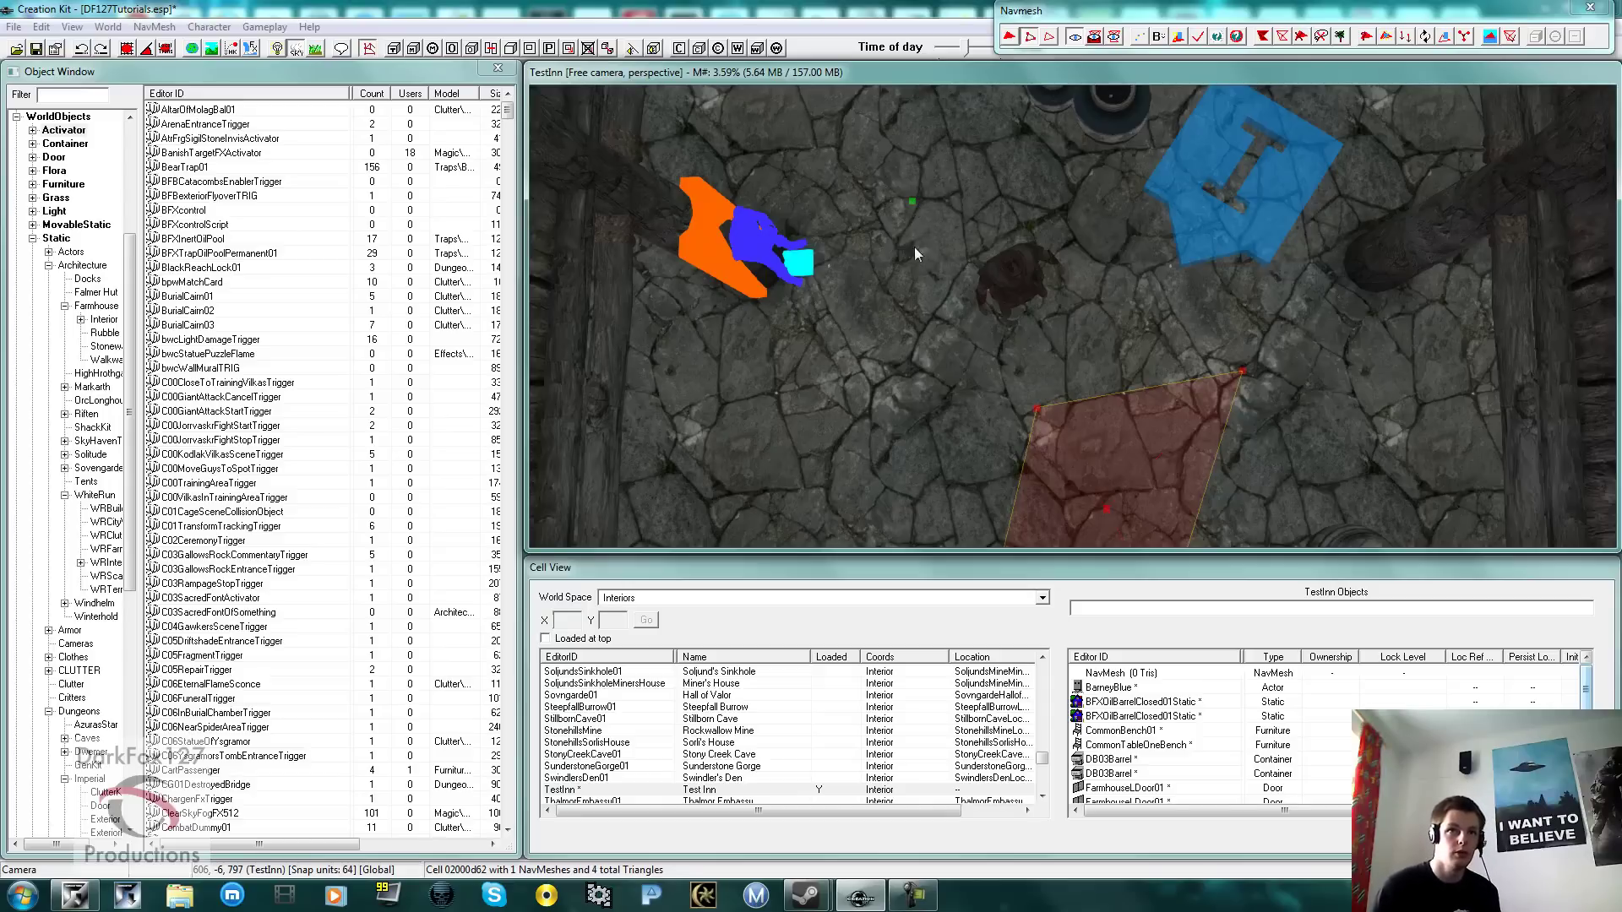
pyautogui.scroll(3, 931, 241)
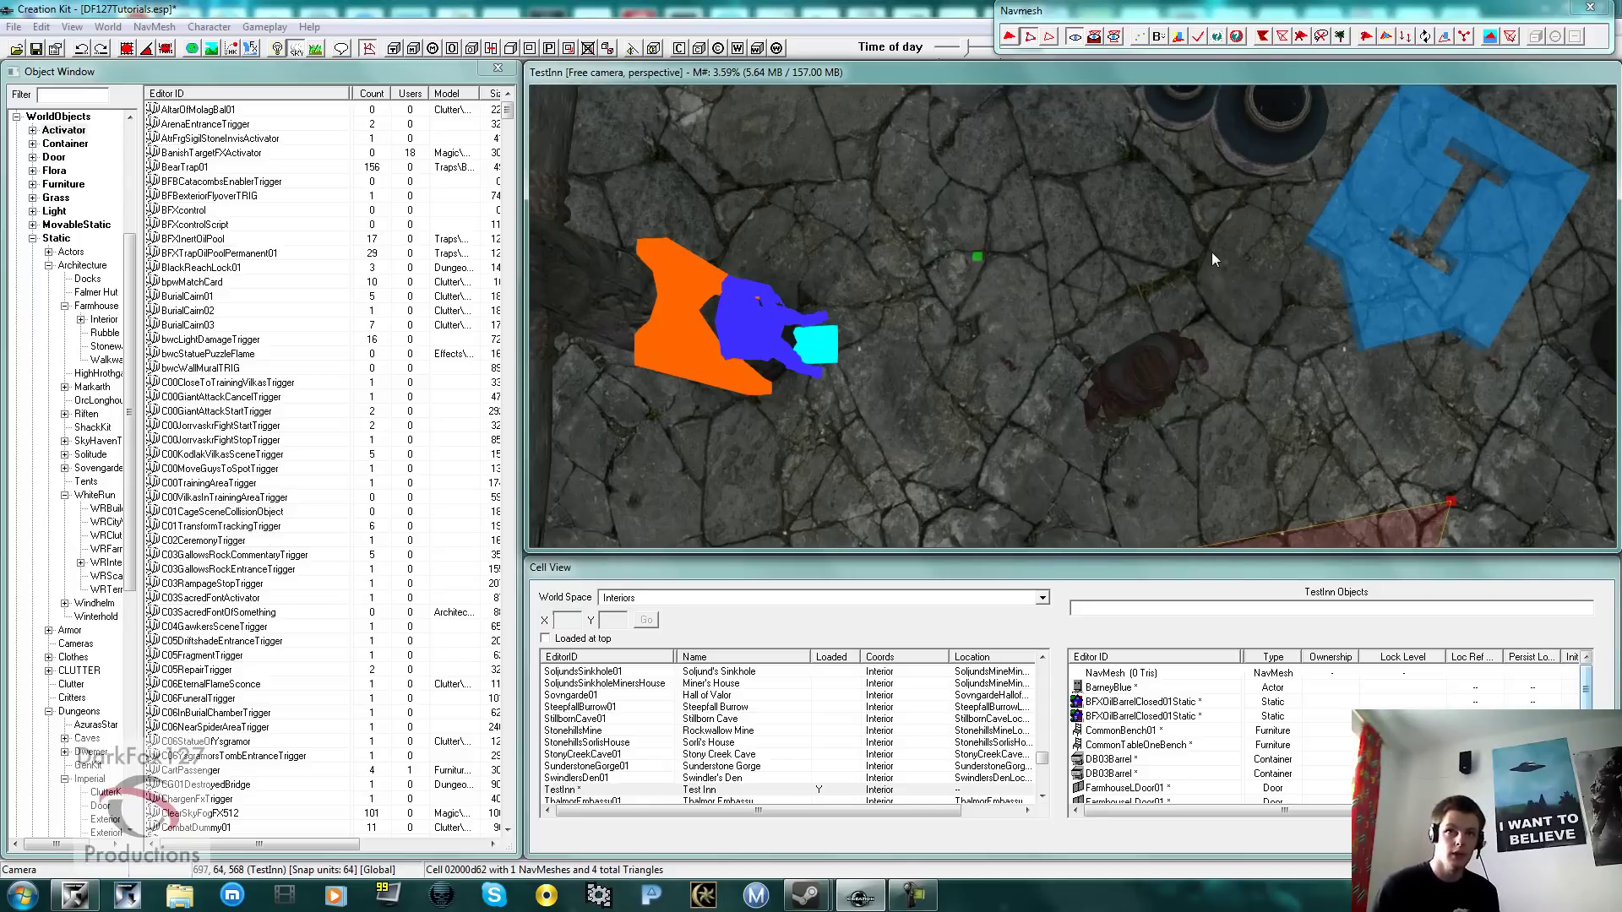
pyautogui.keyDown('ctrl'); pyautogui.rightClick(1116, 490); pyautogui.keyUp('ctrl')
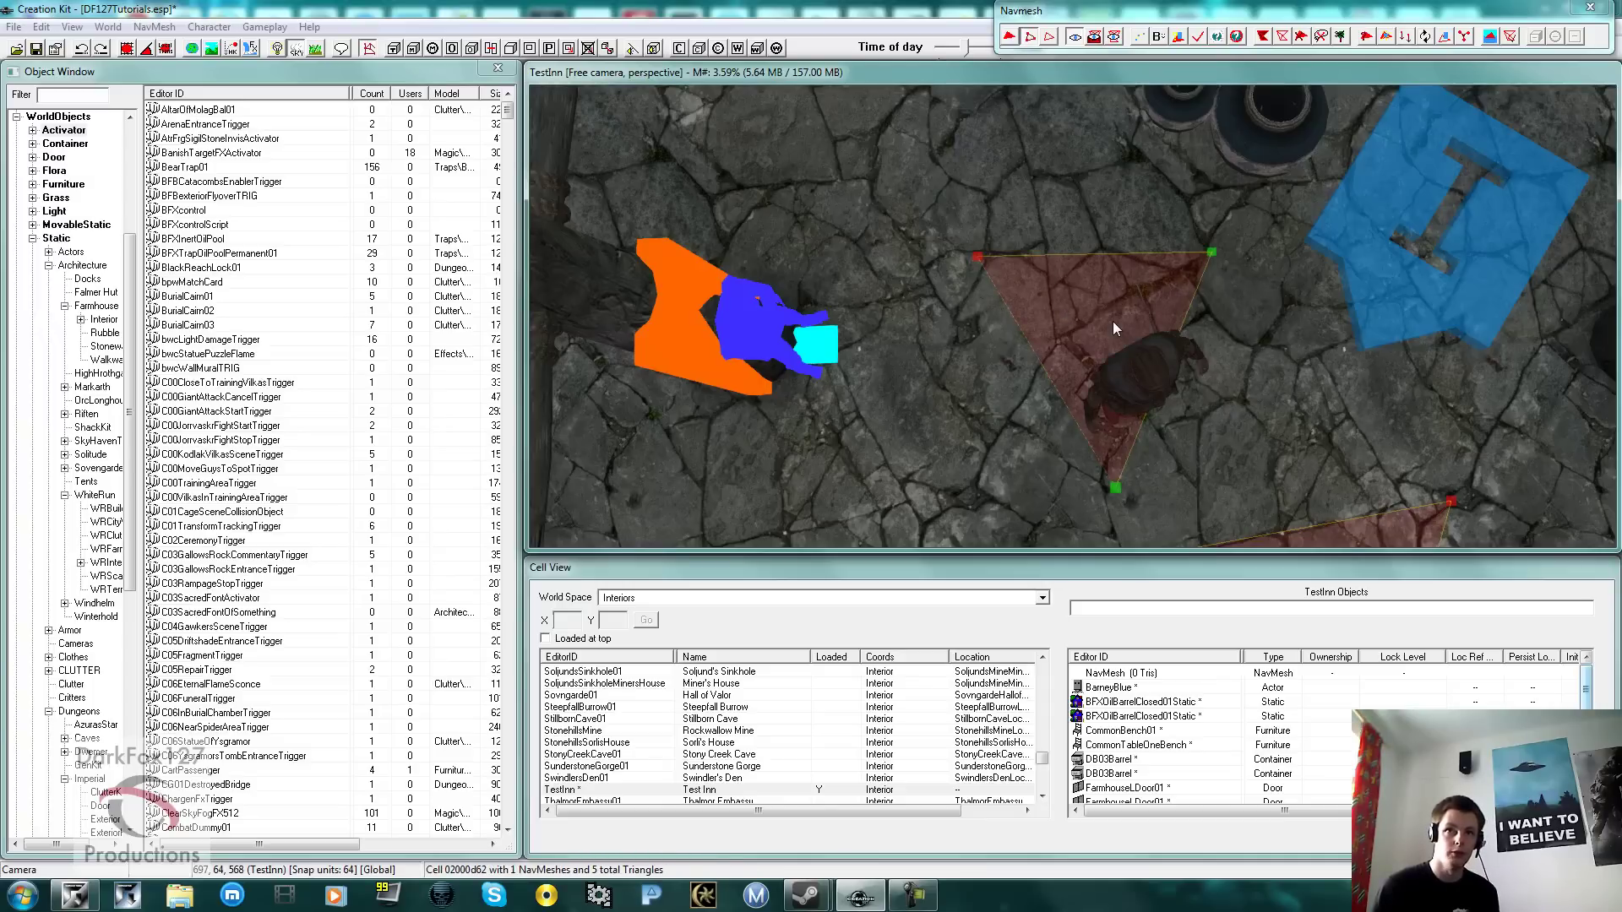
# Step: Extend the actor's triangle with a fourth vertex near the existing navmesh, and delete that vertex
pyautogui.moveTo(1112, 321); pyautogui.dragTo(1102, 321, button='middle')
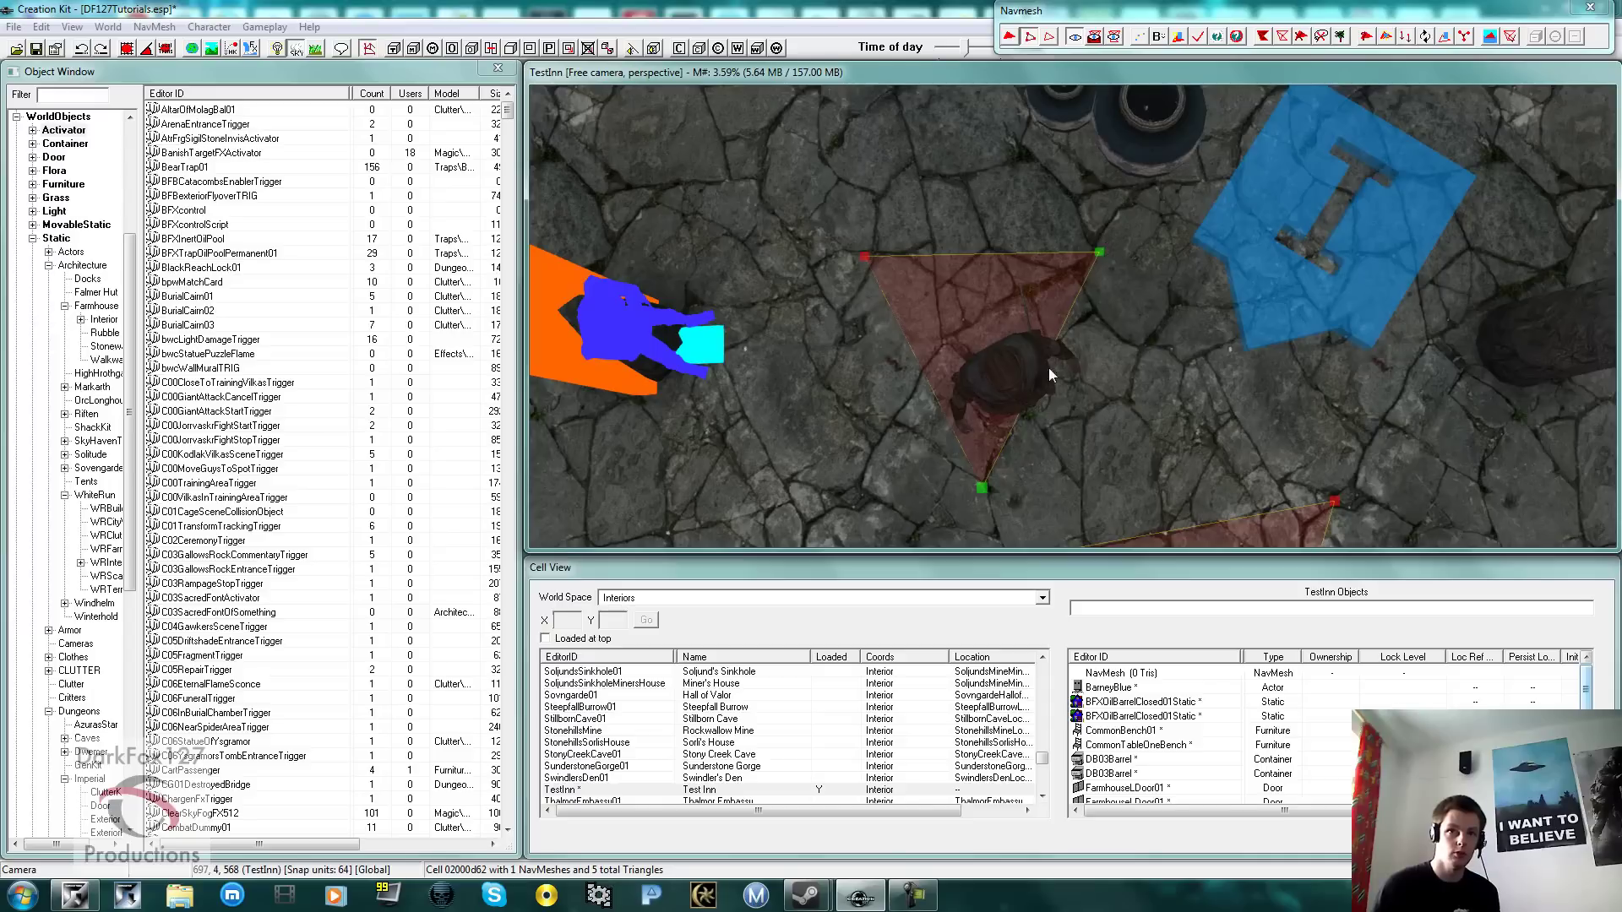
pyautogui.moveTo(991, 471); pyautogui.dragTo(1005, 447, button='middle')
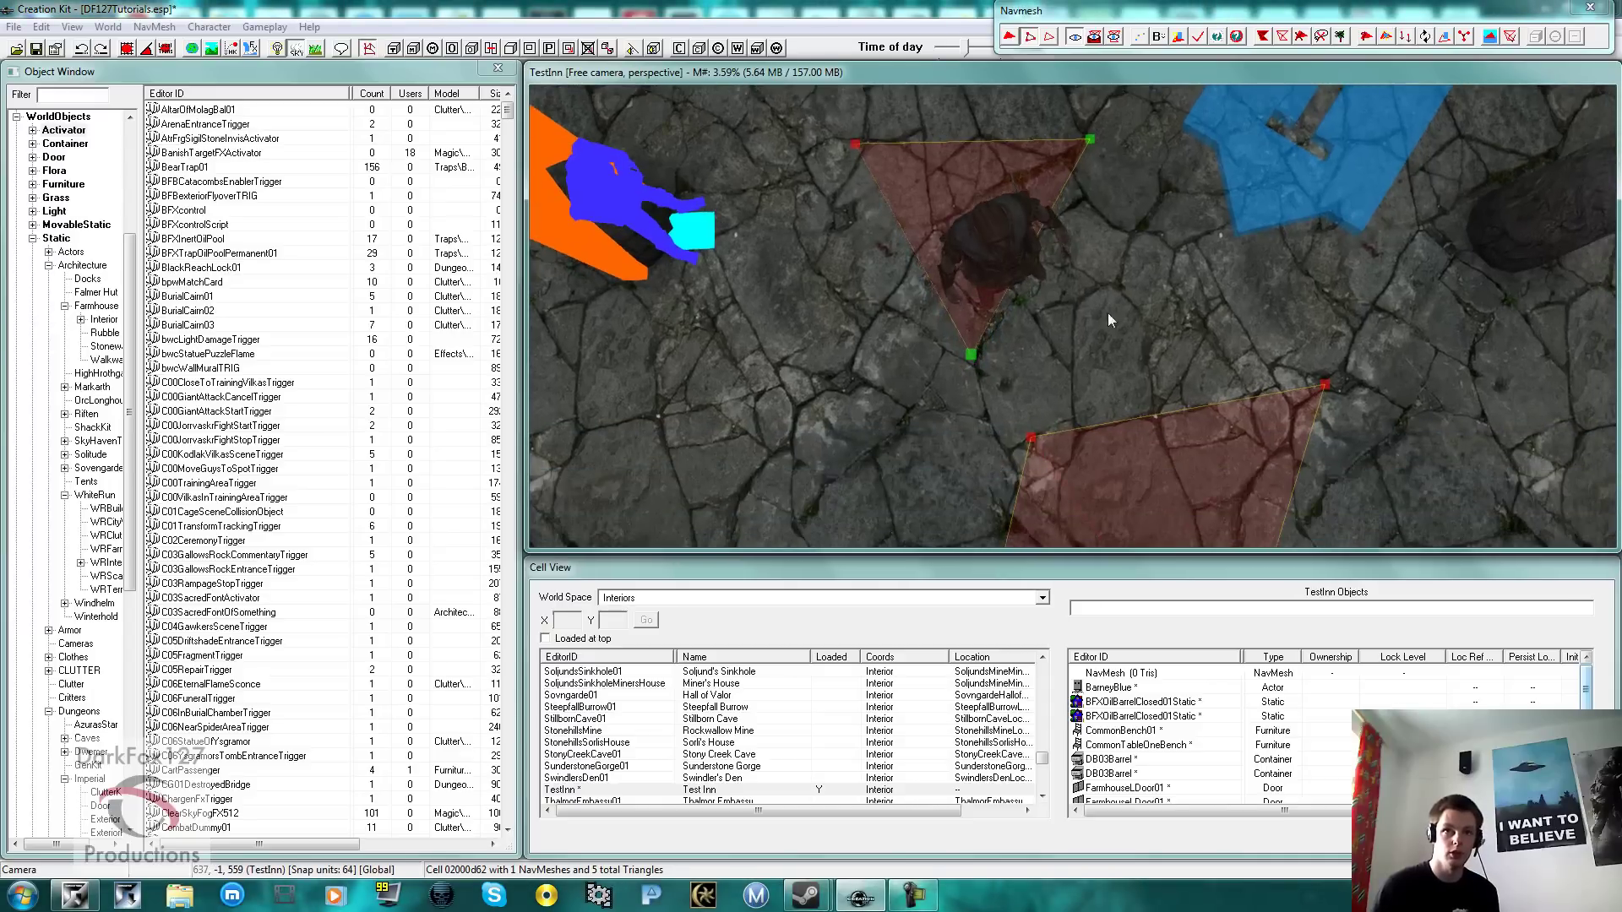
pyautogui.keyDown('ctrl'); pyautogui.rightClick(1292, 320); pyautogui.keyUp('ctrl')
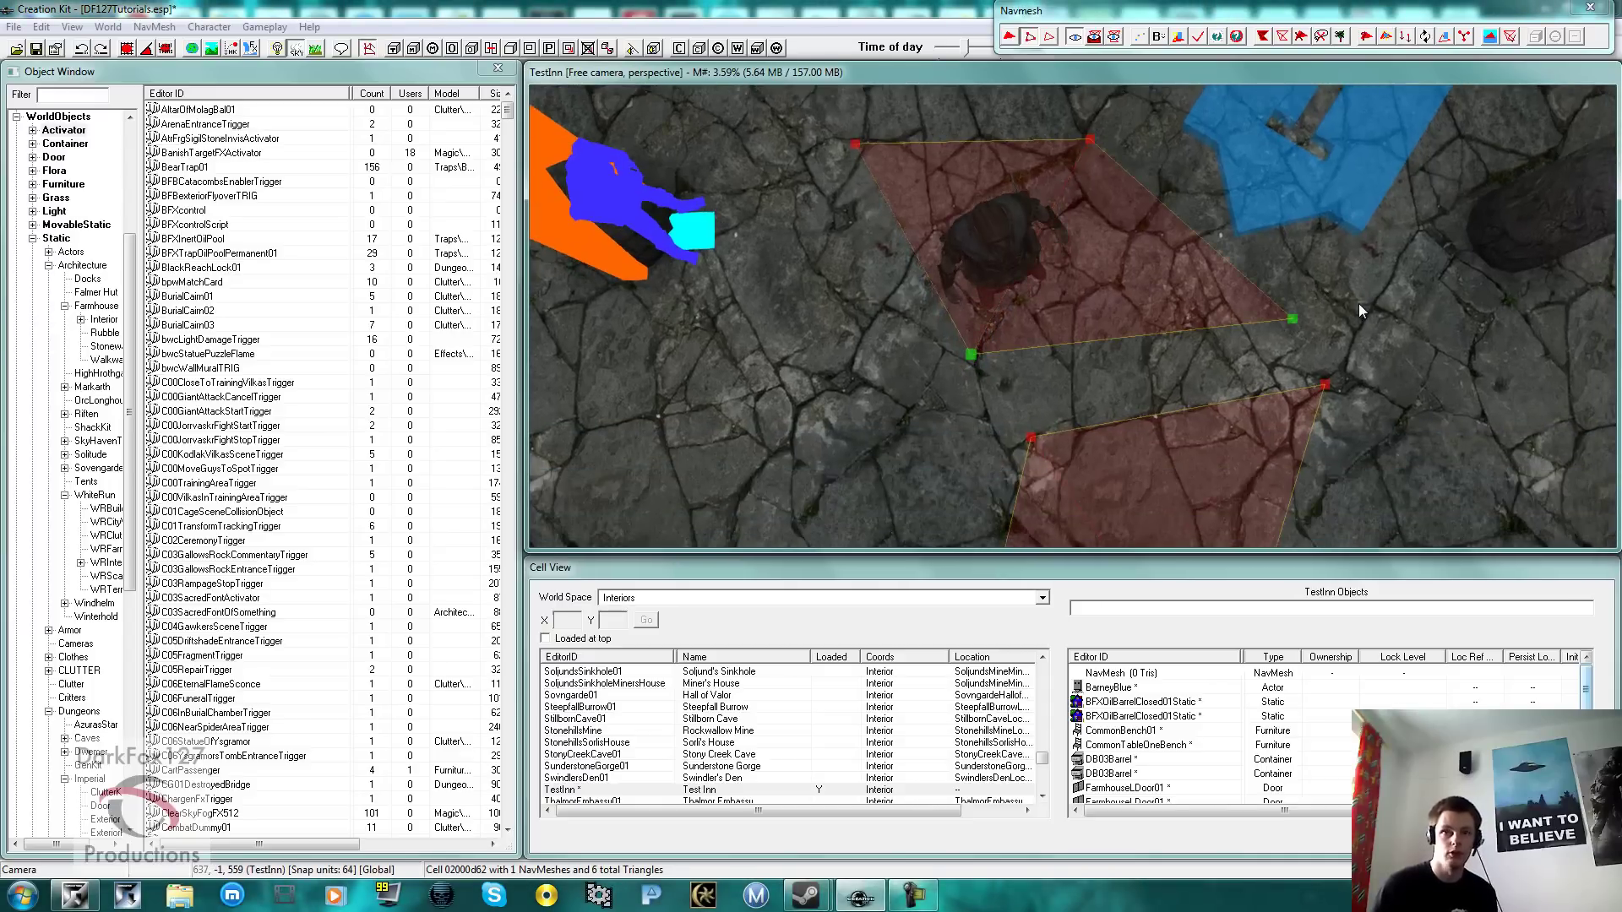
pyautogui.click(1367, 311)
pyautogui.click(1291, 320)
pyautogui.press('Delete')
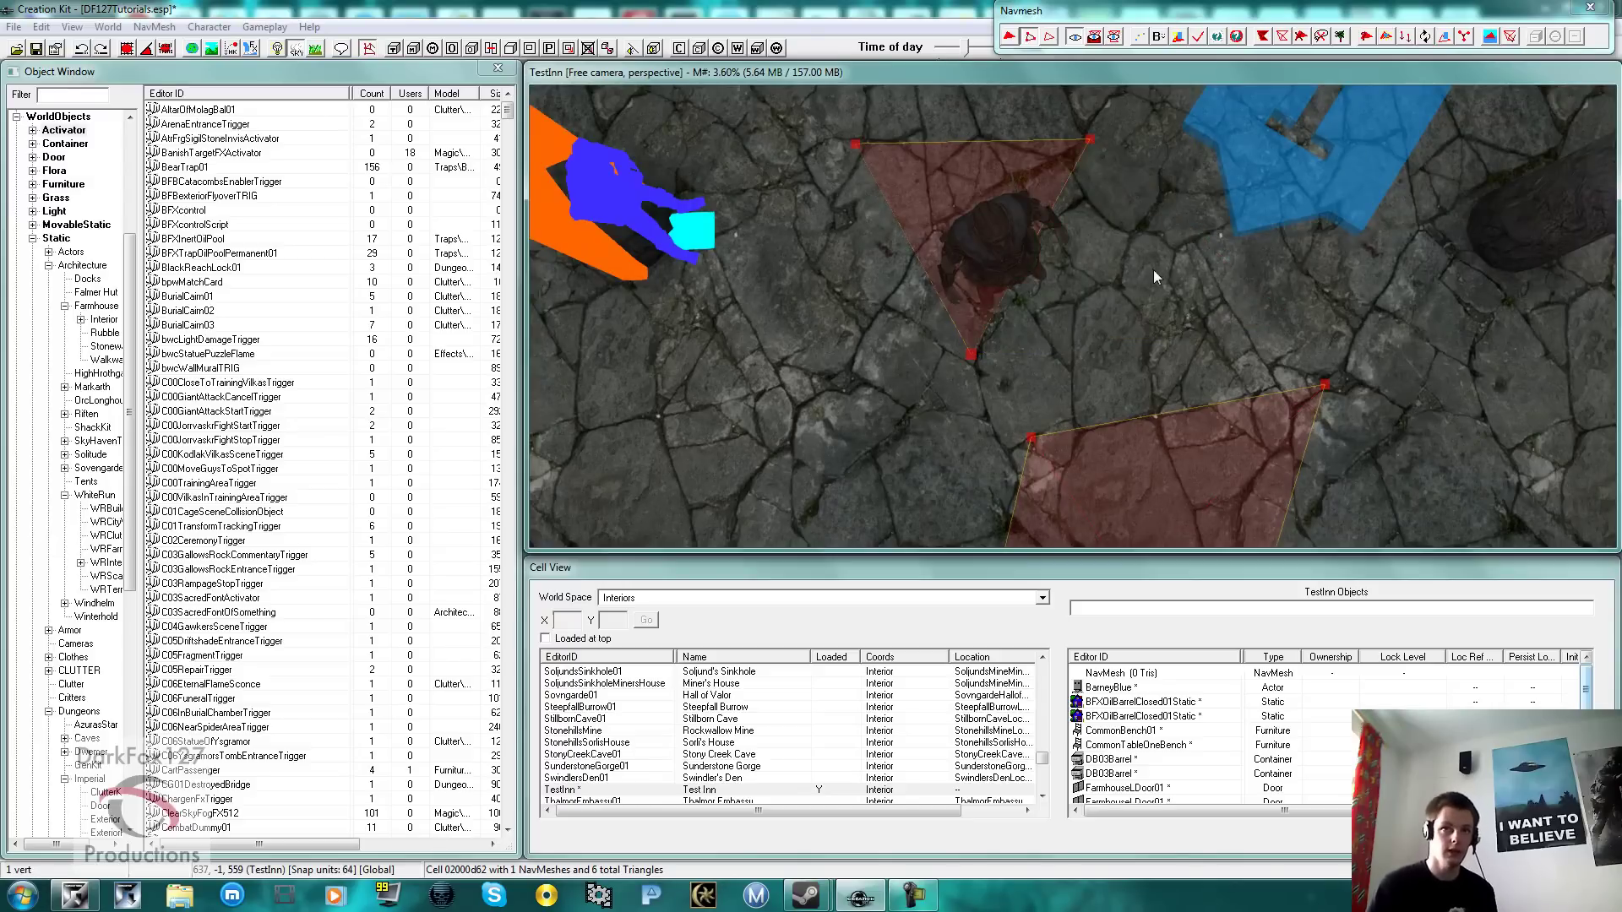
# Step: Select two vertices of the actor's navmesh triangle and cycle the edge selection around its sides
pyautogui.click(971, 354)
pyautogui.keyDown('ctrl'); pyautogui.click(1090, 139); pyautogui.keyUp('ctrl')
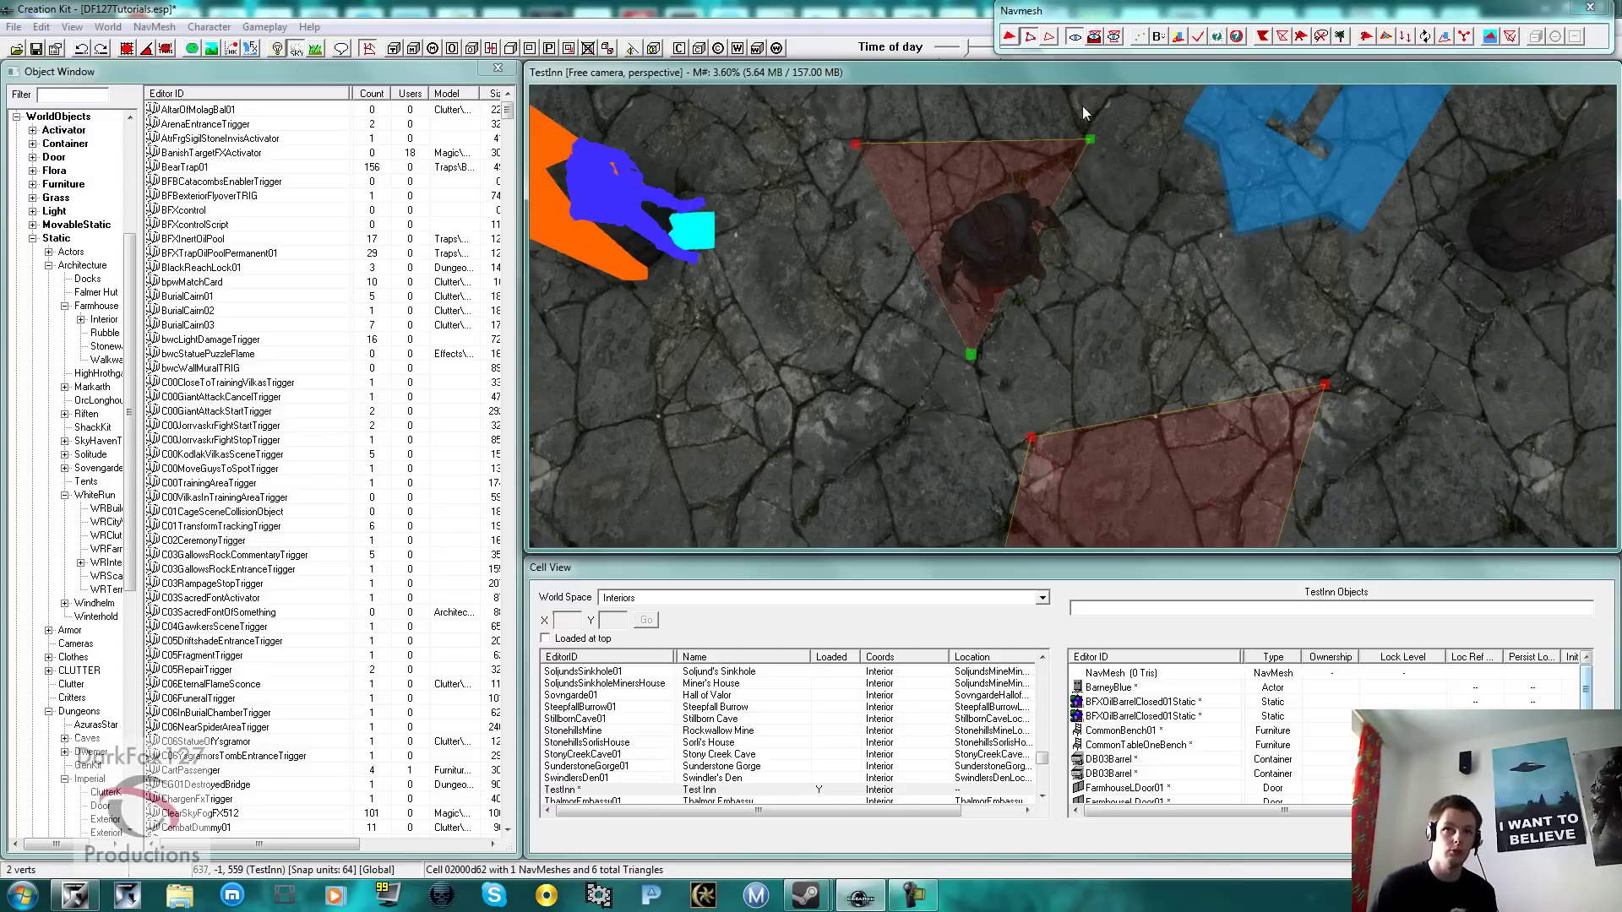
pyautogui.moveTo(1084, 222); pyautogui.dragTo(1195, 278, button='middle')
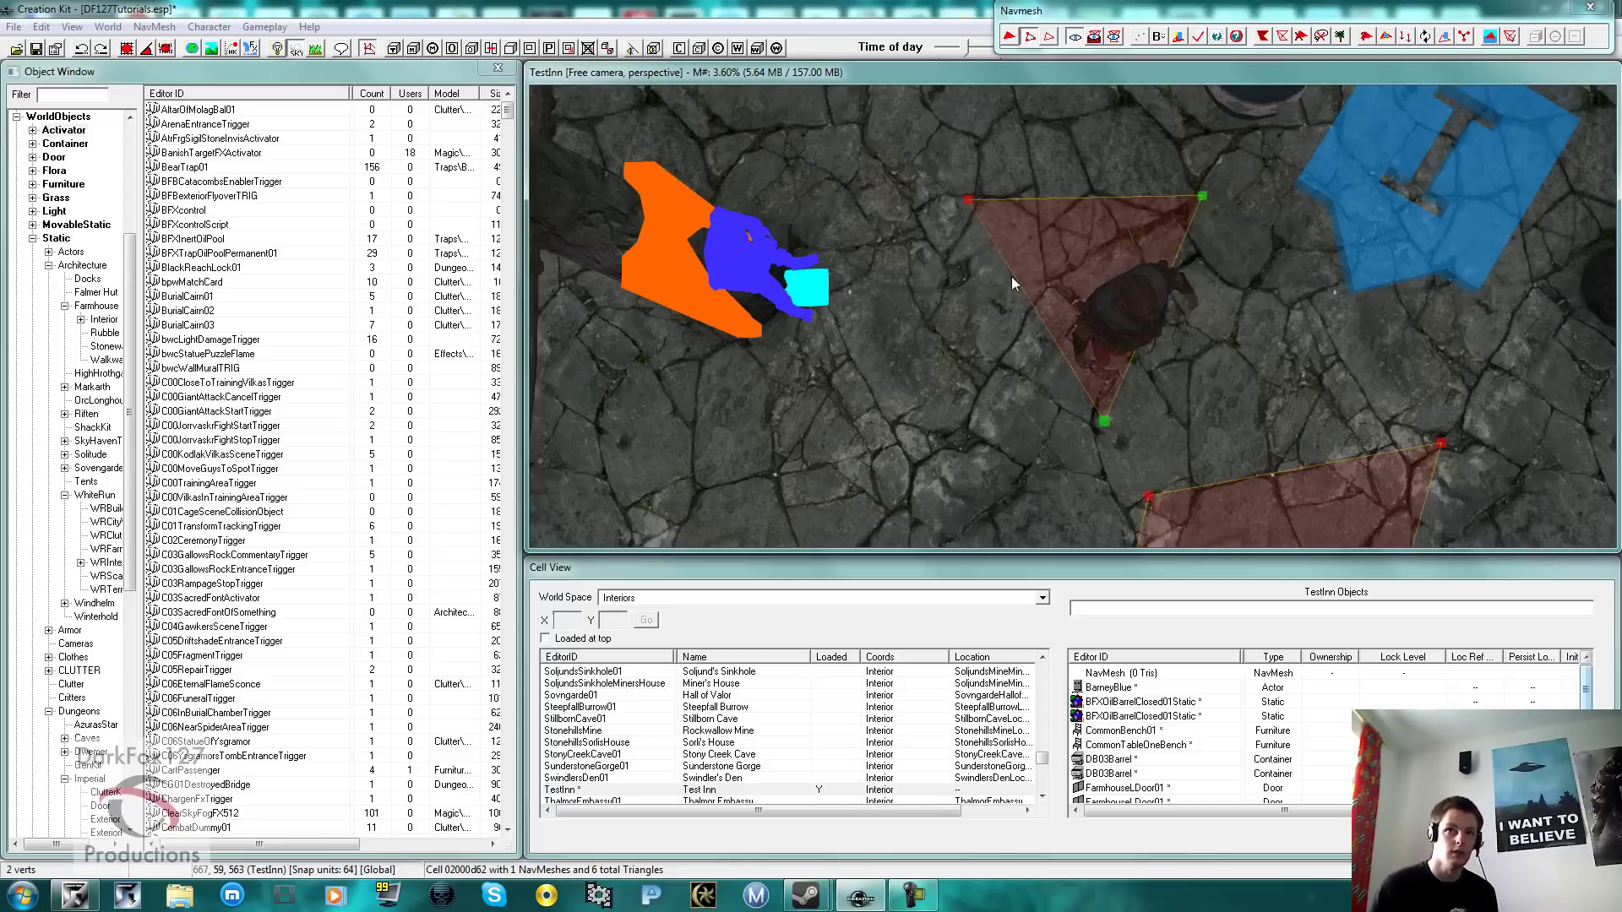
pyautogui.press('s')
pyautogui.press('s')
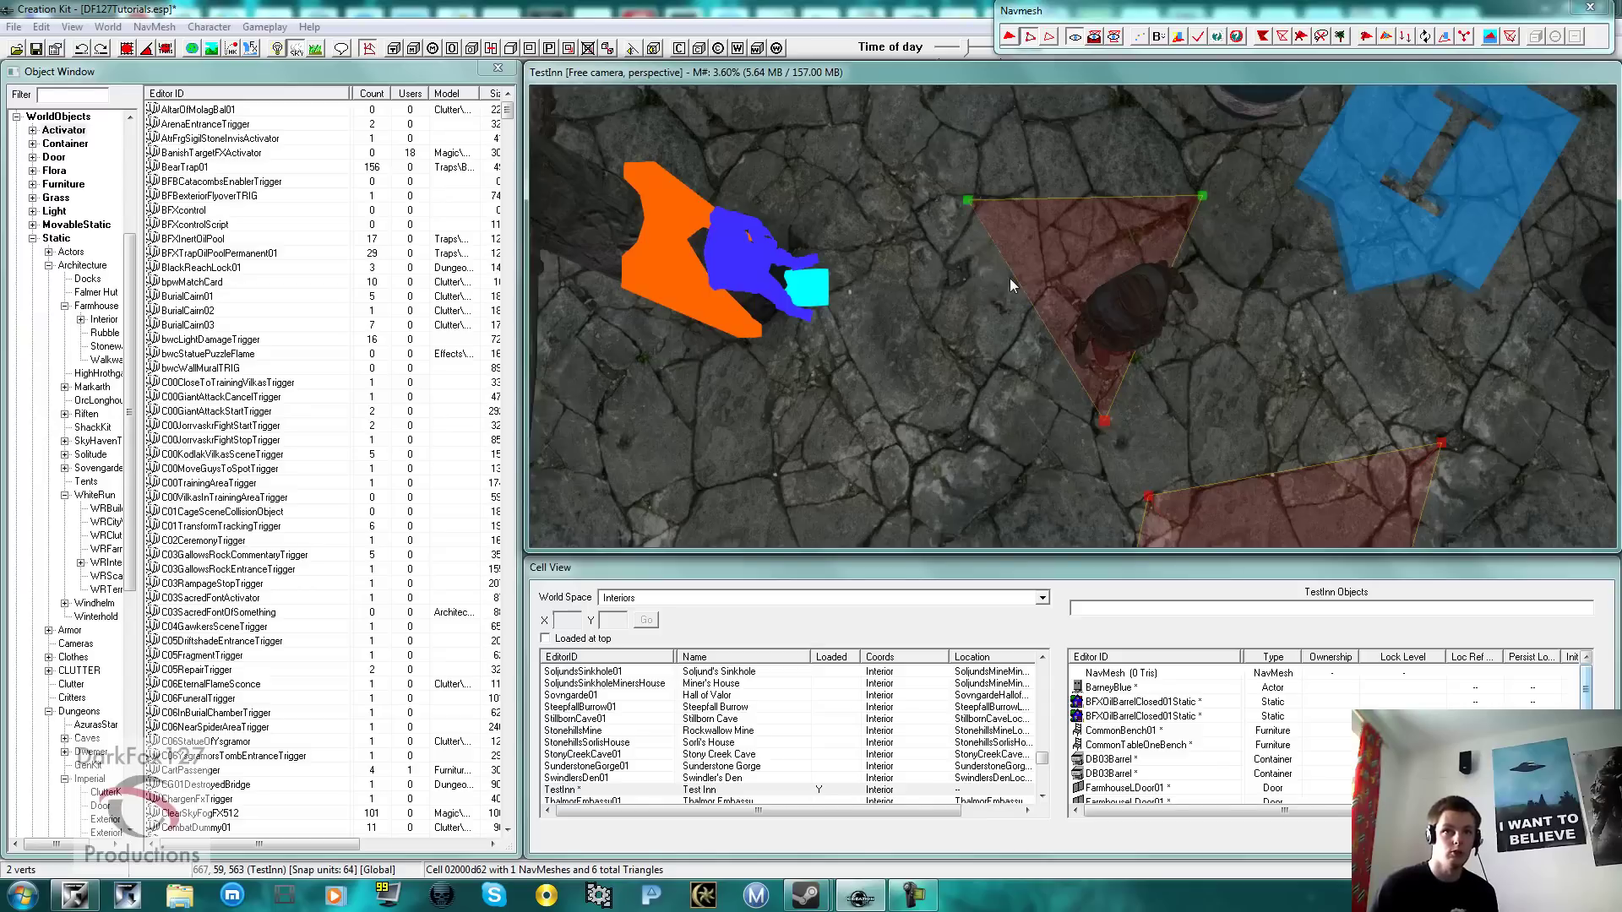
pyautogui.moveTo(1010, 278); pyautogui.dragTo(1000, 316, button='middle')
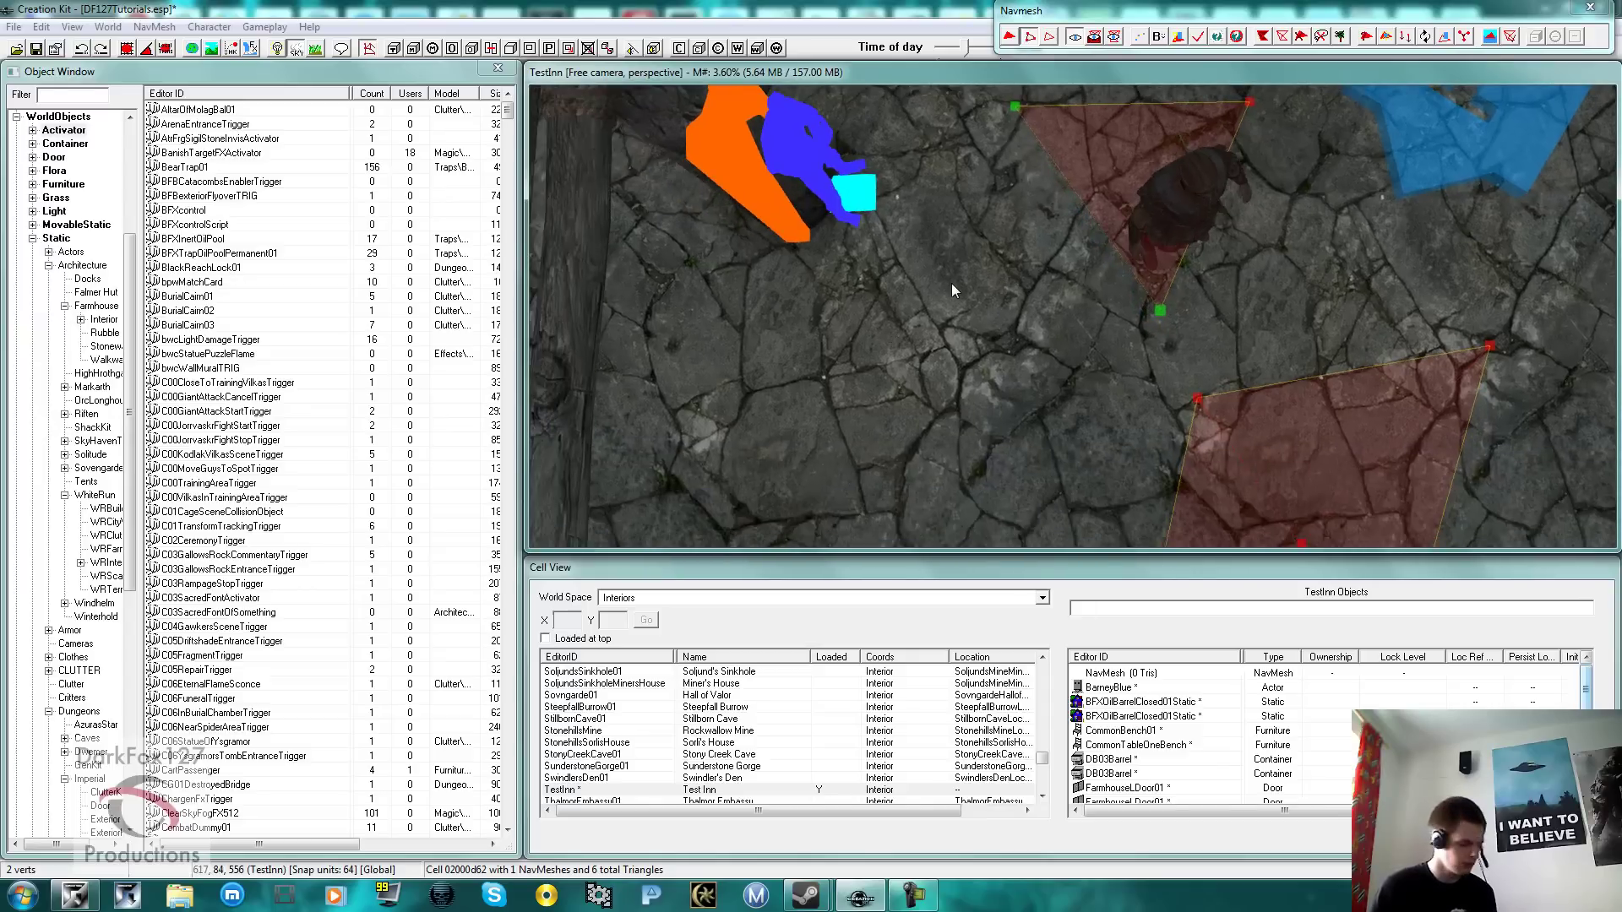
pyautogui.press('Up')
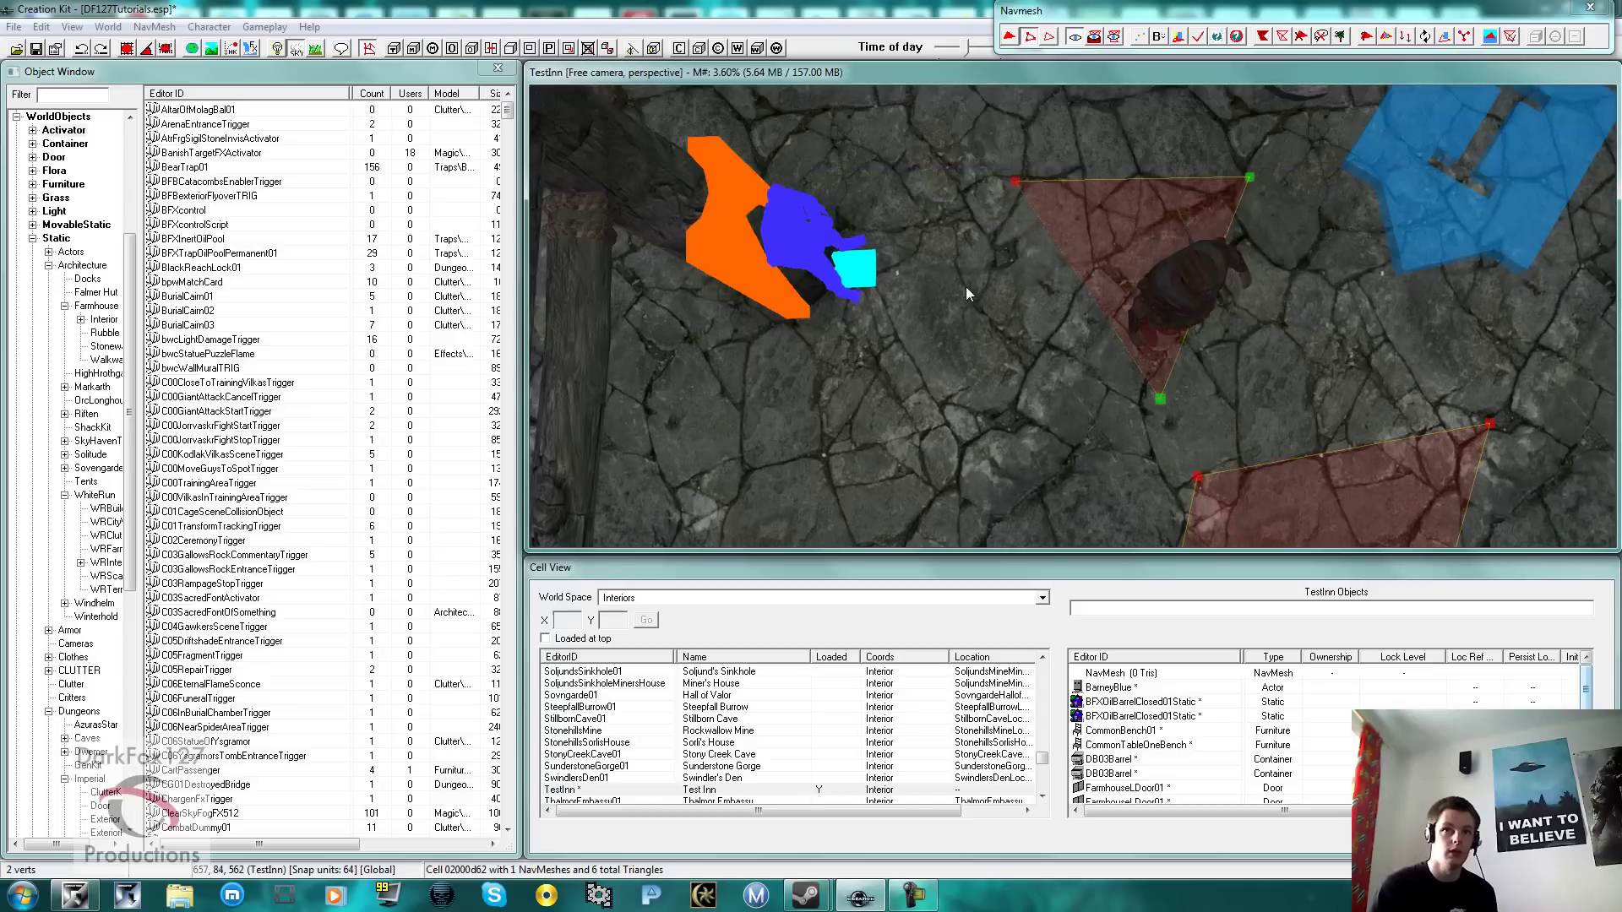
# Step: Add a vertex from the selected edge across the actor's triangle, undo the overlapping triangle and remove the stray vertex
pyautogui.keyDown('ctrl'); pyautogui.rightClick(894, 380); pyautogui.keyUp('ctrl')
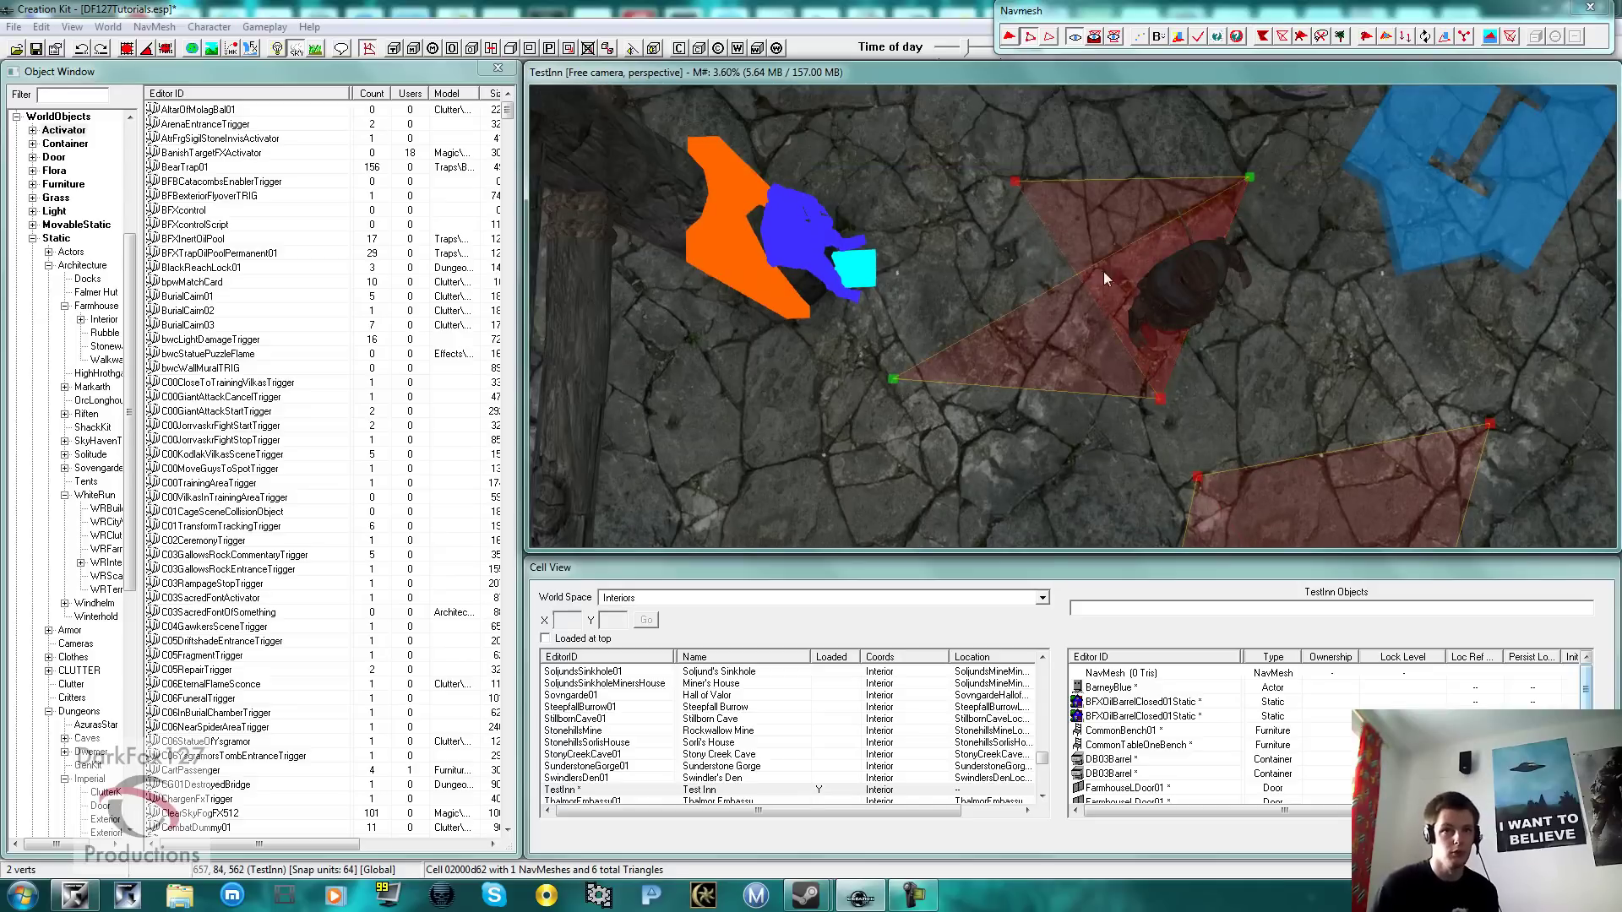
pyautogui.hotkey('ctrl', 'z')
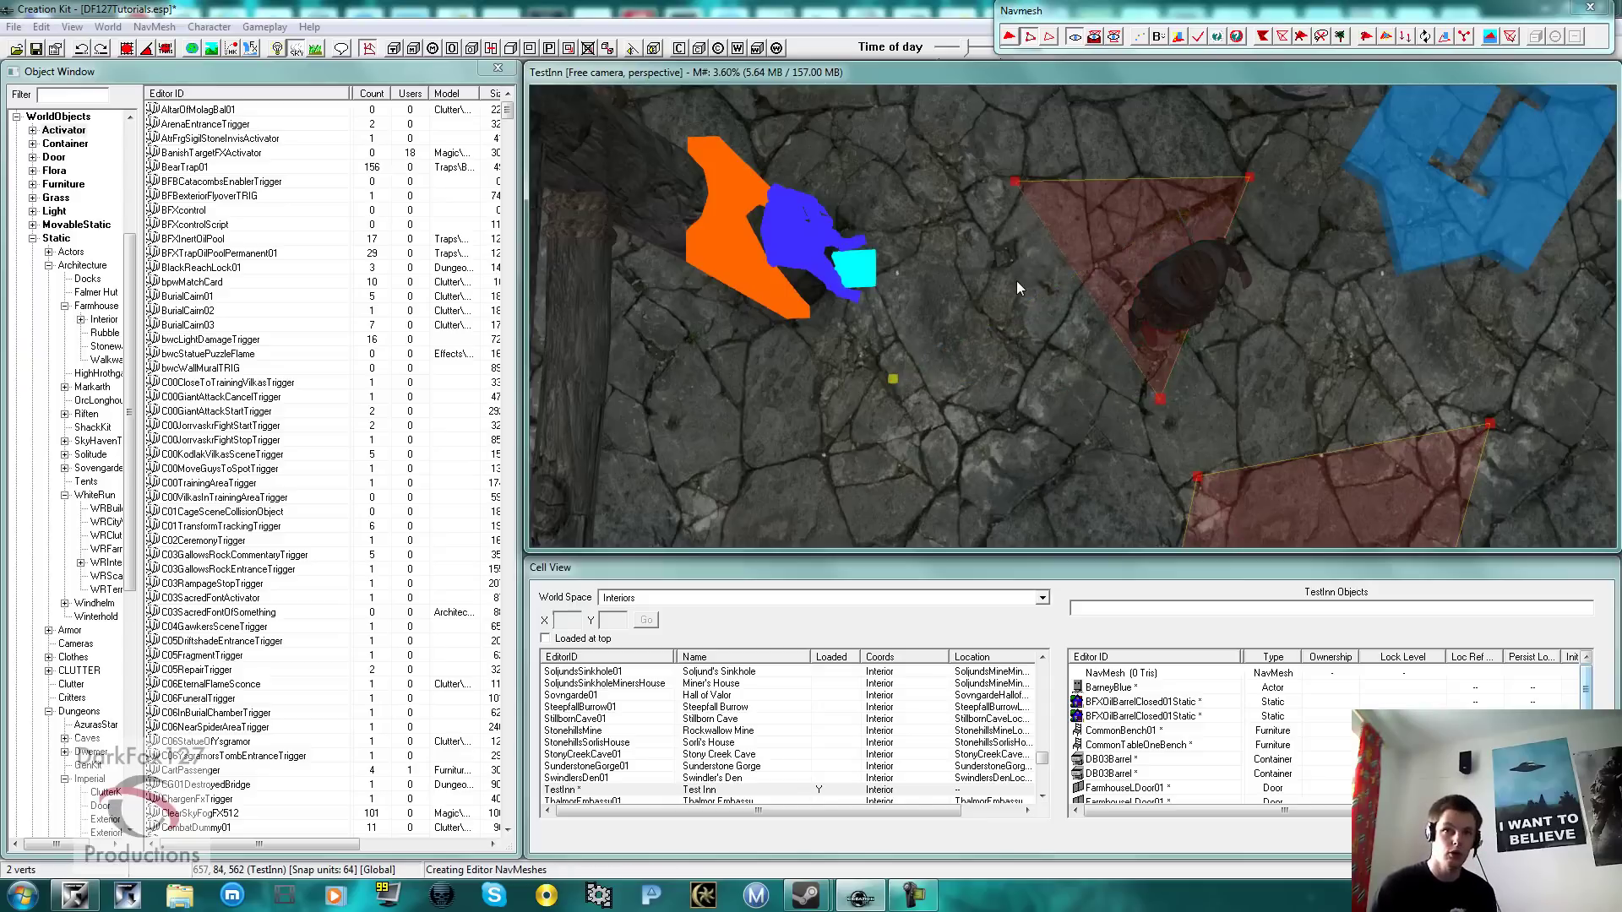
pyautogui.click(890, 381)
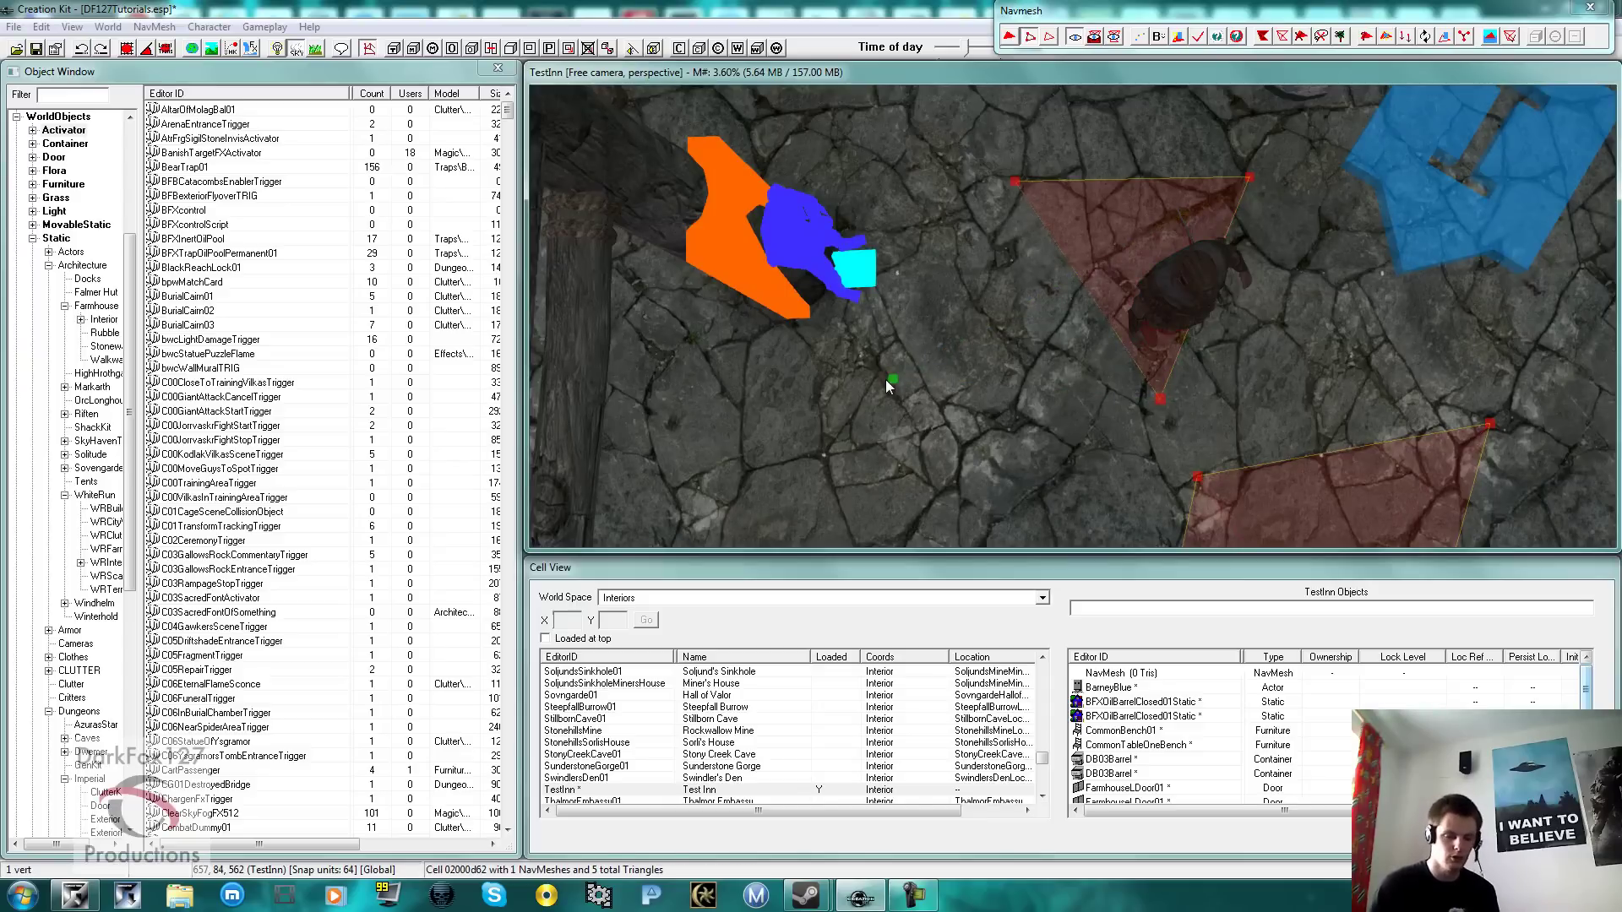
# Step: Select the actor triangle's edge facing the blue marker and extend it with three new vertices alongside the existing navmesh
pyautogui.moveTo(987, 328); pyautogui.dragTo(975, 336, button='middle')
pyautogui.scroll(-3, 977, 336)
pyautogui.moveTo(1184, 274); pyautogui.dragTo(1099, 223)
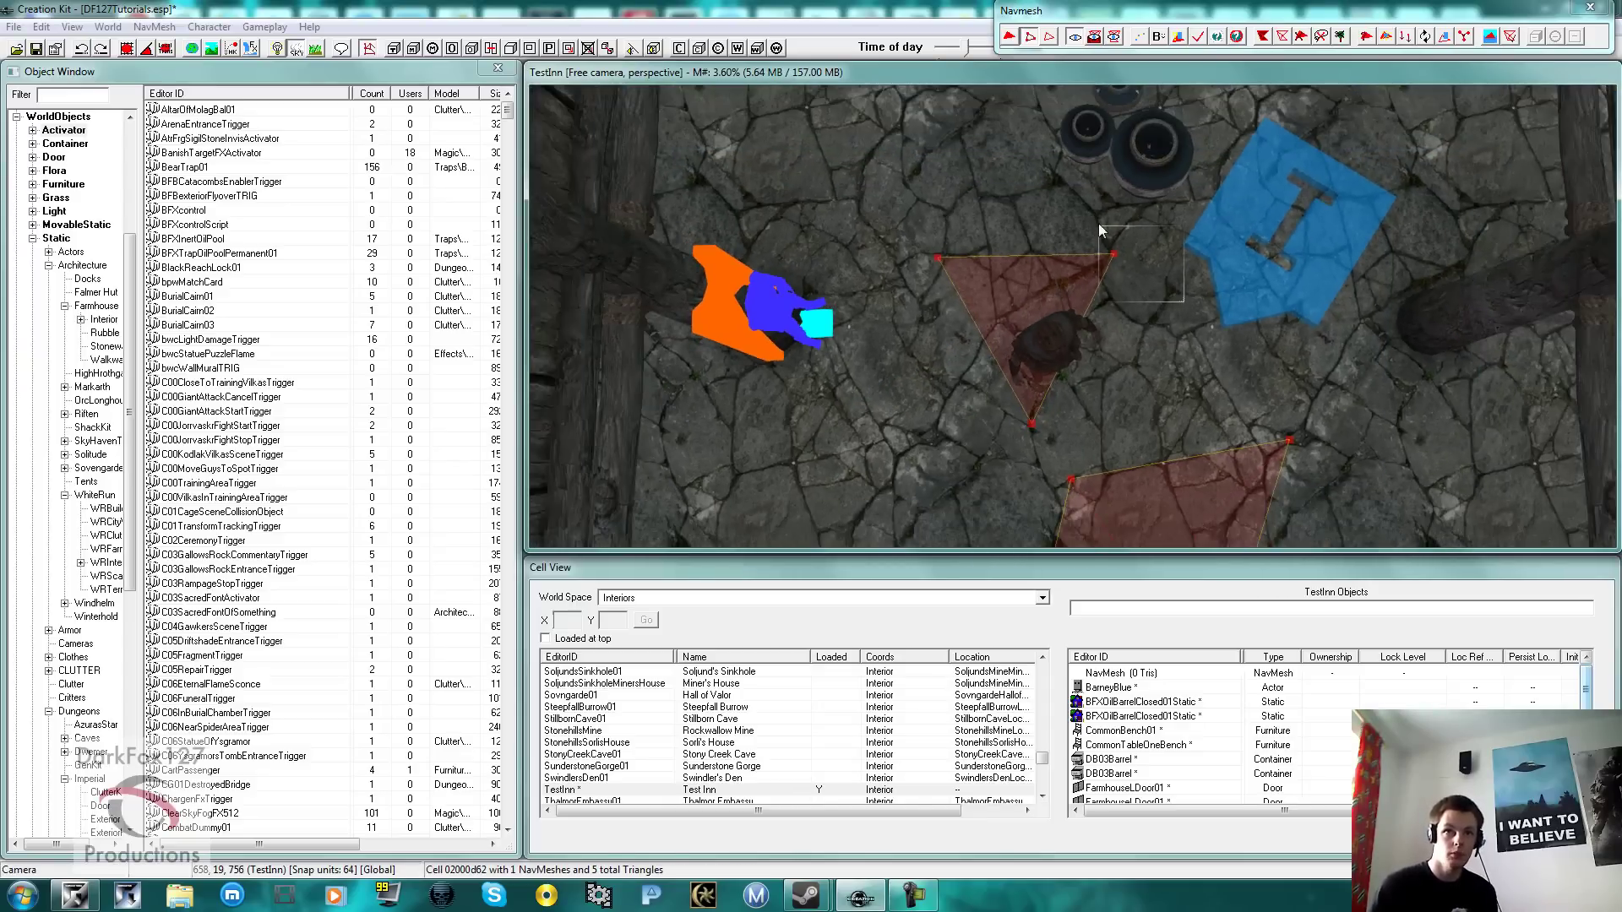
pyautogui.keyDown('ctrl'); pyautogui.click(1031, 424); pyautogui.keyUp('ctrl')
pyautogui.rightClick(1206, 378)
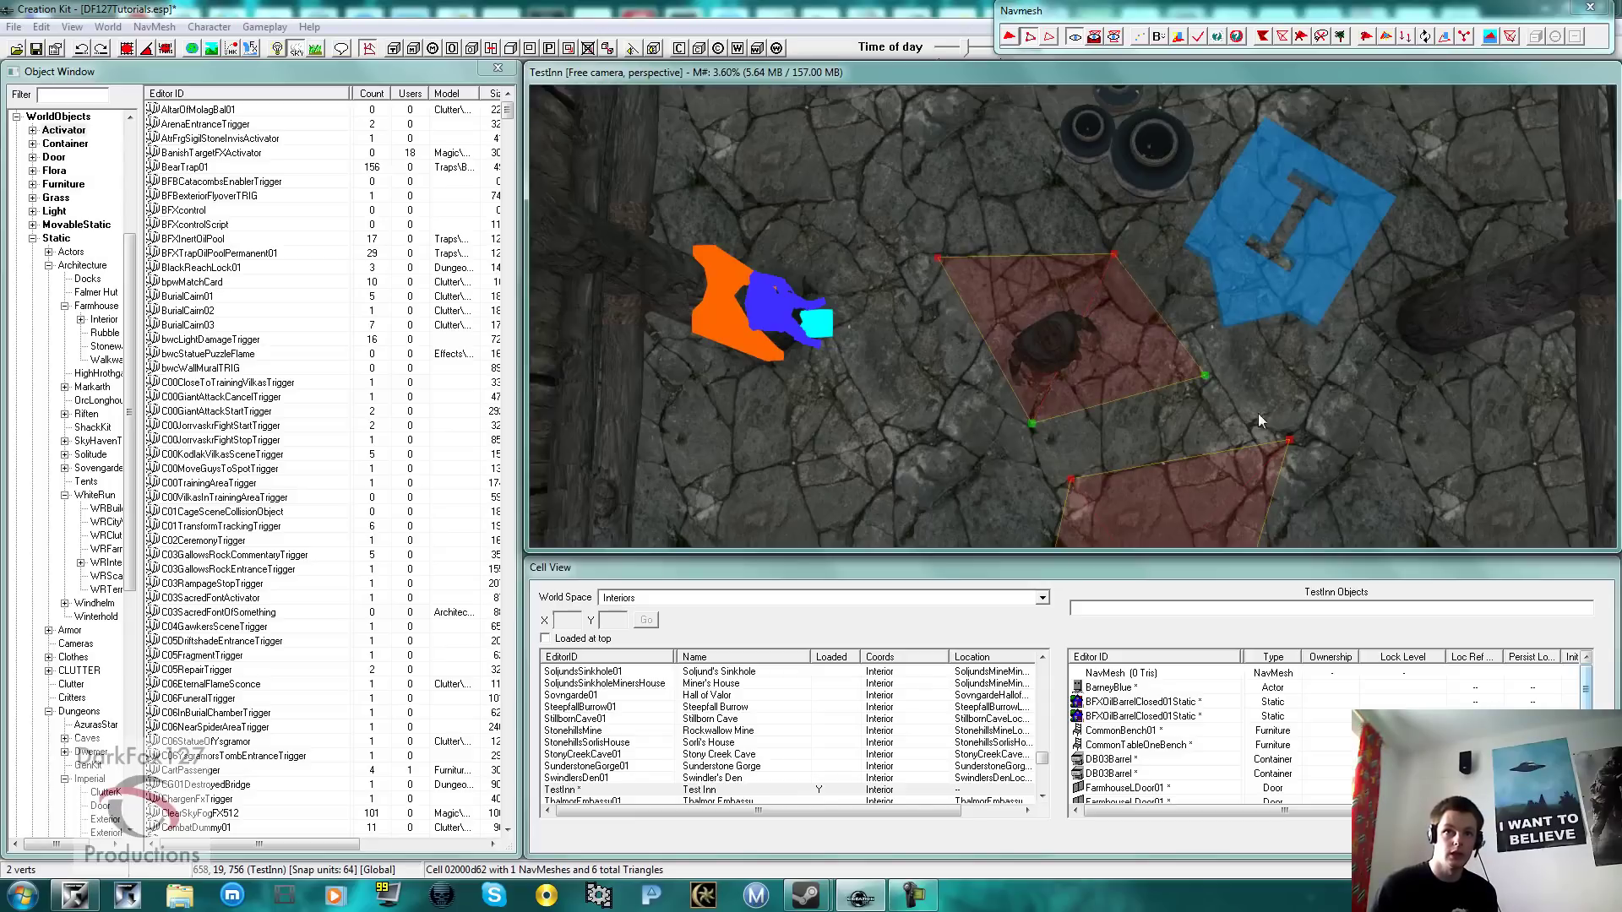
pyautogui.rightClick(1162, 440)
pyautogui.rightClick(1346, 404)
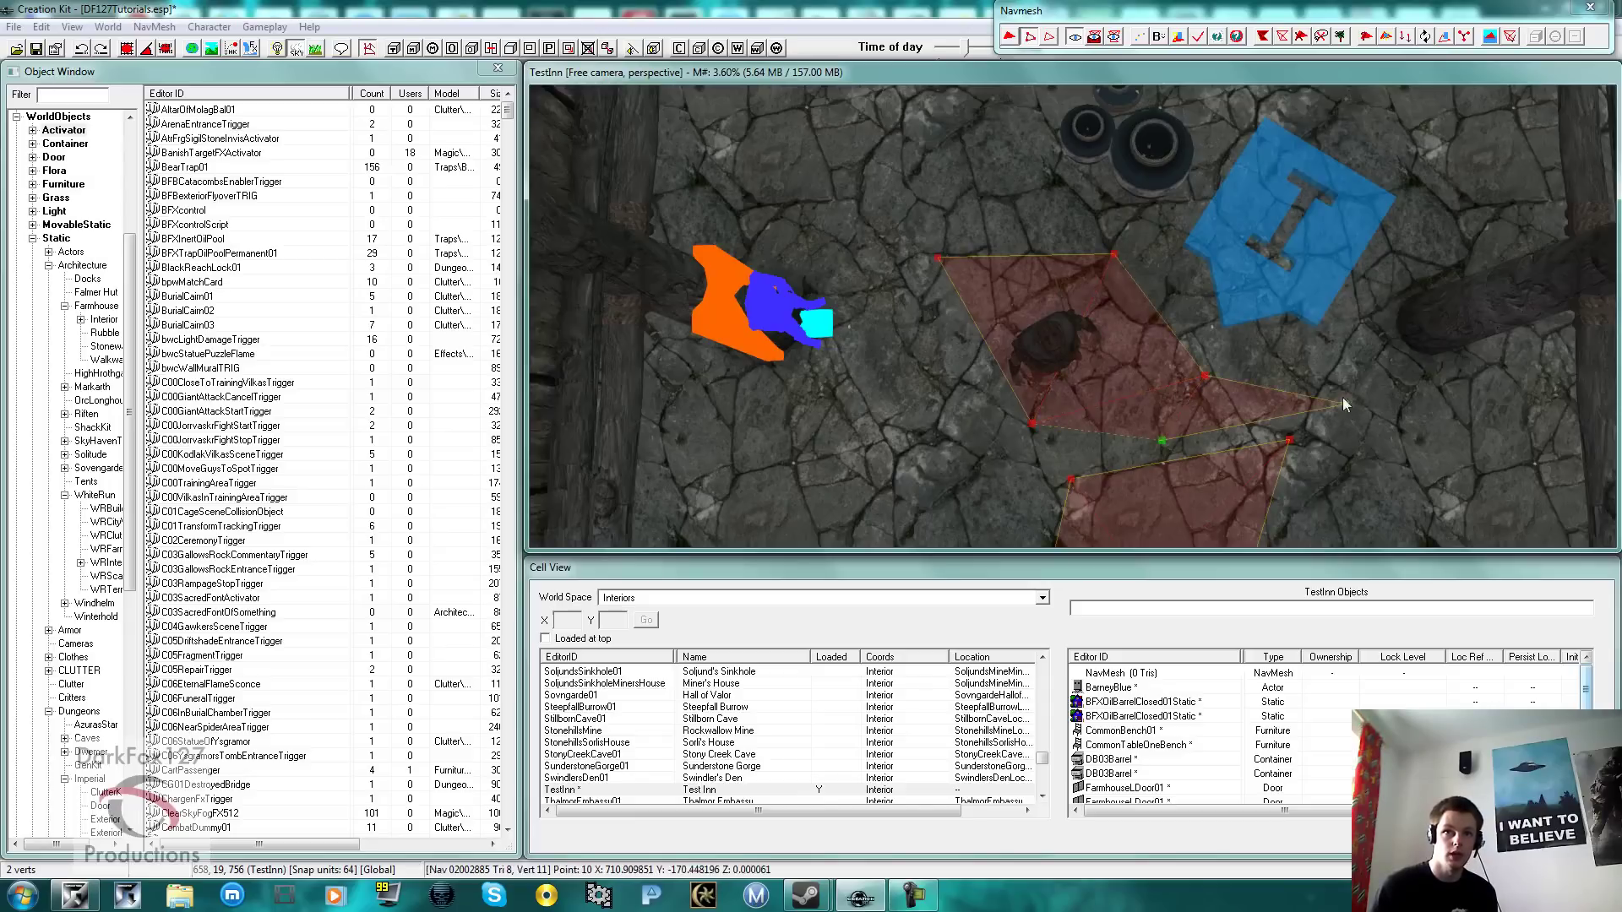
# Step: Delete the outermost added vertex and the rest of the navmesh around the actor
pyautogui.click(1347, 402)
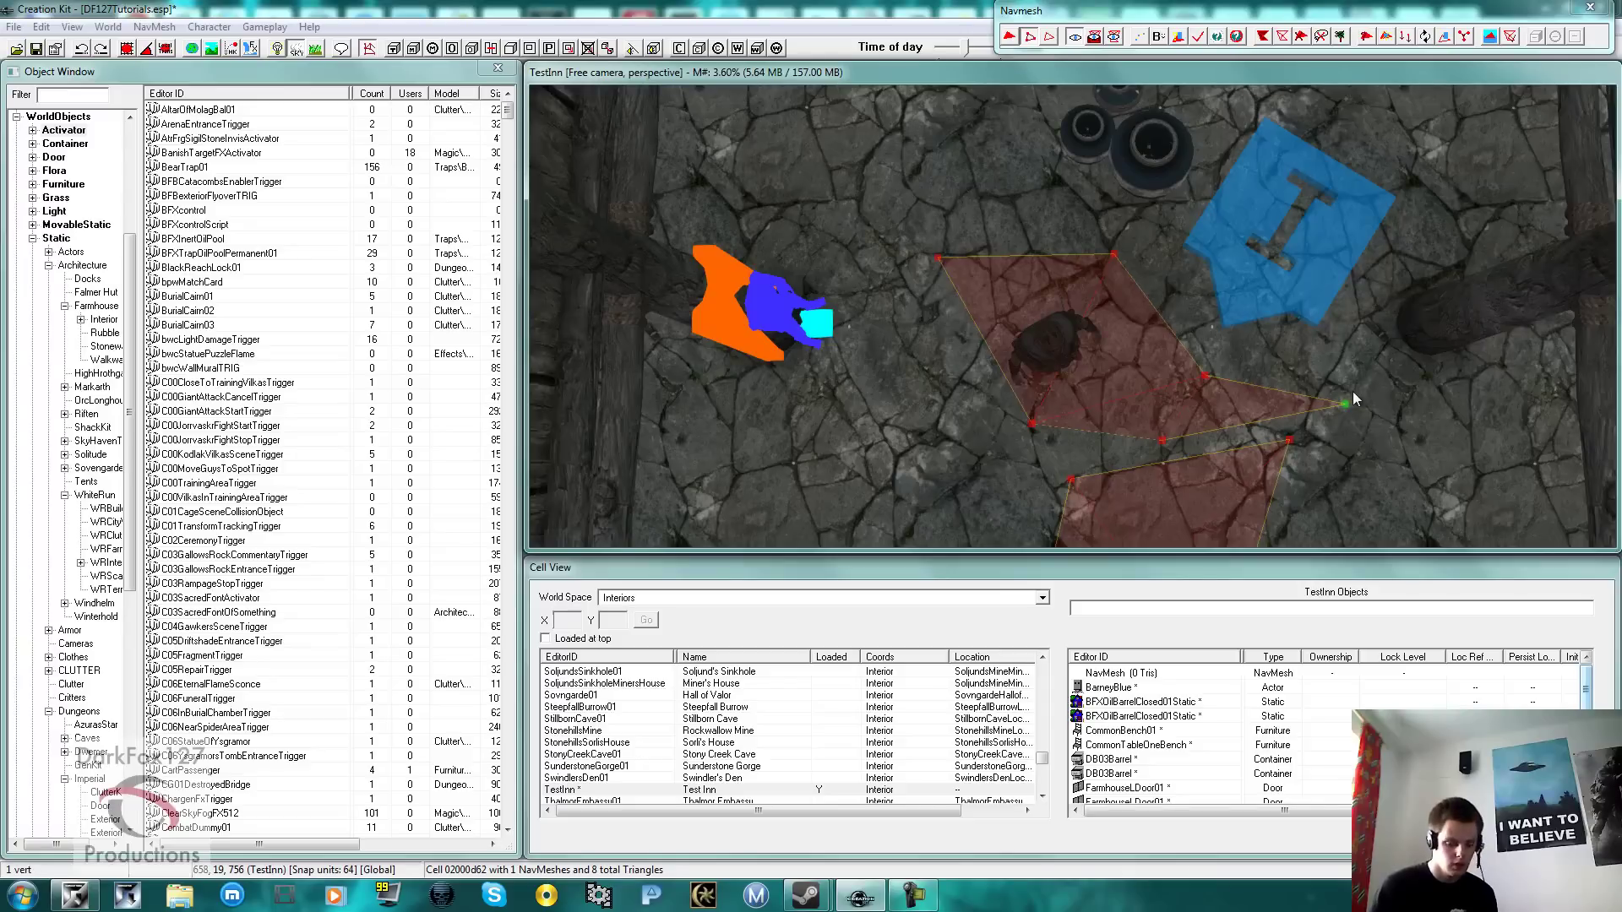
pyautogui.press('Delete')
pyautogui.moveTo(1254, 341); pyautogui.dragTo(1011, 473)
pyautogui.press('Delete')
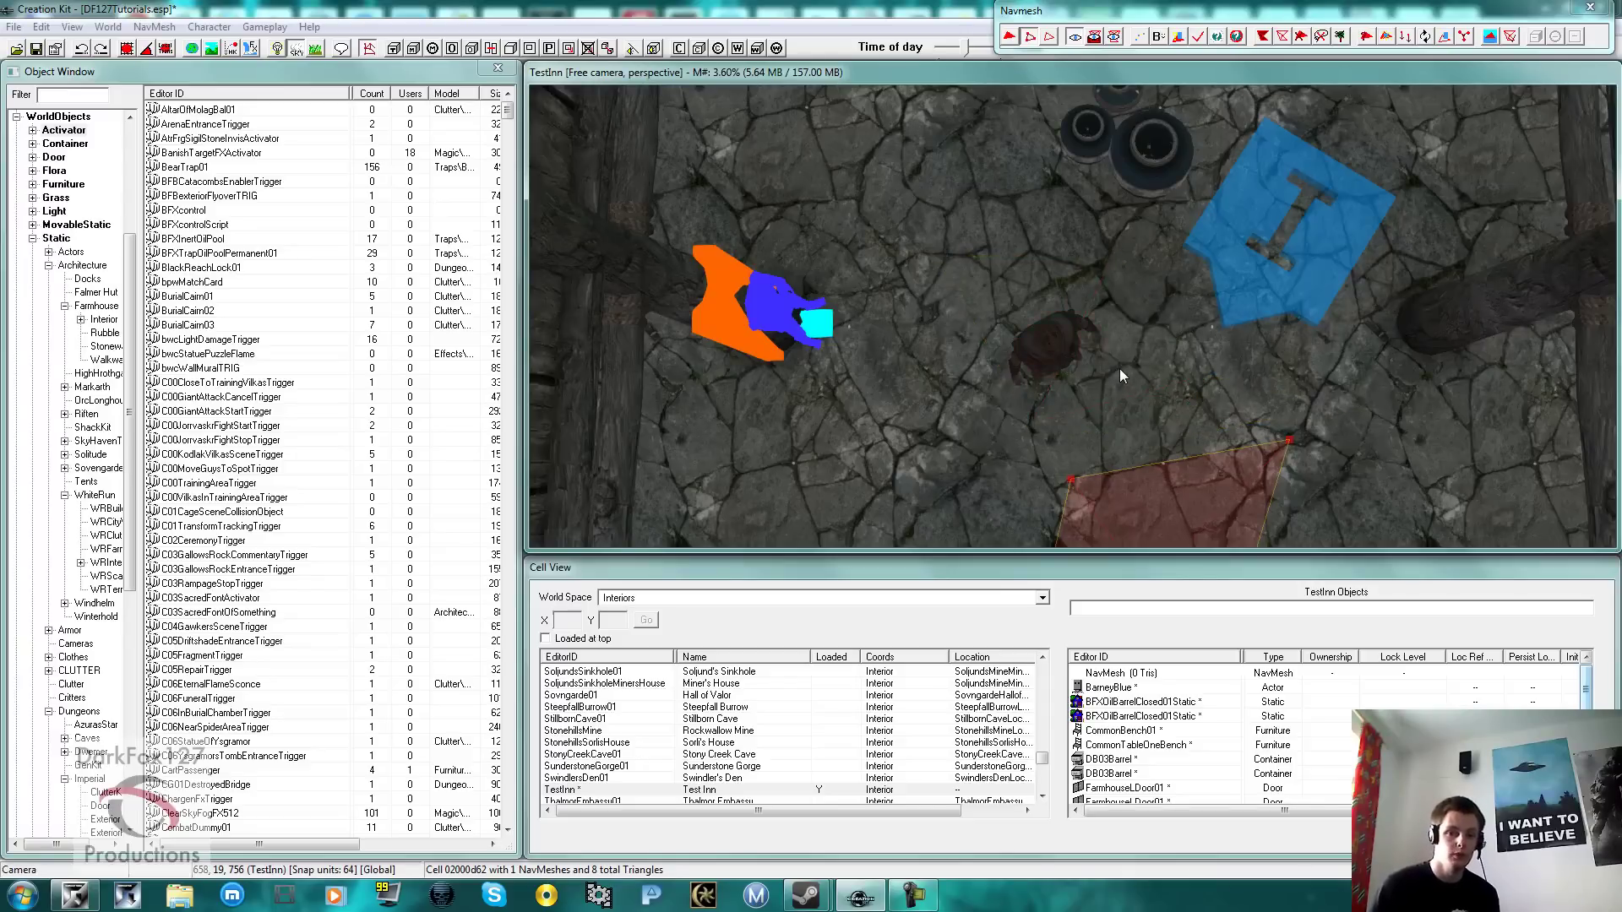
# Step: Lower the remaining navmesh's corner vertex nearest the stacked pale barrels beneath the floor
pyautogui.moveTo(1103, 362); pyautogui.dragTo(1094, 322, button='middle')
pyautogui.scroll(-2, 1096, 355)
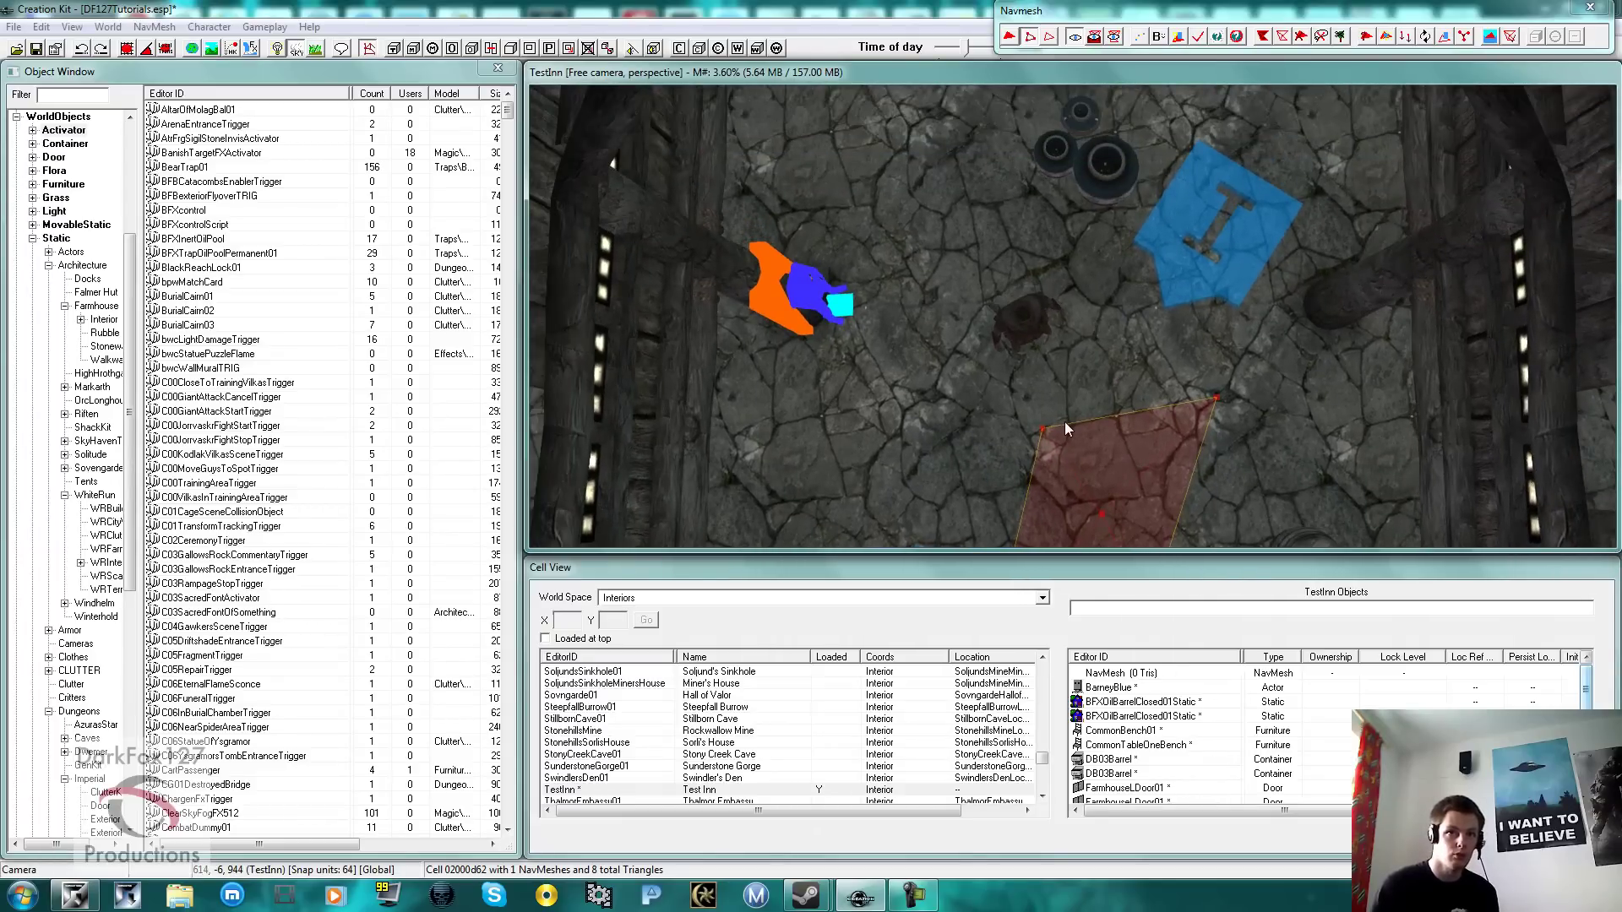
pyautogui.moveTo(1065, 423)
pyautogui.mouseDown(button='middle')
pyautogui.moveTo(1037, 388)
pyautogui.moveTo(1081, 429)
pyautogui.moveTo(1066, 414)
pyautogui.mouseUp(button='middle')
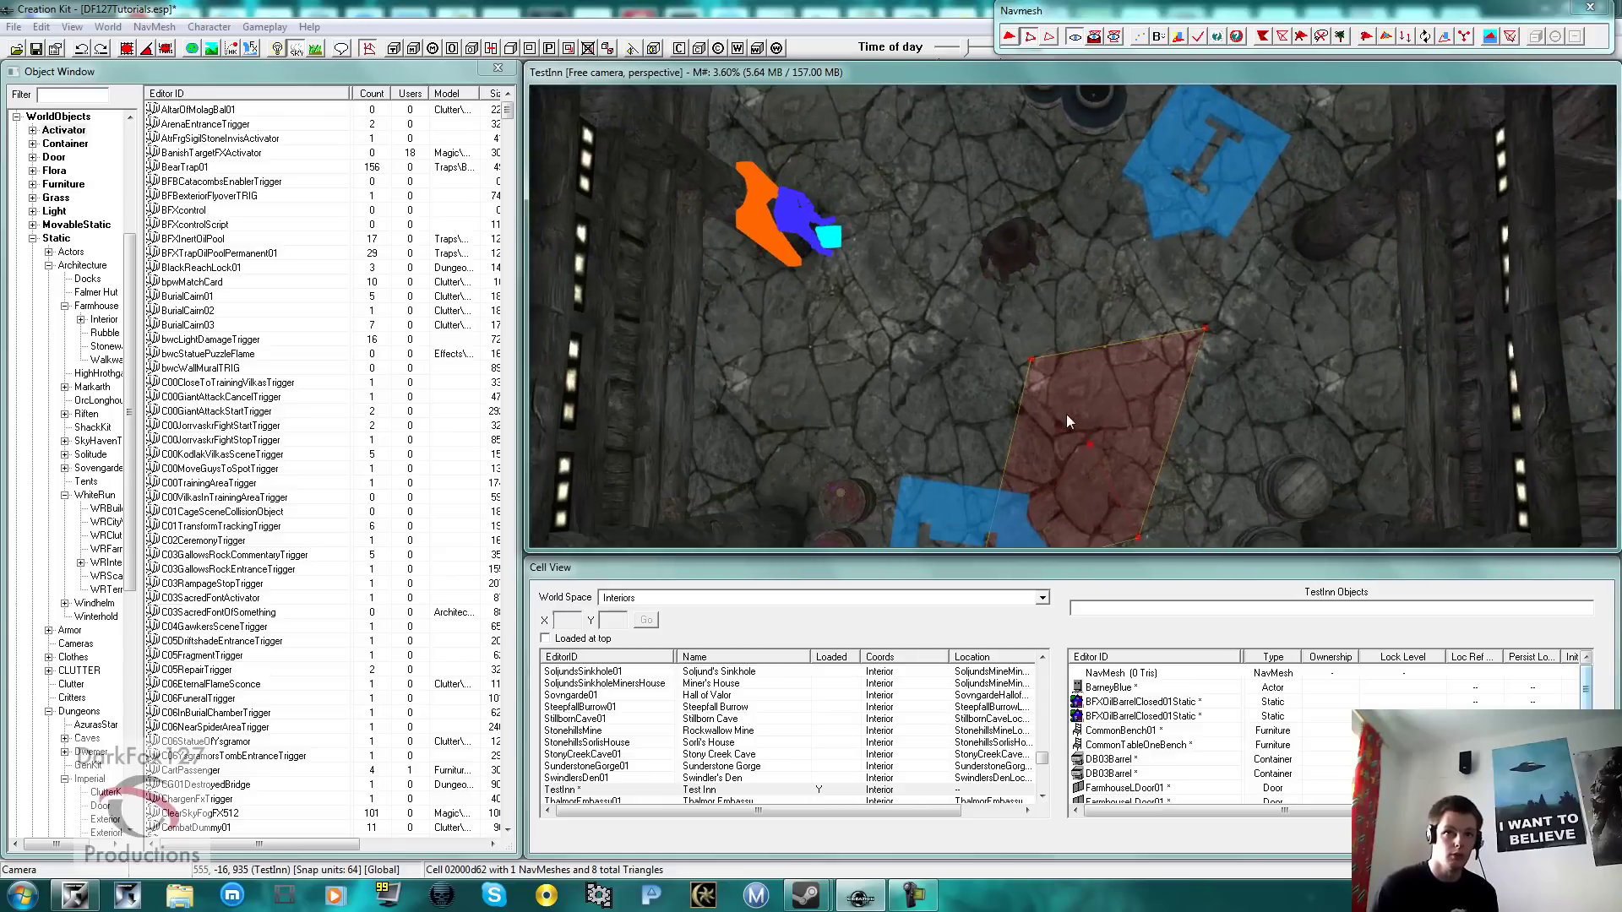
pyautogui.click(1032, 363)
pyautogui.moveTo(1032, 358); pyautogui.dragTo(1069, 351, button='middle')
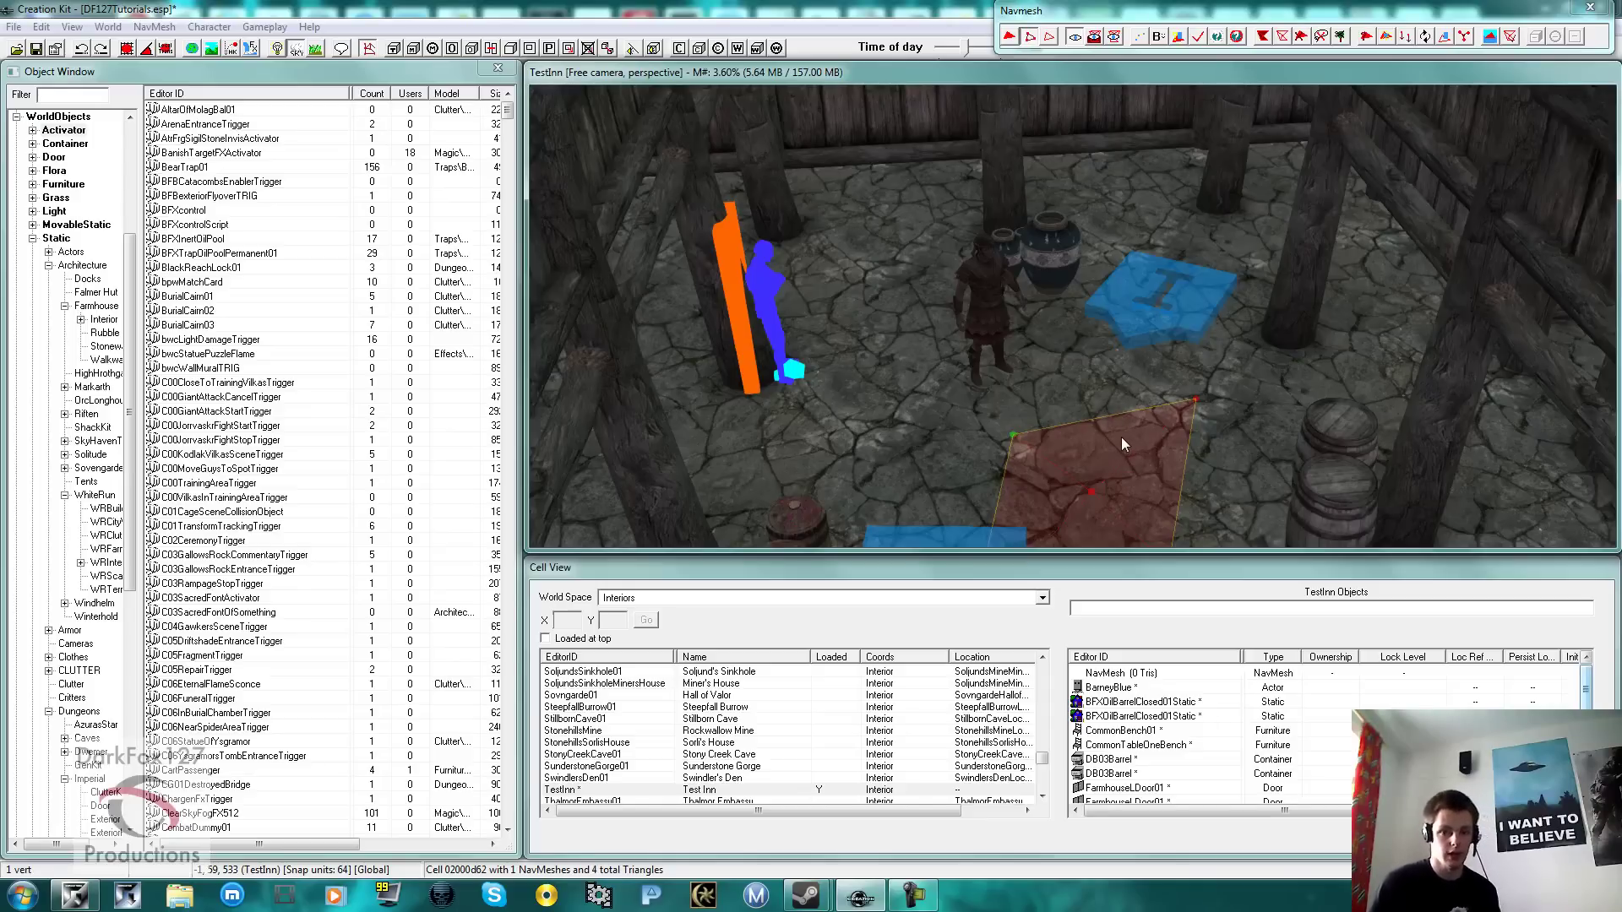
pyautogui.moveTo(1122, 433); pyautogui.dragTo(1103, 403, button='middle')
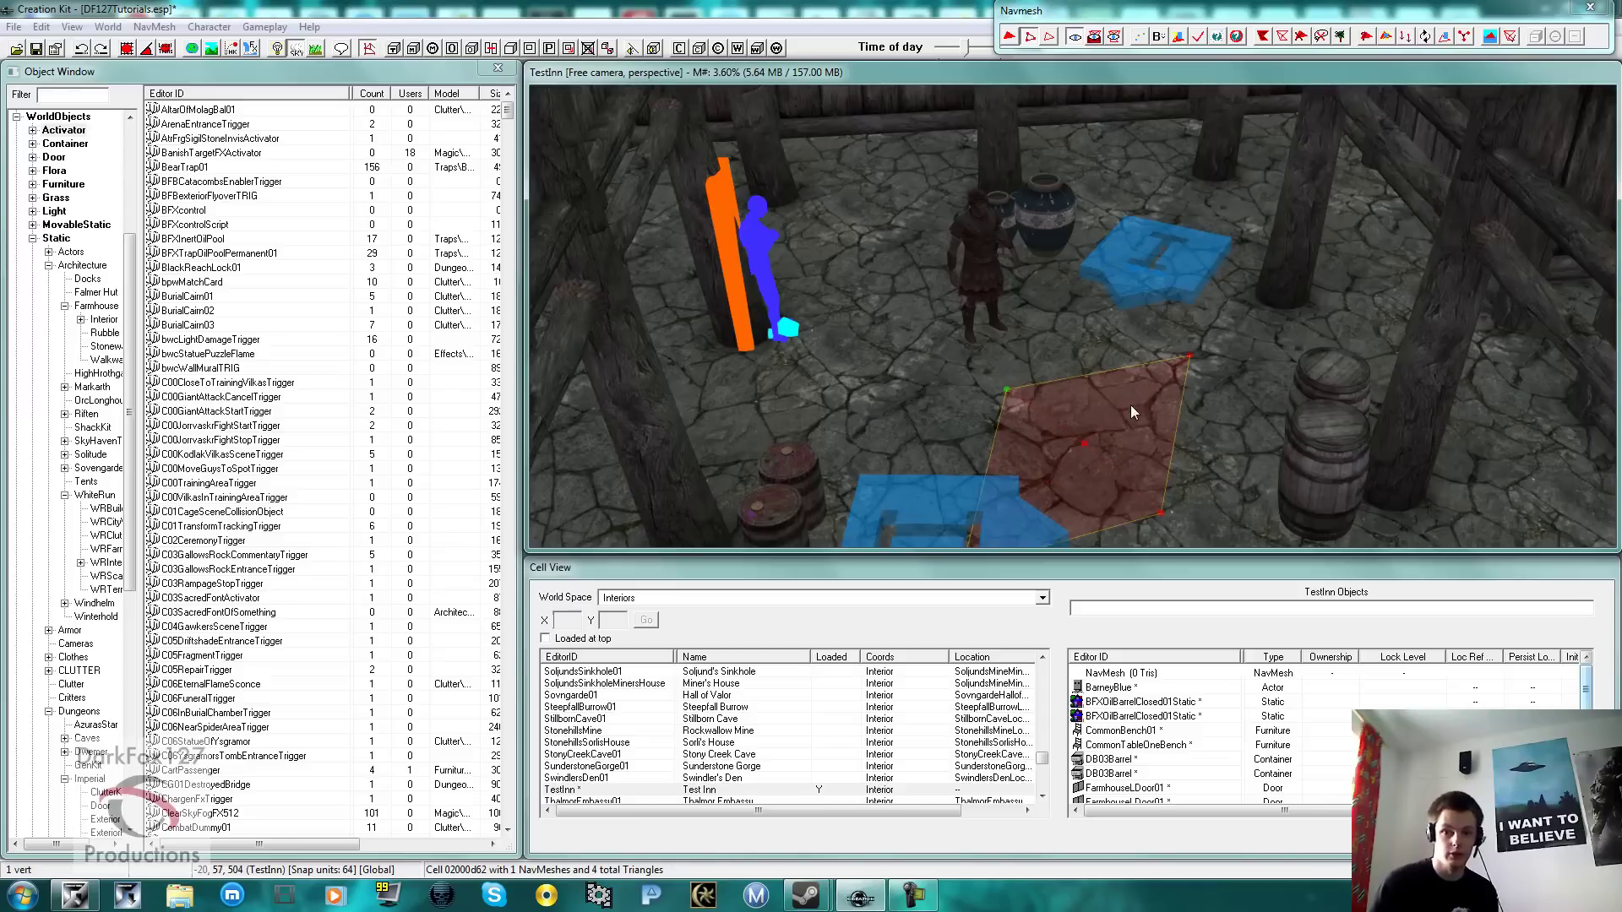
pyautogui.keyDown('shift'); pyautogui.moveTo(1073, 299); pyautogui.dragTo(1069, 358, button='middle'); pyautogui.keyUp('shift')
pyautogui.scroll(-3, 1066, 389)
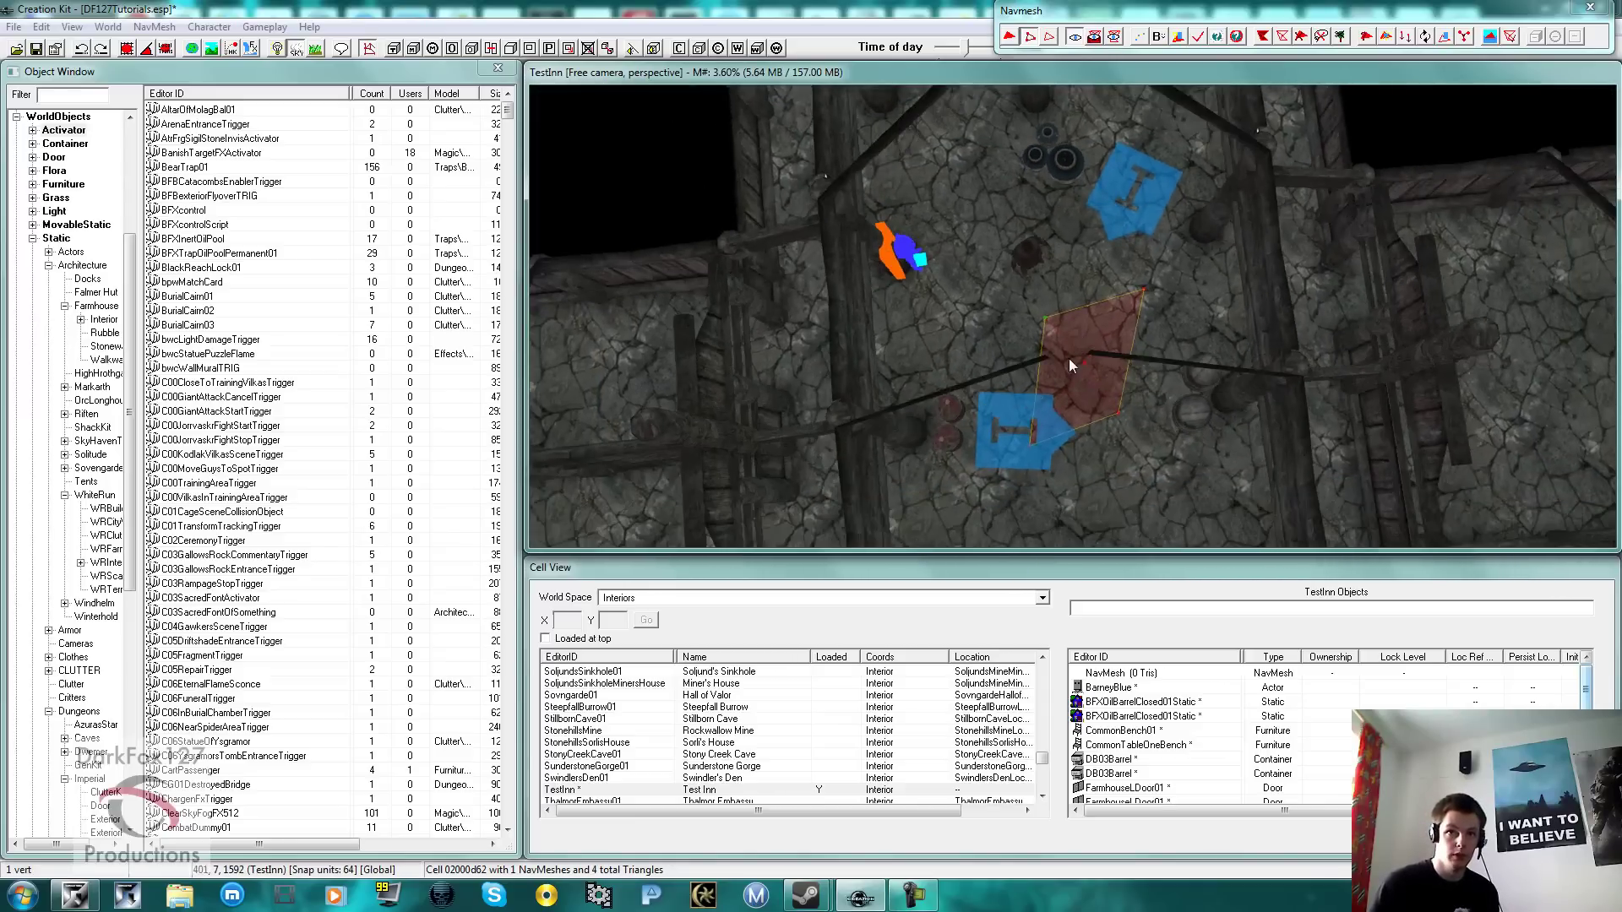
pyautogui.click(1118, 413)
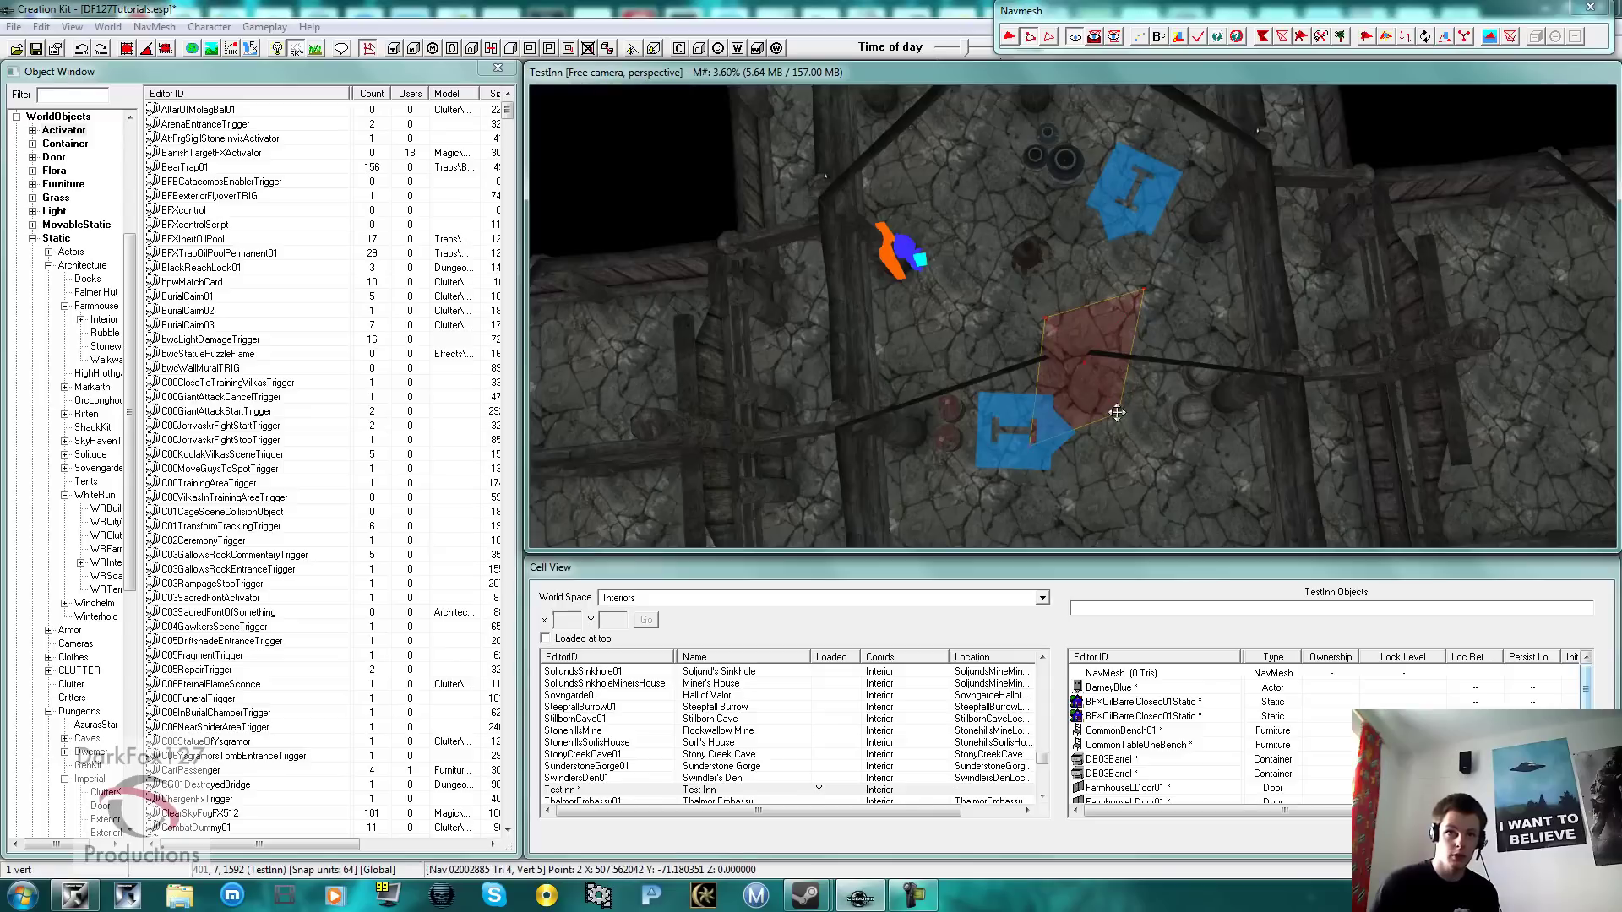
pyautogui.press('Delete')
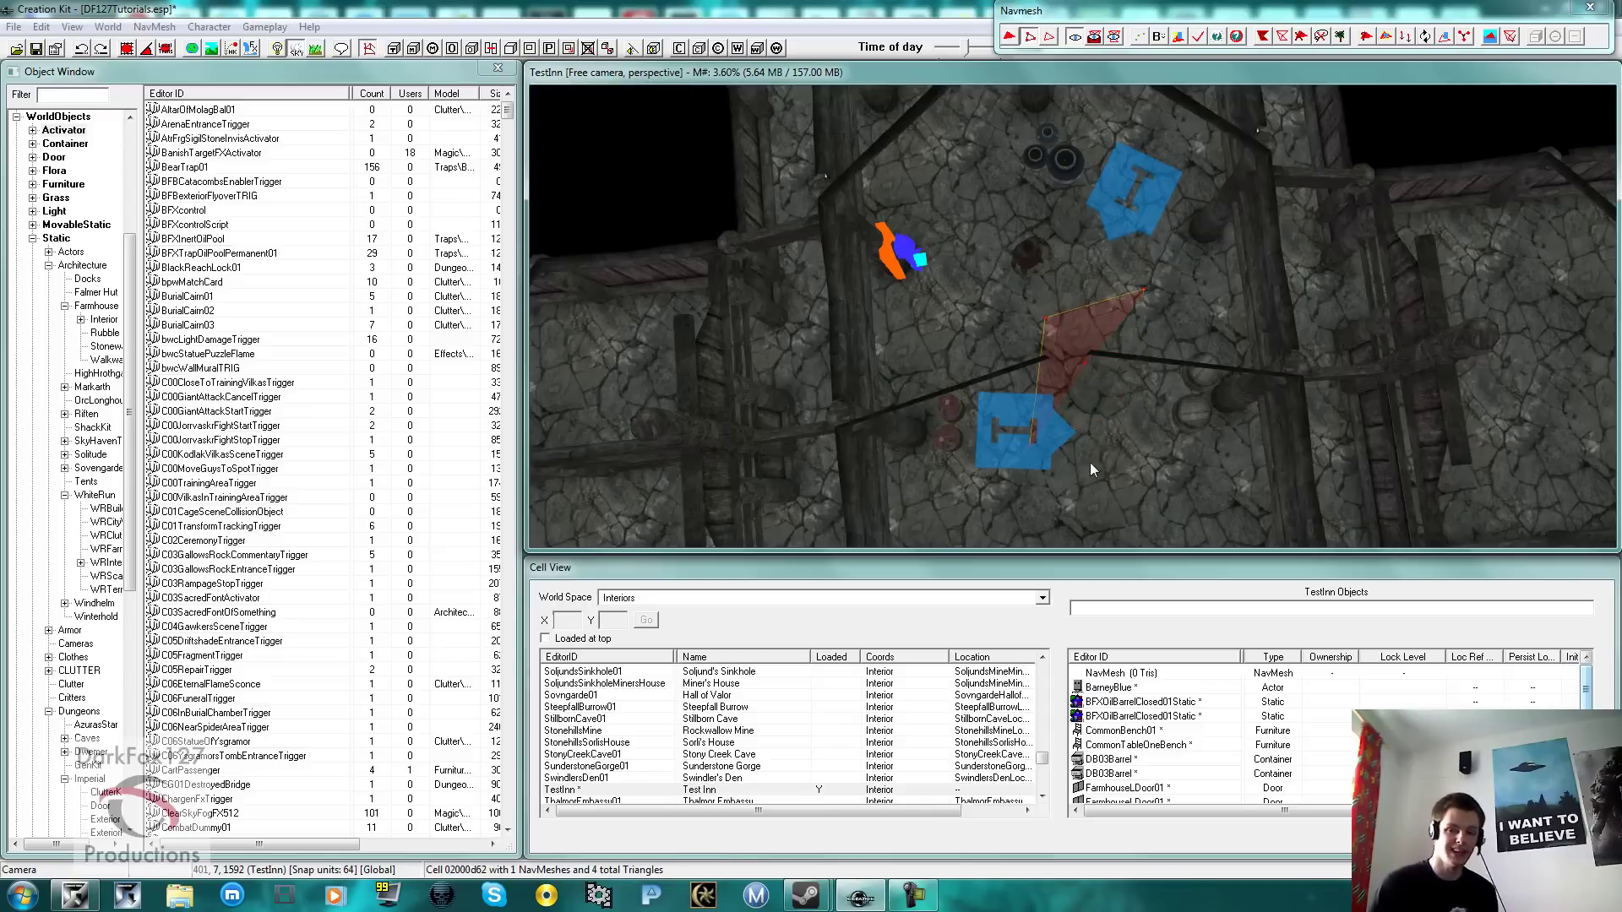
# Step: Display the navmesh as a see-through overlay on the floor and examine its lowered corner from an angle
pyautogui.click(1094, 38)
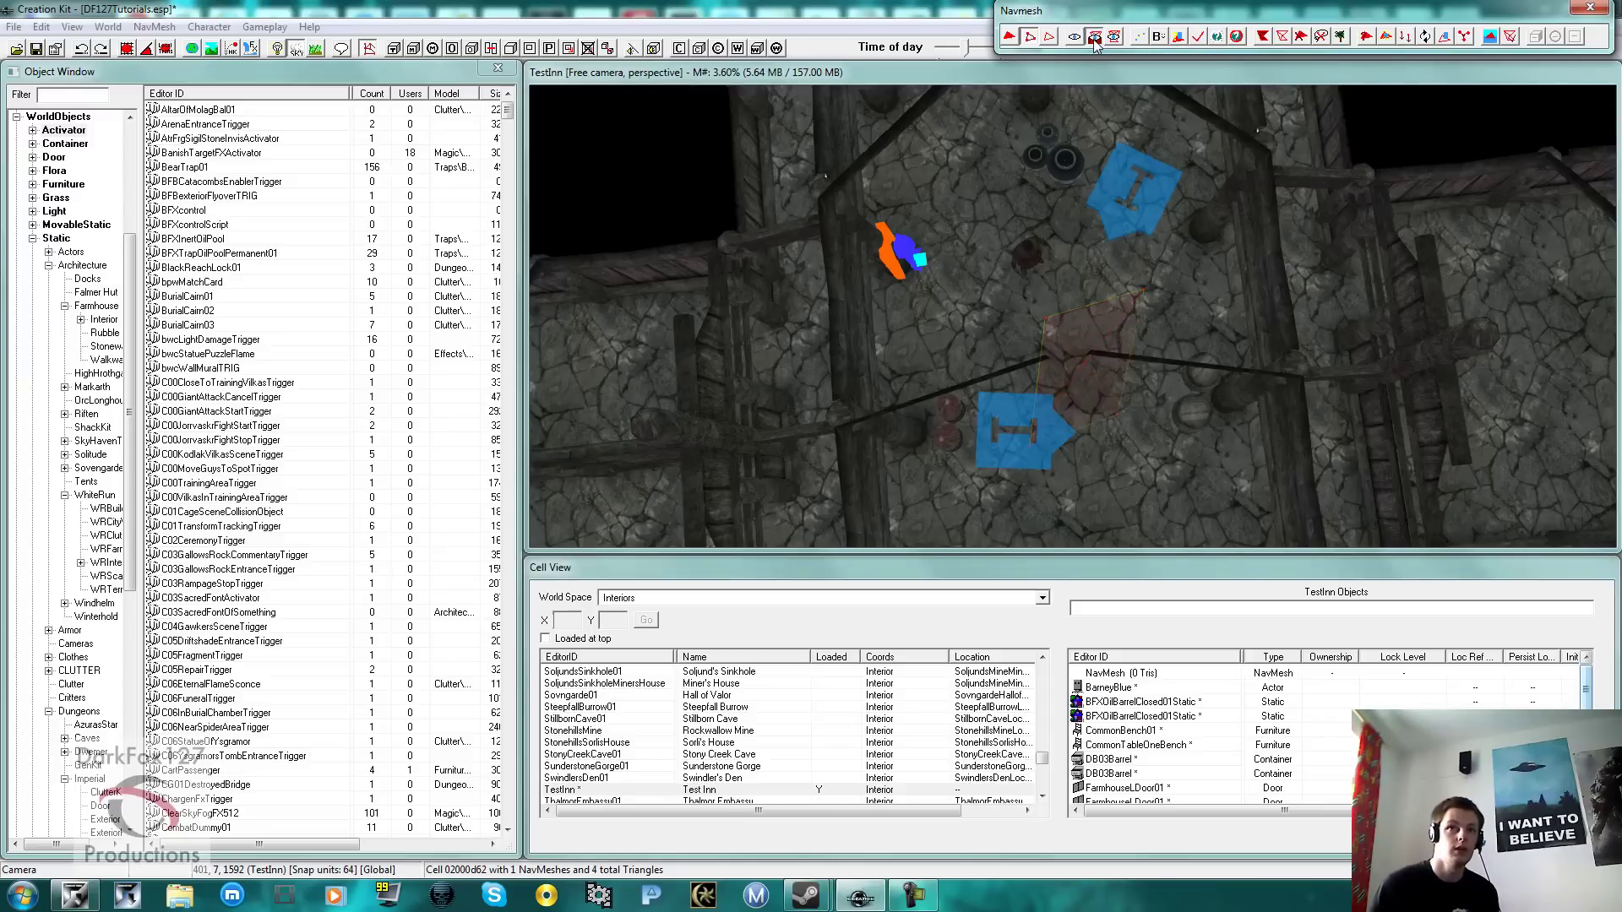
pyautogui.scroll(5, 1110, 191)
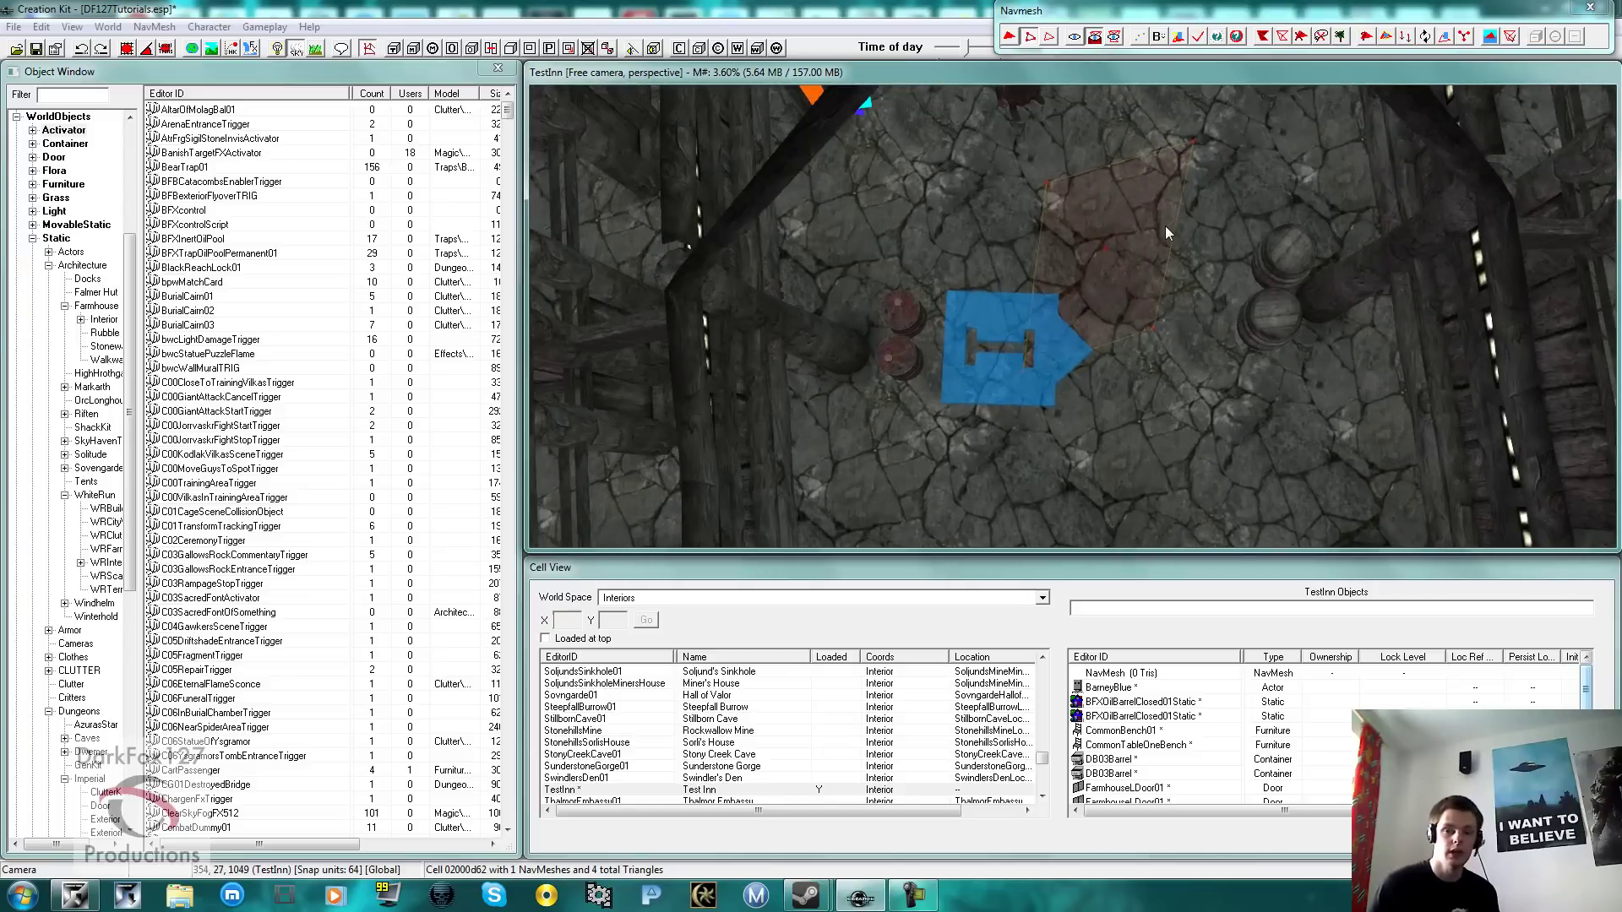
pyautogui.keyDown('shift'); pyautogui.moveTo(1158, 256); pyautogui.dragTo(1137, 227, button='middle'); pyautogui.keyUp('shift')
pyautogui.scroll(4, 1137, 227)
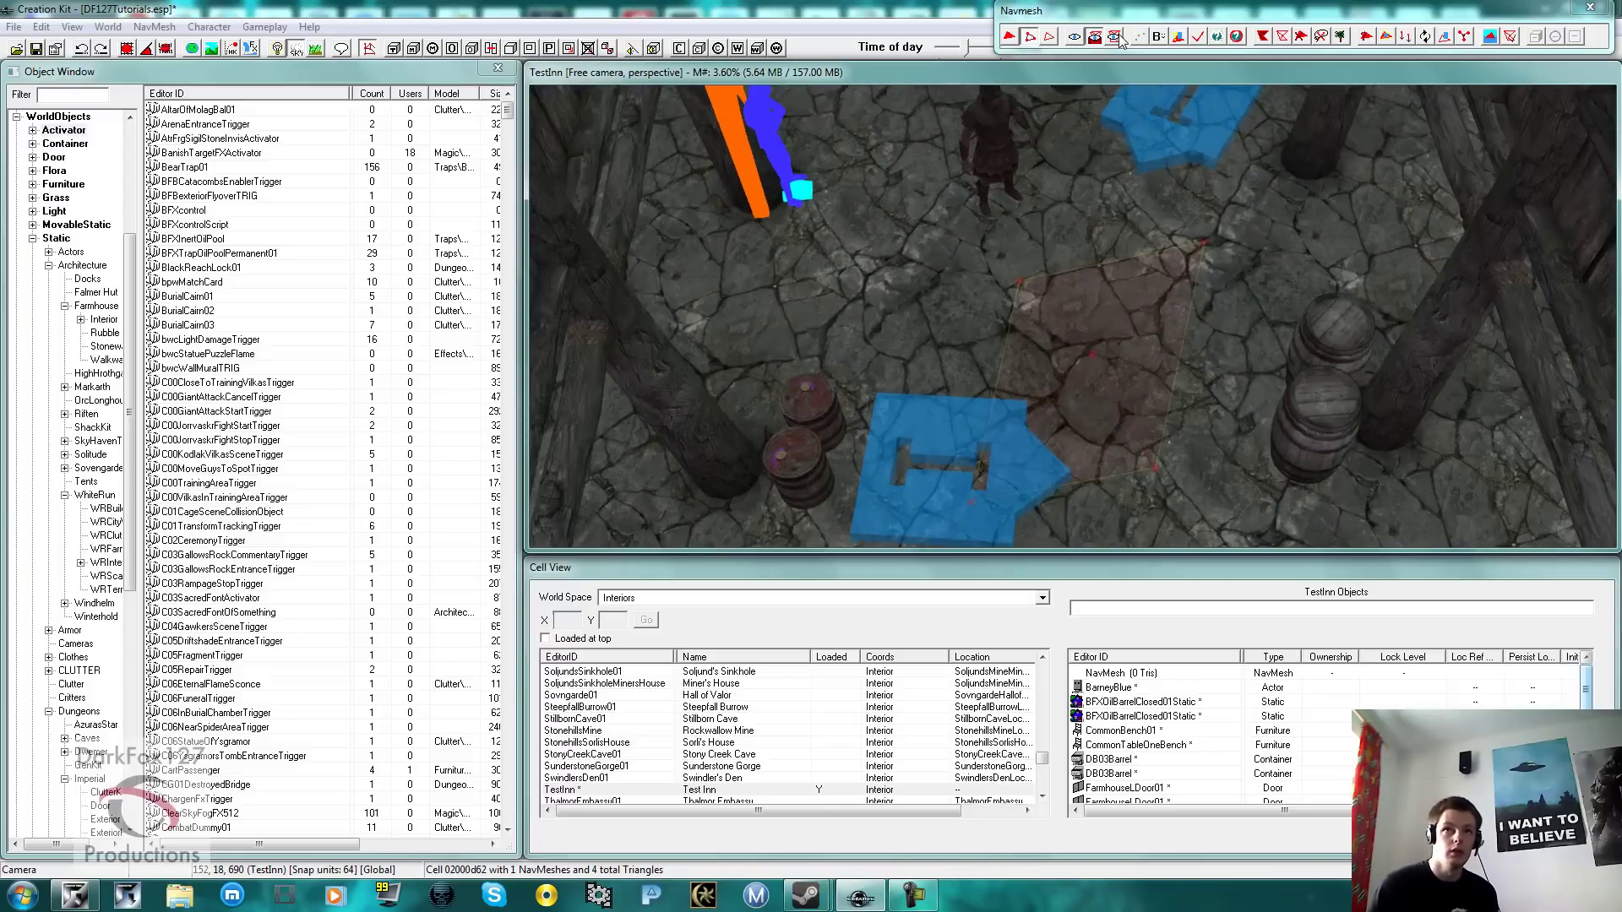
# Step: Hide the cell geometry so only the navmesh is displayed, and lighten the render background to grey
pyautogui.click(1119, 36)
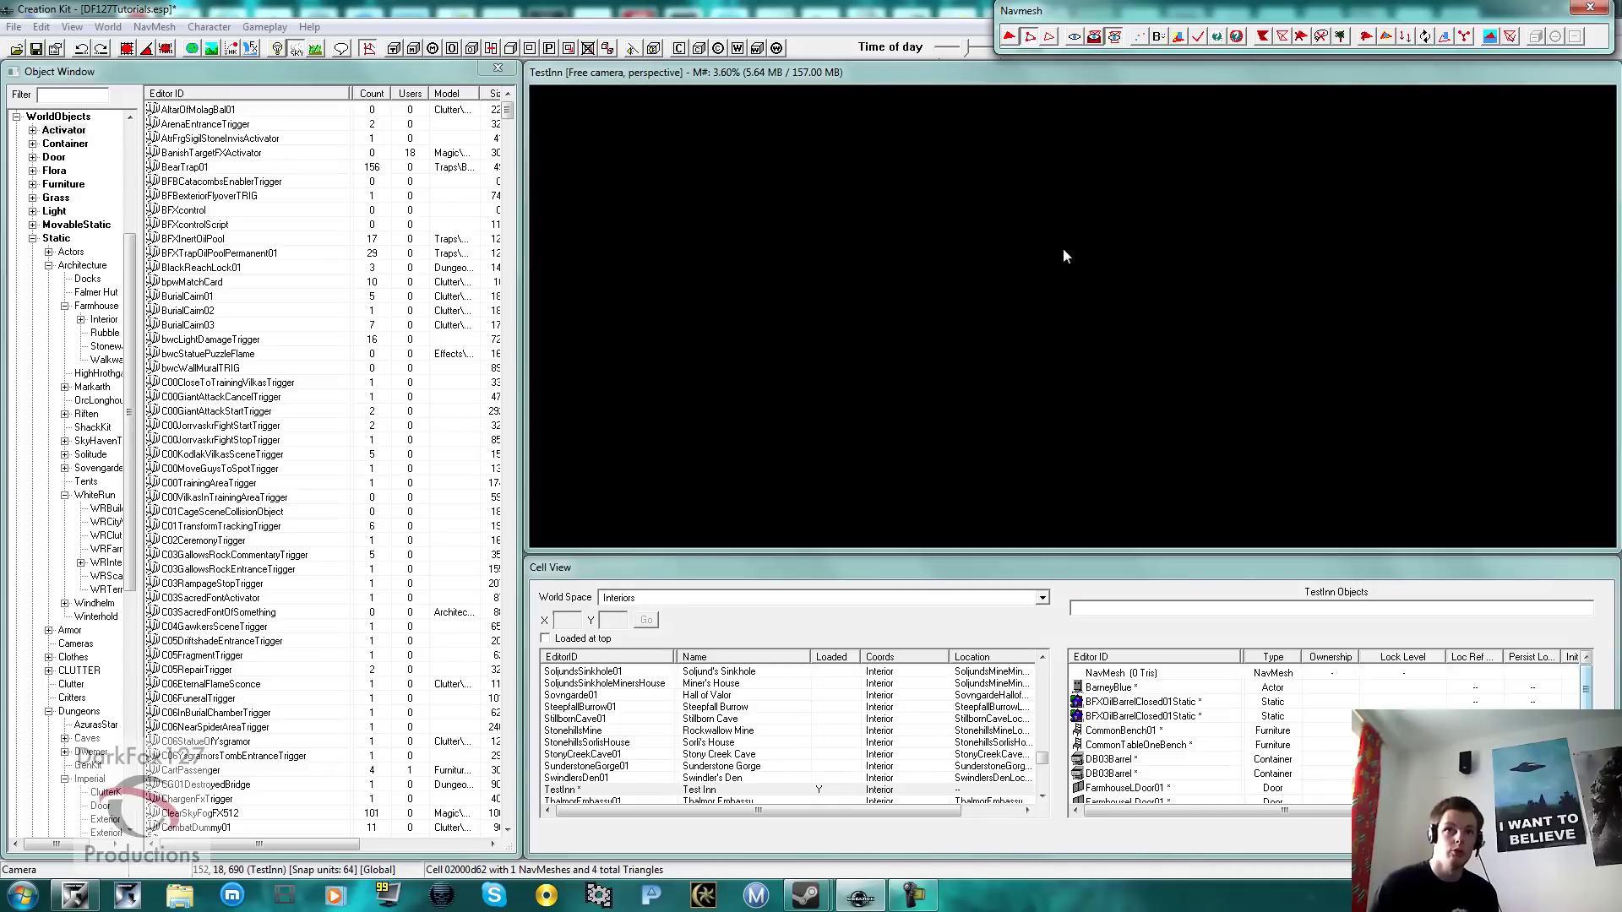
pyautogui.scroll(-3, 1054, 270)
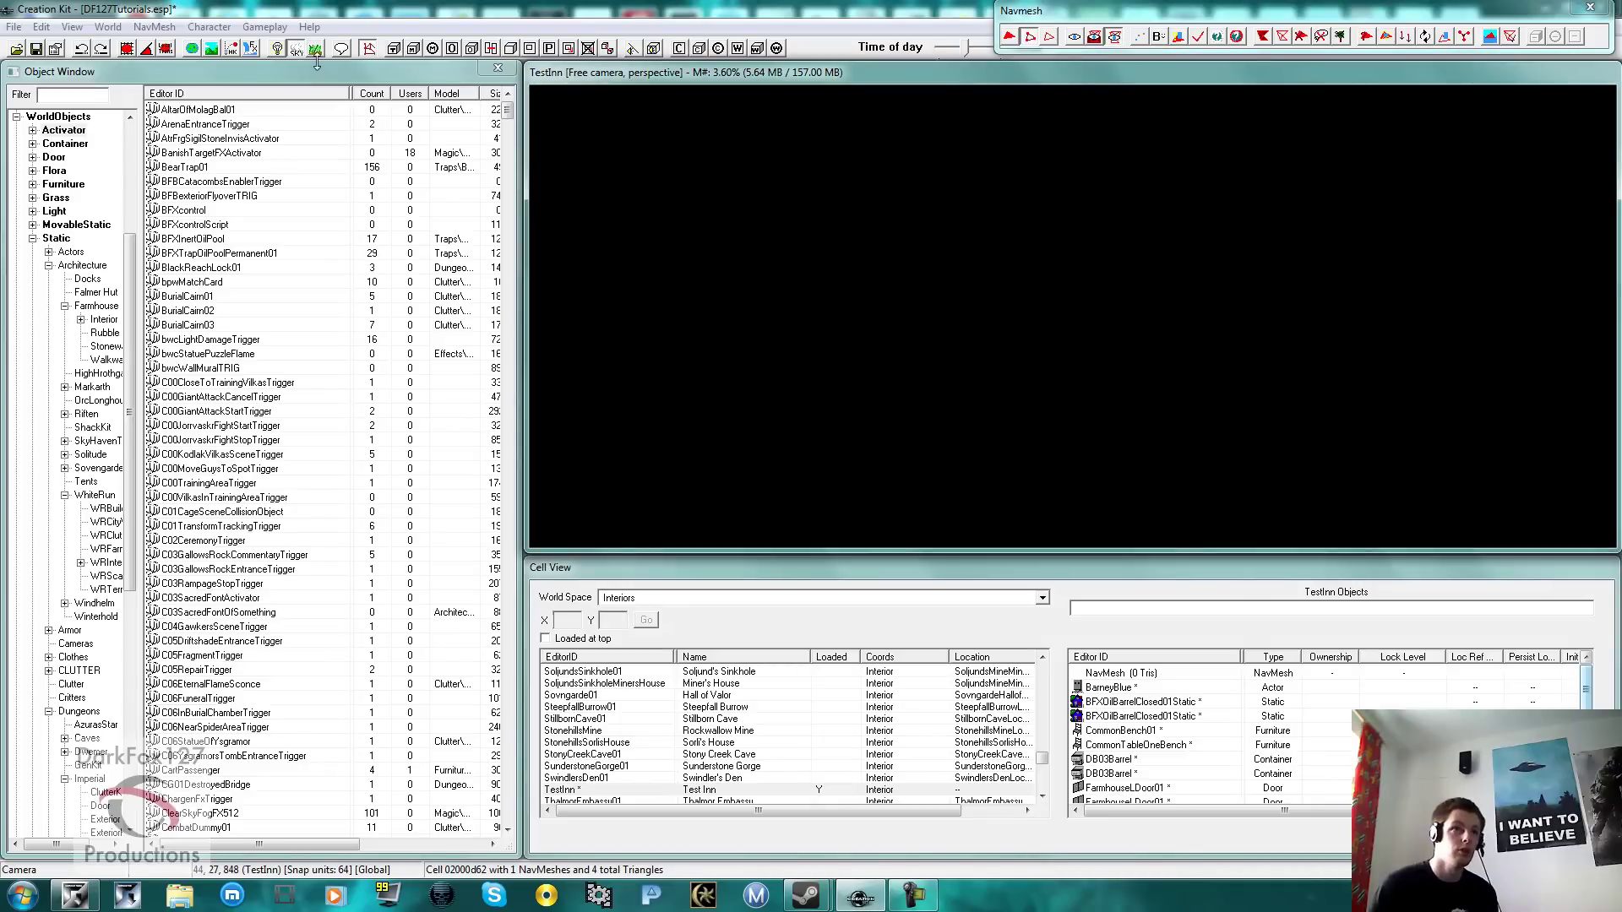
pyautogui.click(296, 49)
pyautogui.click(932, 259)
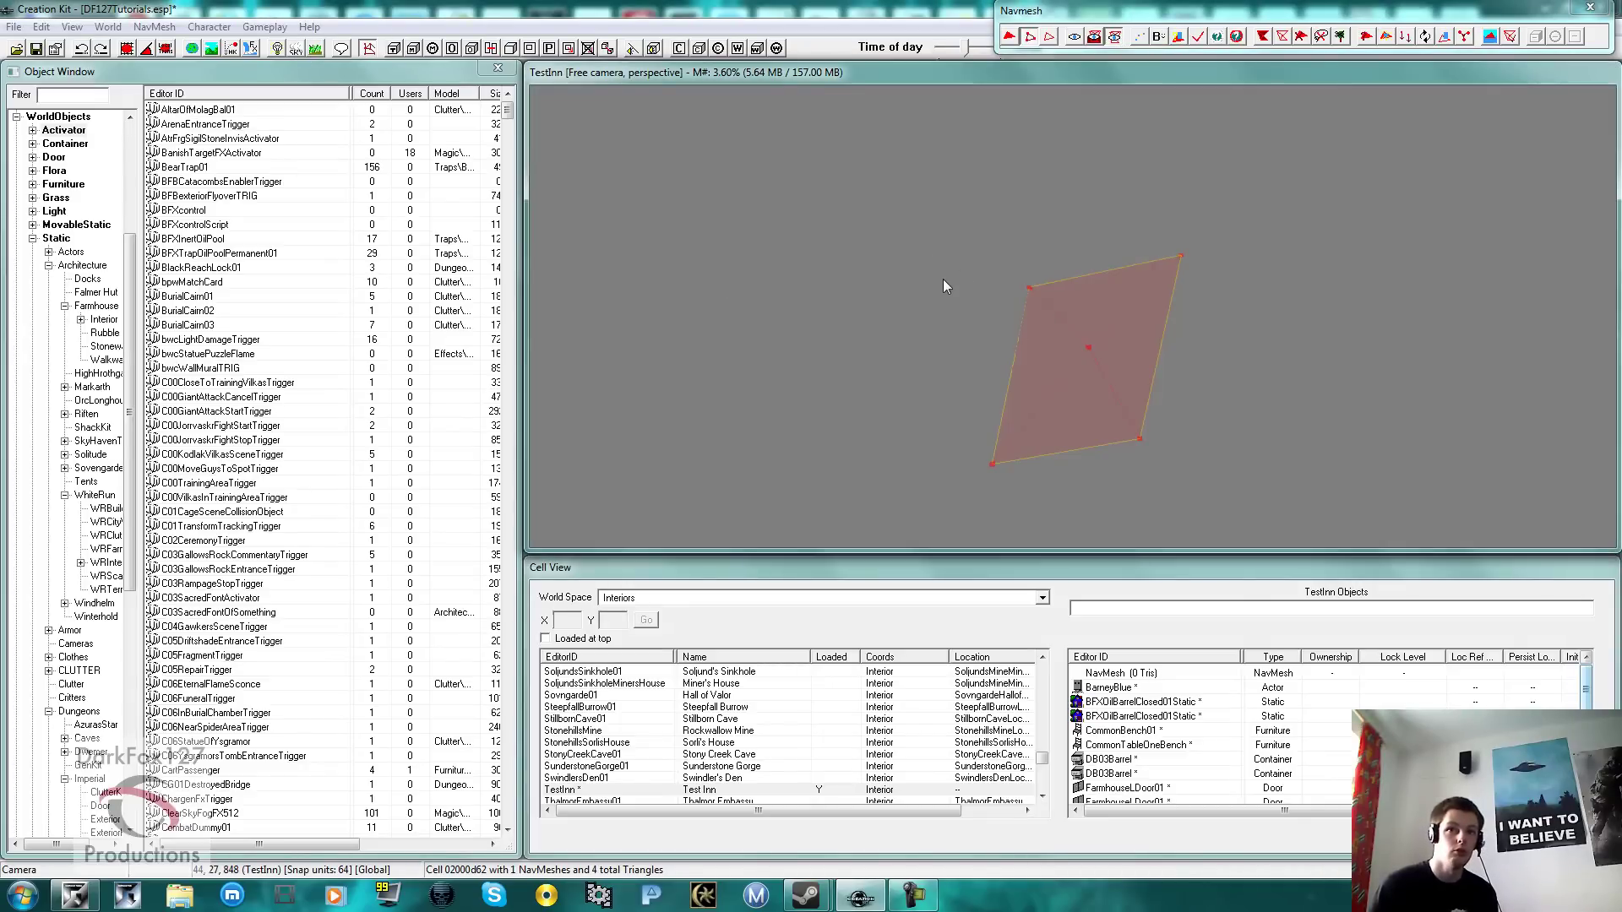
pyautogui.keyDown('shift'); pyautogui.moveTo(944, 281); pyautogui.dragTo(947, 321, button='middle'); pyautogui.keyUp('shift')
pyautogui.moveTo(911, 188); pyautogui.dragTo(1258, 505)
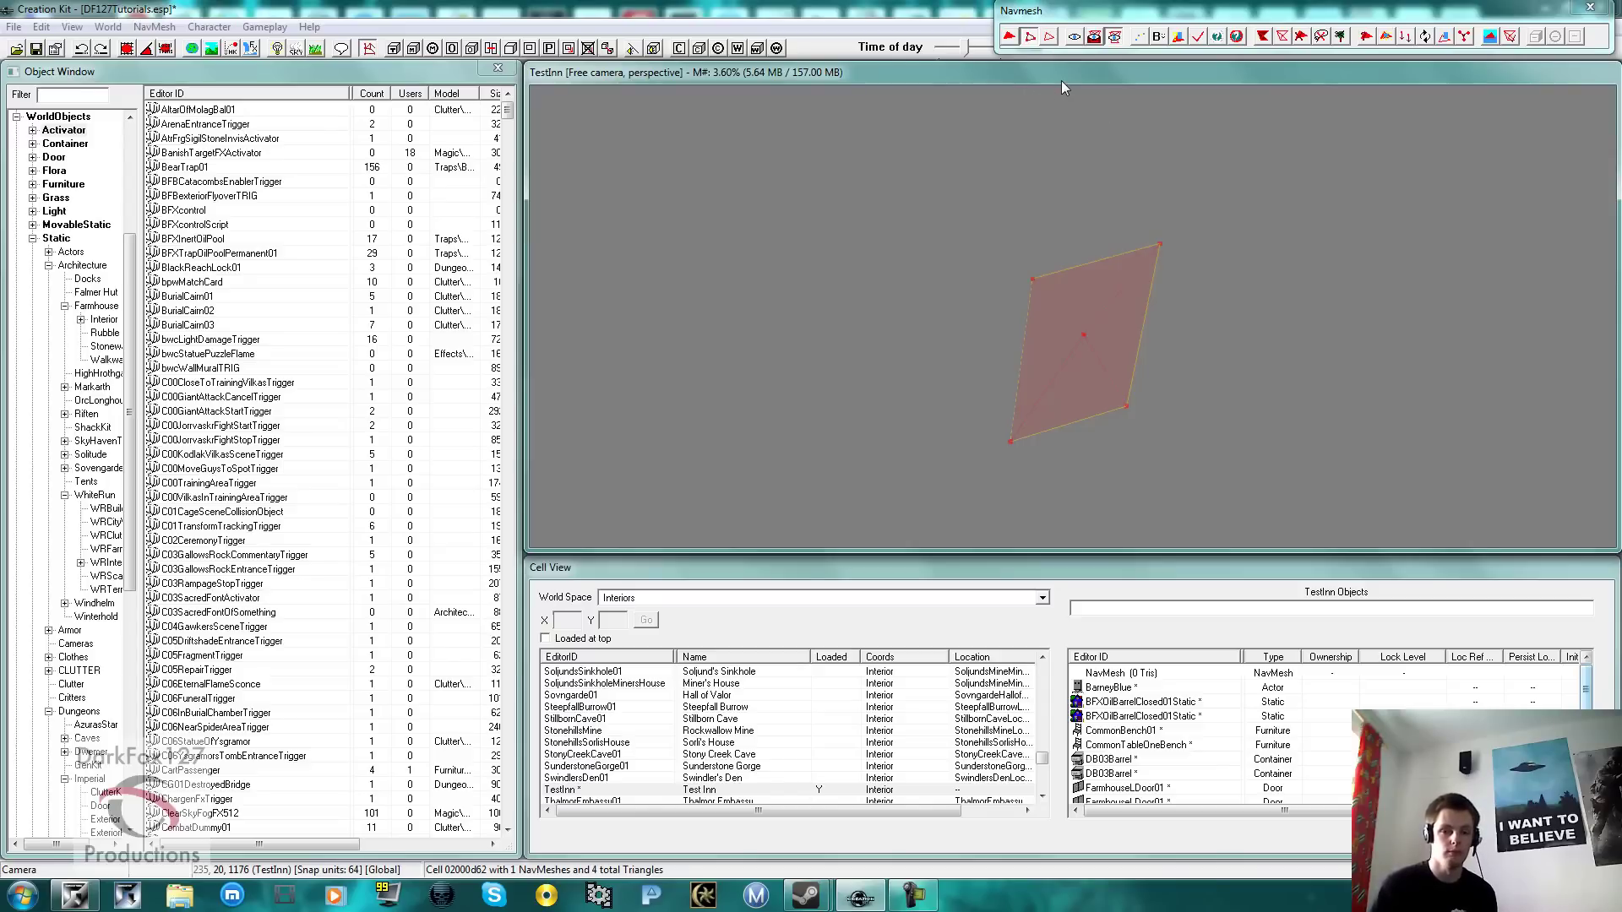
# Step: Restore the cell geometry, display the navmesh as an overlay, and delete all five of its vertices
pyautogui.click(1074, 37)
pyautogui.scroll(-2, 976, 378)
pyautogui.keyDown('shift'); pyautogui.moveTo(977, 379); pyautogui.dragTo(990, 245, button='middle'); pyautogui.keyUp('shift')
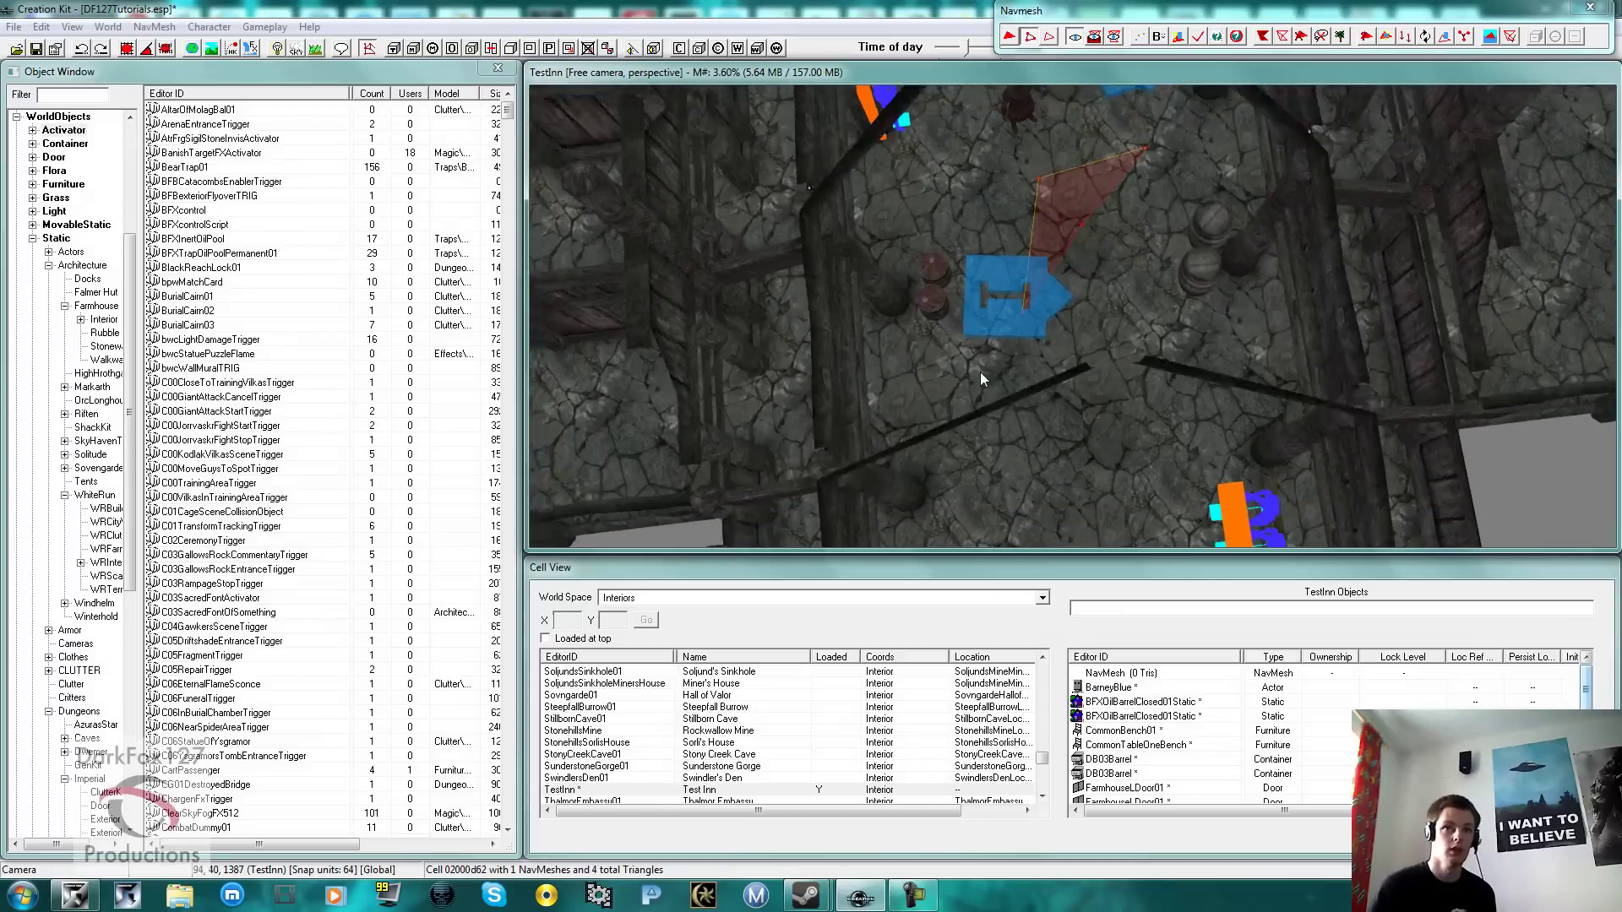
pyautogui.click(1094, 36)
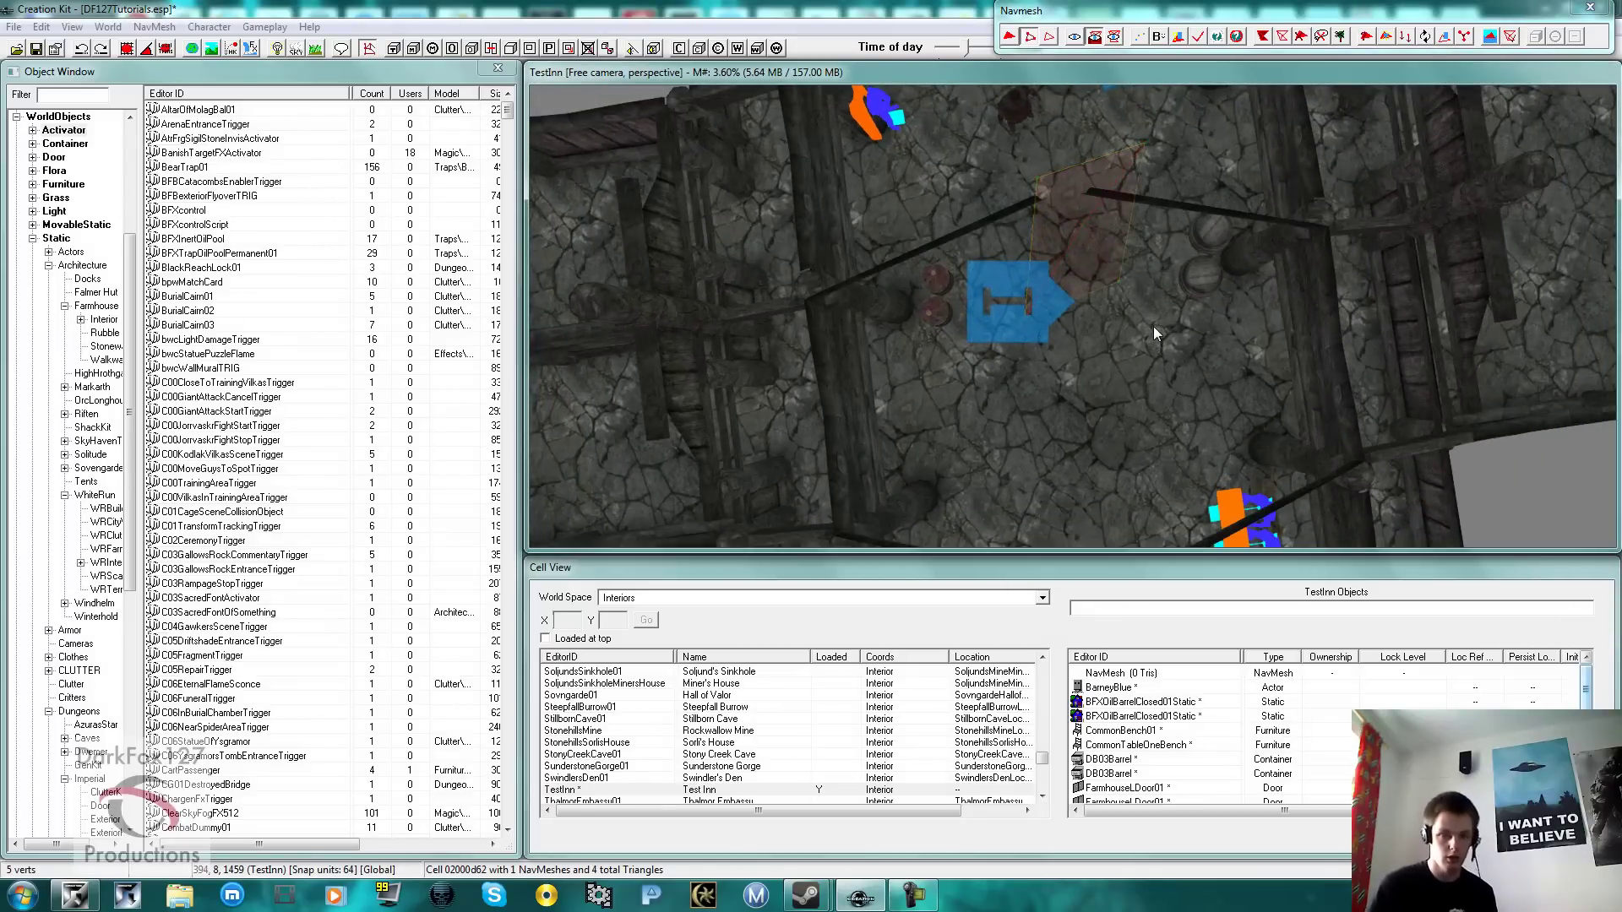
pyautogui.moveTo(1082, 253); pyautogui.dragTo(1083, 299, button='middle')
pyautogui.scroll(-2, 1083, 301)
pyautogui.scroll(-8, 1085, 308)
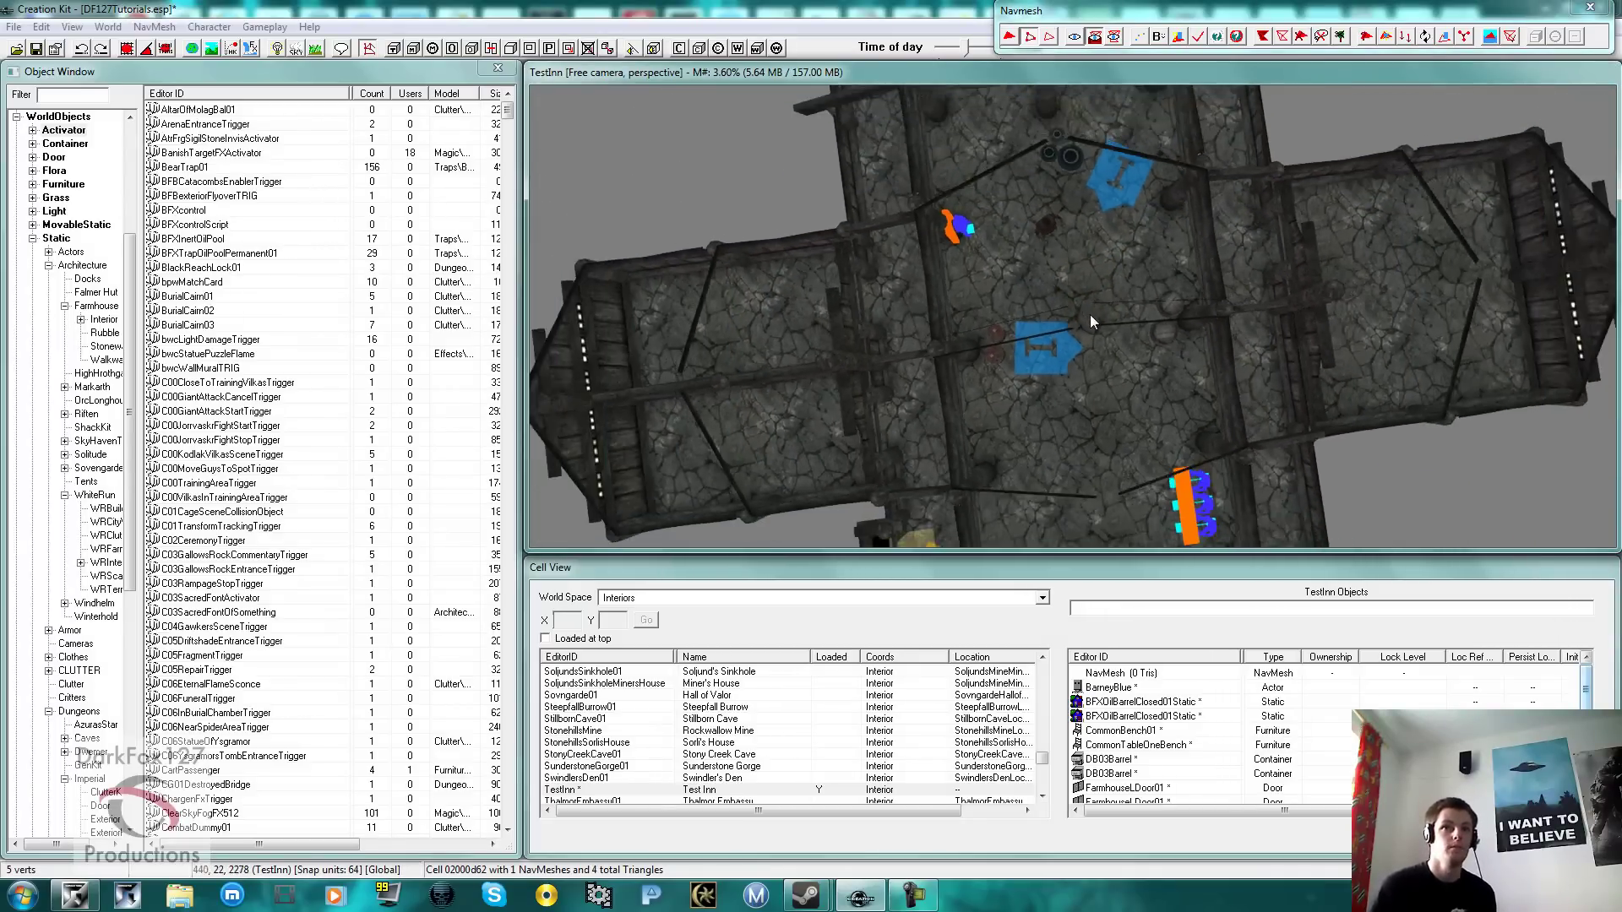
# Step: Generate the TestInn cell's navmesh automatically with Recast-Based Generation, keeping the preset Recast options
pyautogui.moveTo(1076, 322); pyautogui.dragTo(1077, 301, button='middle')
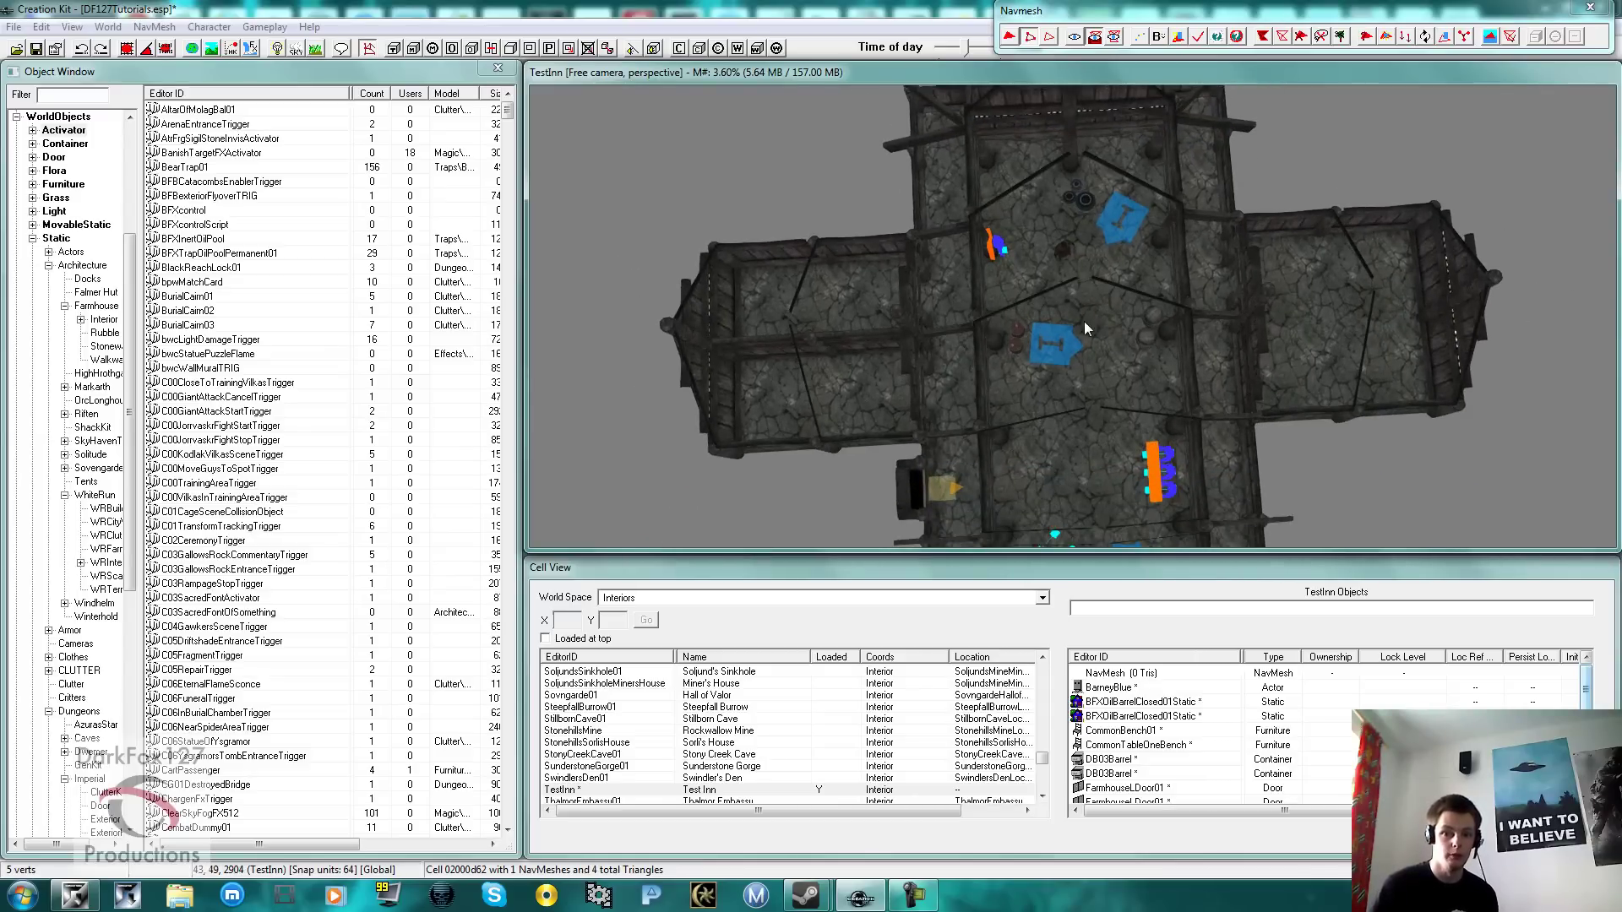
pyautogui.moveTo(1085, 324); pyautogui.dragTo(1070, 299, button='middle')
pyautogui.scroll(-4, 1083, 296)
pyautogui.scroll(-3, 1075, 326)
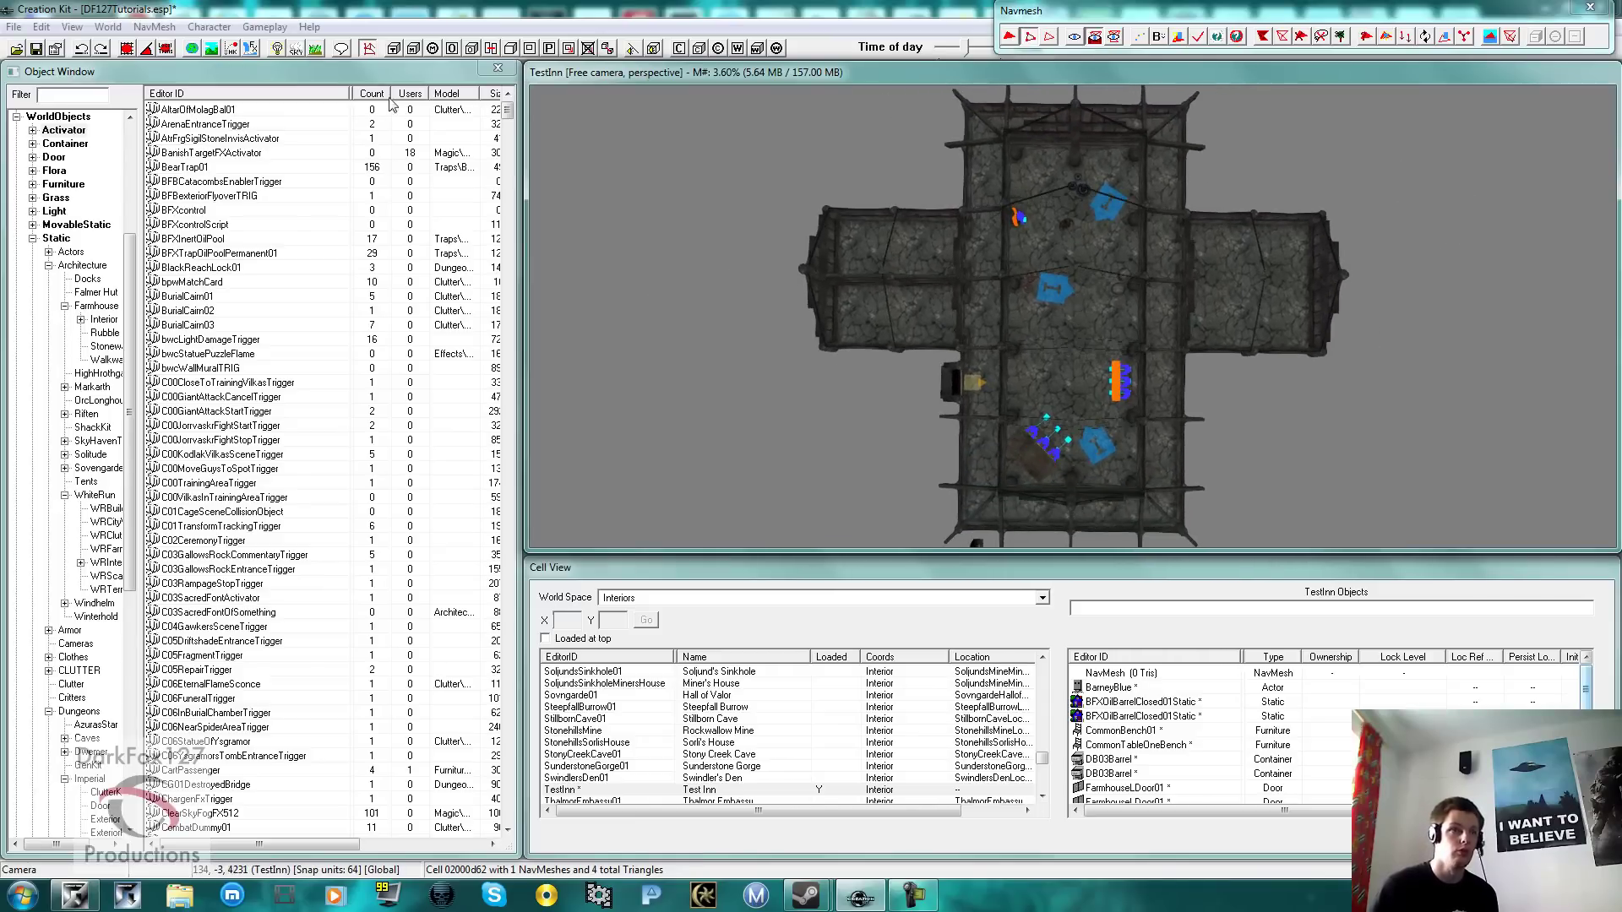
pyautogui.click(154, 27)
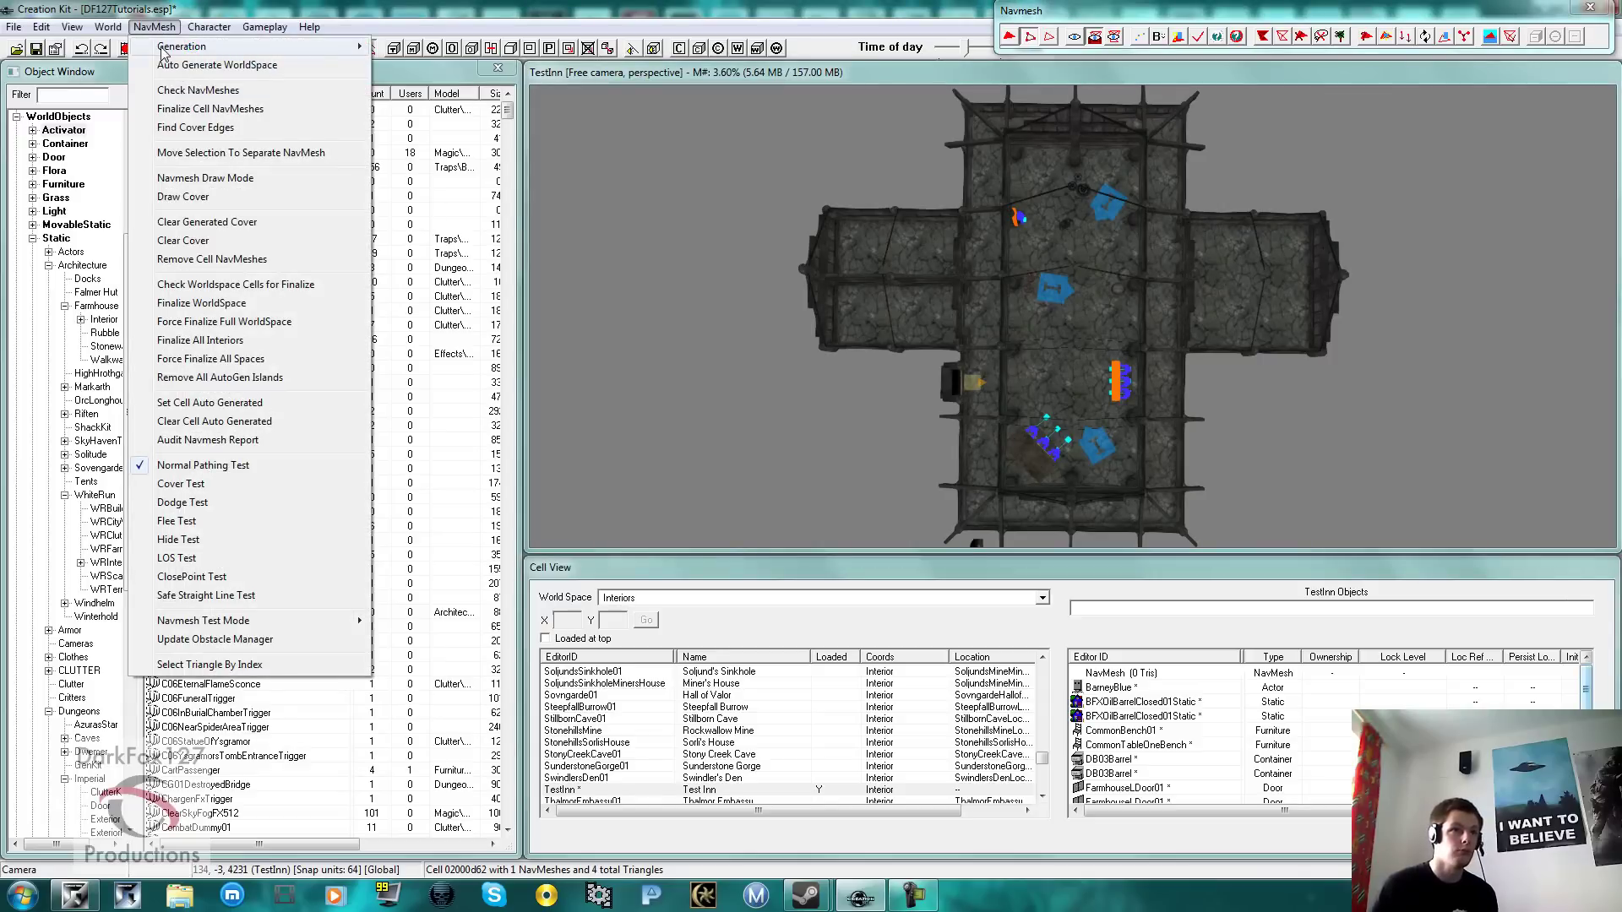
pyautogui.moveTo(166, 49)
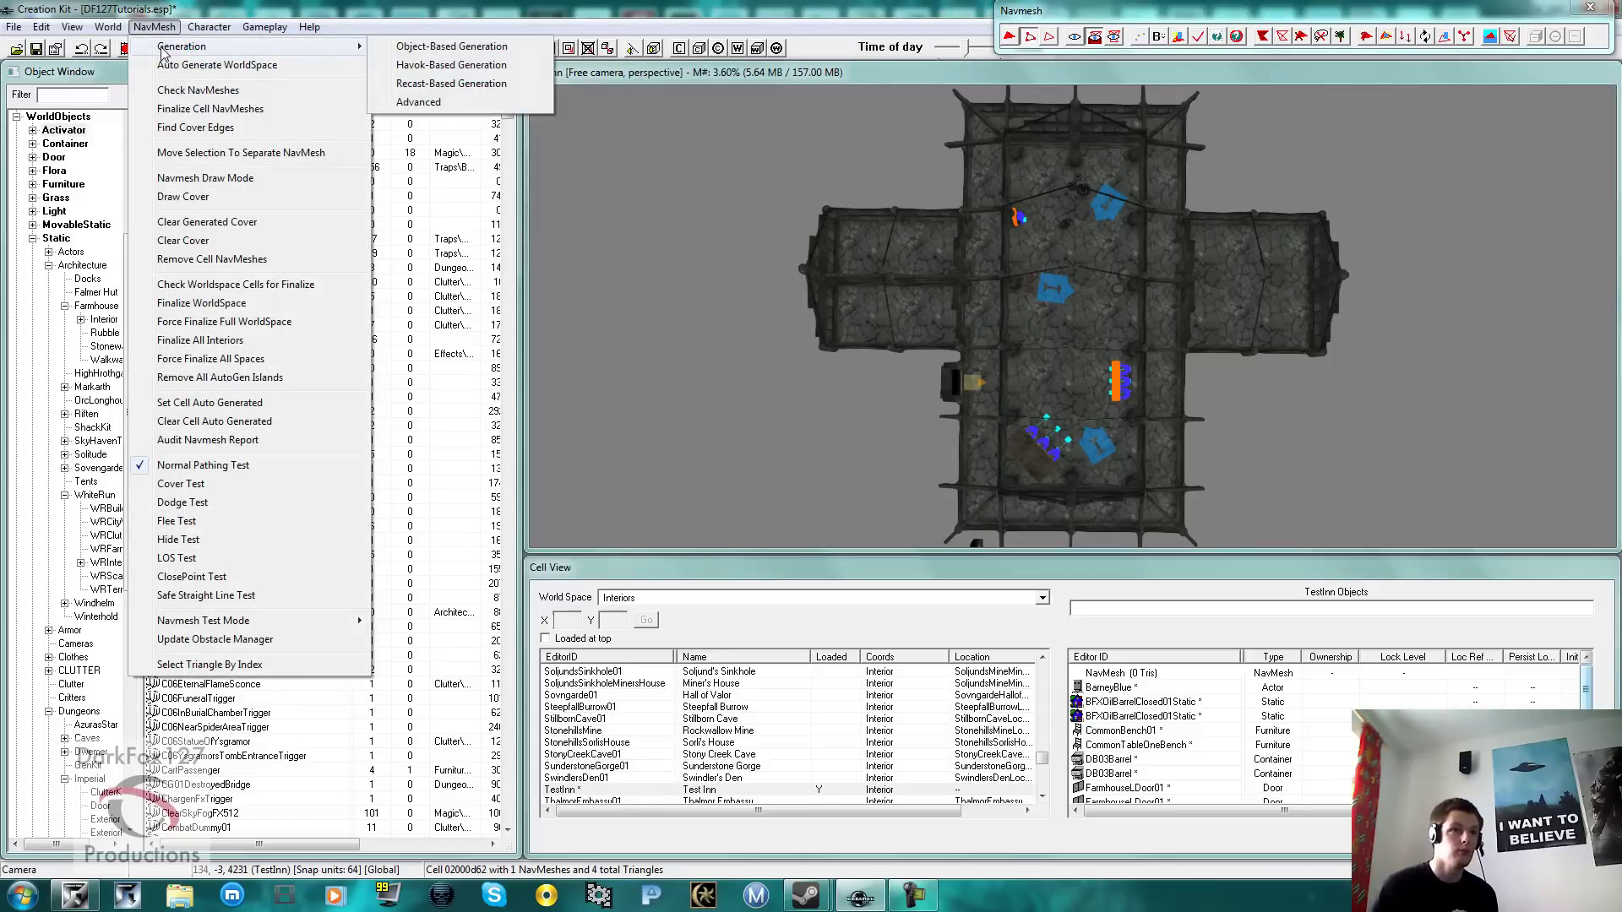
pyautogui.click(431, 84)
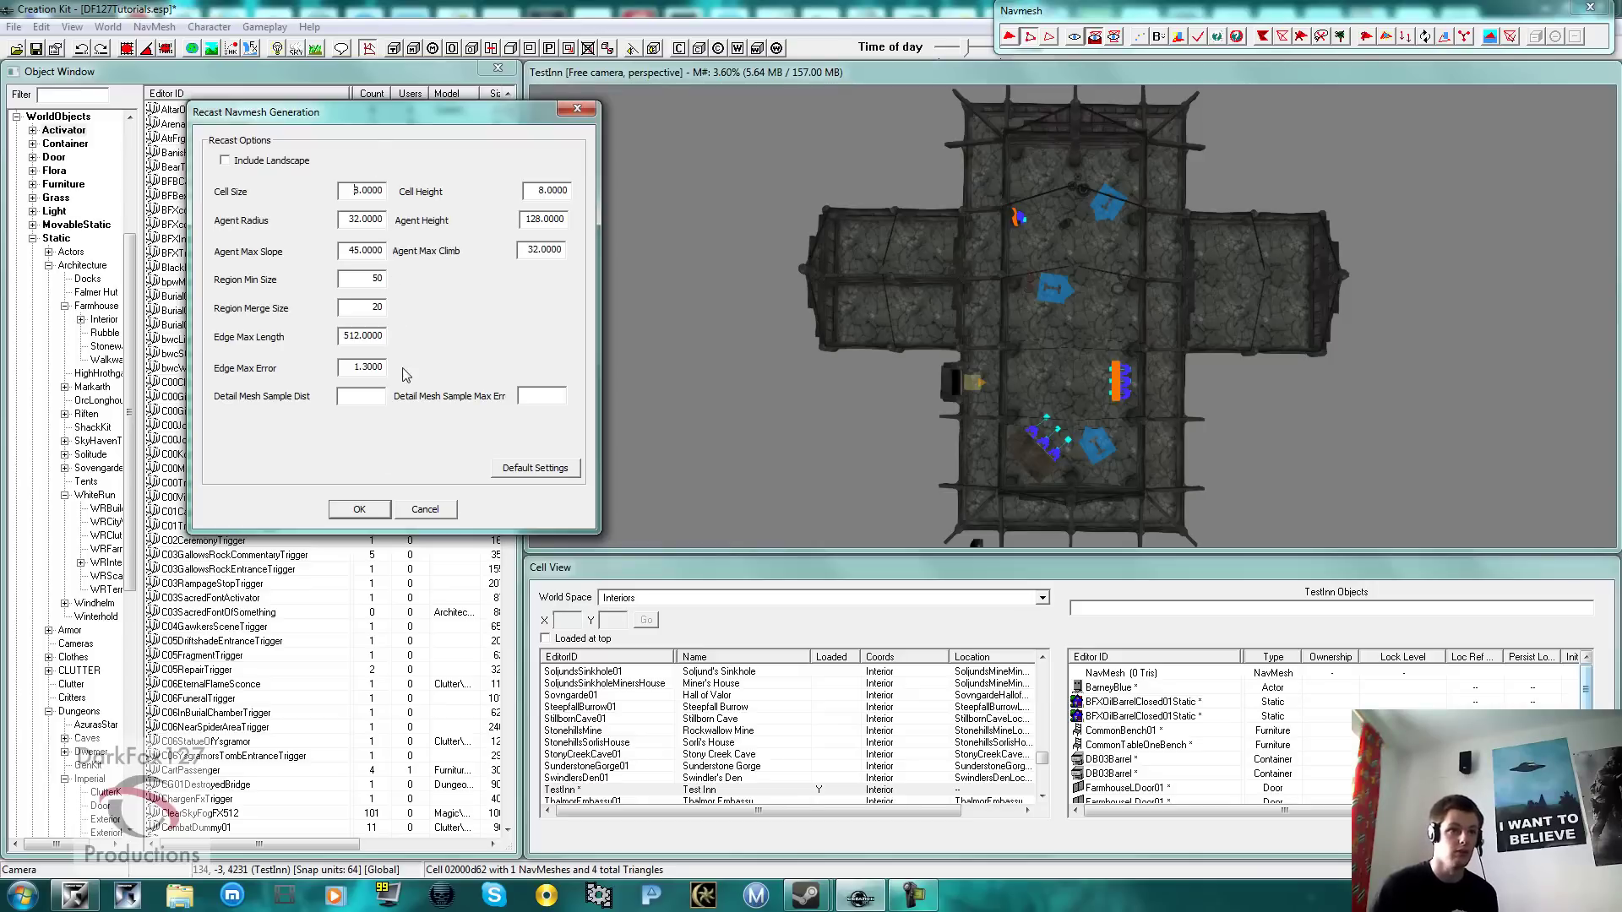
pyautogui.click(362, 509)
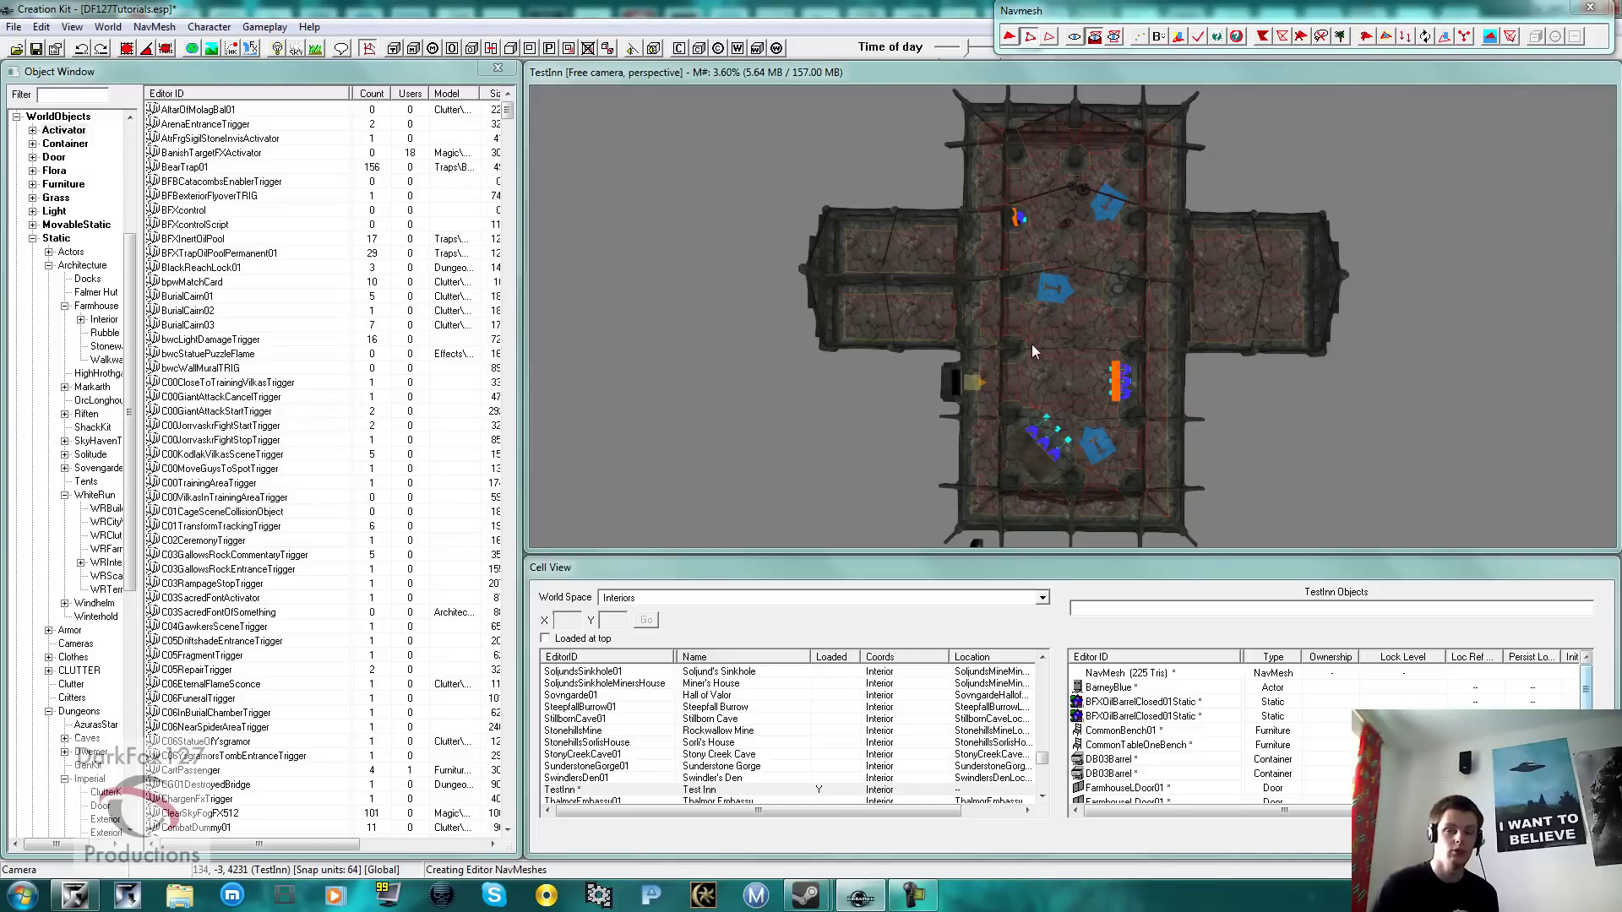
# Step: Examine the generated navmesh's coverage from above, across the main hall, side rooms, pillars and floor clutter
pyautogui.scroll(3, 1036, 346)
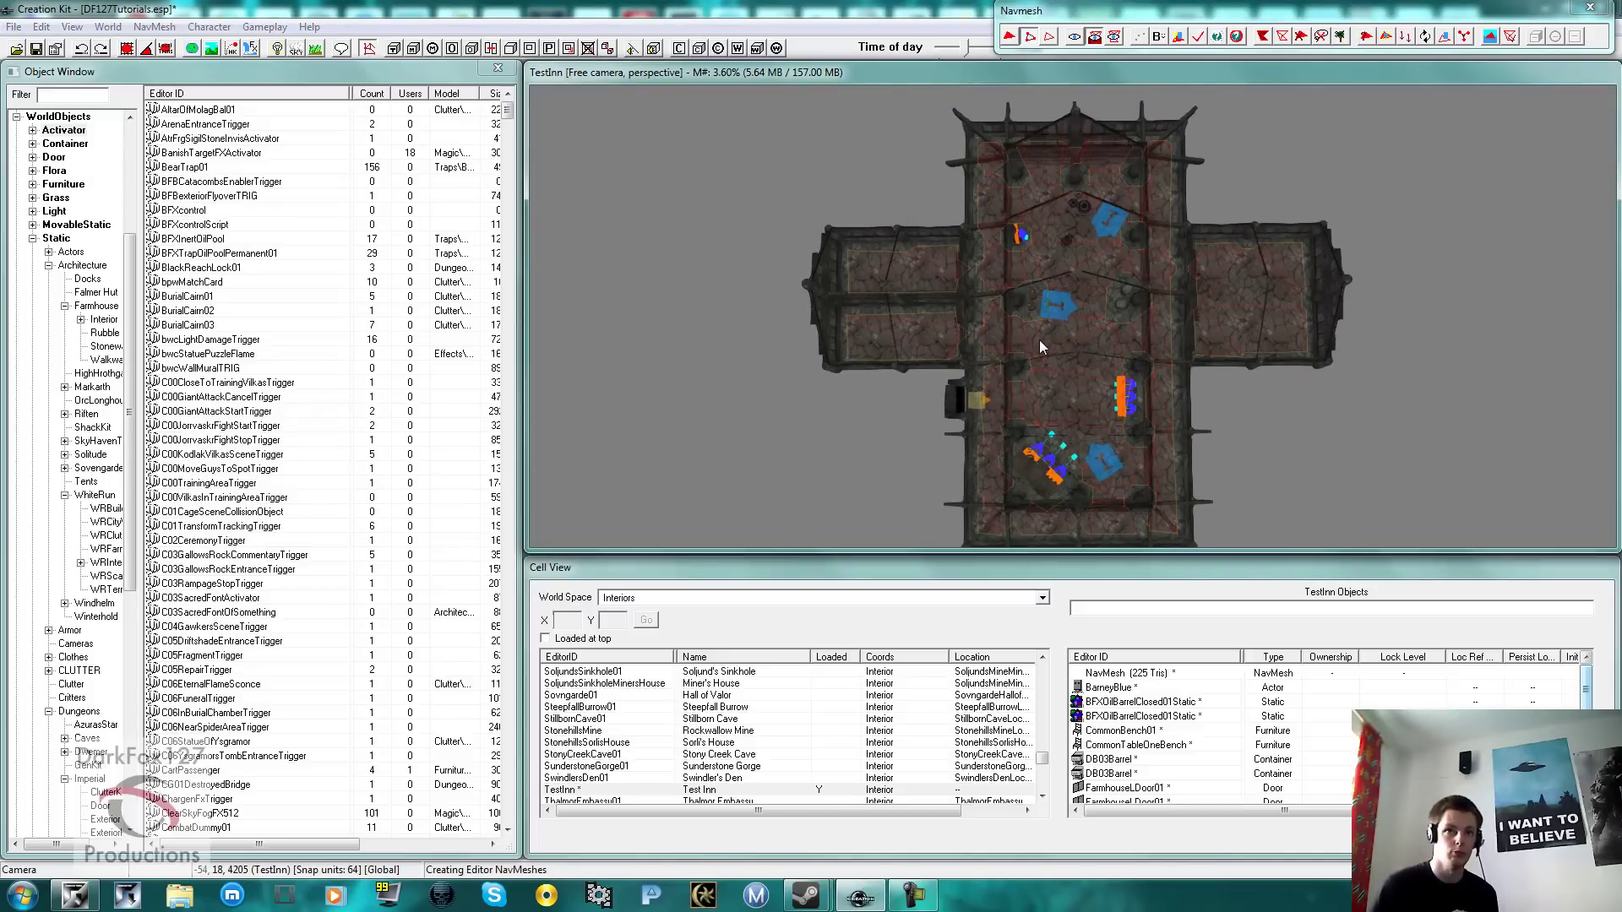
pyautogui.scroll(-2, 1031, 341)
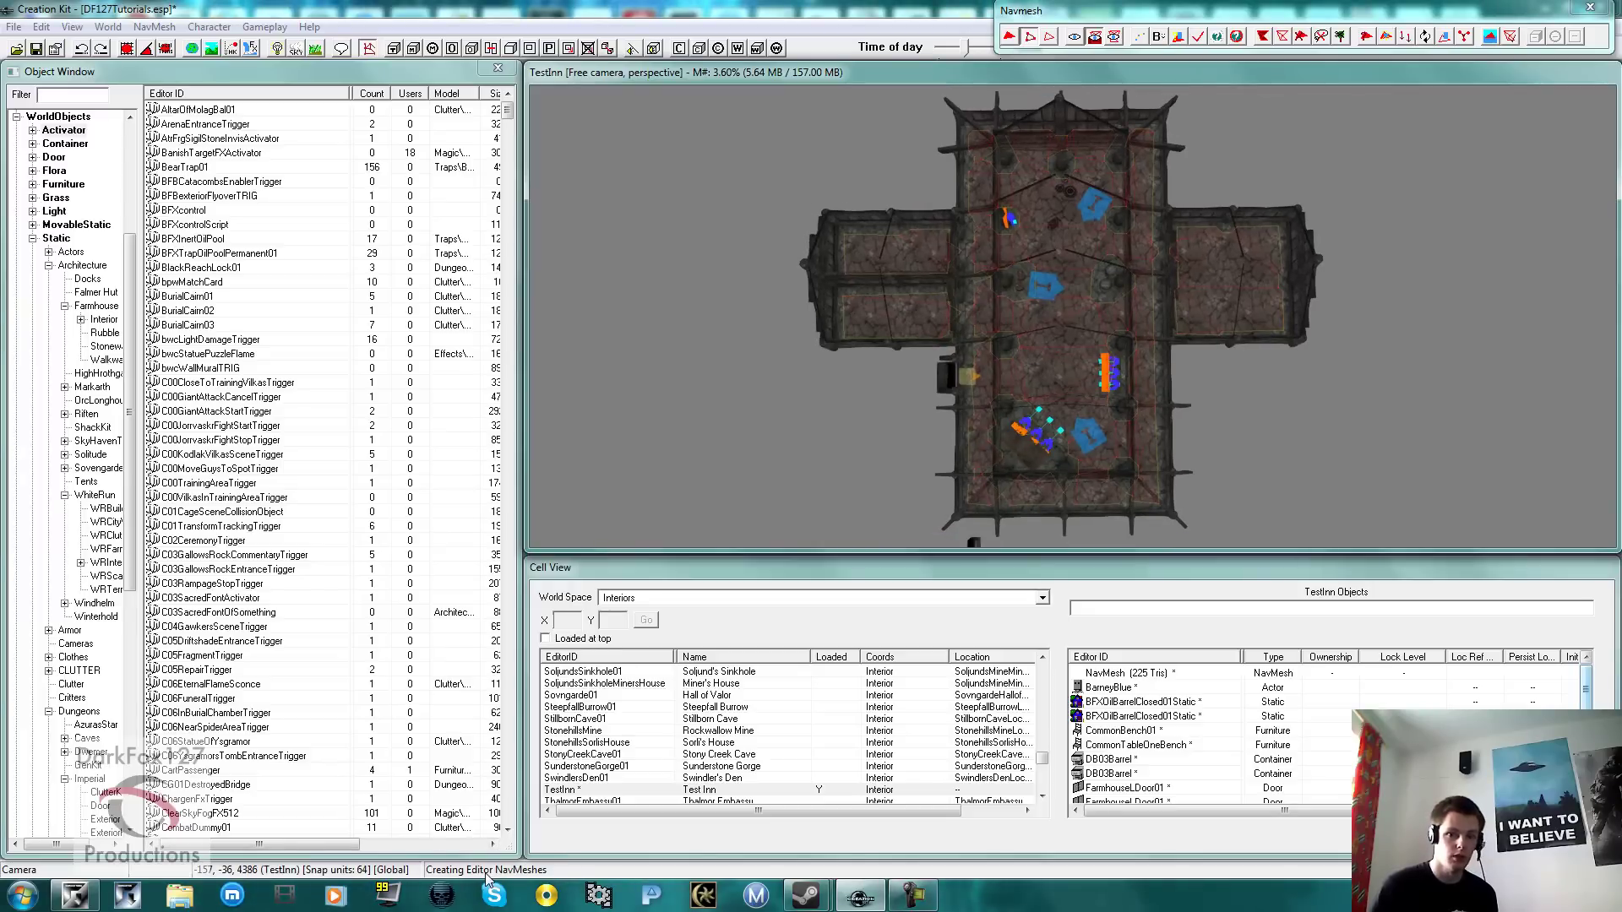
pyautogui.moveTo(935, 350); pyautogui.dragTo(949, 314, button='middle')
pyautogui.moveTo(1051, 337); pyautogui.dragTo(1002, 308, button='middle')
pyautogui.scroll(1, 983, 321)
pyautogui.scroll(6, 984, 325)
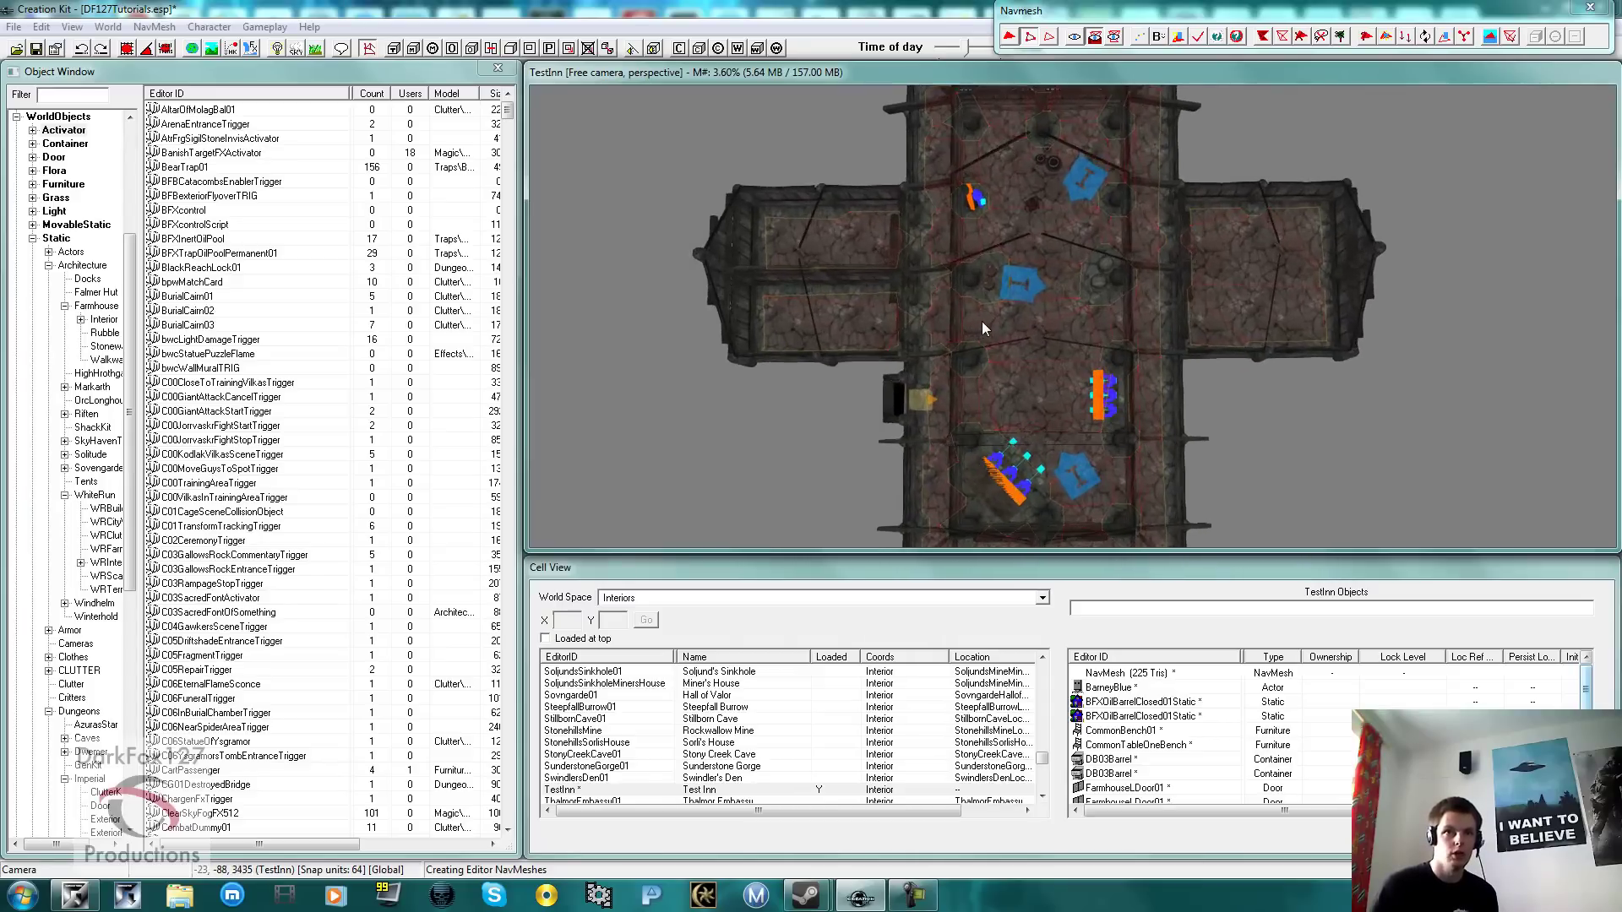
pyautogui.scroll(4, 993, 335)
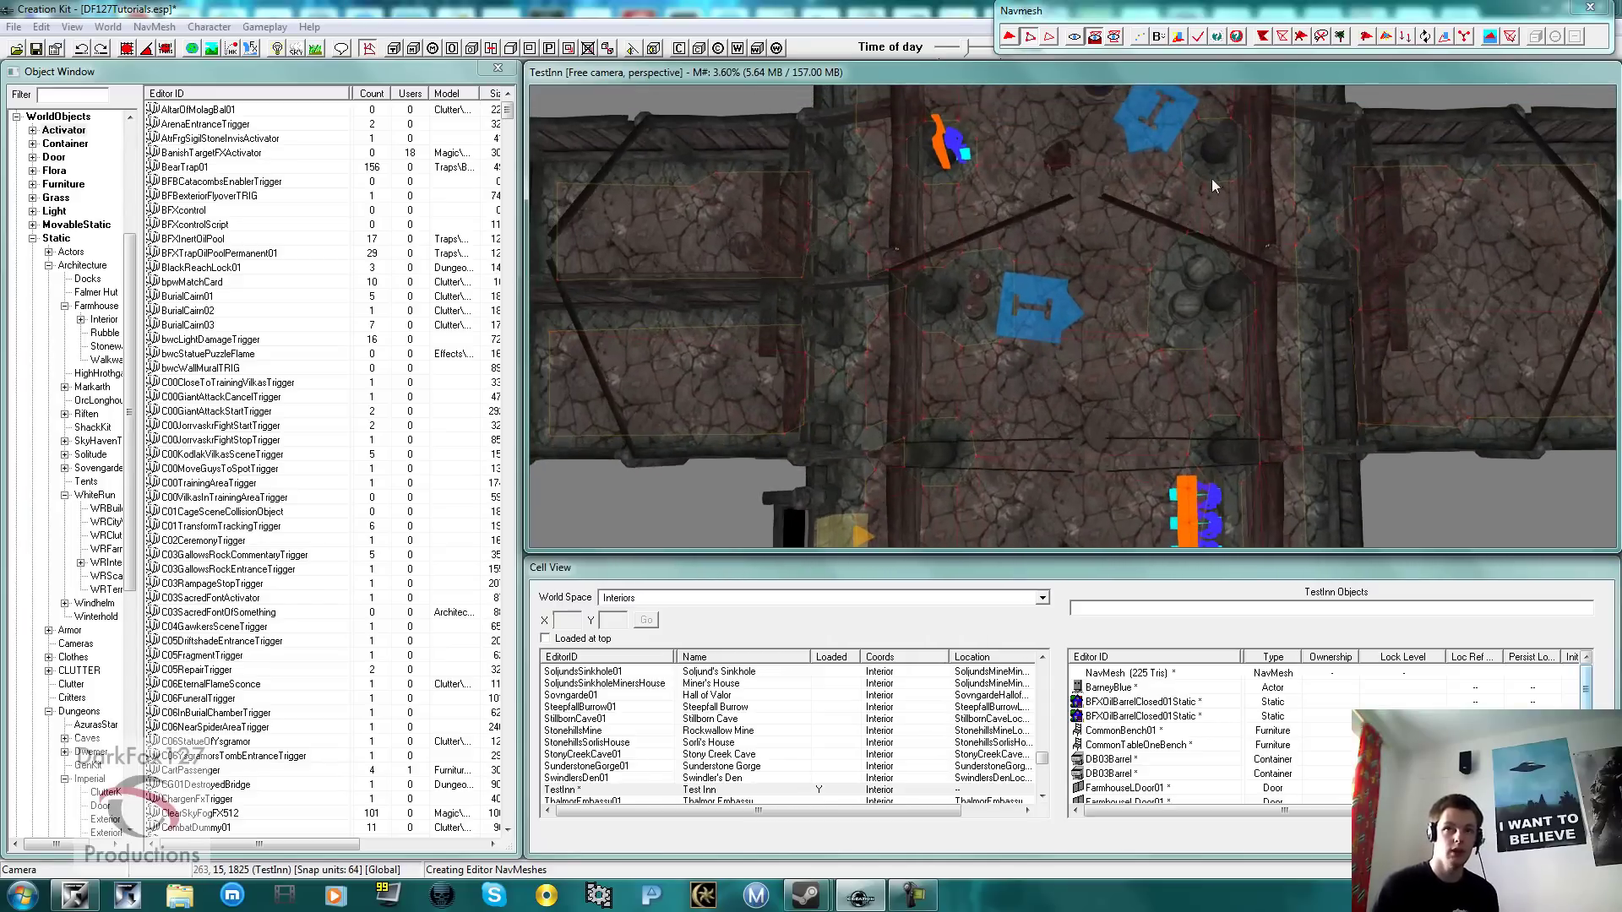
pyautogui.moveTo(1134, 284); pyautogui.dragTo(1113, 365, button='middle')
pyautogui.scroll(4, 1114, 326)
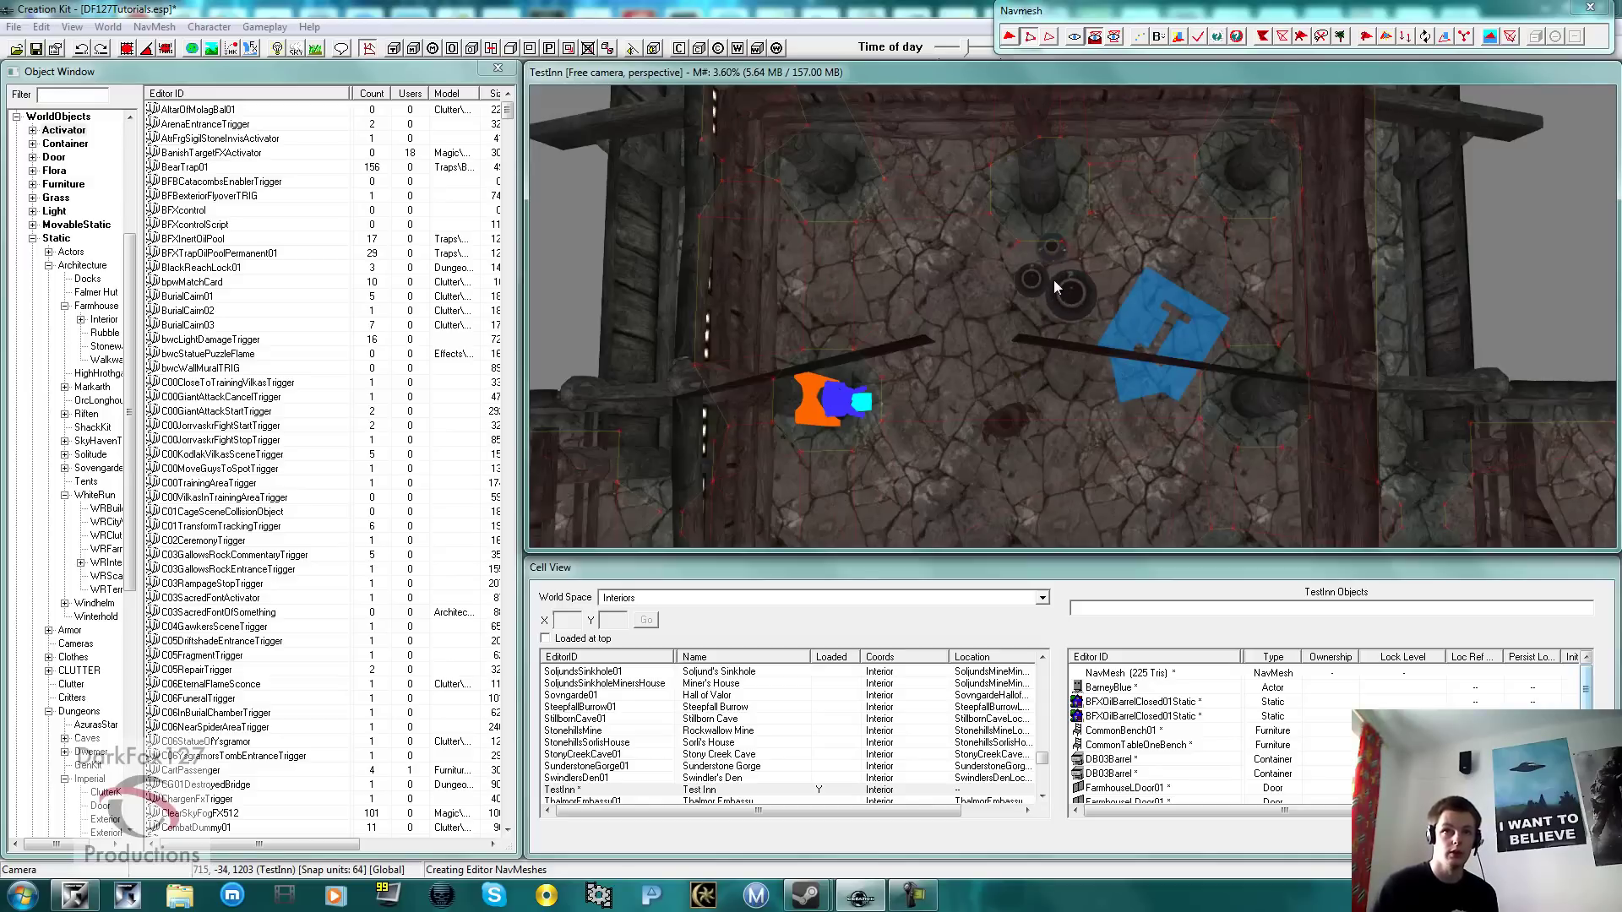
# Step: Inspect individual navmesh triangles on the floor around the two red-topped barrels, the blue markers and the standing actor
pyautogui.moveTo(1054, 287); pyautogui.dragTo(1063, 299, button='middle')
pyautogui.moveTo(1054, 360); pyautogui.dragTo(975, 245, button='middle')
pyautogui.click(1039, 295)
pyautogui.scroll(4, 1041, 241)
pyautogui.click(934, 429)
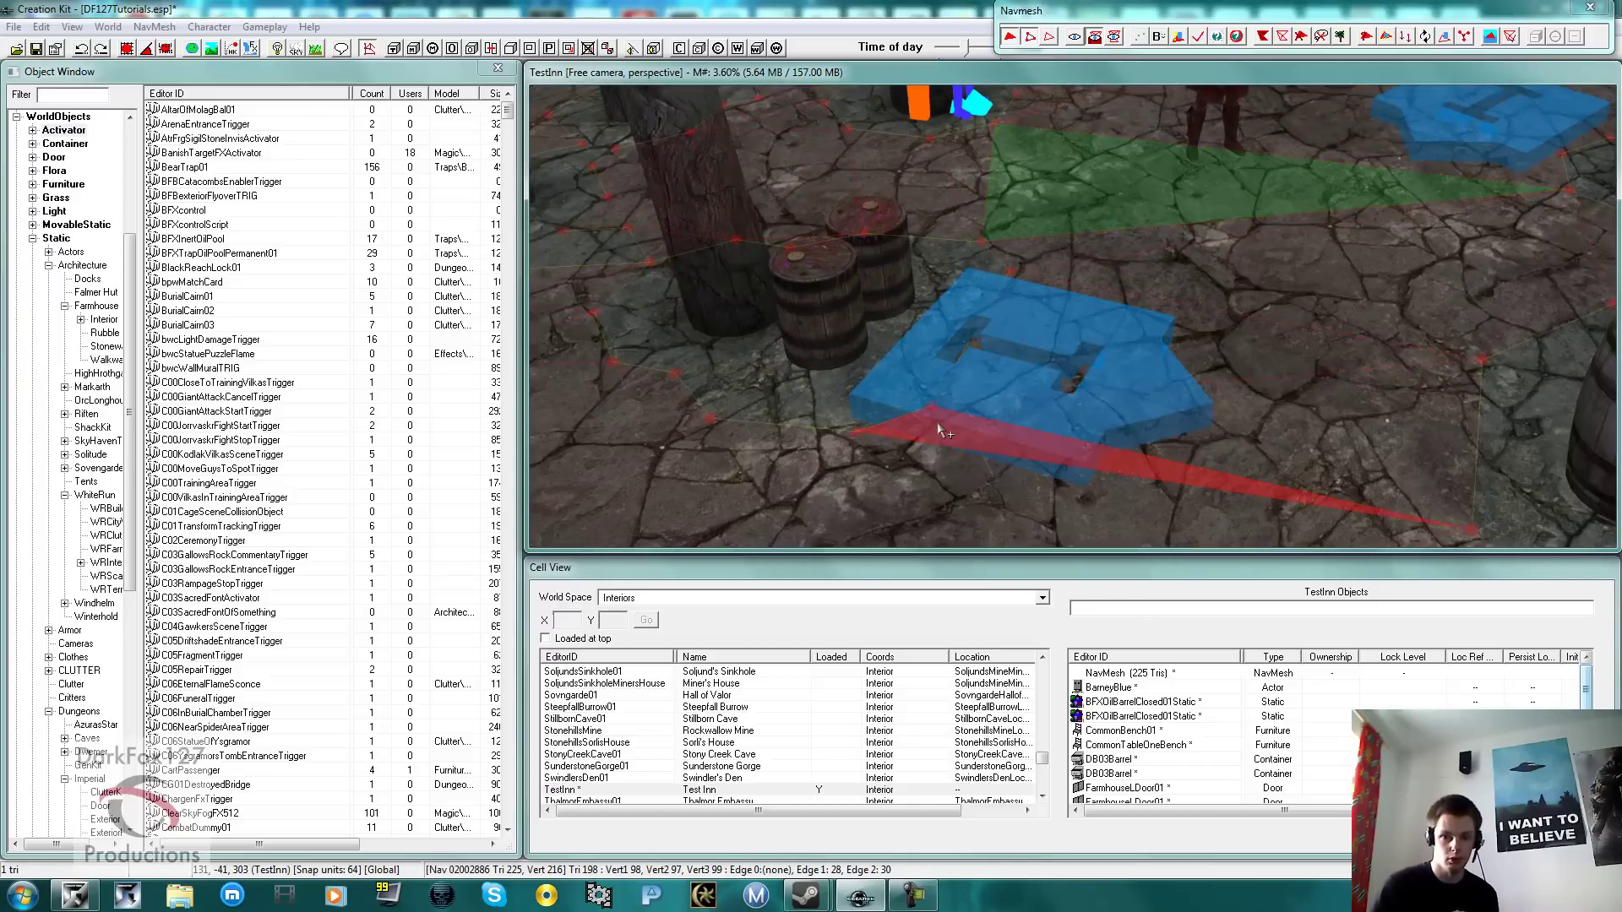
pyautogui.click(987, 384)
pyautogui.scroll(-5, 990, 361)
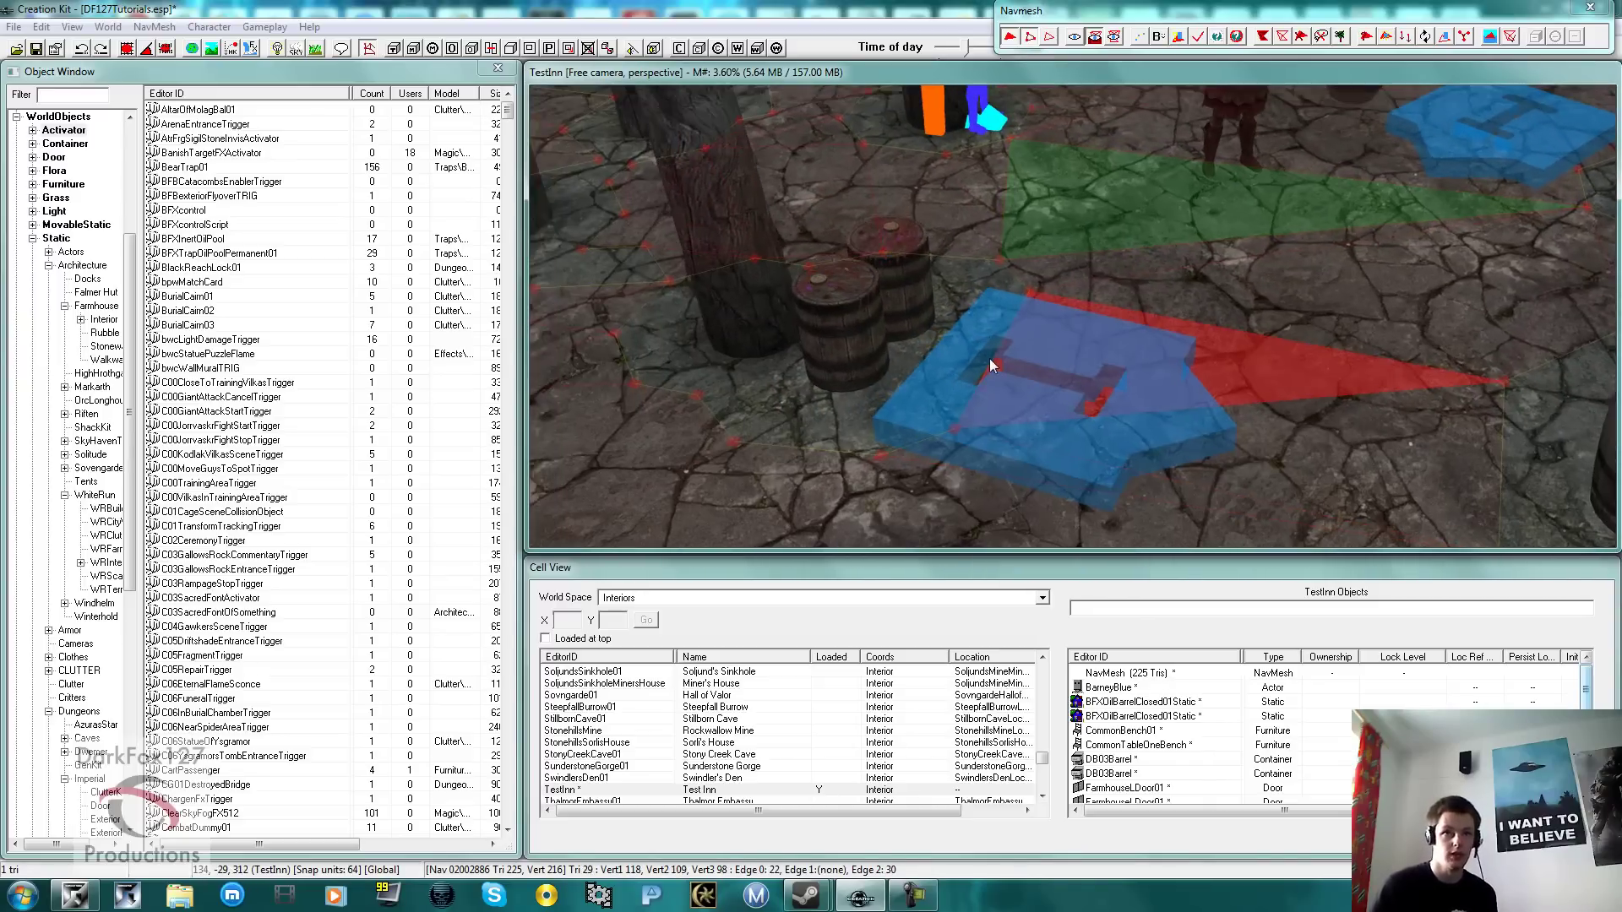
pyautogui.moveTo(990, 358)
pyautogui.mouseDown(button='middle')
pyautogui.moveTo(991, 372)
pyautogui.moveTo(1011, 350)
pyautogui.mouseUp(button='middle')
pyautogui.click(999, 367)
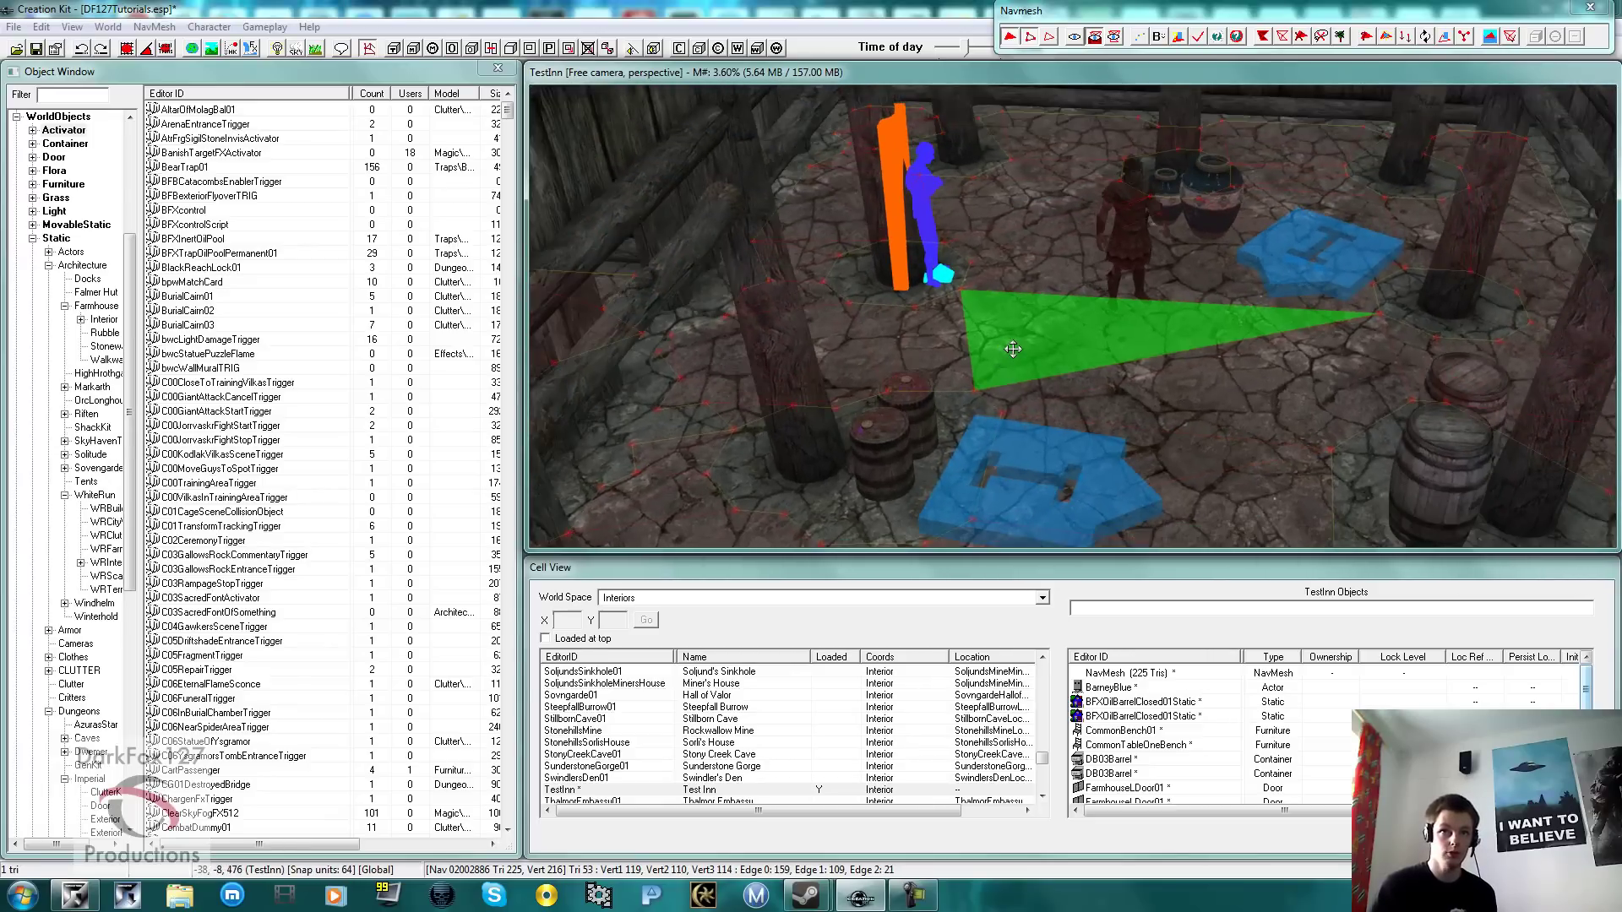
pyautogui.click(1170, 355)
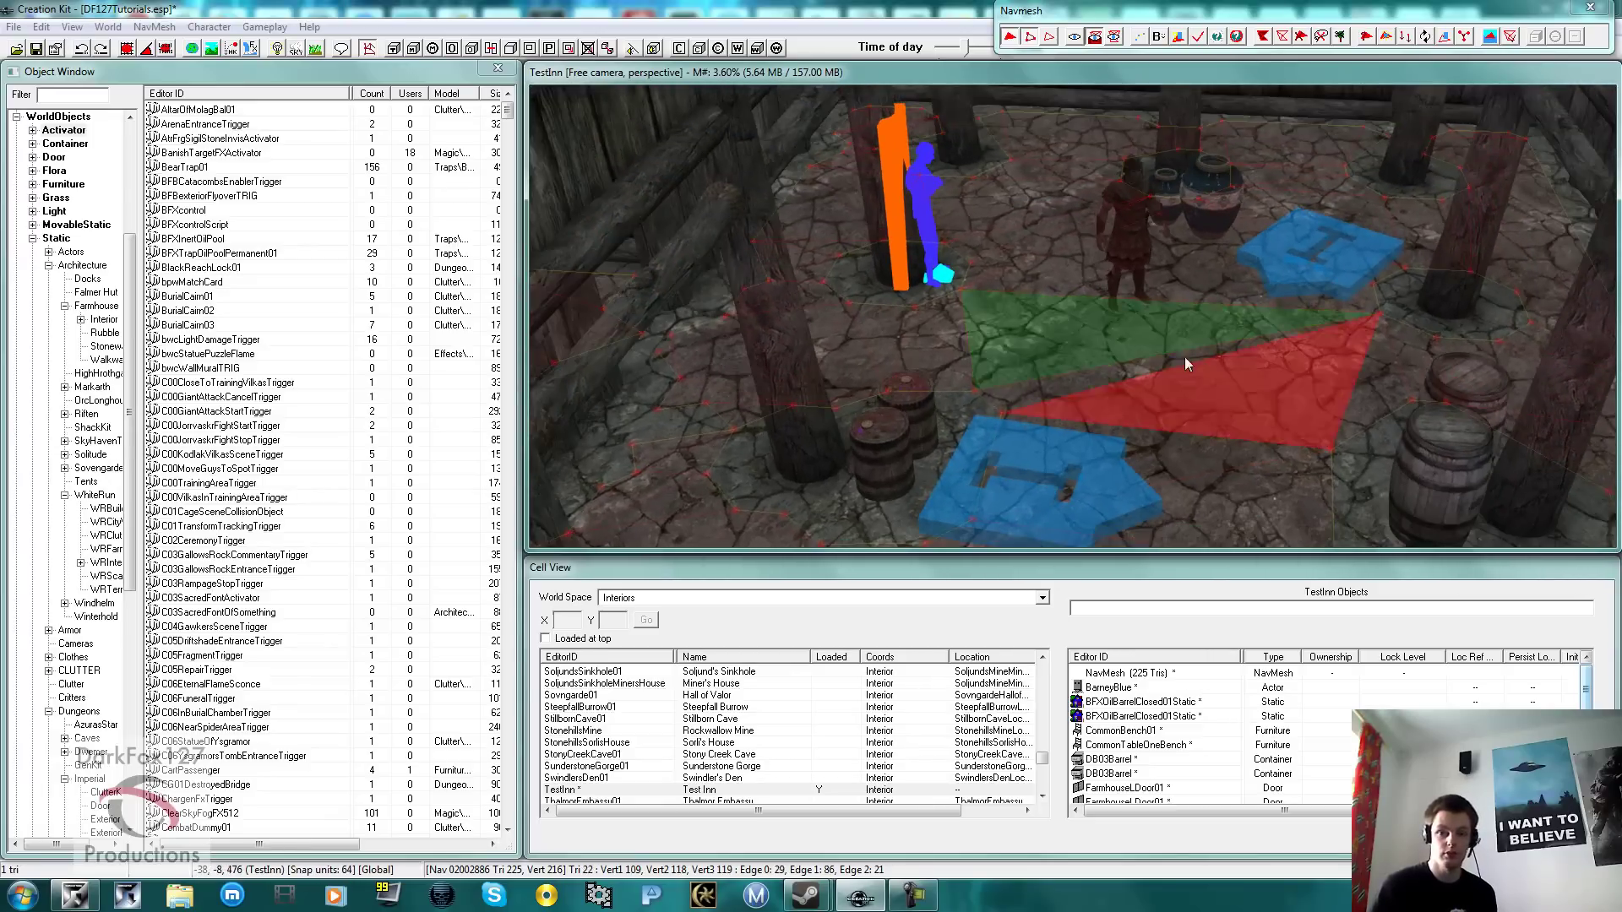
pyautogui.moveTo(1155, 307); pyautogui.dragTo(1139, 325, button='middle')
pyautogui.click(1139, 326)
pyautogui.scroll(2, 1139, 325)
pyautogui.click(1140, 331)
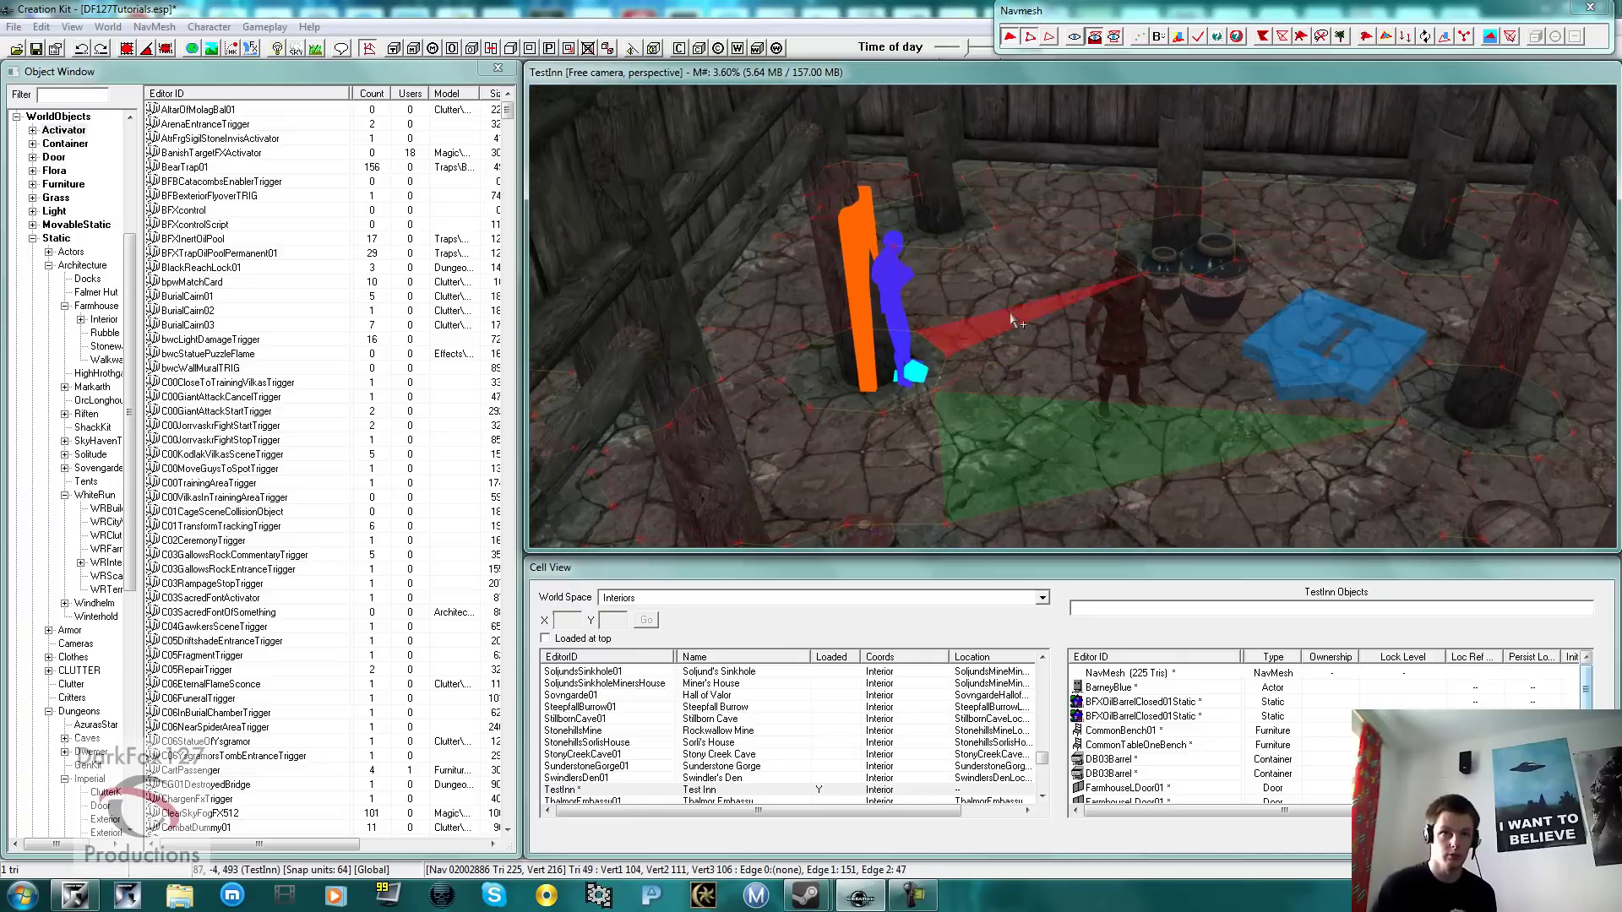
# Step: Examine how the navmesh wraps the pillar with the leaning marker, and select the thin triangle at the marker's feet
pyautogui.scroll(3, 1014, 342)
pyautogui.moveTo(1005, 330)
pyautogui.keyDown('shift'); pyautogui.mouseDown(button='middle')
pyautogui.moveTo(958, 245)
pyautogui.moveTo(1003, 362)
pyautogui.mouseUp(button='middle'); pyautogui.keyUp('shift')
pyautogui.scroll(2, 959, 245)
pyautogui.click(920, 366)
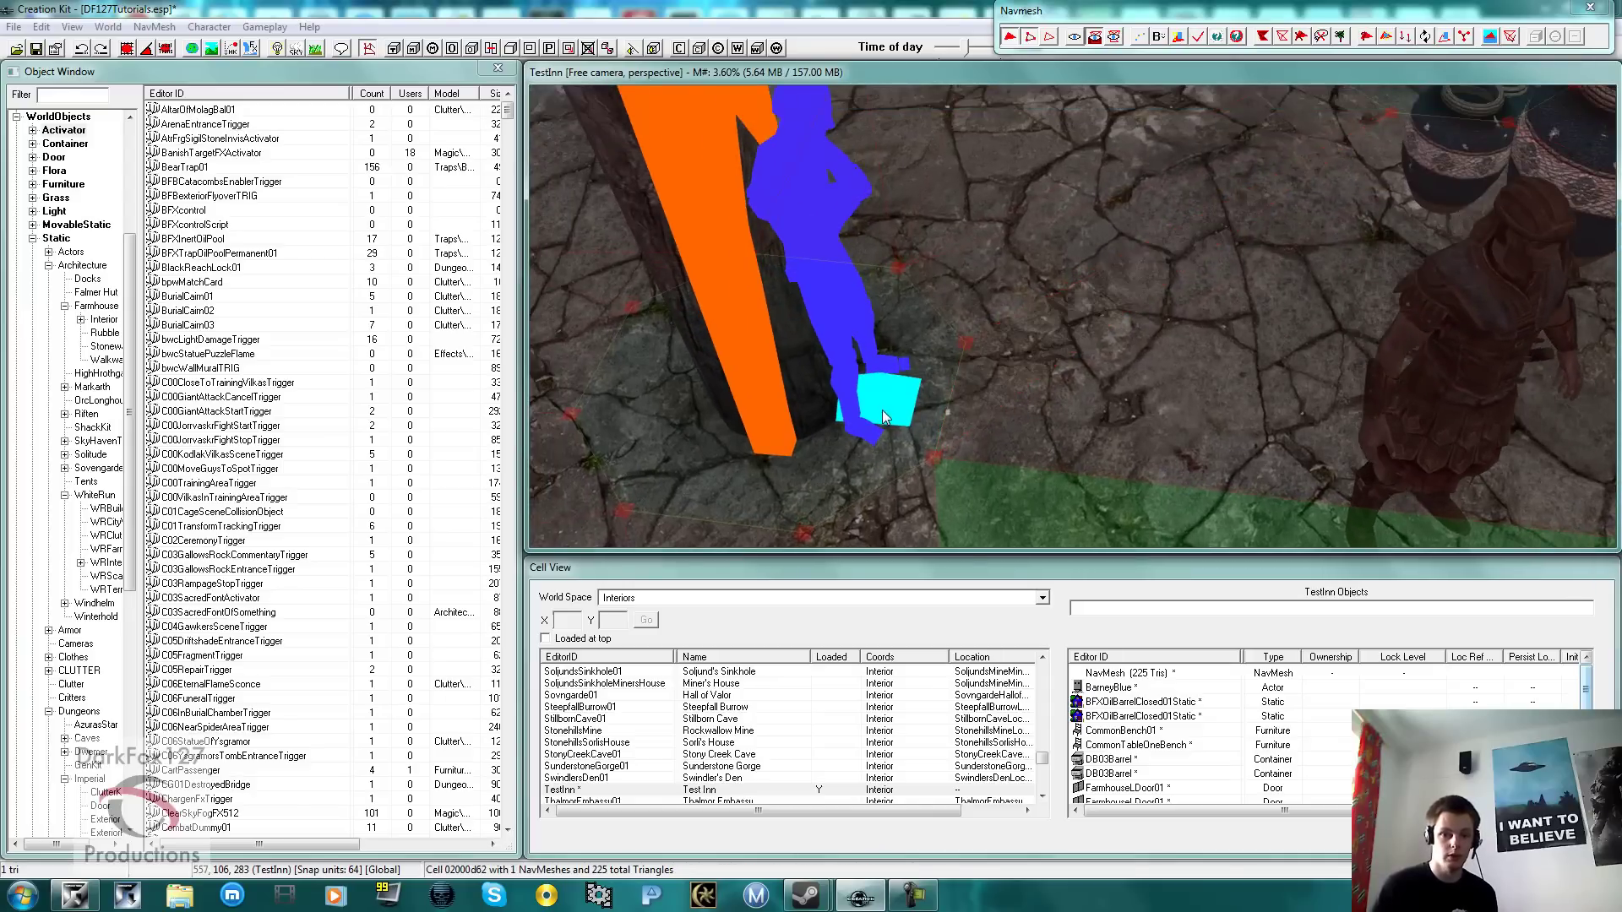
pyautogui.scroll(-5, 882, 409)
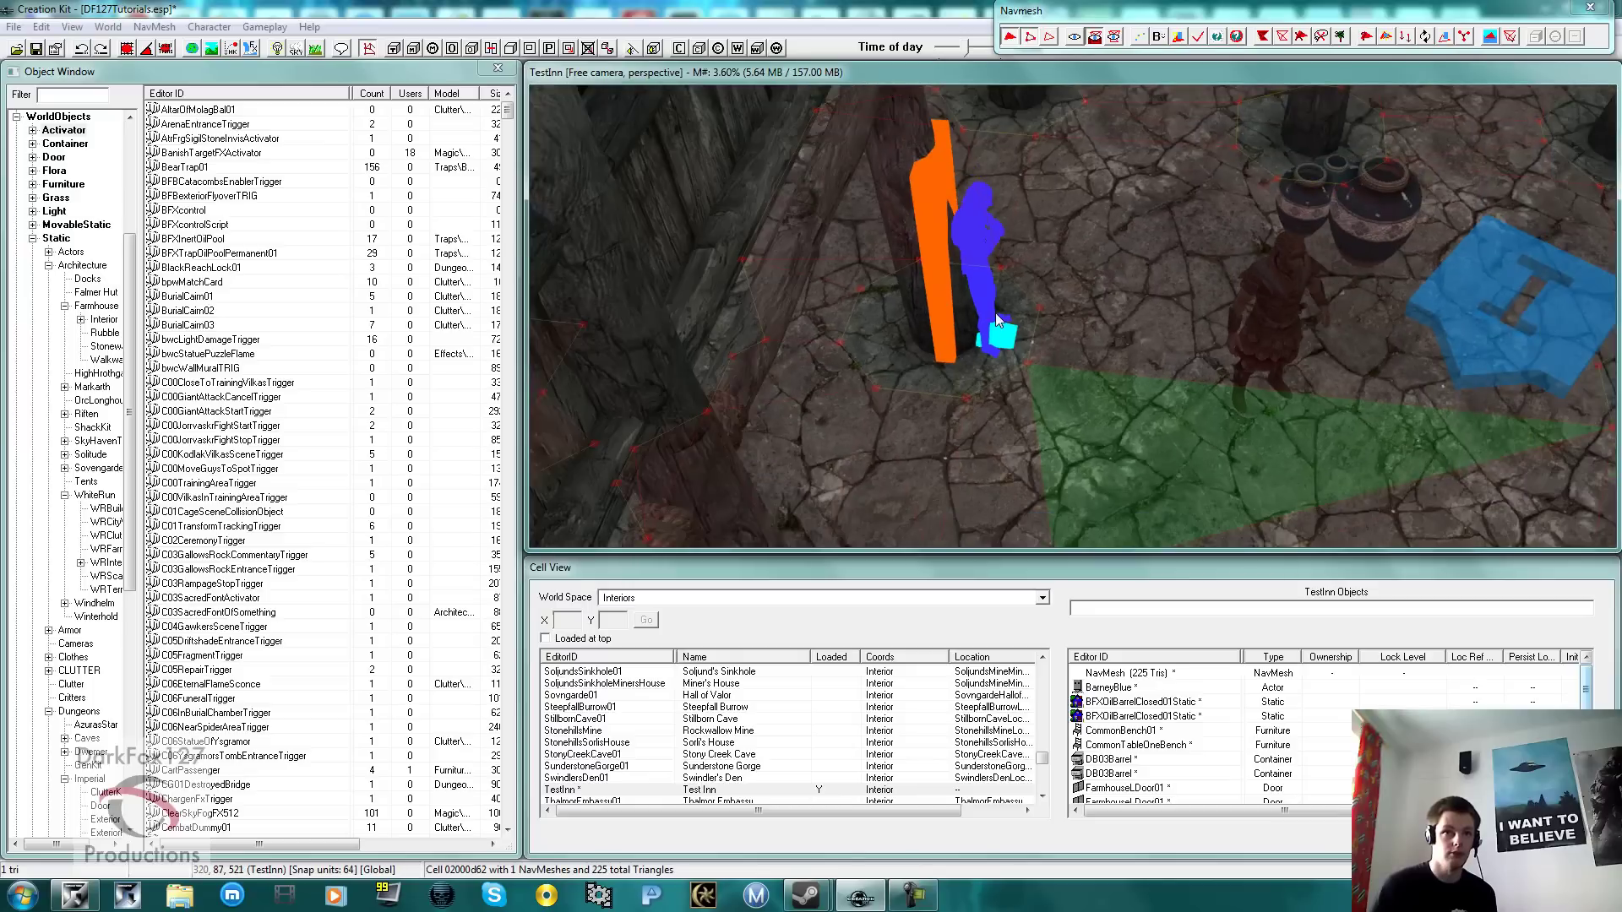
pyautogui.keyDown('shift'); pyautogui.moveTo(990, 323); pyautogui.dragTo(1027, 245, button='middle'); pyautogui.keyUp('shift')
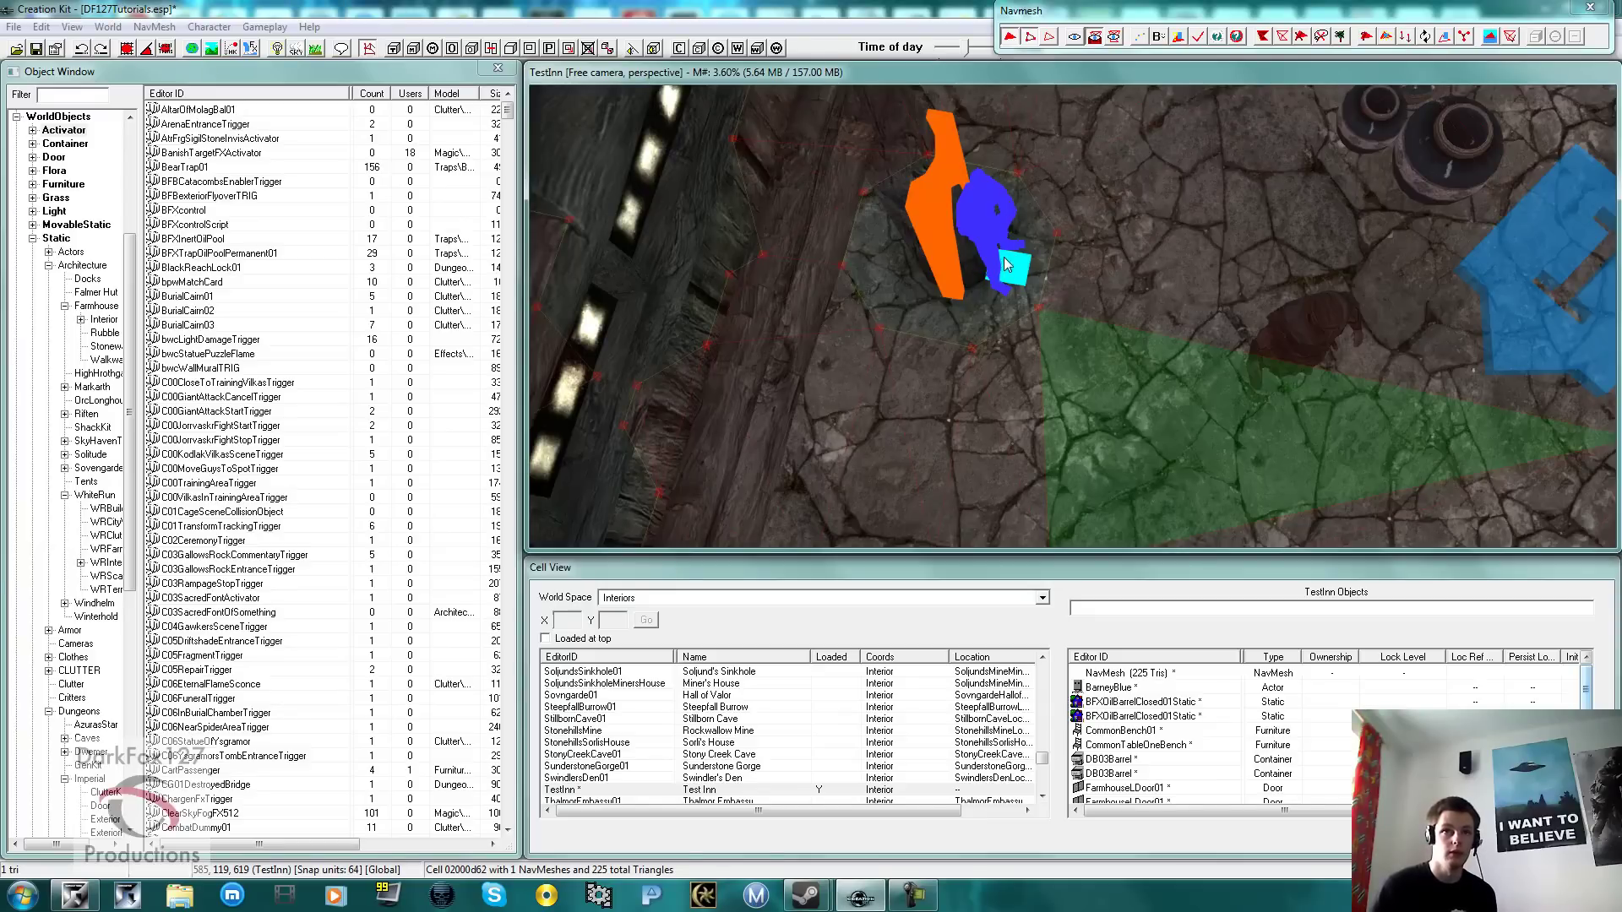
pyautogui.keyDown('shift'); pyautogui.moveTo(1010, 257); pyautogui.dragTo(1080, 289, button='middle'); pyautogui.keyUp('shift')
pyautogui.scroll(3, 1079, 289)
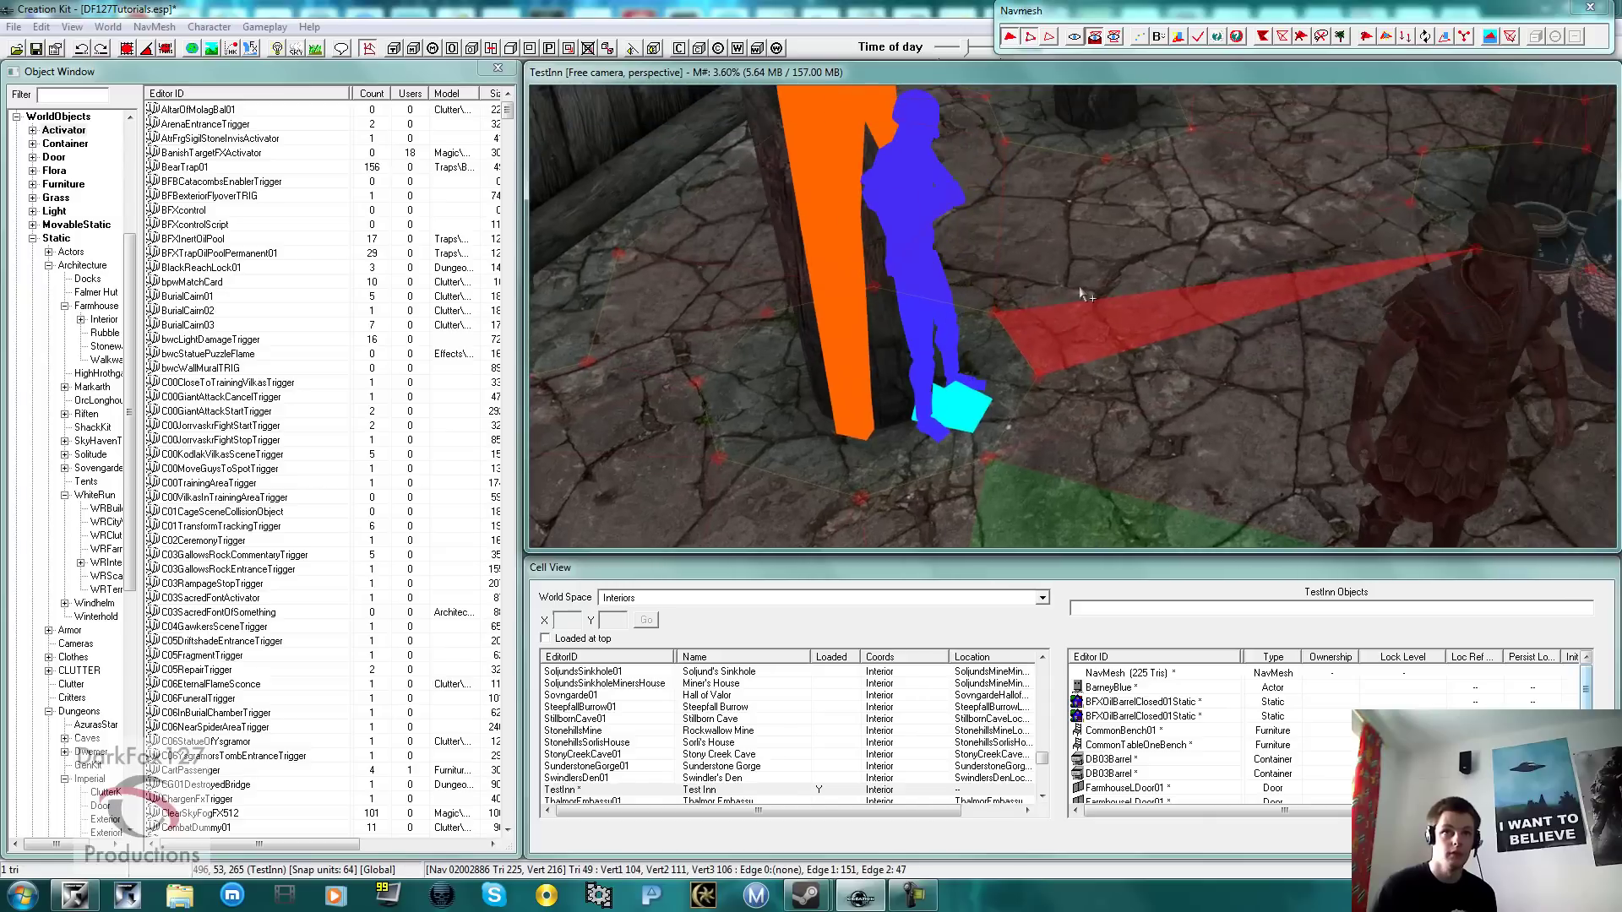
pyautogui.click(1032, 412)
pyautogui.moveTo(1038, 405); pyautogui.dragTo(1021, 406)
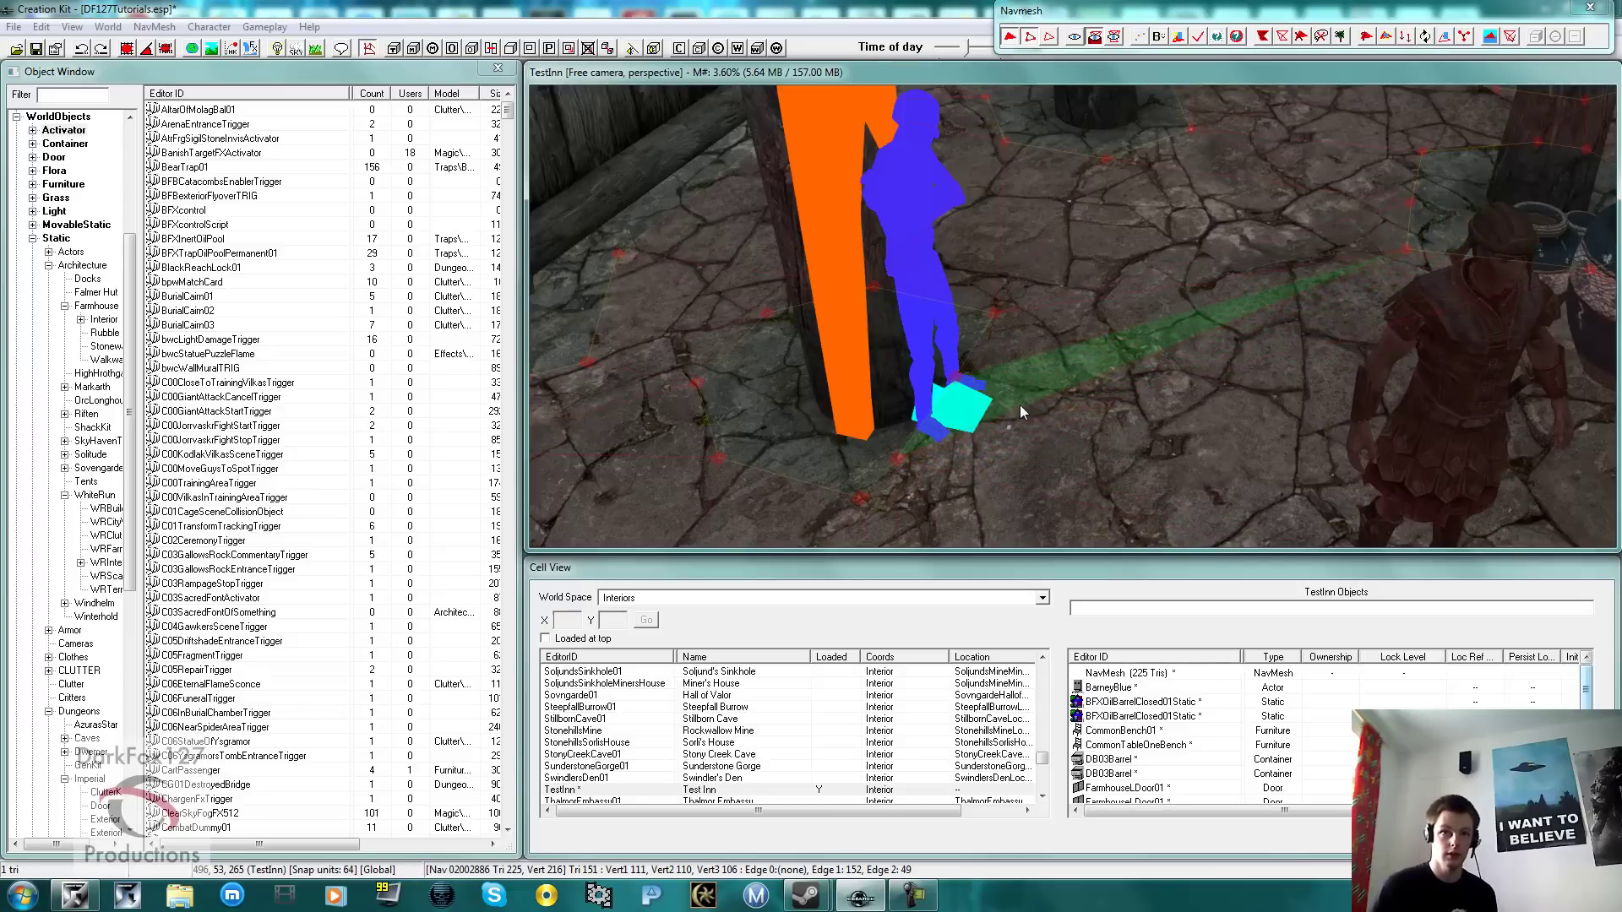
# Step: Examine the navmesh beneath the orange three-seat bench marker and check its triangles from above and at an angle
pyautogui.scroll(-3, 960, 323)
pyautogui.keyDown('shift'); pyautogui.moveTo(960, 321); pyautogui.dragTo(961, 333, button='middle'); pyautogui.keyUp('shift')
pyautogui.scroll(-3, 962, 333)
pyautogui.moveTo(1064, 374)
pyautogui.keyDown('shift'); pyautogui.mouseDown(button='middle')
pyautogui.moveTo(1063, 302)
pyautogui.moveTo(1090, 366)
pyautogui.moveTo(1068, 343)
pyautogui.mouseUp(button='middle'); pyautogui.keyUp('shift')
pyautogui.scroll(2, 1068, 342)
pyautogui.scroll(3, 1075, 359)
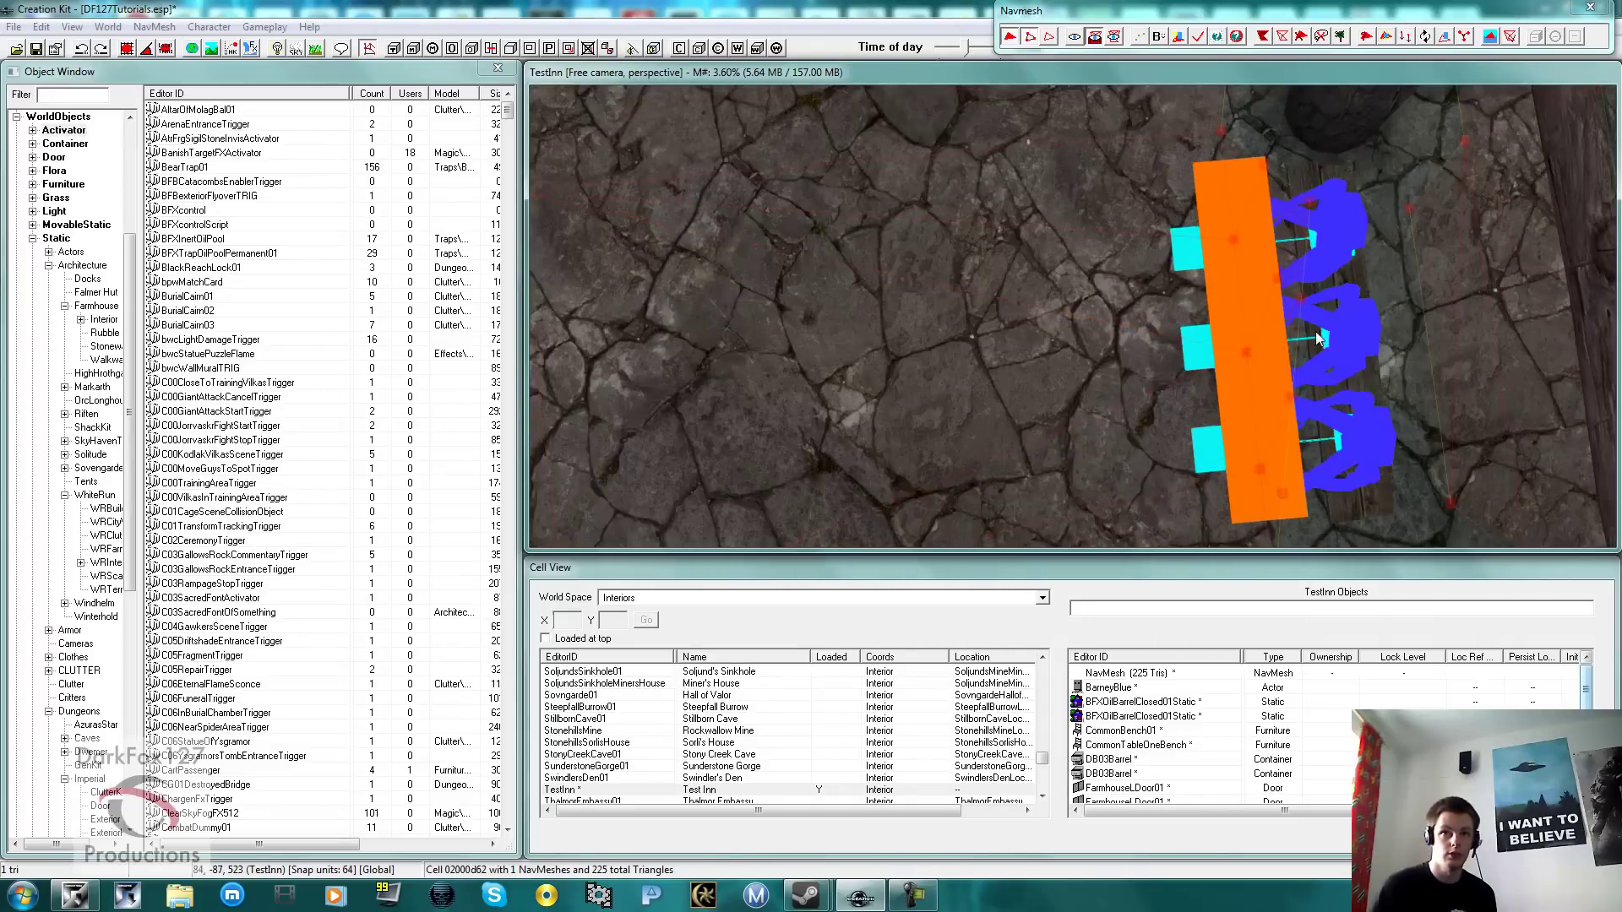
pyautogui.scroll(5, 1240, 397)
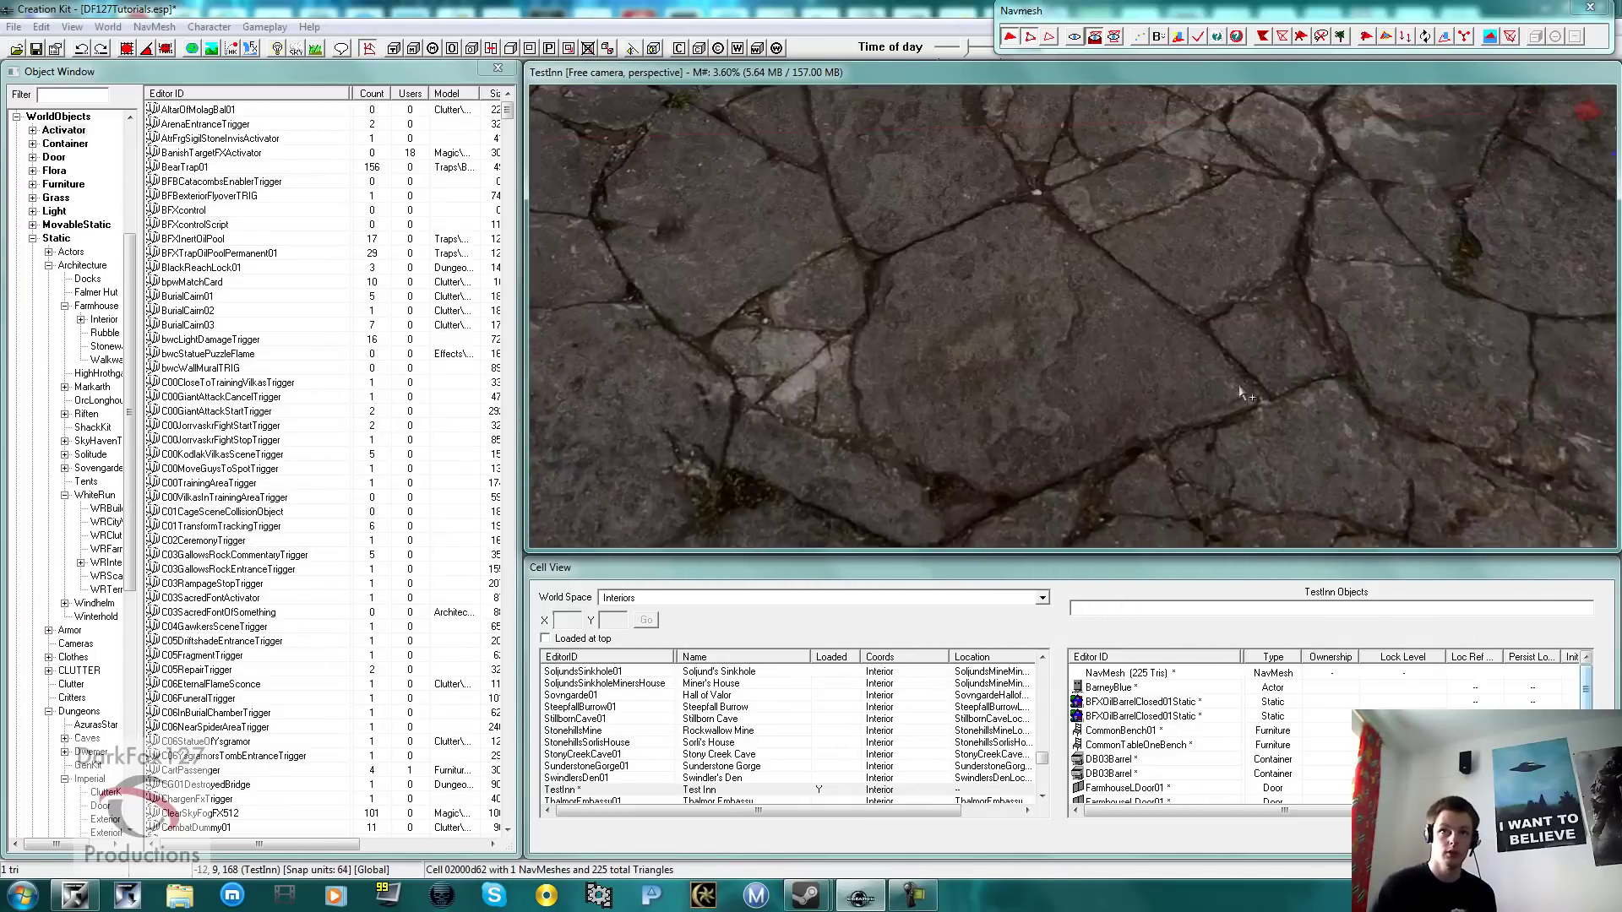
pyautogui.scroll(-5, 1240, 392)
pyautogui.moveTo(1238, 382); pyautogui.dragTo(1159, 522, button='middle')
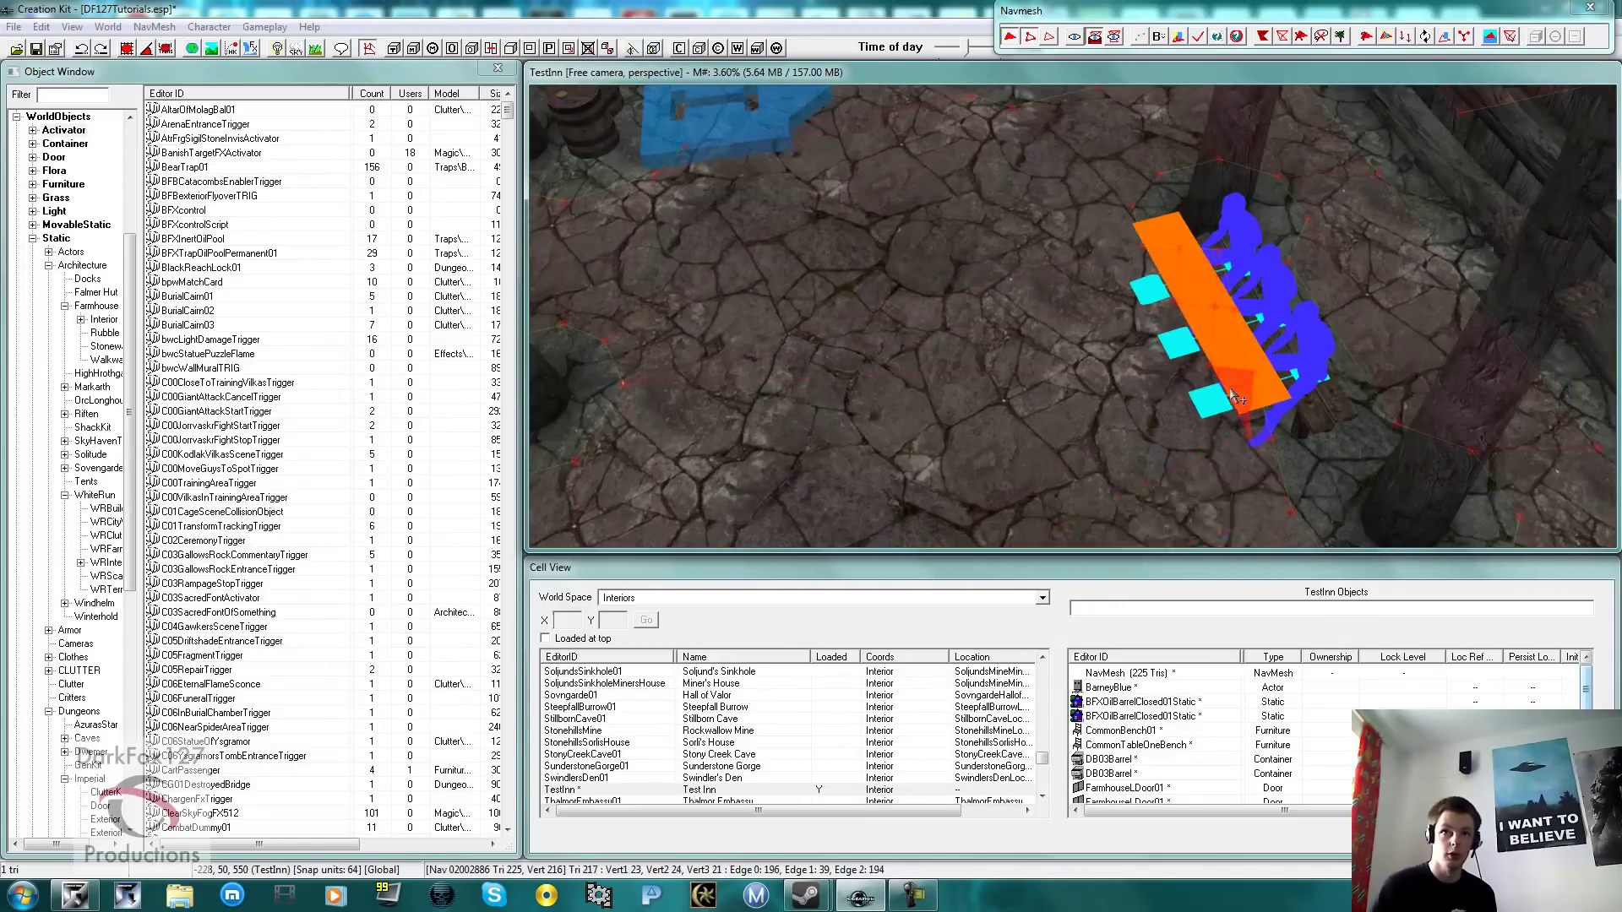
pyautogui.scroll(3, 1230, 389)
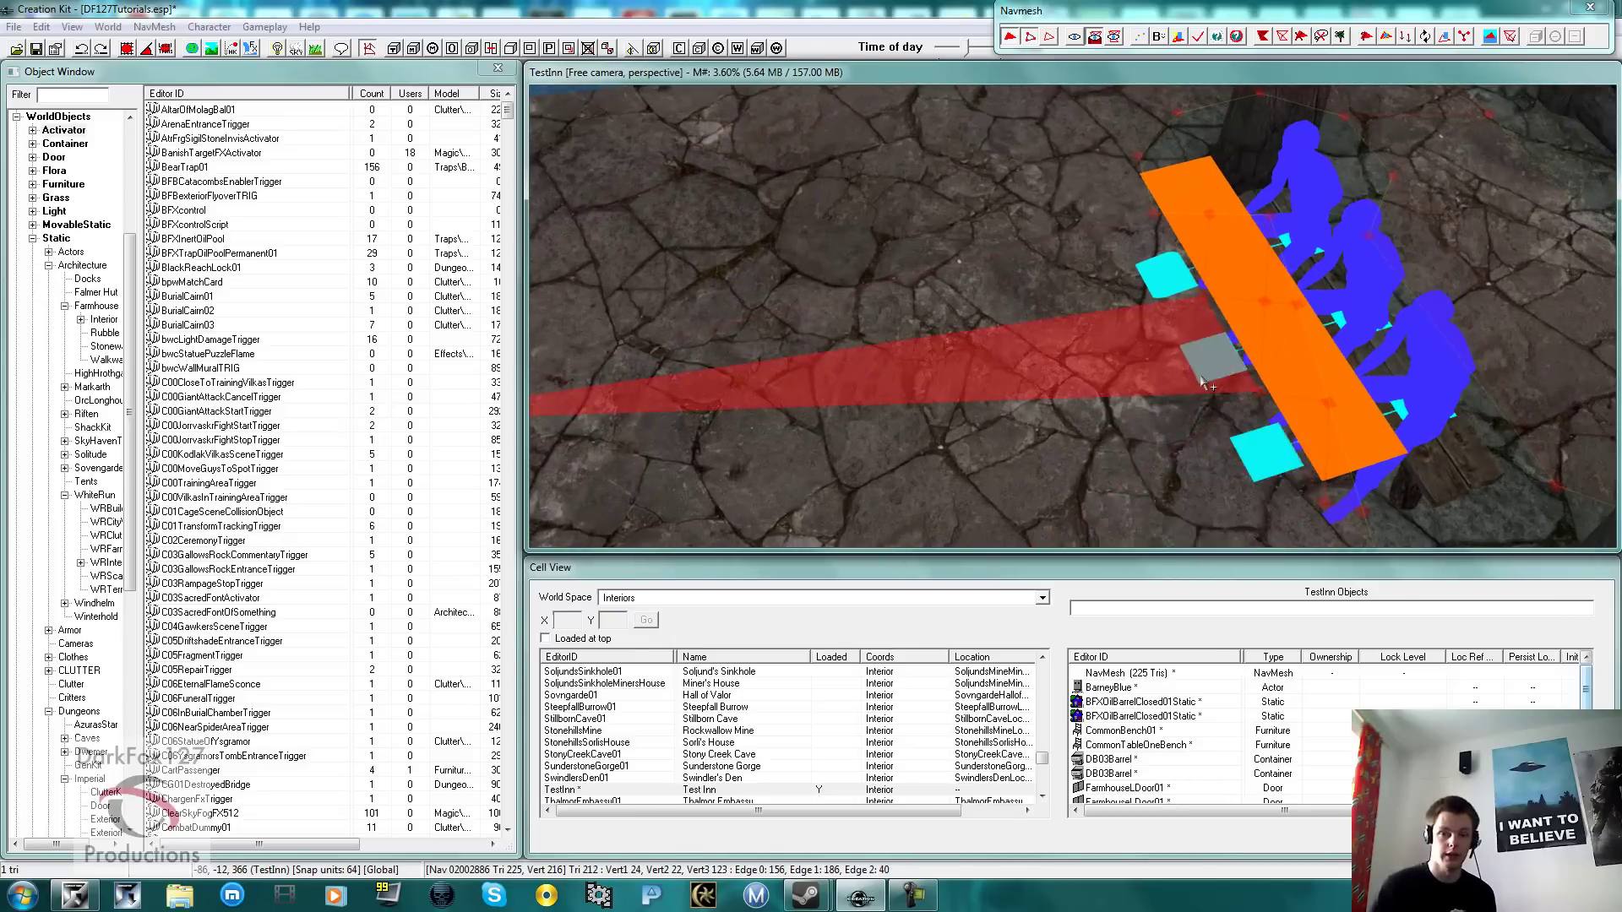
pyautogui.scroll(-8, 1225, 392)
pyautogui.scroll(-10, 1066, 363)
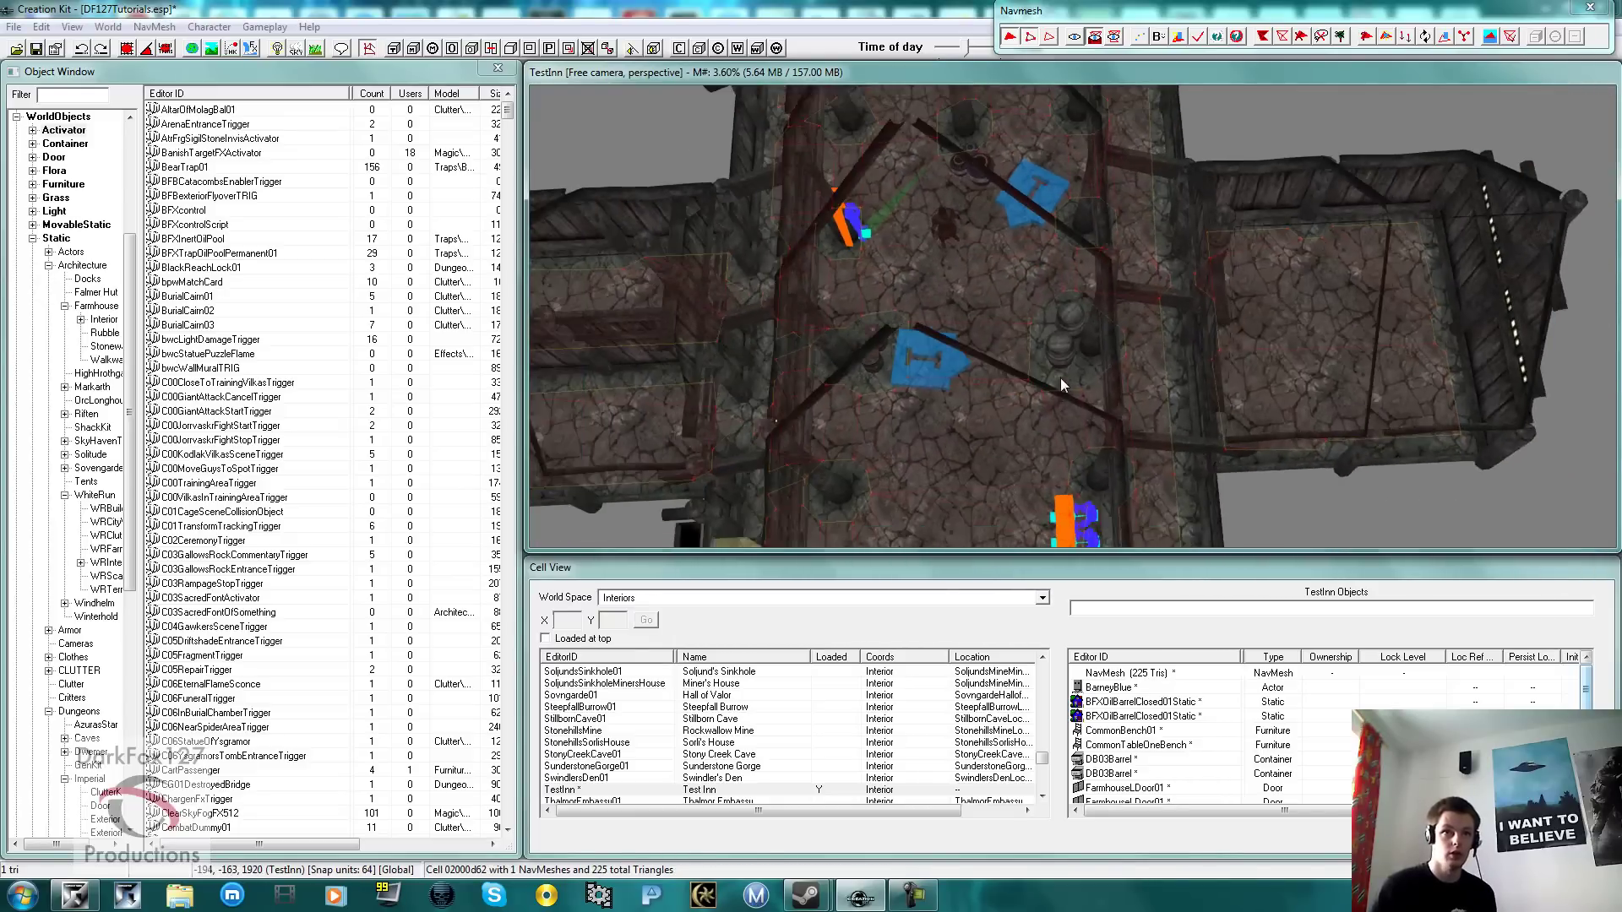
pyautogui.scroll(10, 1108, 375)
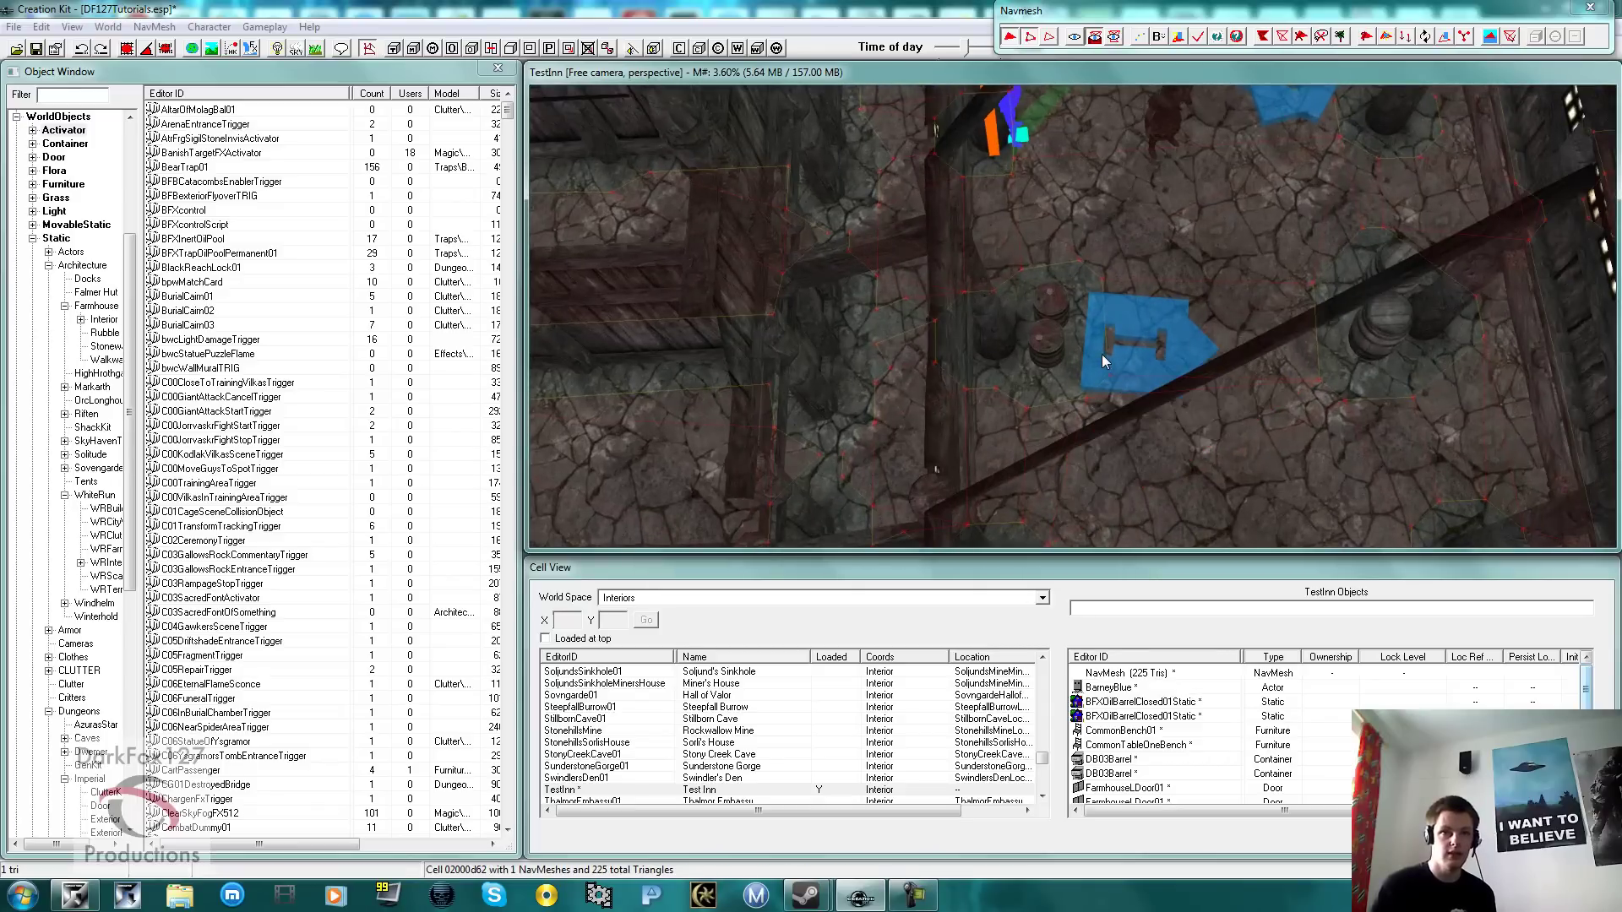
# Step: Delete the three navmesh vertices in the doorway between the side room and the main hall
pyautogui.moveTo(1102, 355); pyautogui.dragTo(1126, 350, button='middle')
pyautogui.click(1050, 459)
pyautogui.click(1105, 376)
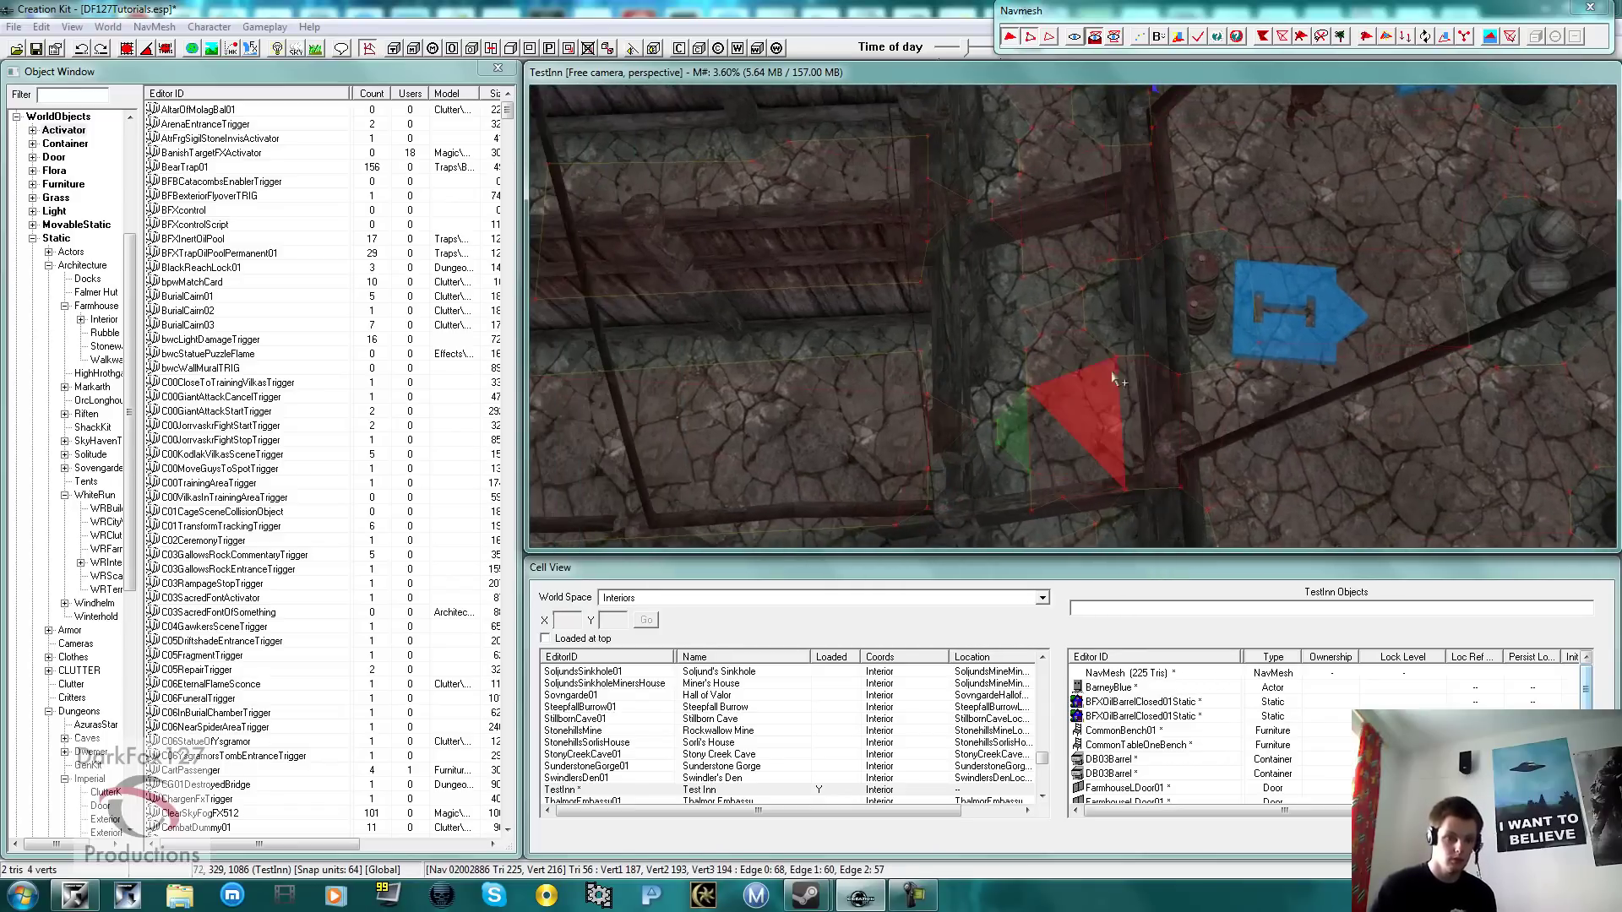
pyautogui.moveTo(1018, 412); pyautogui.dragTo(1079, 374, button='middle')
pyautogui.scroll(3, 1059, 378)
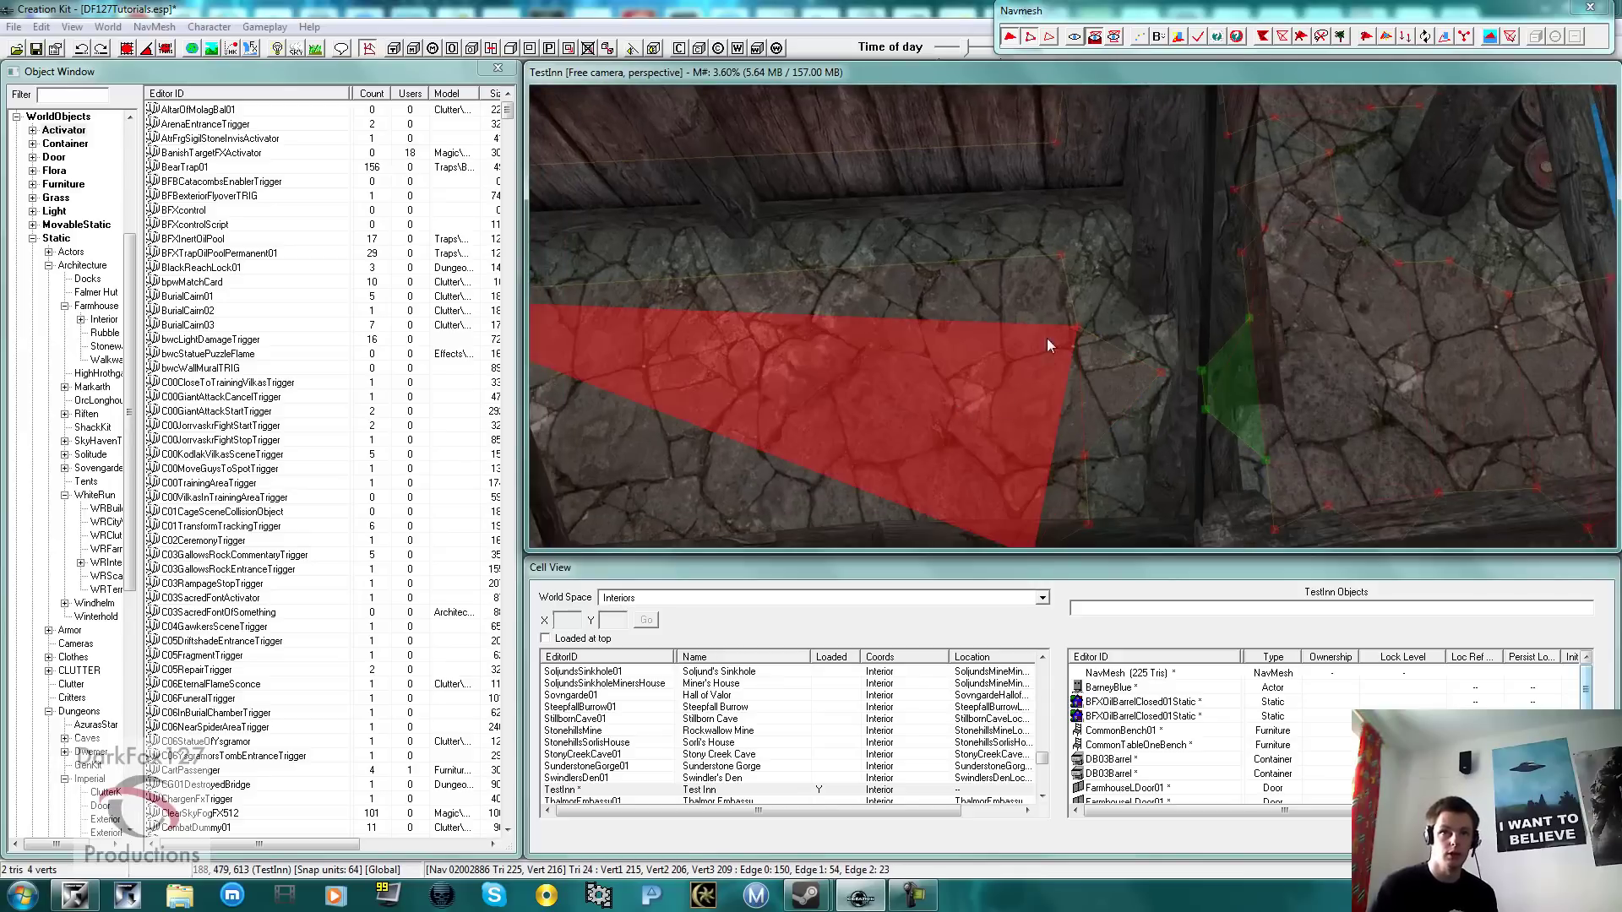
pyautogui.click(1115, 268)
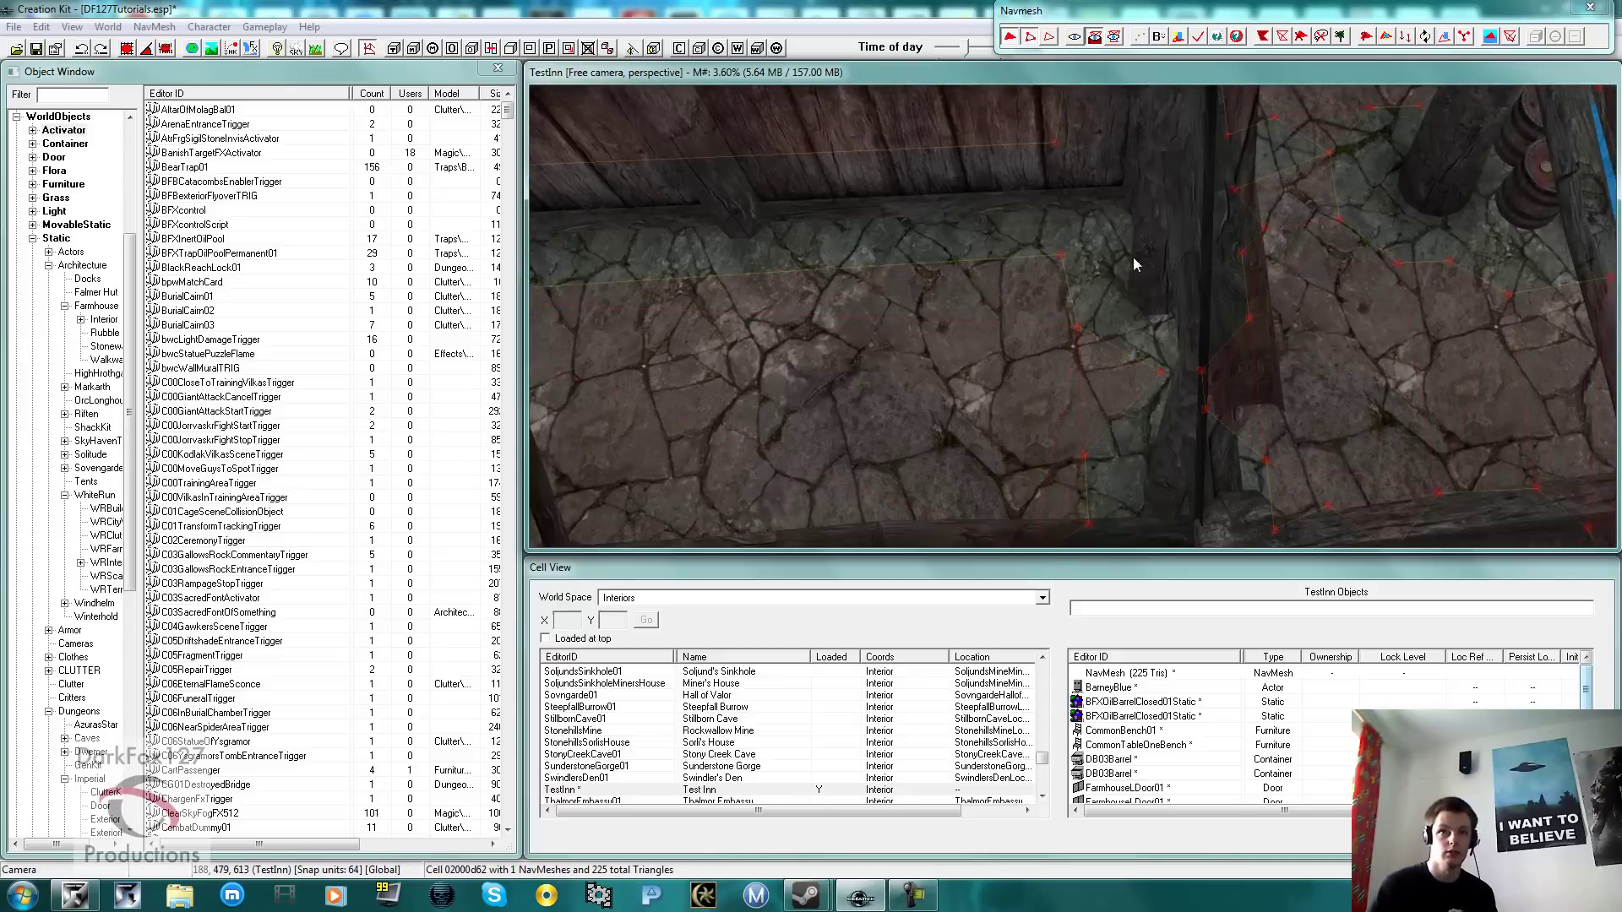
pyautogui.moveTo(1133, 257); pyautogui.dragTo(1223, 450)
pyautogui.press('Delete')
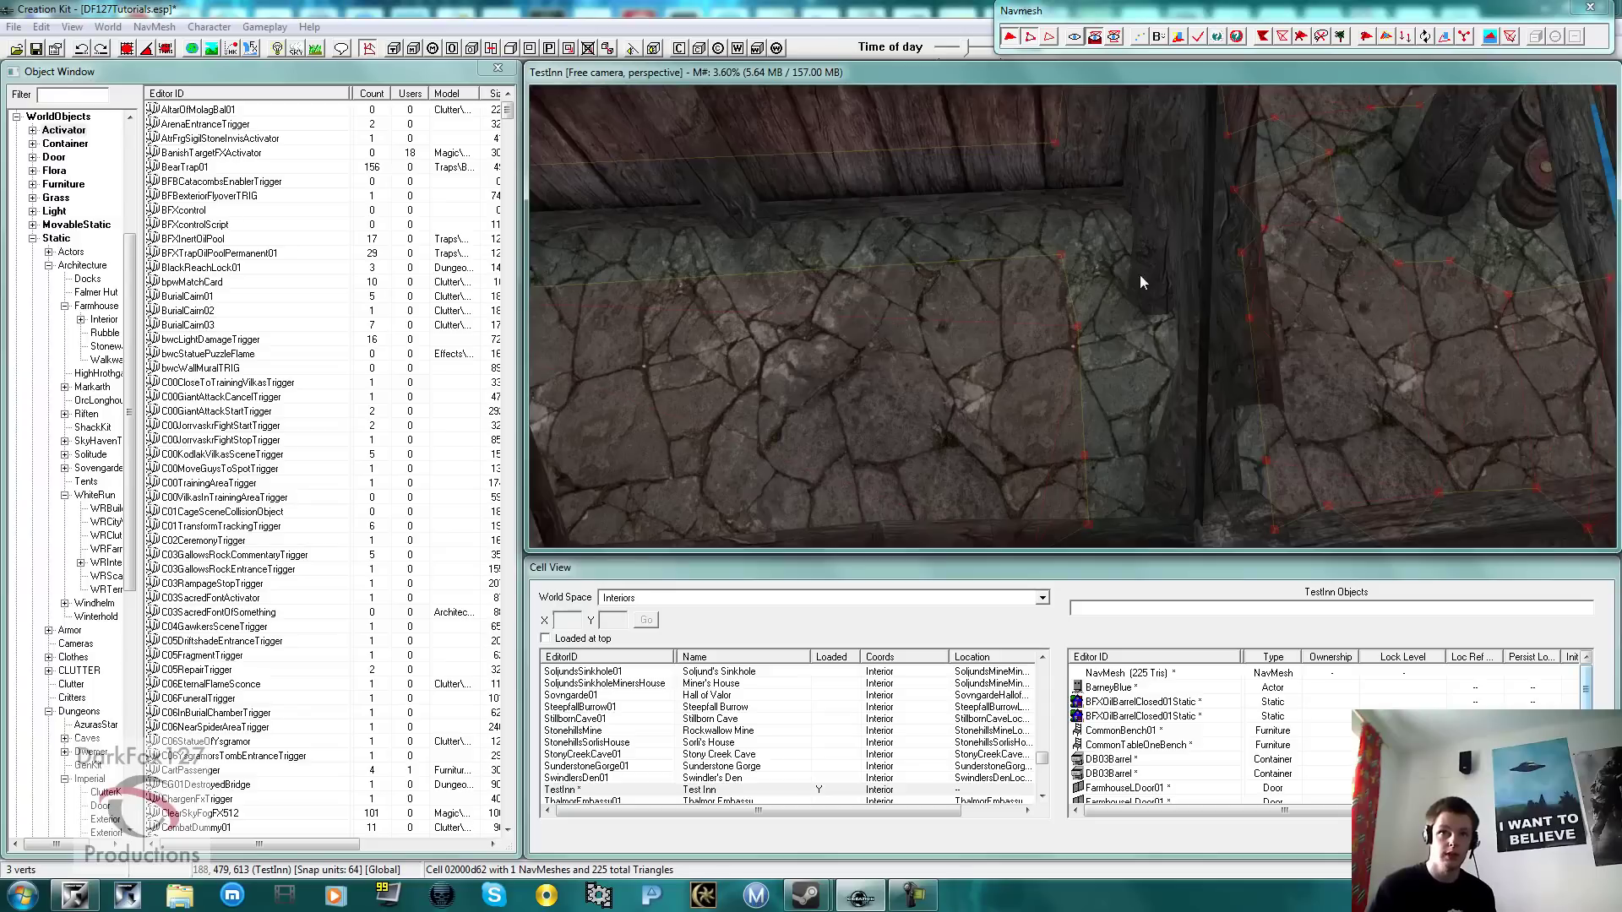
# Step: Try bridging the navmesh gap in the doorway by selecting three border vertices and placing a loose triangle on the bare floor
pyautogui.click(1078, 326)
pyautogui.keyDown('ctrl'); pyautogui.click(1085, 455); pyautogui.keyUp('ctrl')
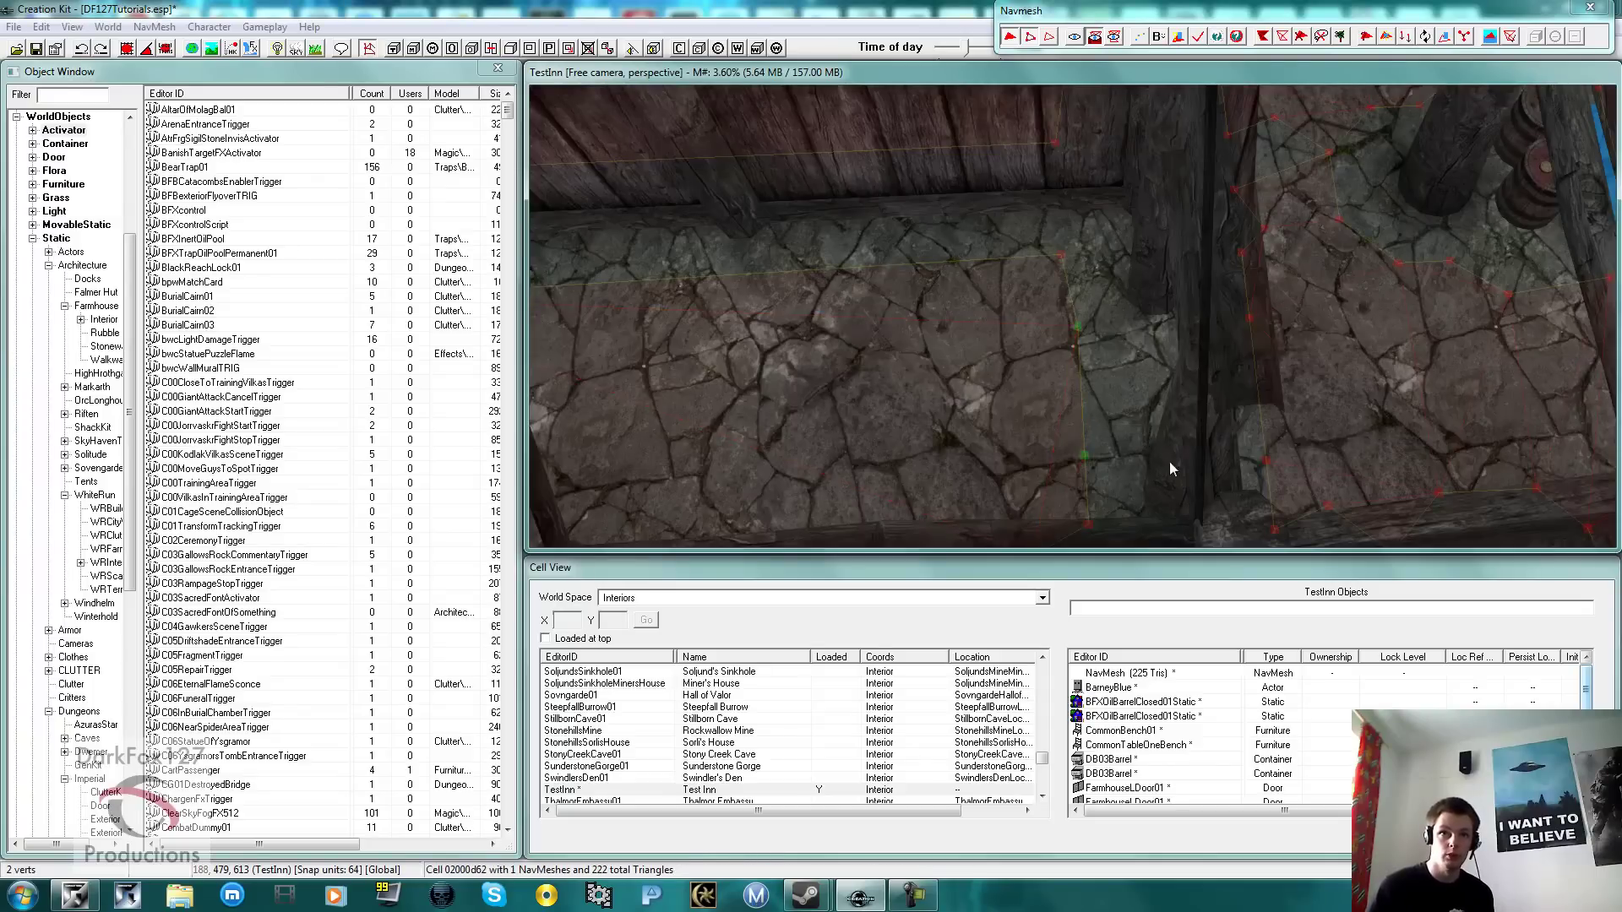
pyautogui.keyDown('ctrl'); pyautogui.click(1266, 460); pyautogui.keyUp('ctrl')
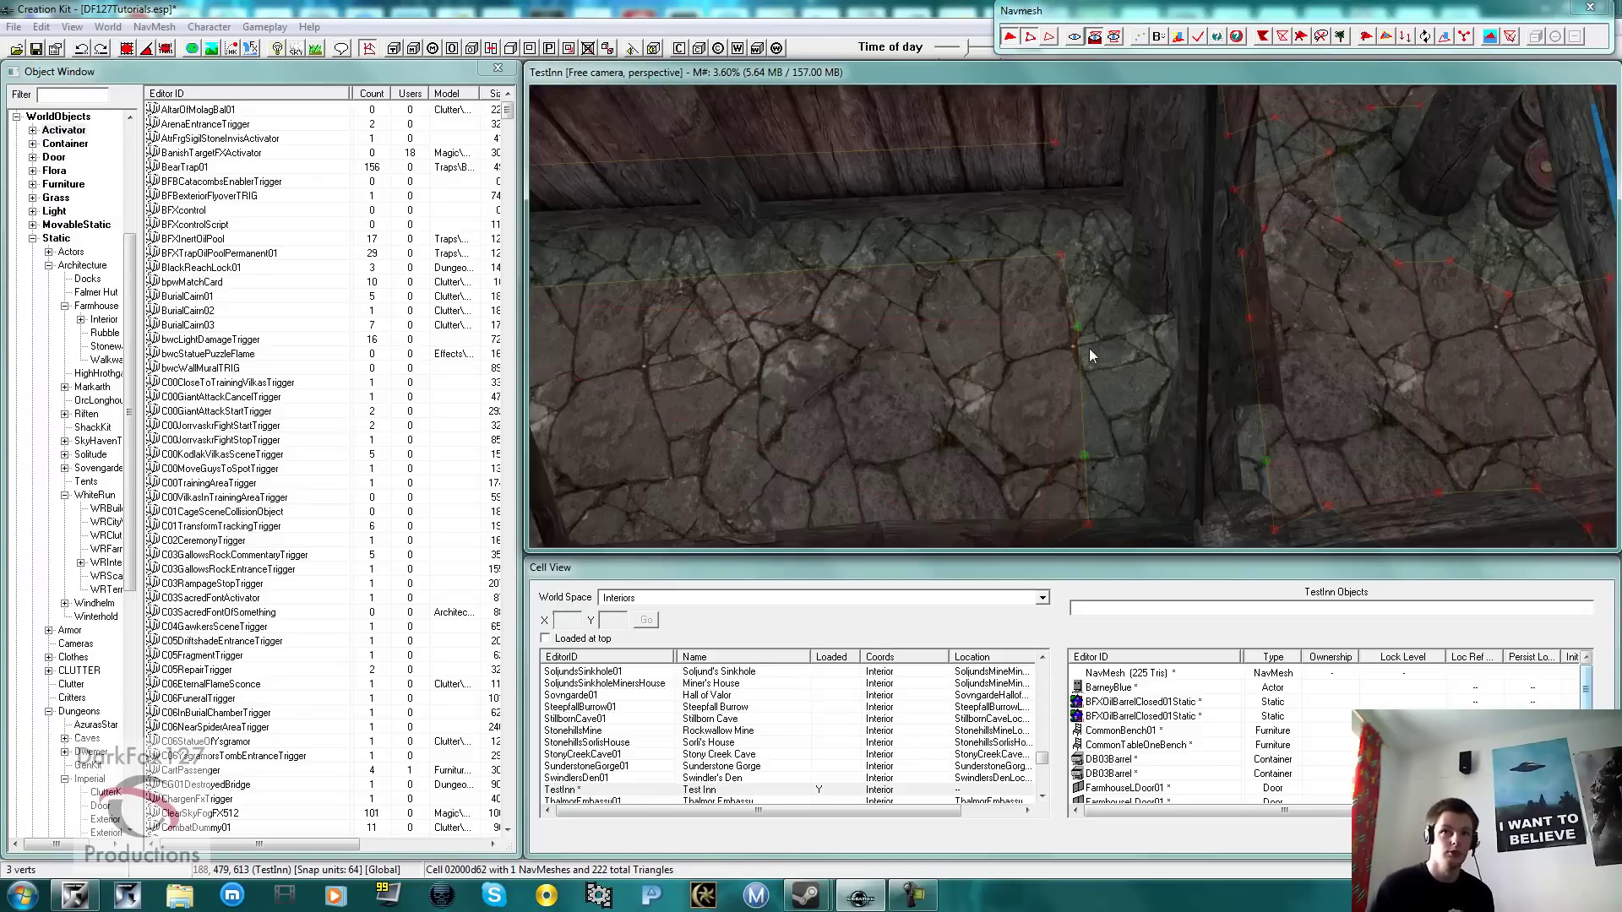
pyautogui.keyDown('shift'); pyautogui.moveTo(1121, 367); pyautogui.dragTo(1087, 367, button='middle'); pyautogui.keyUp('shift')
pyautogui.scroll(-2, 1067, 358)
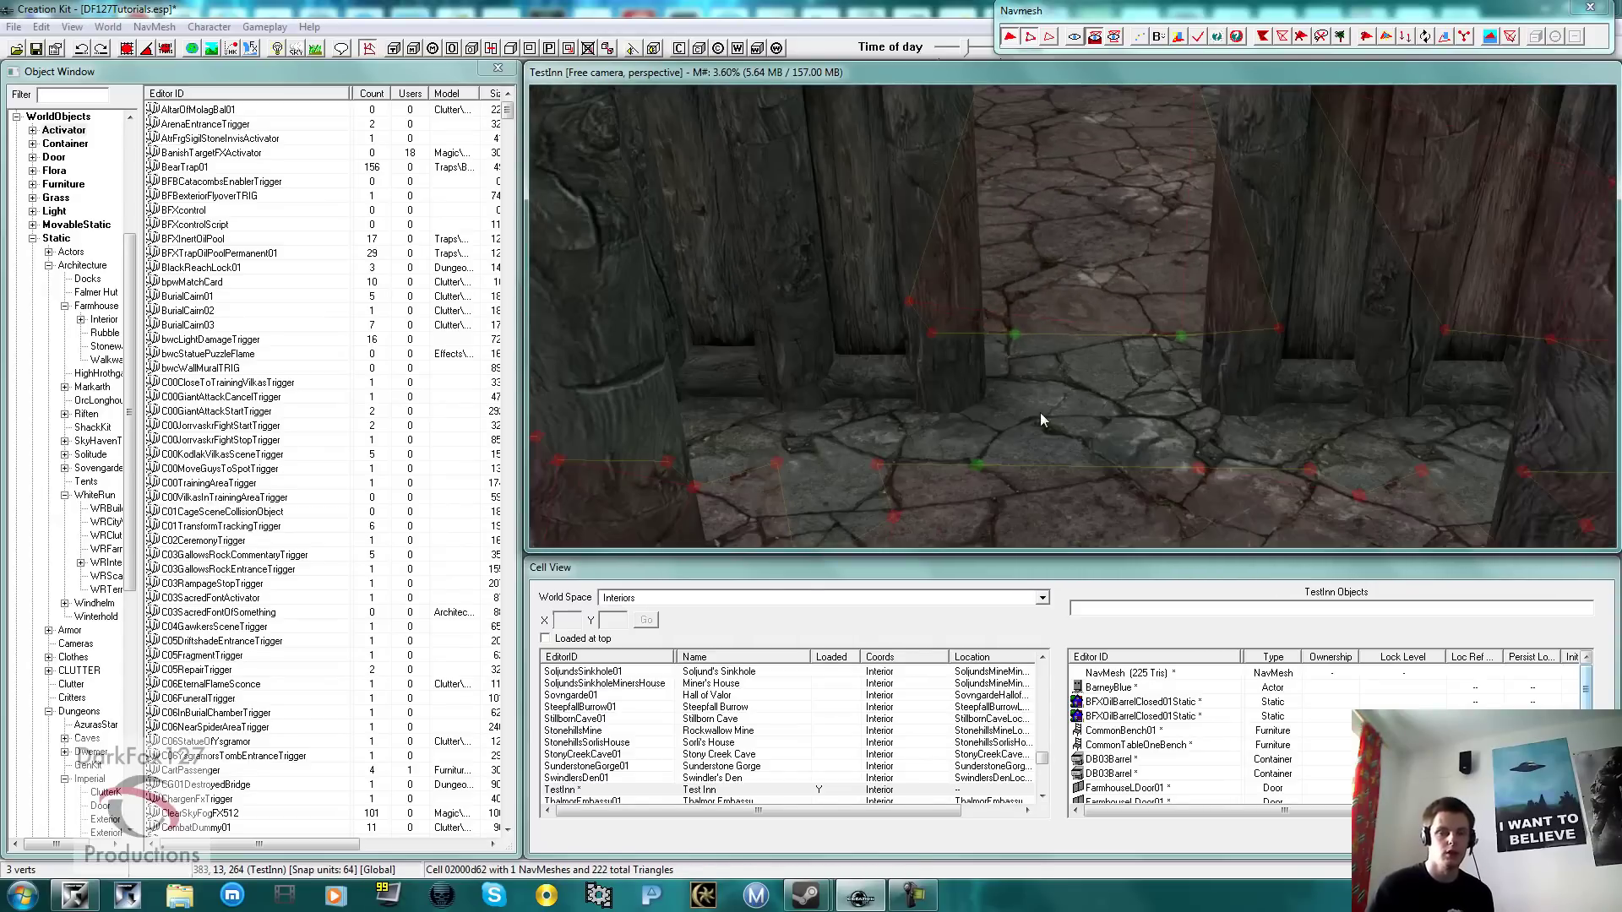
pyautogui.click(1099, 387)
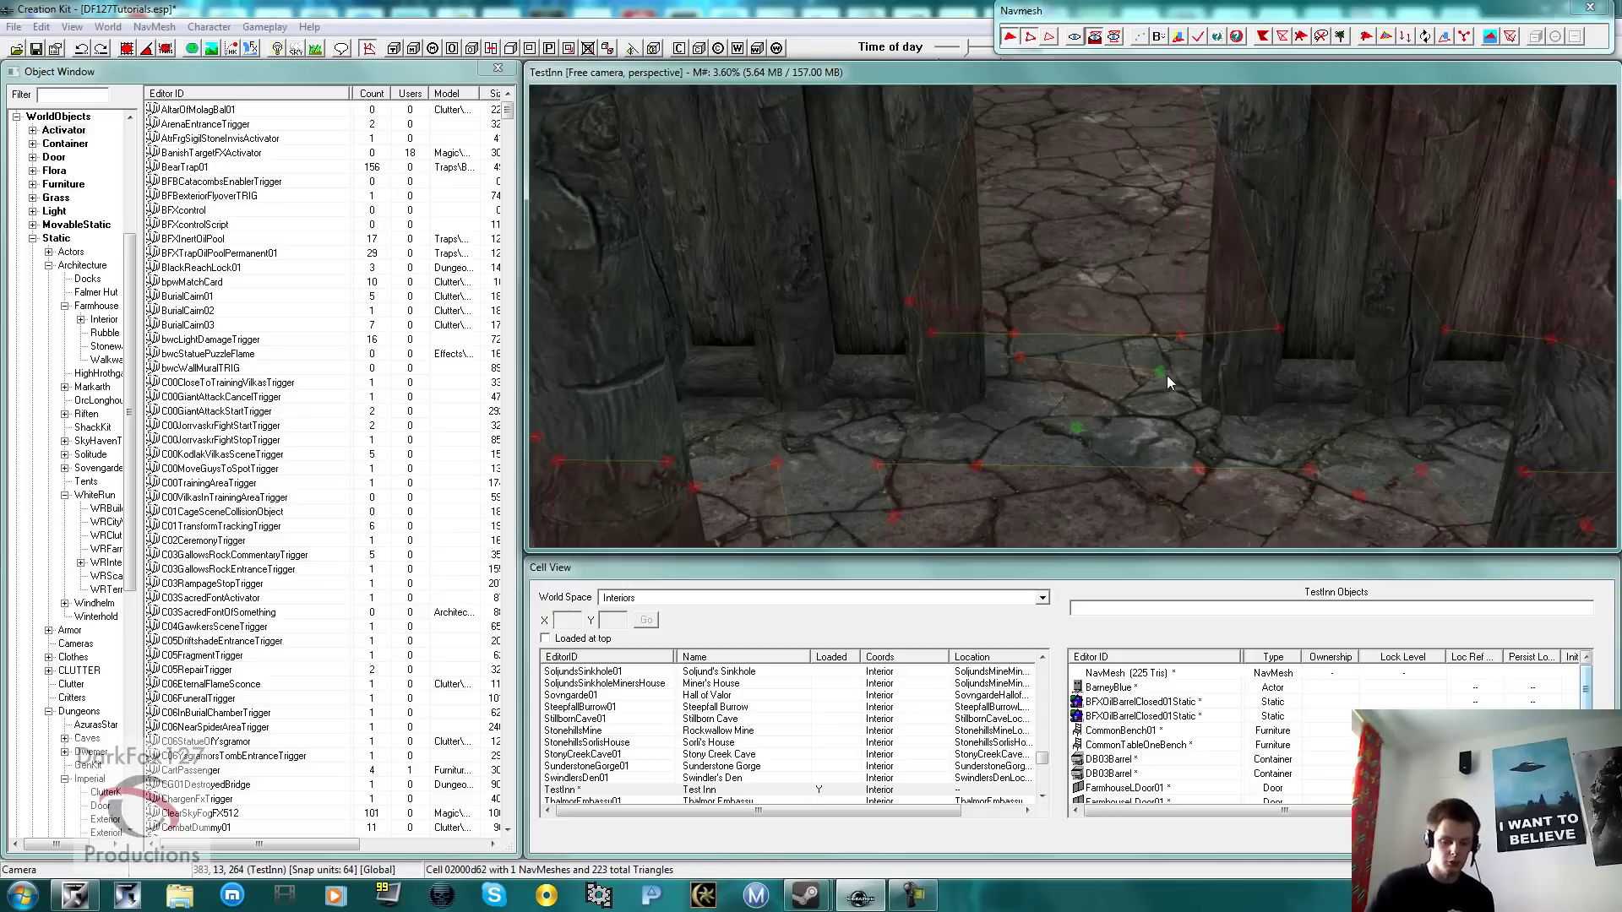
# Step: Bridge the doorway gap between the two navmesh sections with two triangles built from the four existing border vertices
pyautogui.click(1003, 306)
pyautogui.keyDown('ctrl'); pyautogui.moveTo(1002, 303); pyautogui.dragTo(999, 296); pyautogui.keyUp('ctrl')
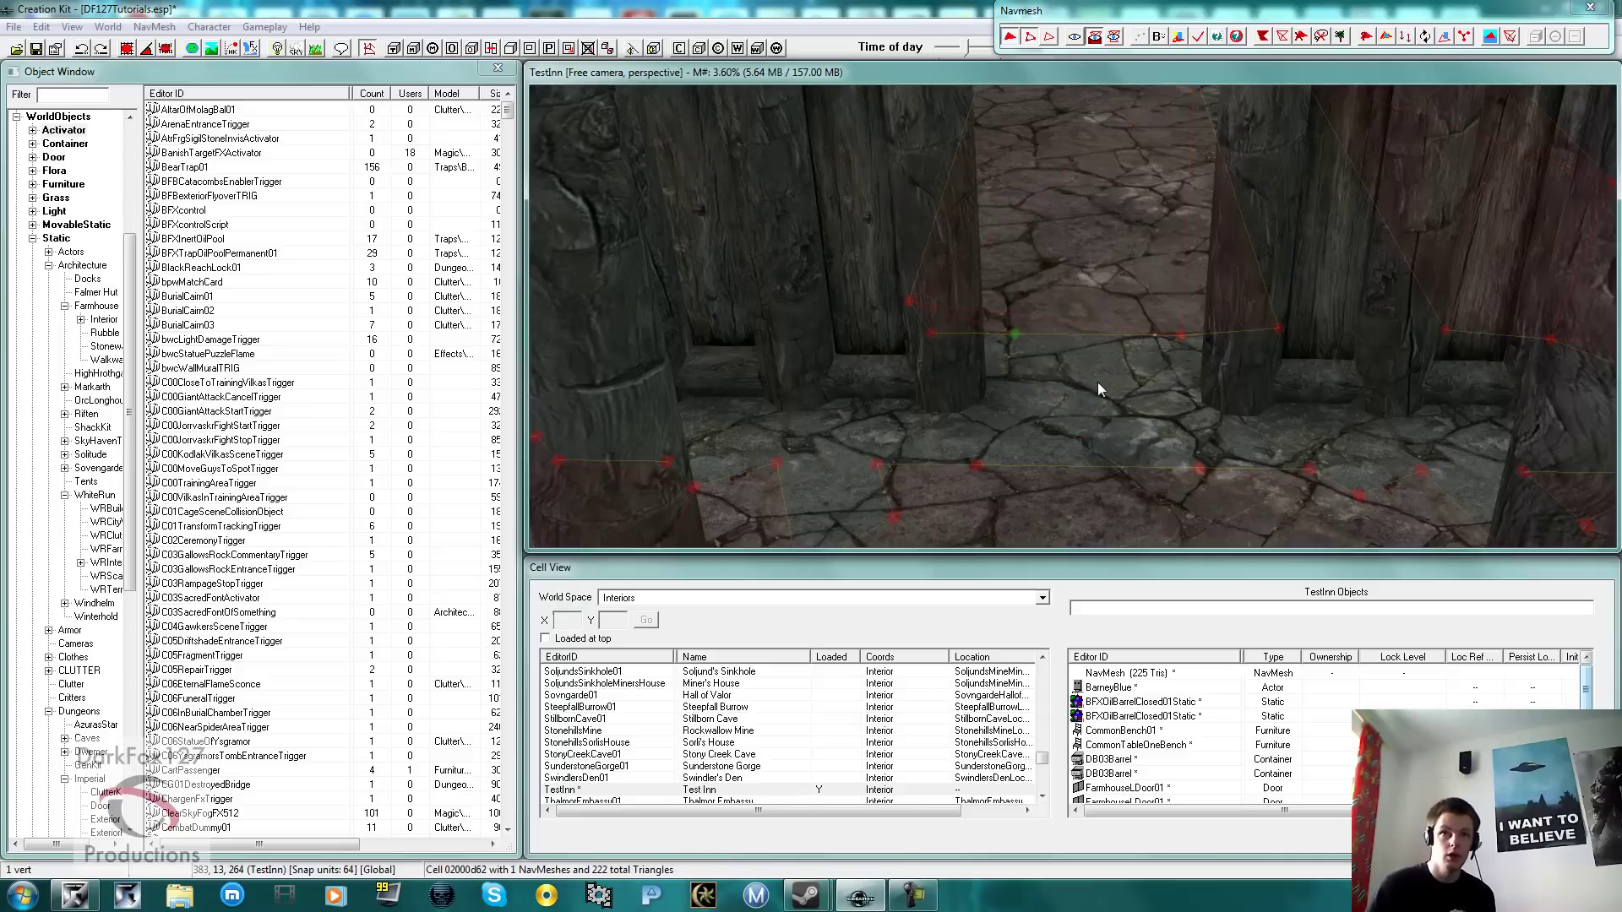
pyautogui.keyDown('ctrl'); pyautogui.moveTo(1097, 382); pyautogui.dragTo(1194, 328); pyautogui.keyUp('ctrl')
pyautogui.keyDown('ctrl'); pyautogui.moveTo(974, 463); pyautogui.dragTo(973, 464); pyautogui.keyUp('ctrl')
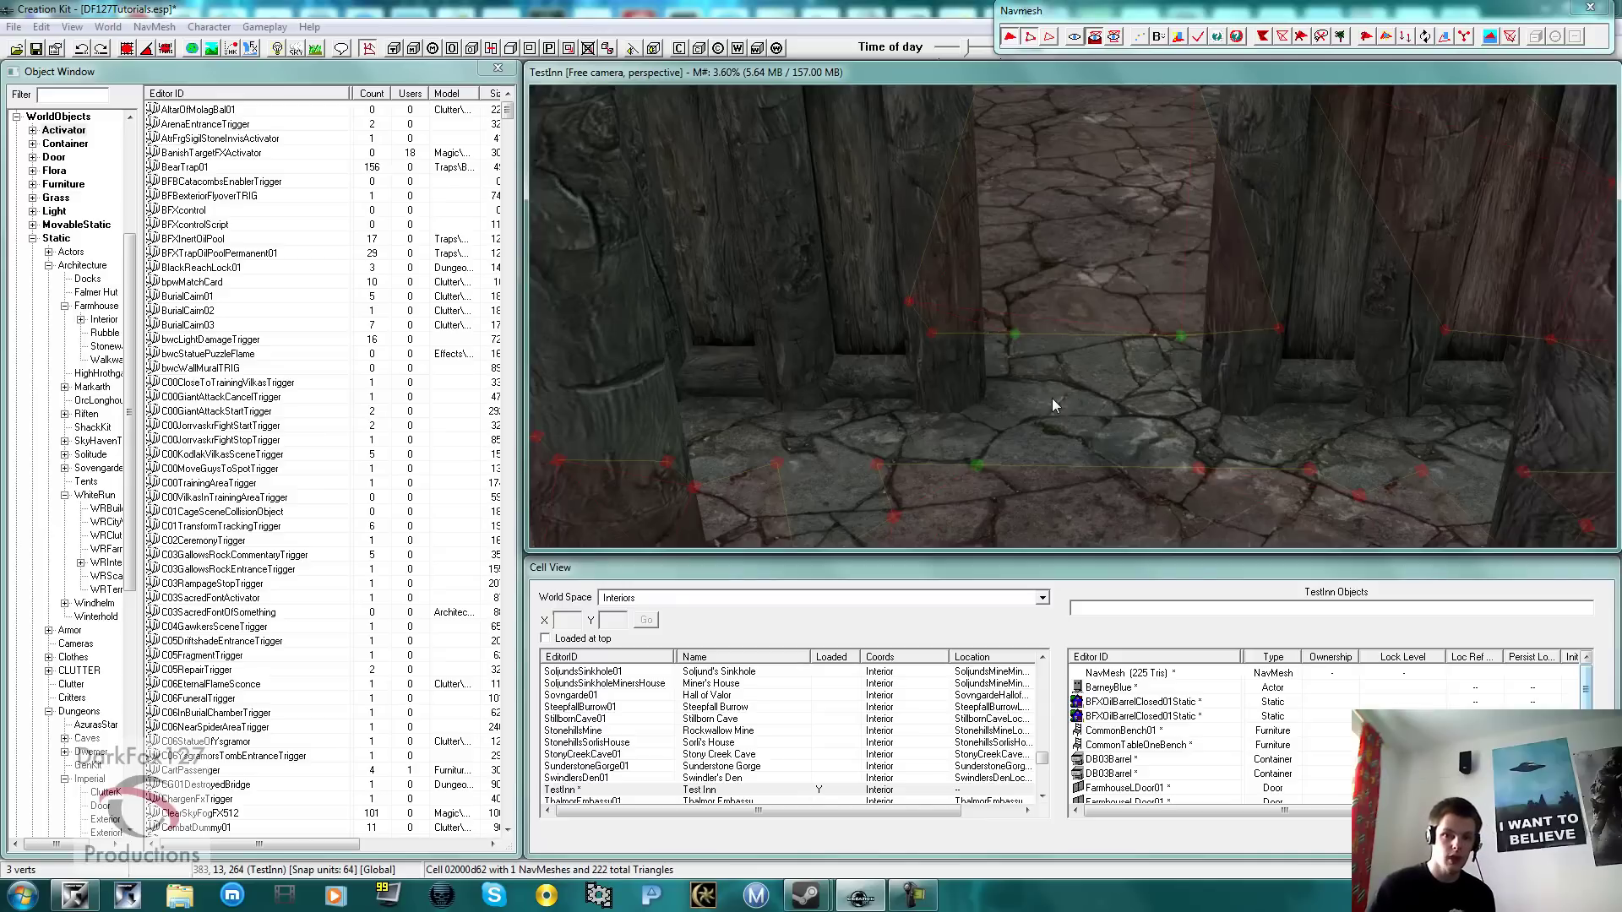
pyautogui.hotkey('ctrl', 'a')
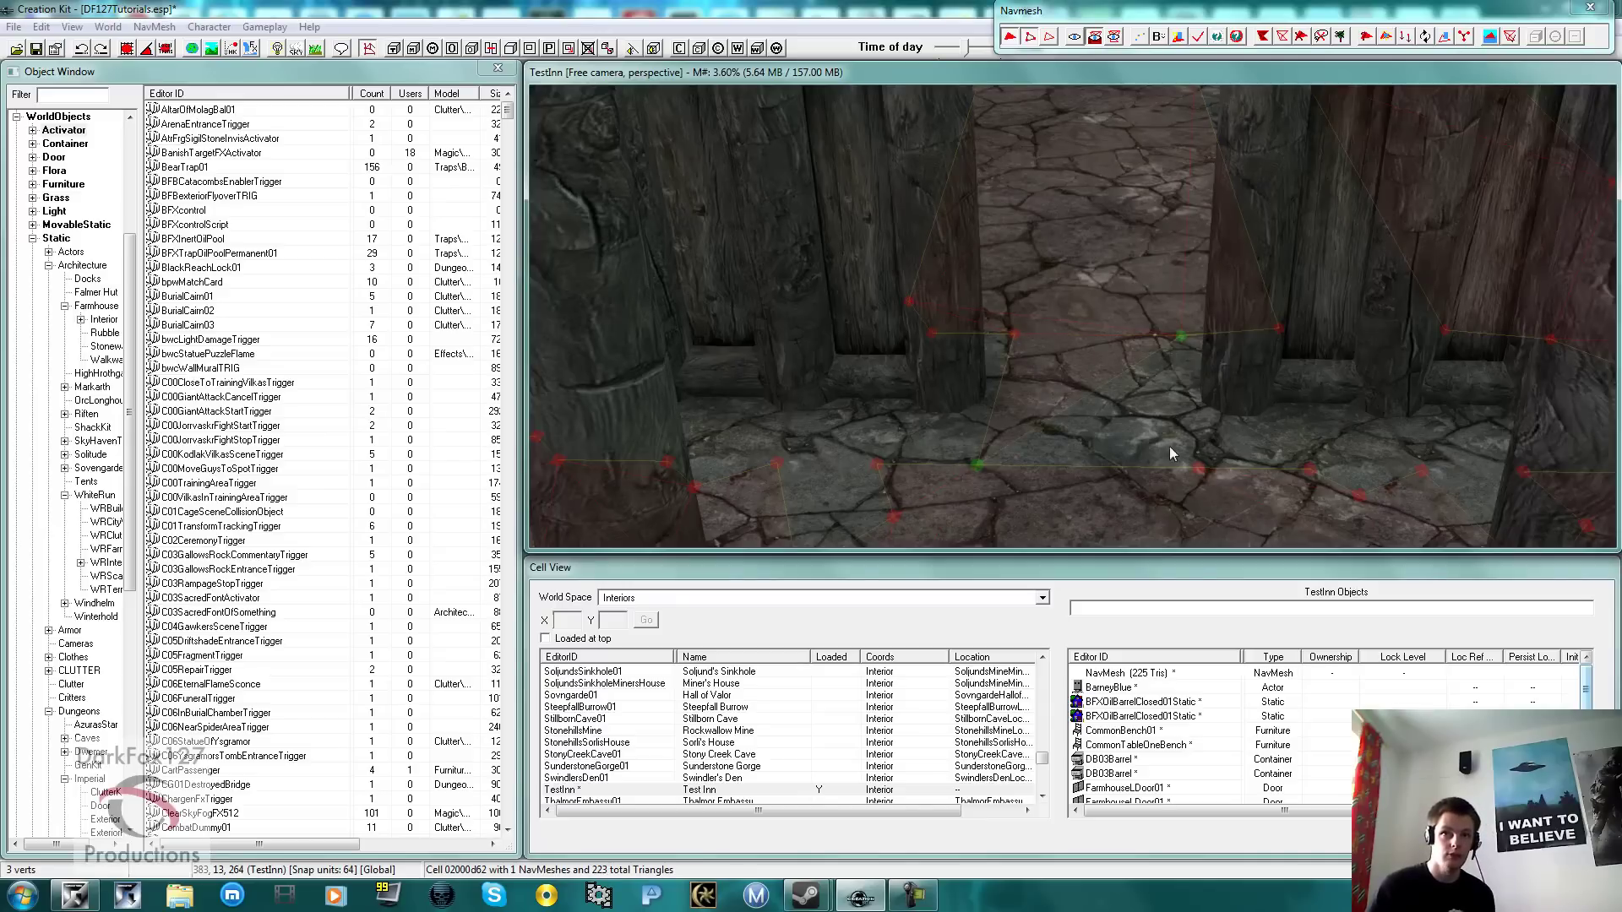
pyautogui.keyDown('ctrl'); pyautogui.click(1201, 470); pyautogui.keyUp('ctrl')
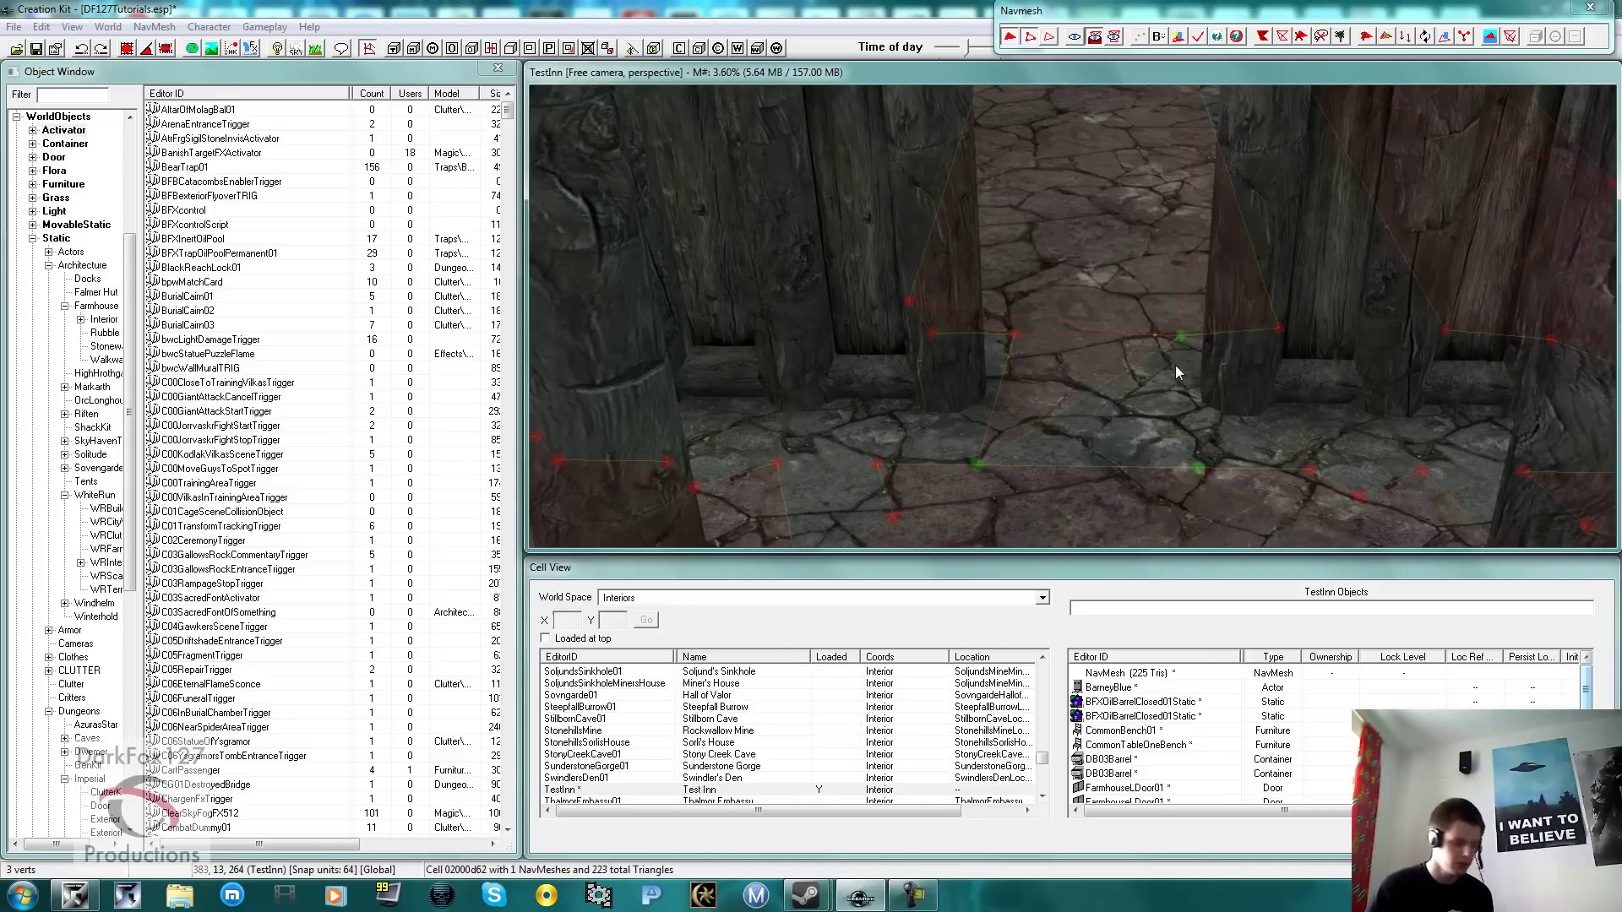
pyautogui.hotkey('ctrl', 'a')
# Step: Examine the bridged doorway and the inn's whole navmesh from above, checking individual triangles near the blue markers in the main hall
pyautogui.scroll(4, 1173, 389)
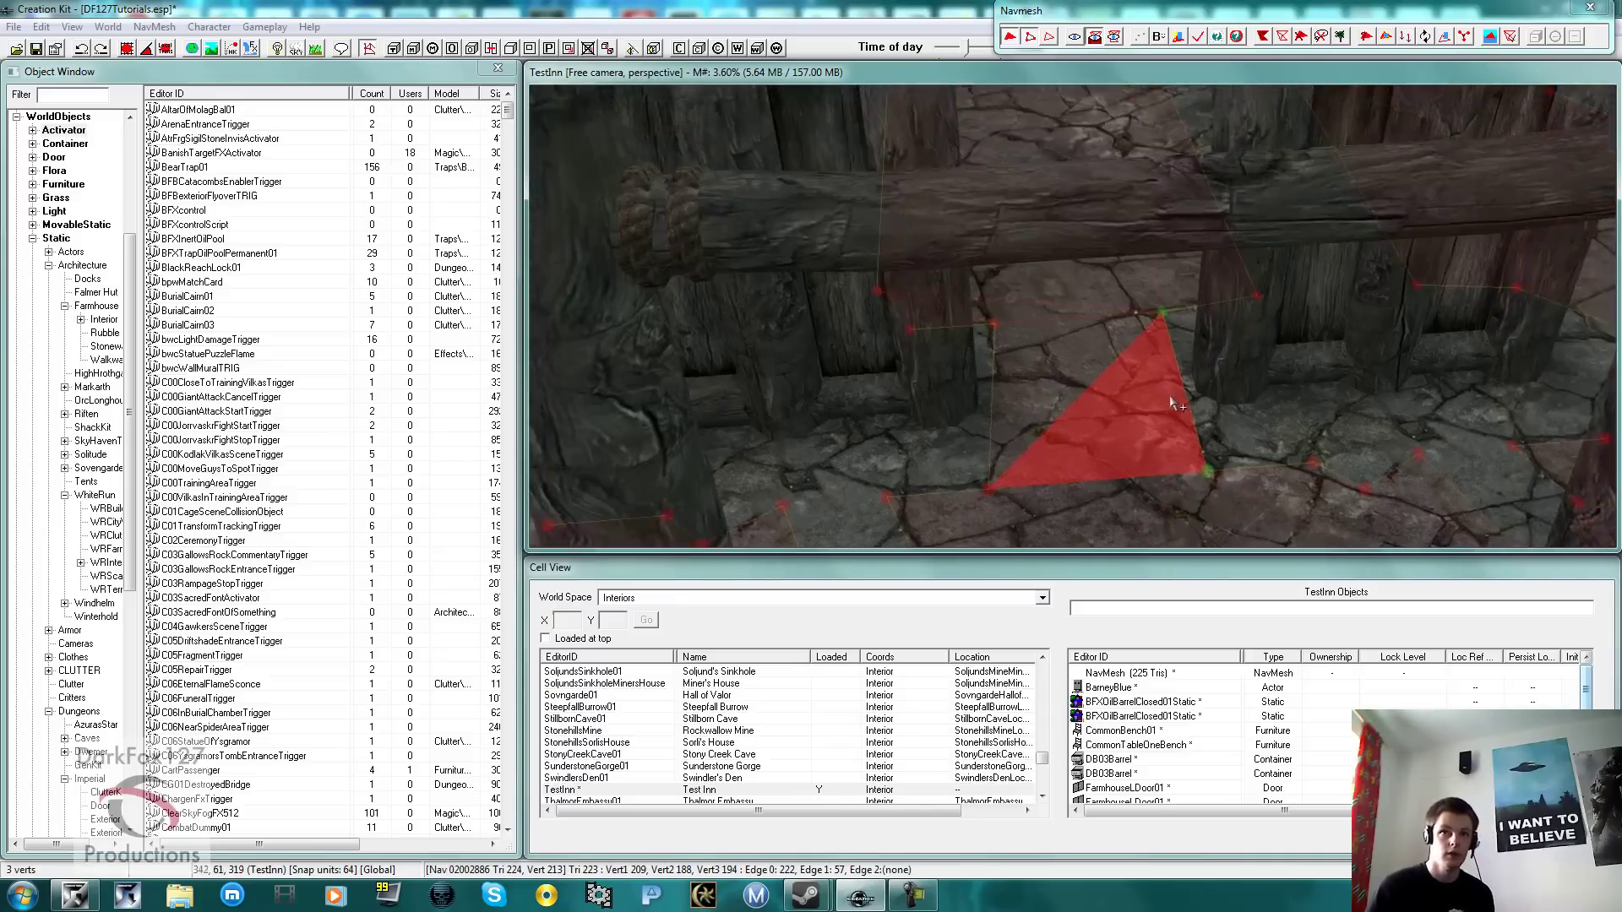
pyautogui.scroll(-5, 1172, 409)
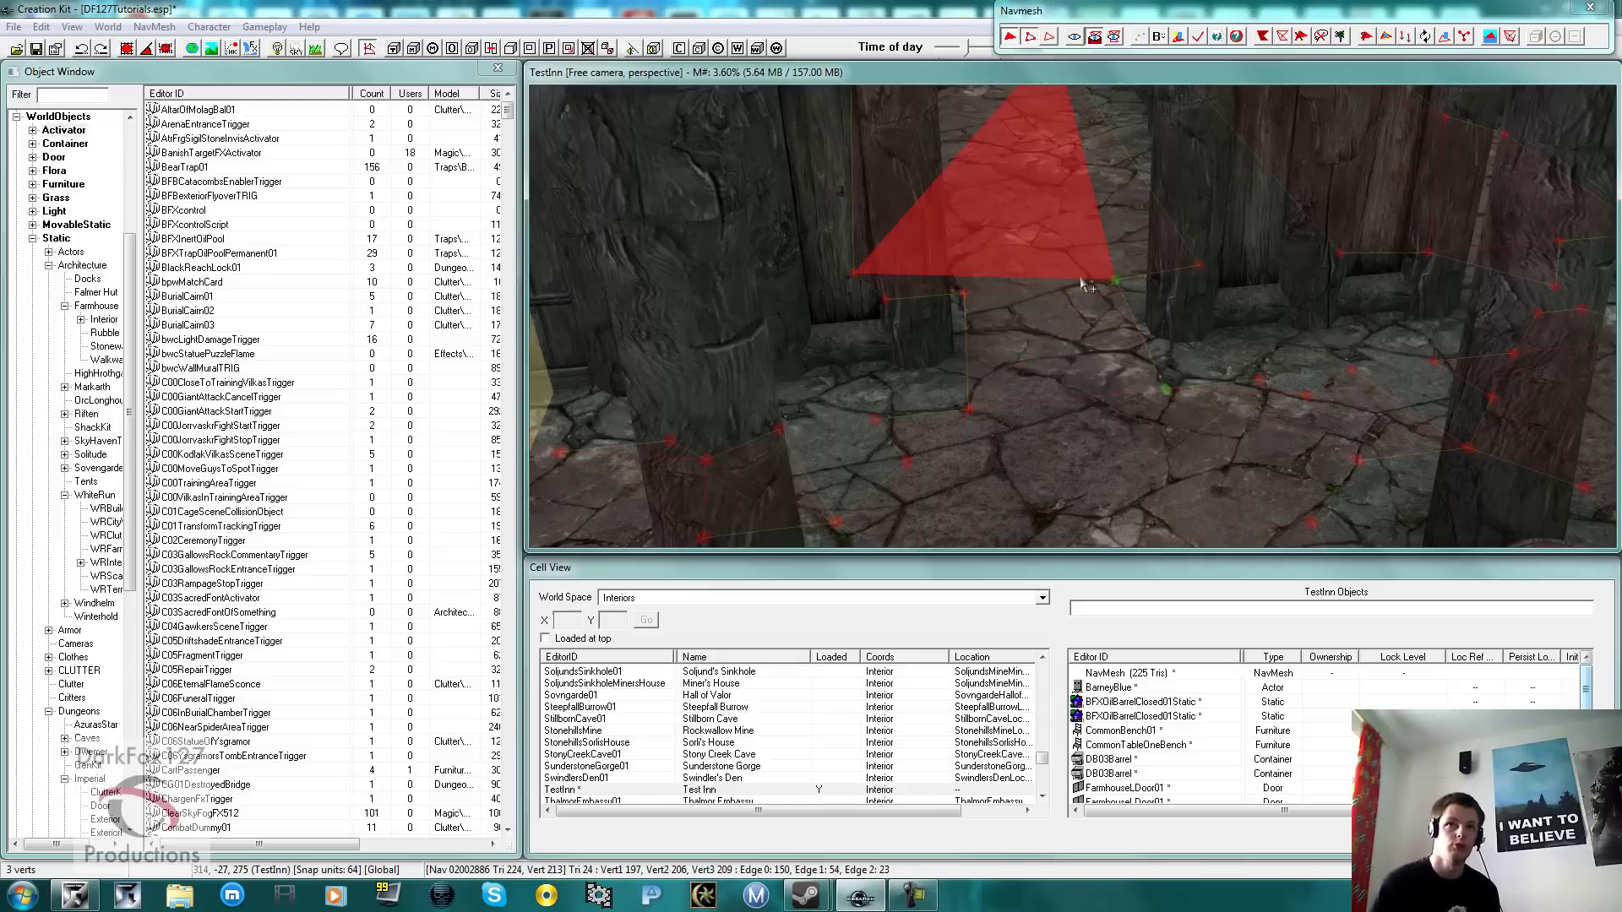
pyautogui.scroll(-3, 1083, 284)
pyautogui.keyDown('shift'); pyautogui.moveTo(1083, 284); pyautogui.dragTo(1123, 307, button='middle'); pyautogui.keyUp('shift')
pyautogui.scroll(-5, 1118, 343)
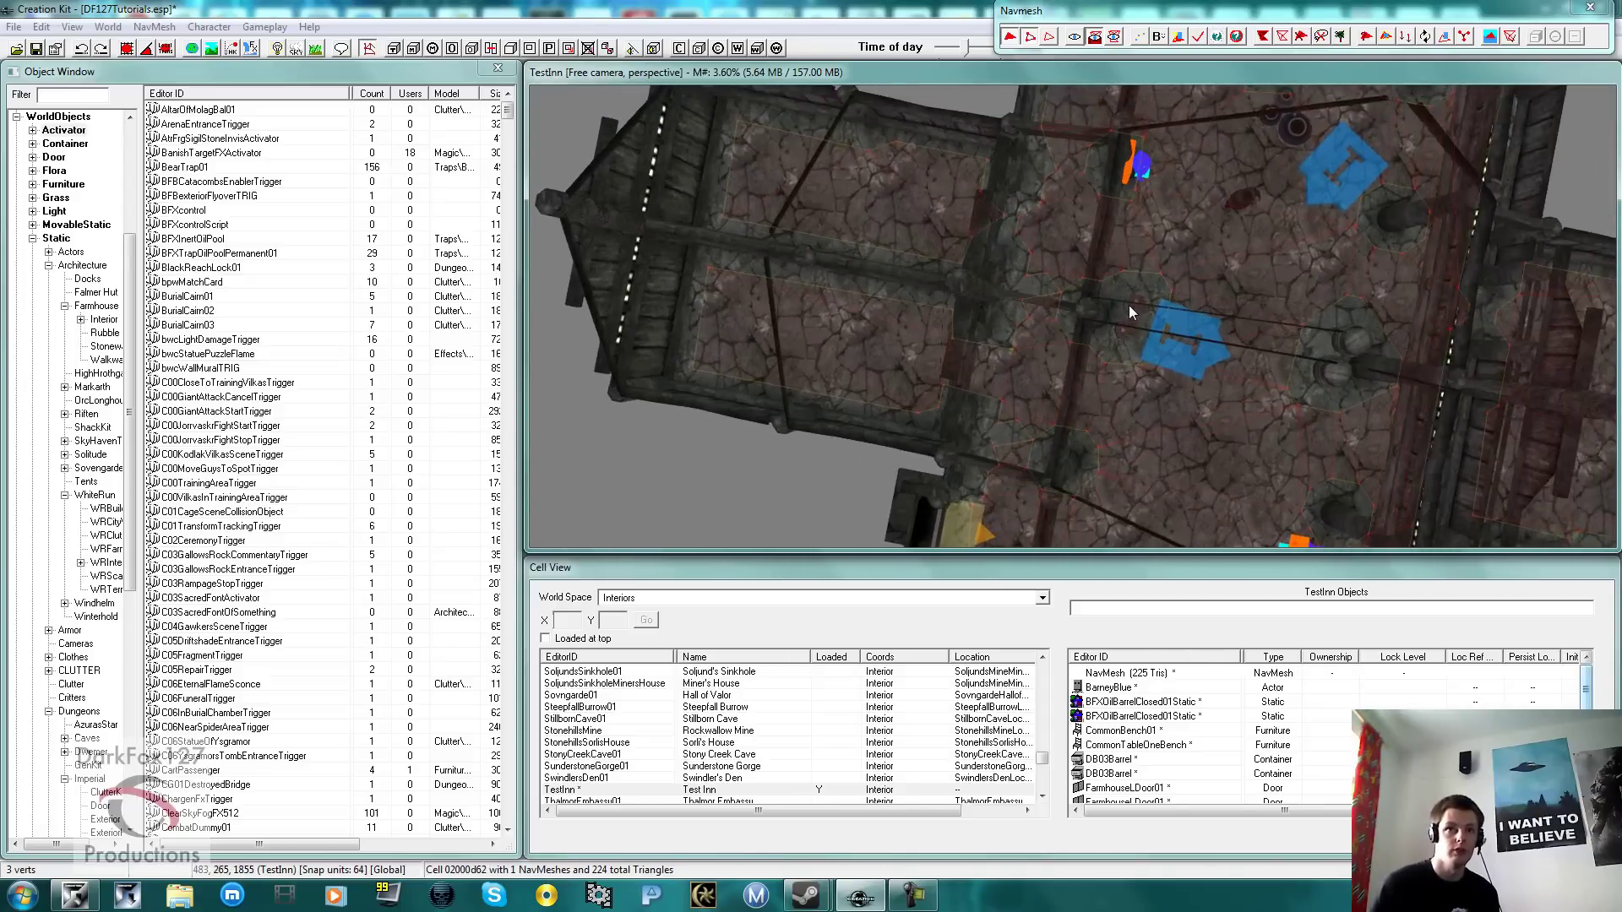
pyautogui.click(1130, 275)
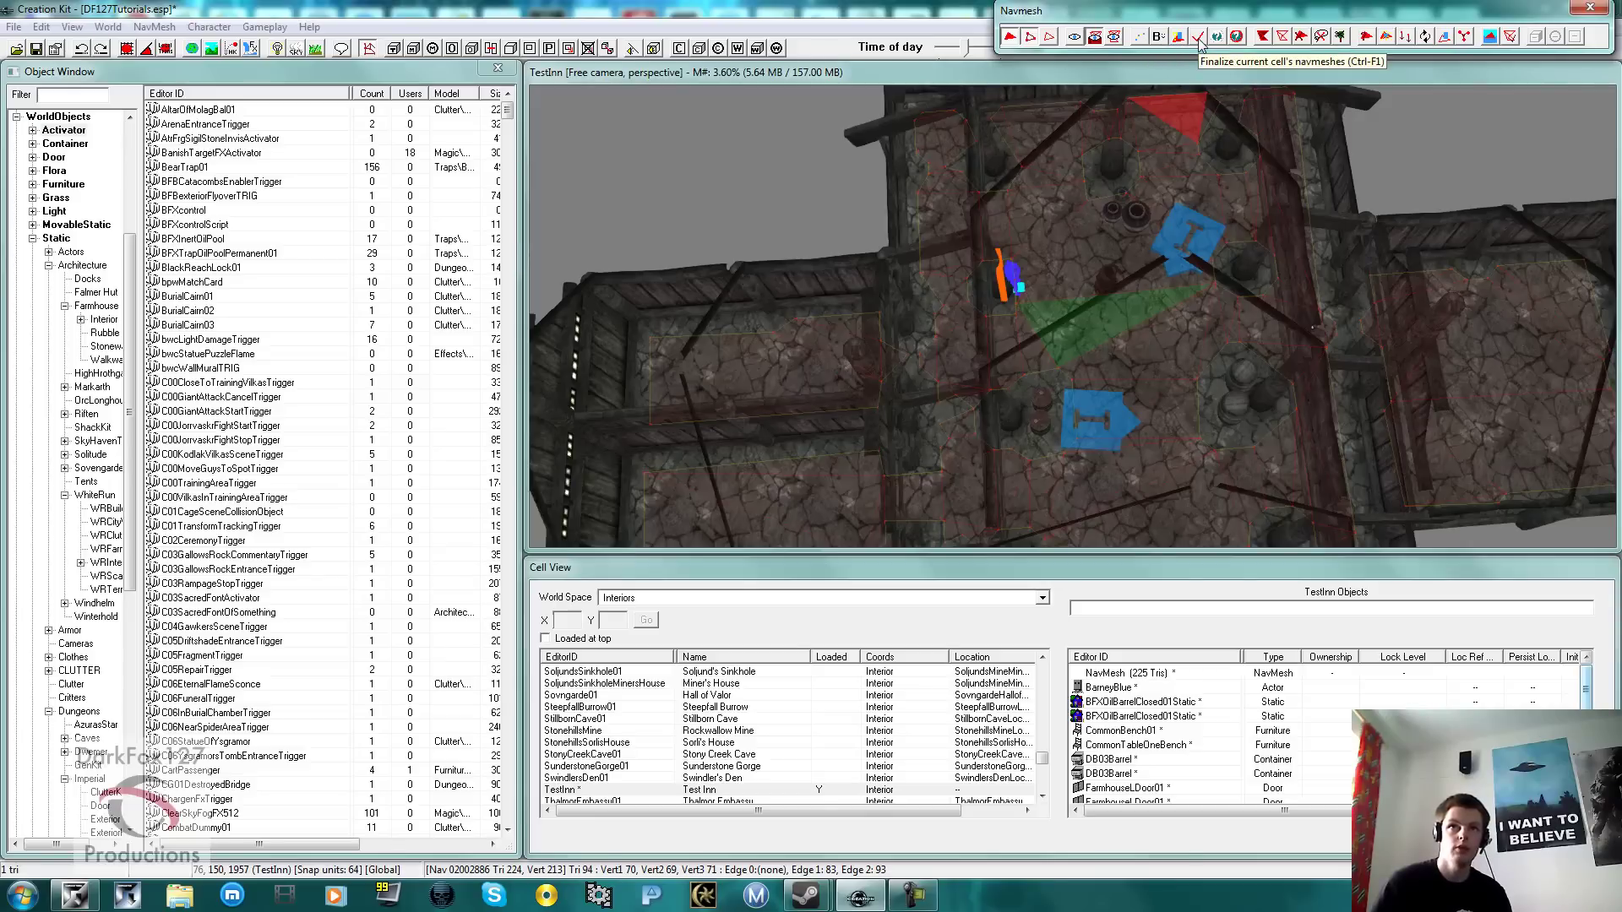
pyautogui.moveTo(1157, 315); pyautogui.dragTo(1152, 291, button='middle')
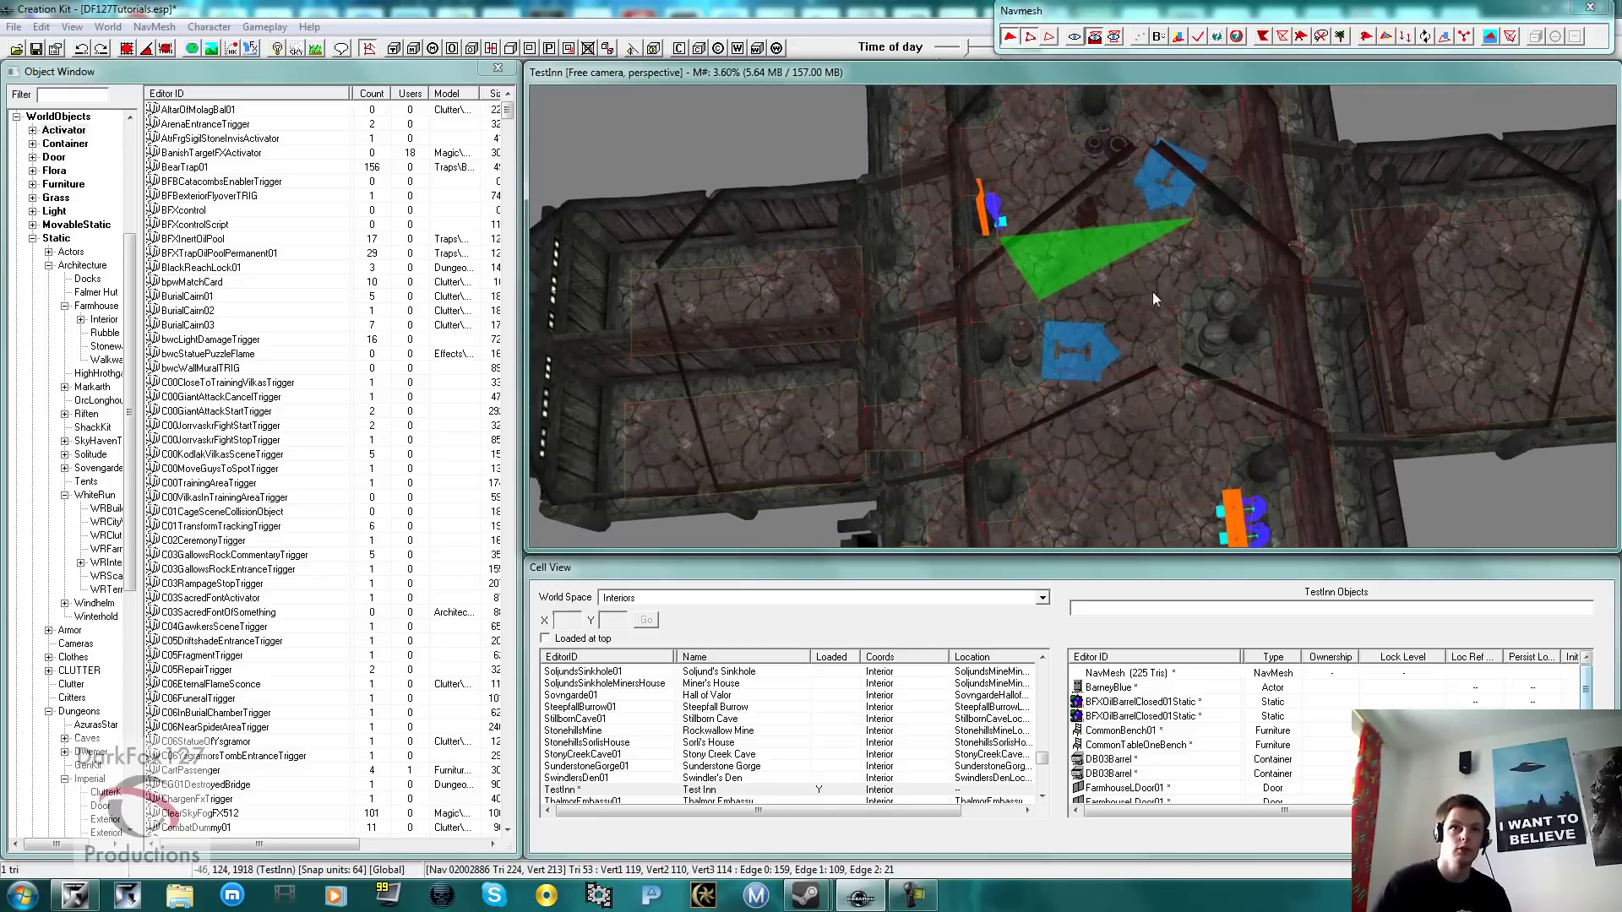
pyautogui.scroll(-2, 1149, 290)
pyautogui.scroll(-1, 1147, 289)
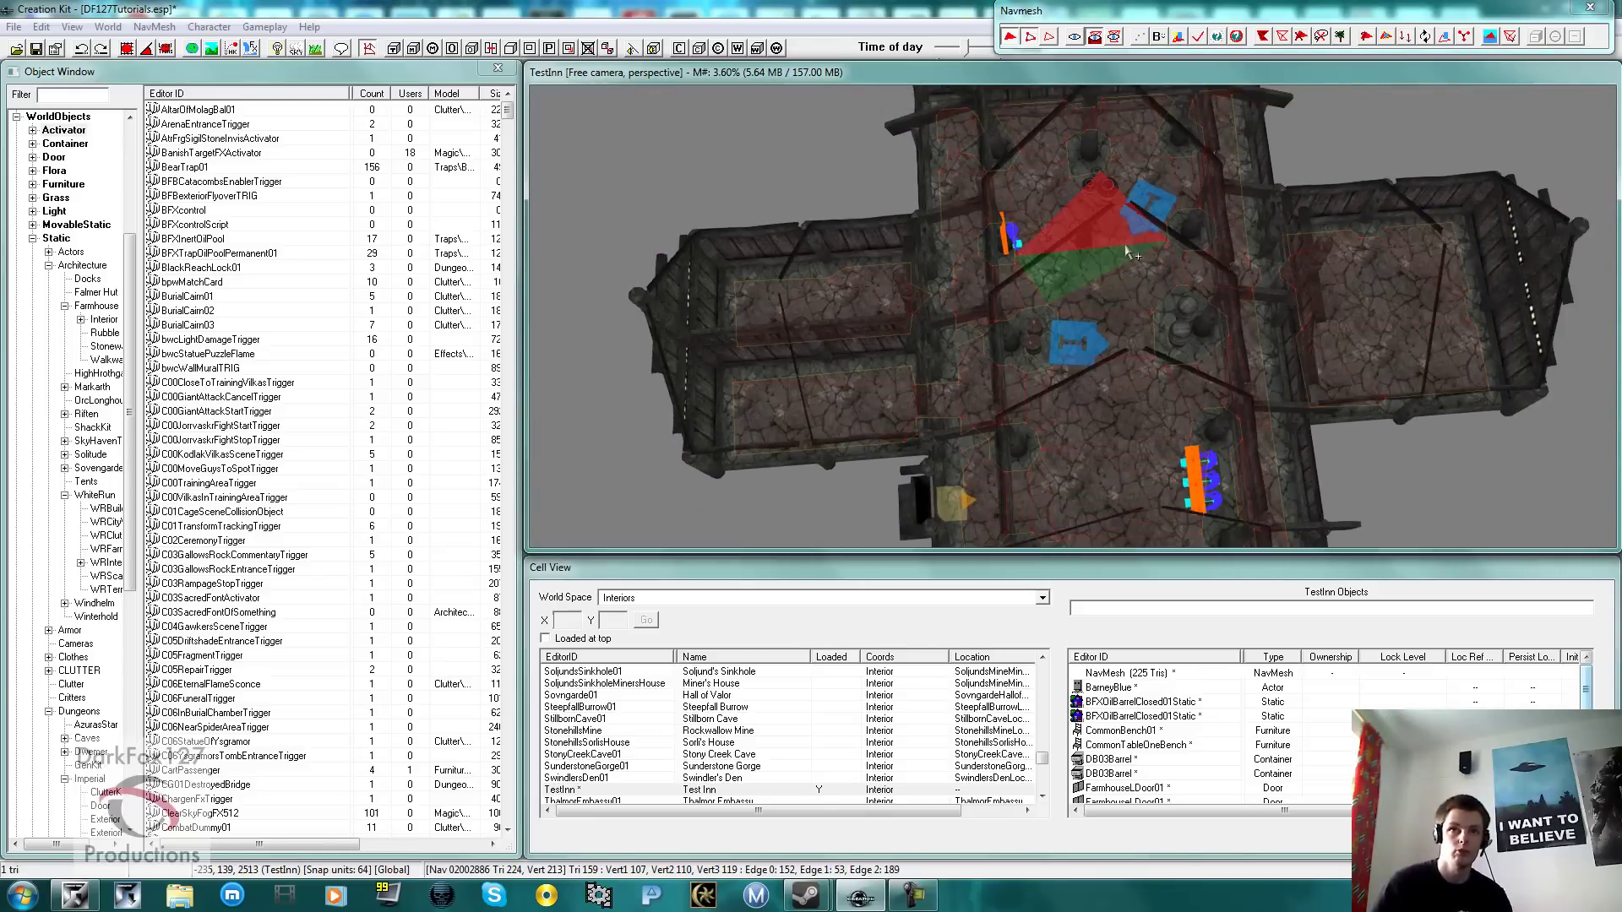
pyautogui.click(1124, 212)
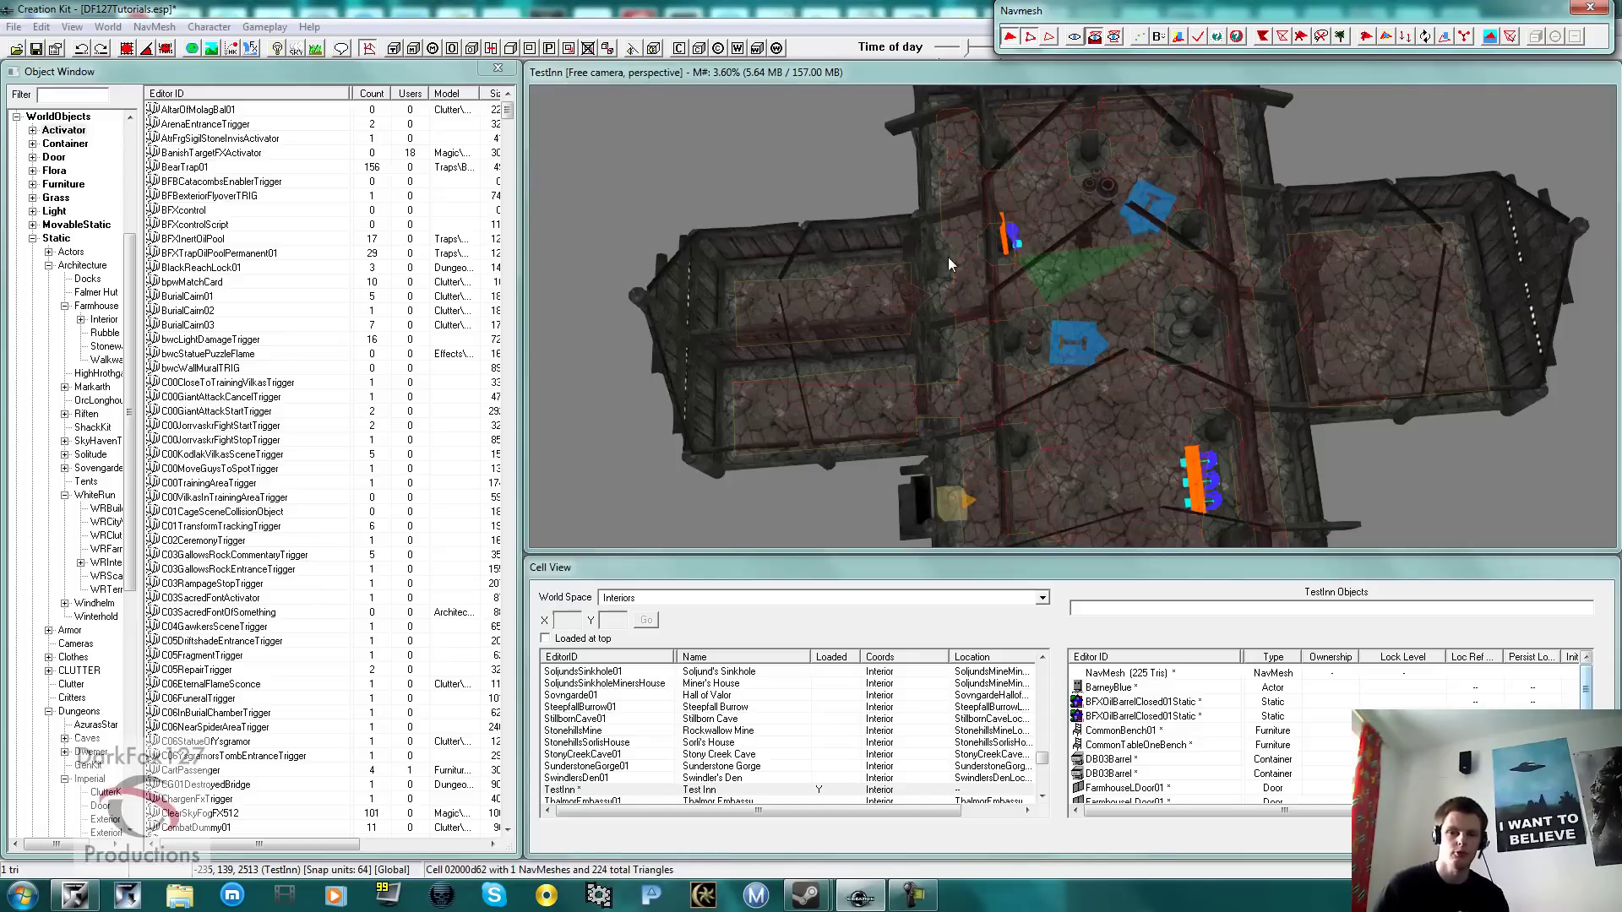
pyautogui.click(1067, 338)
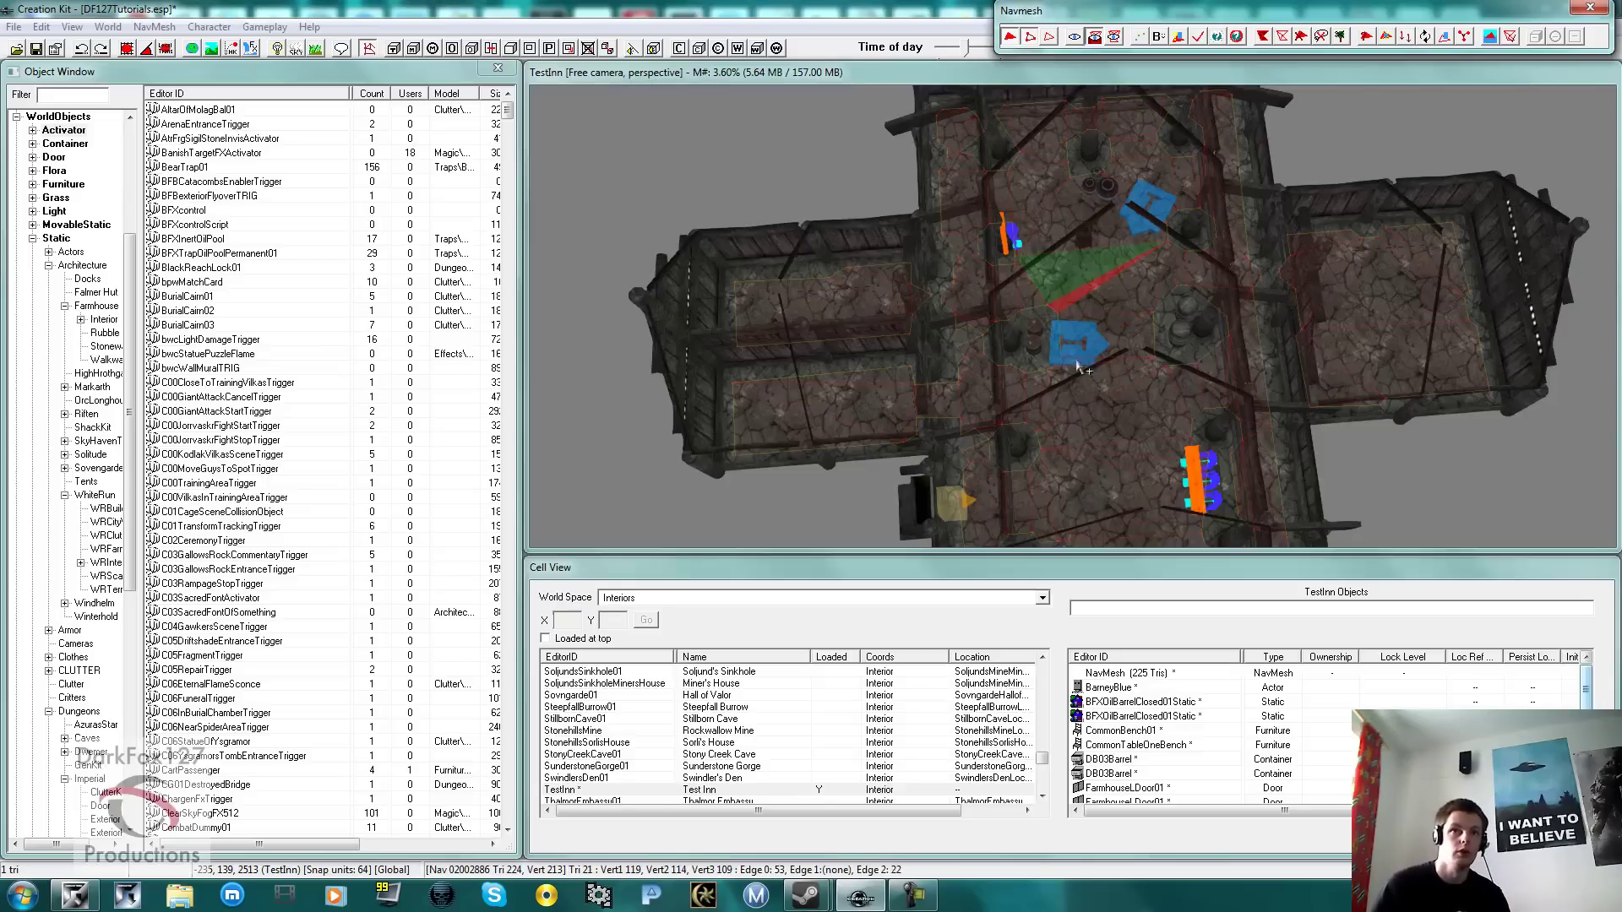
pyautogui.click(1096, 234)
pyautogui.press('Delete')
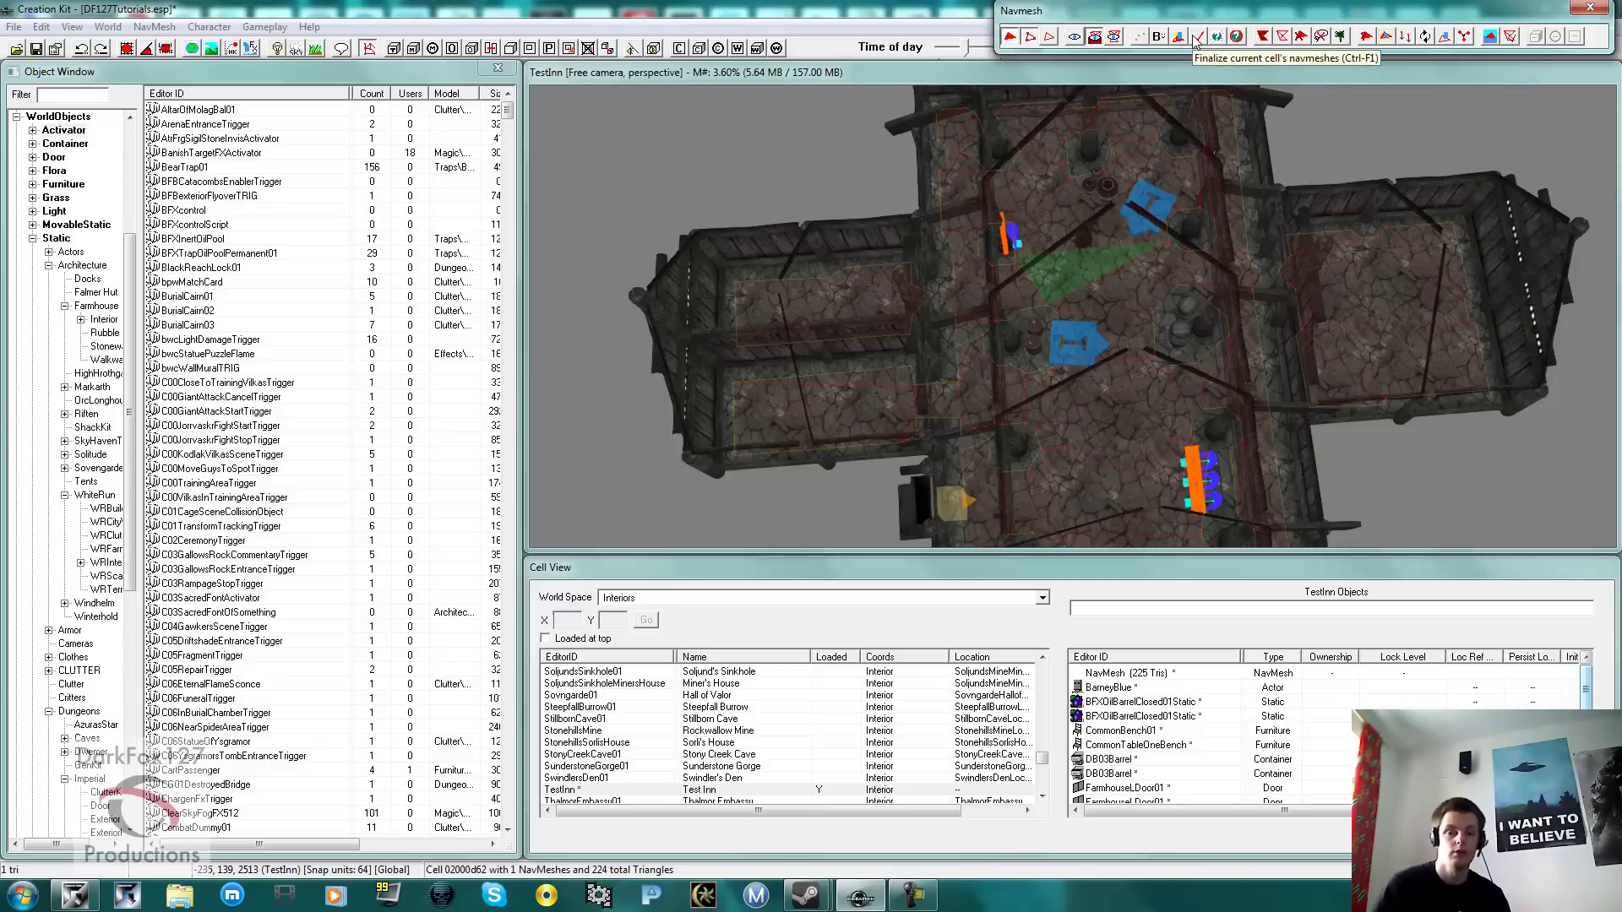
# Step: Examine the navmesh triangles around the yellow door and its orange teleport marker, from above and from the front
pyautogui.moveTo(1081, 269); pyautogui.dragTo(1202, 132, button='middle')
pyautogui.scroll(5, 1115, 292)
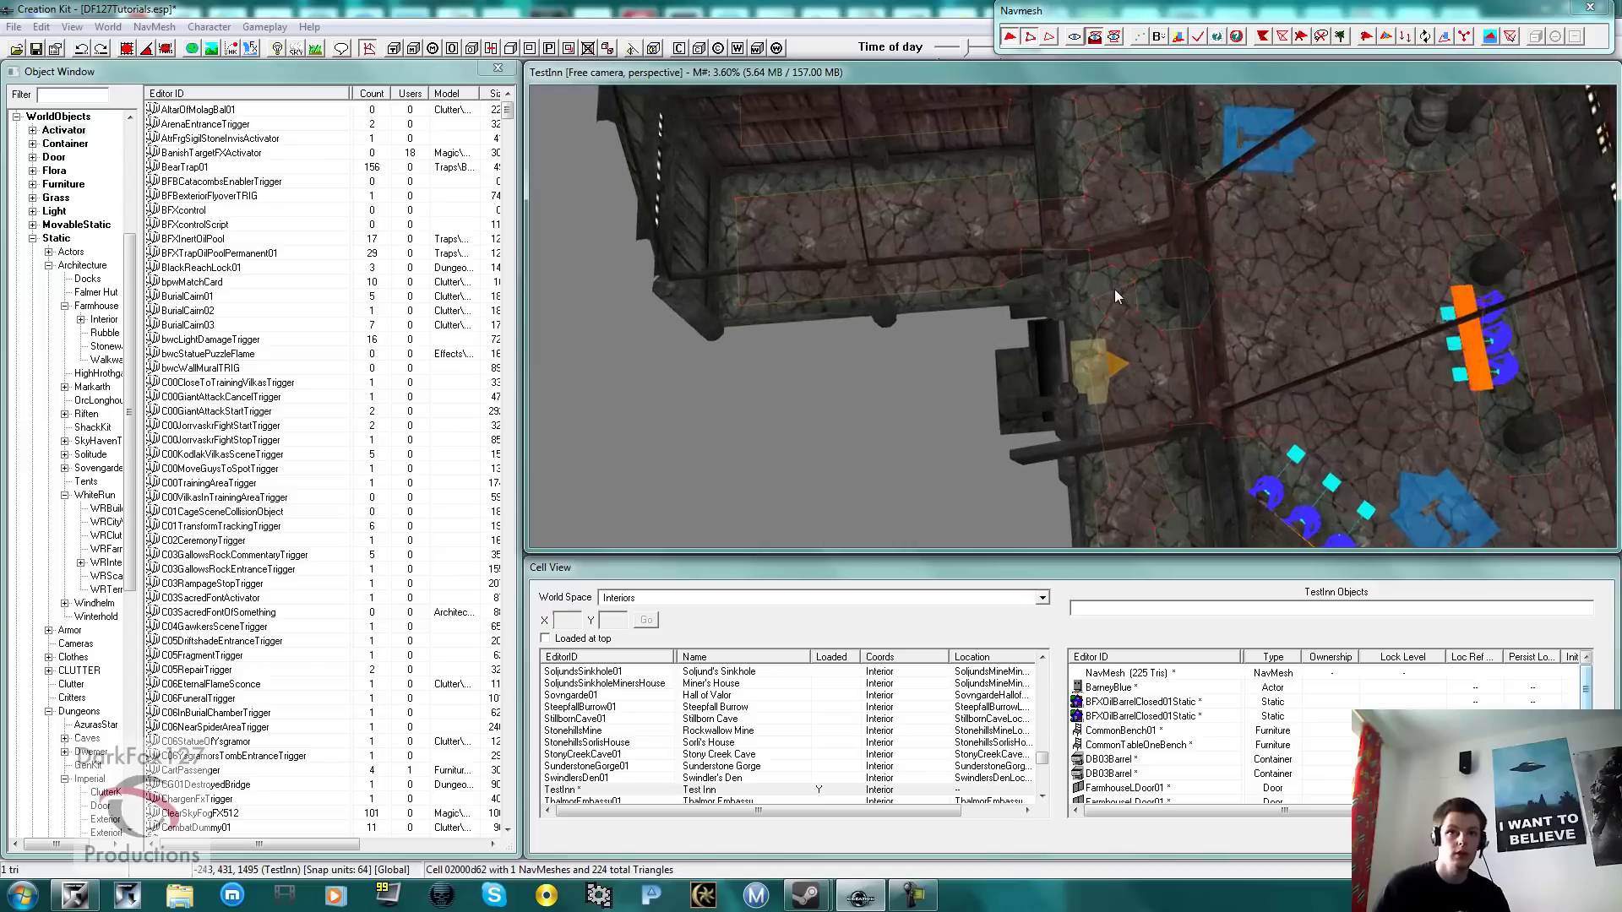
pyautogui.scroll(2, 1112, 285)
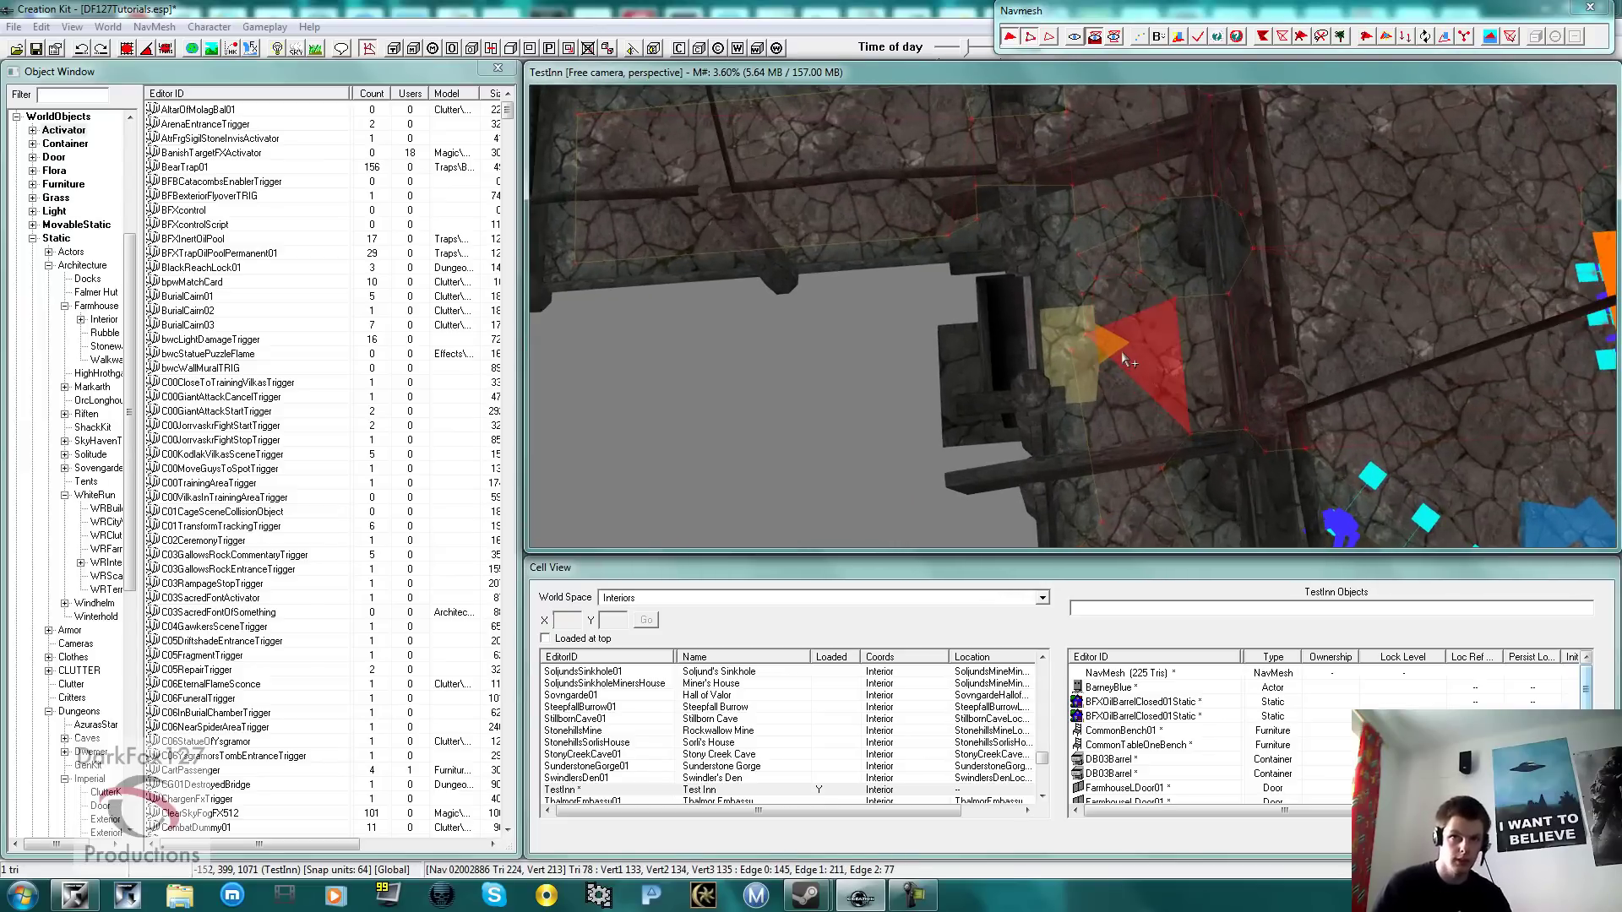
pyautogui.click(1105, 405)
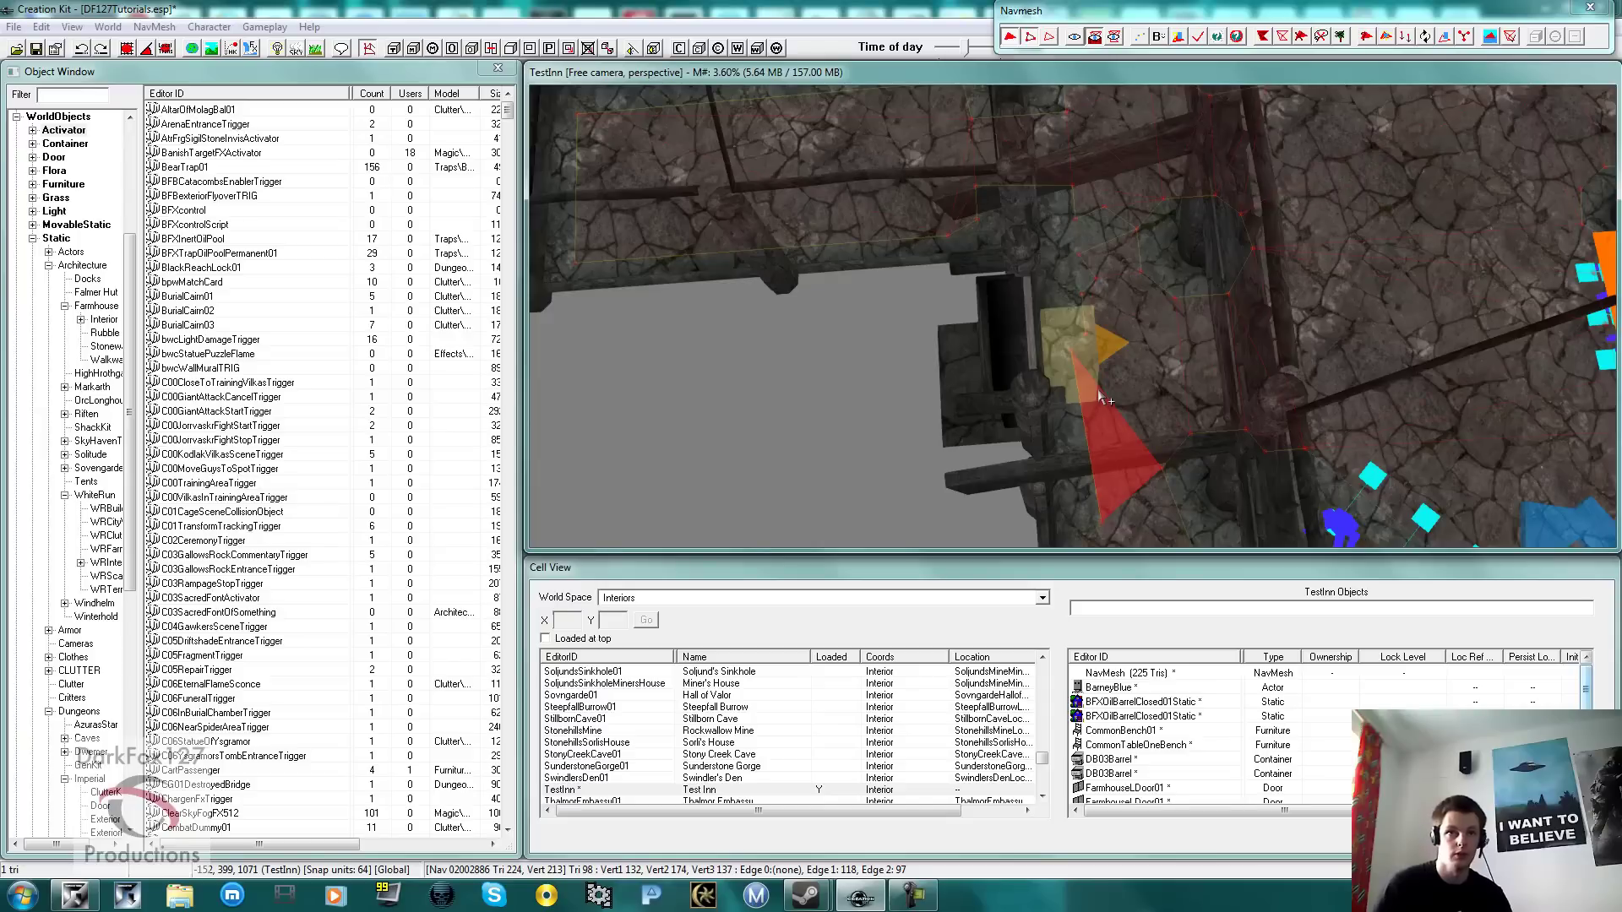
pyautogui.click(1145, 411)
pyautogui.click(1132, 376)
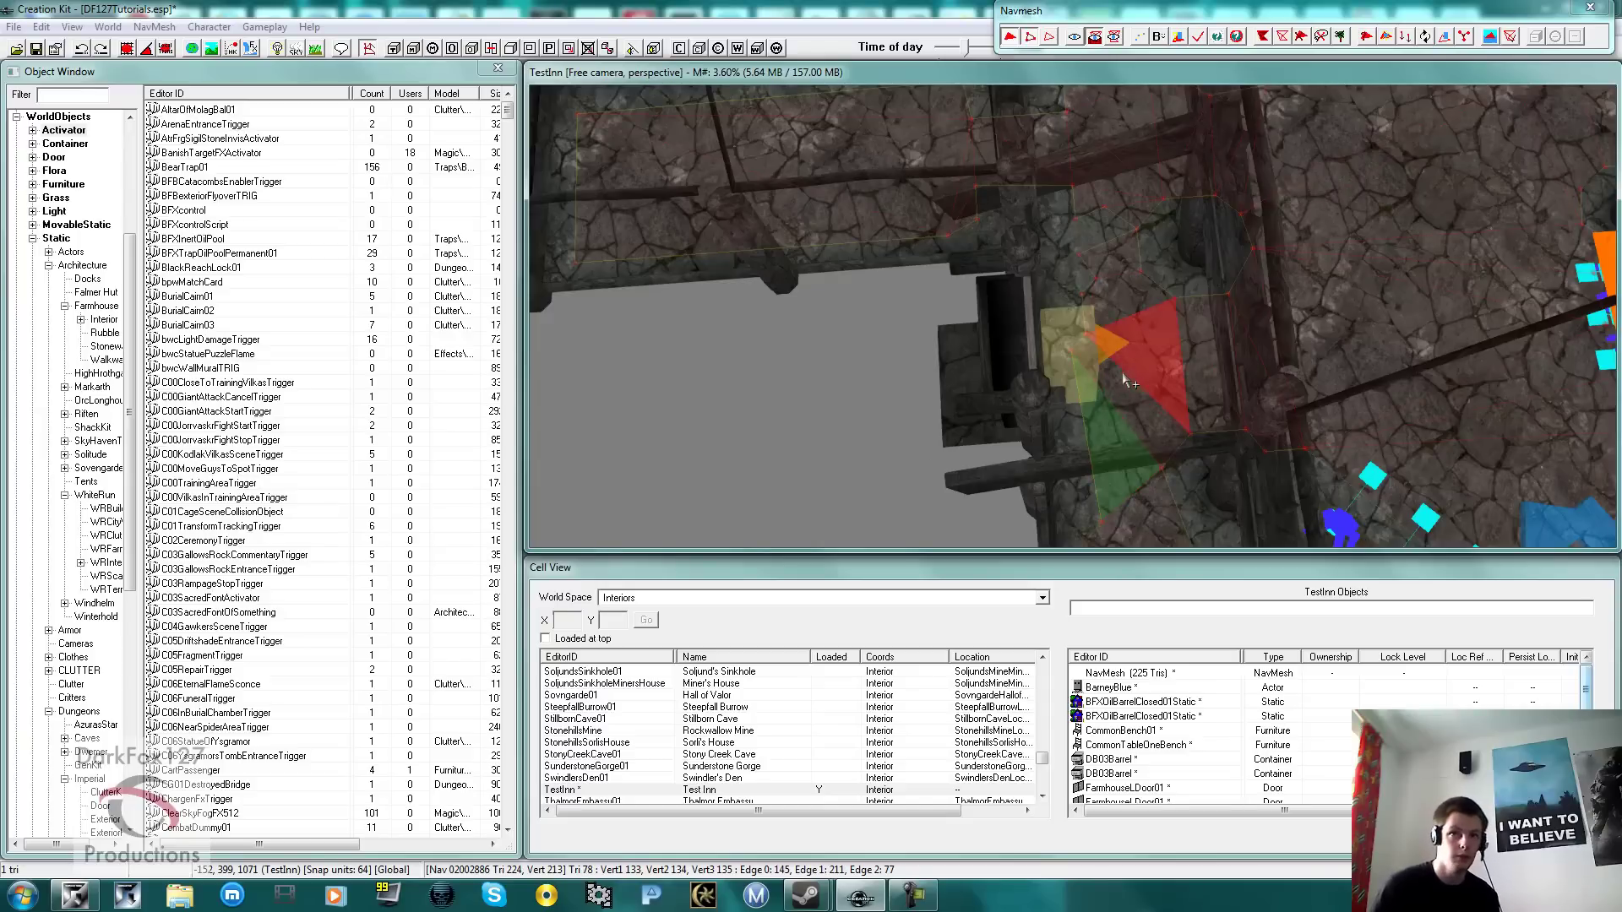
pyautogui.press('shift')
pyautogui.keyDown('shift'); pyautogui.moveTo(1073, 414); pyautogui.dragTo(1071, 373, button='middle'); pyautogui.keyUp('shift')
pyautogui.scroll(-2, 1066, 383)
pyautogui.click(1058, 384)
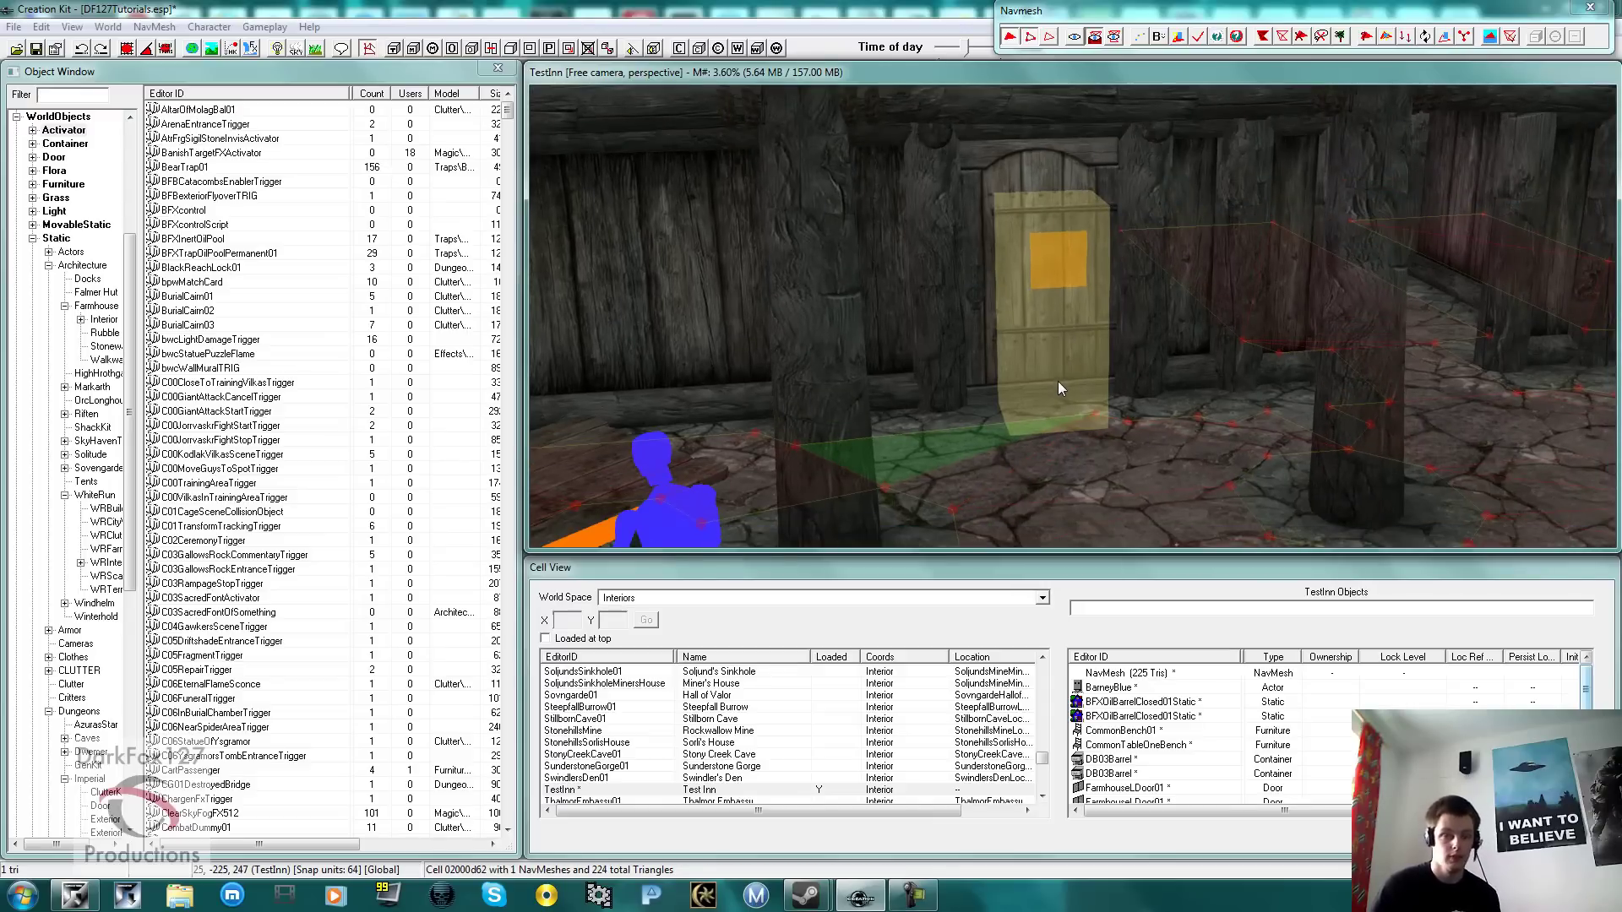
pyautogui.keyDown('shift'); pyautogui.moveTo(1068, 363); pyautogui.dragTo(1057, 396, button='middle'); pyautogui.keyUp('shift')
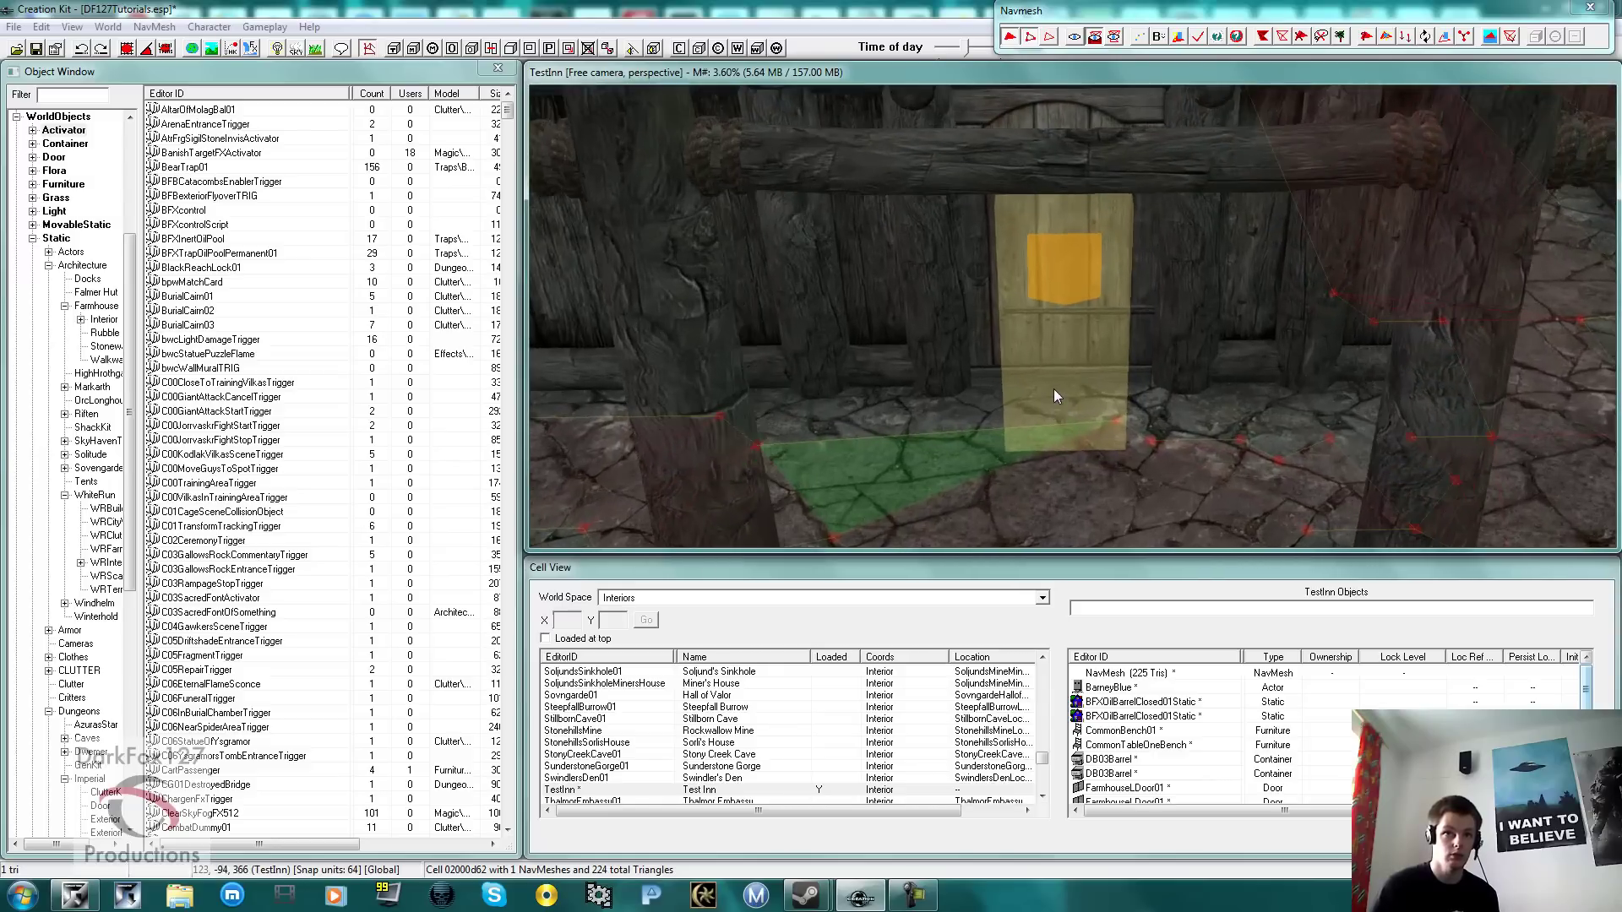
# Step: Delete the navmesh triangles on the floor in front of the yellow door, along with the stray vertices beside its base
pyautogui.click(1081, 464)
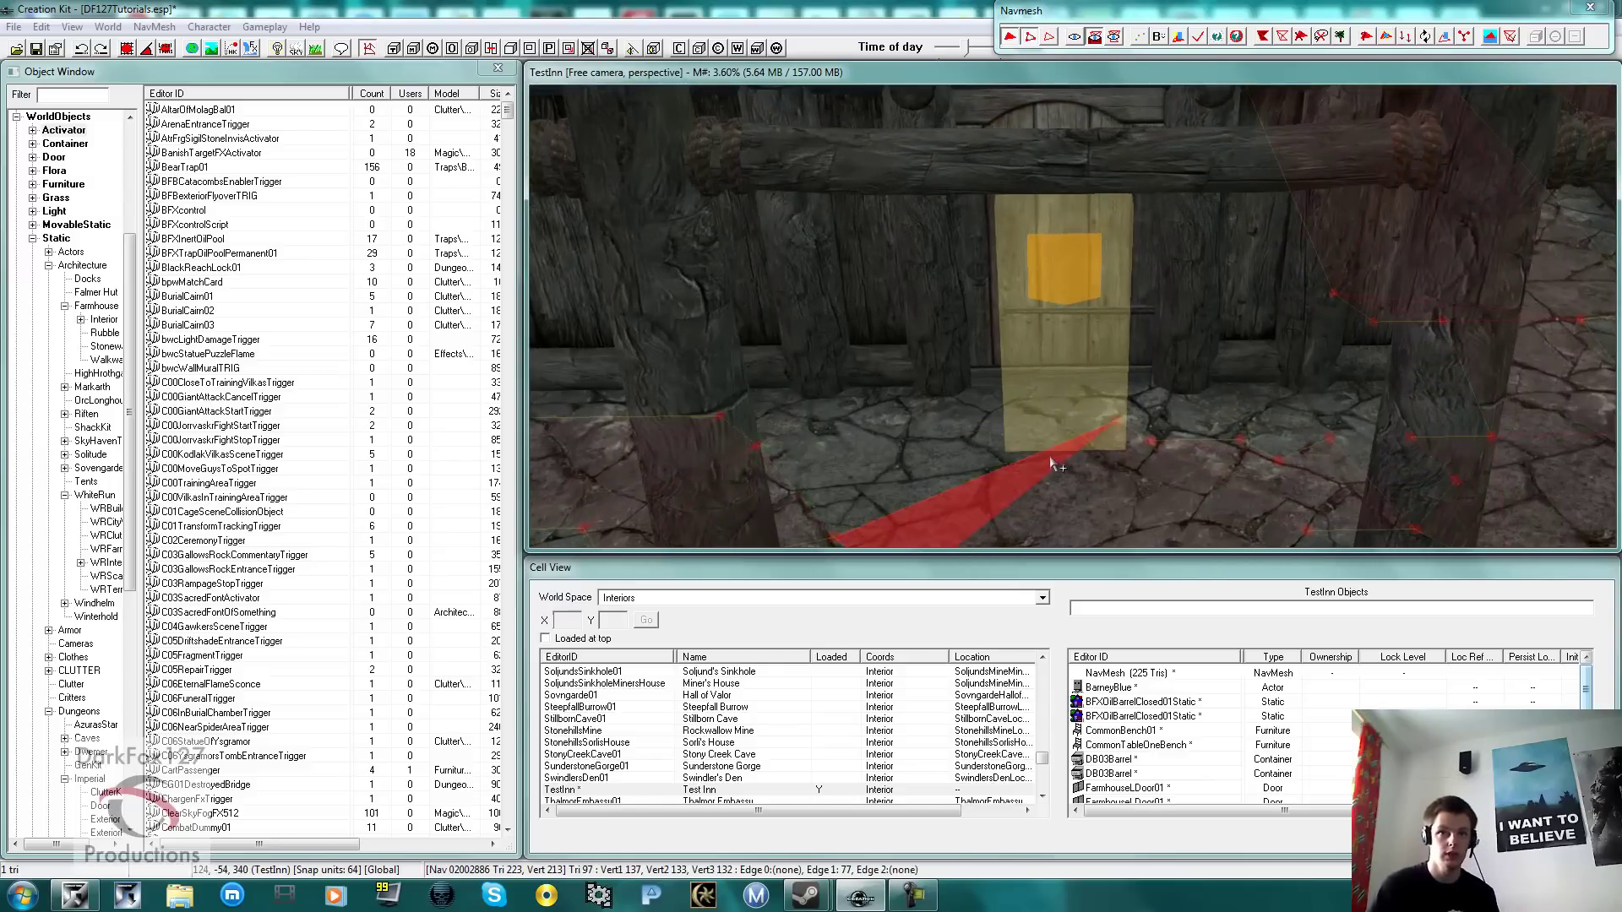
pyautogui.press('Delete')
pyautogui.click(1141, 474)
pyautogui.press('Delete')
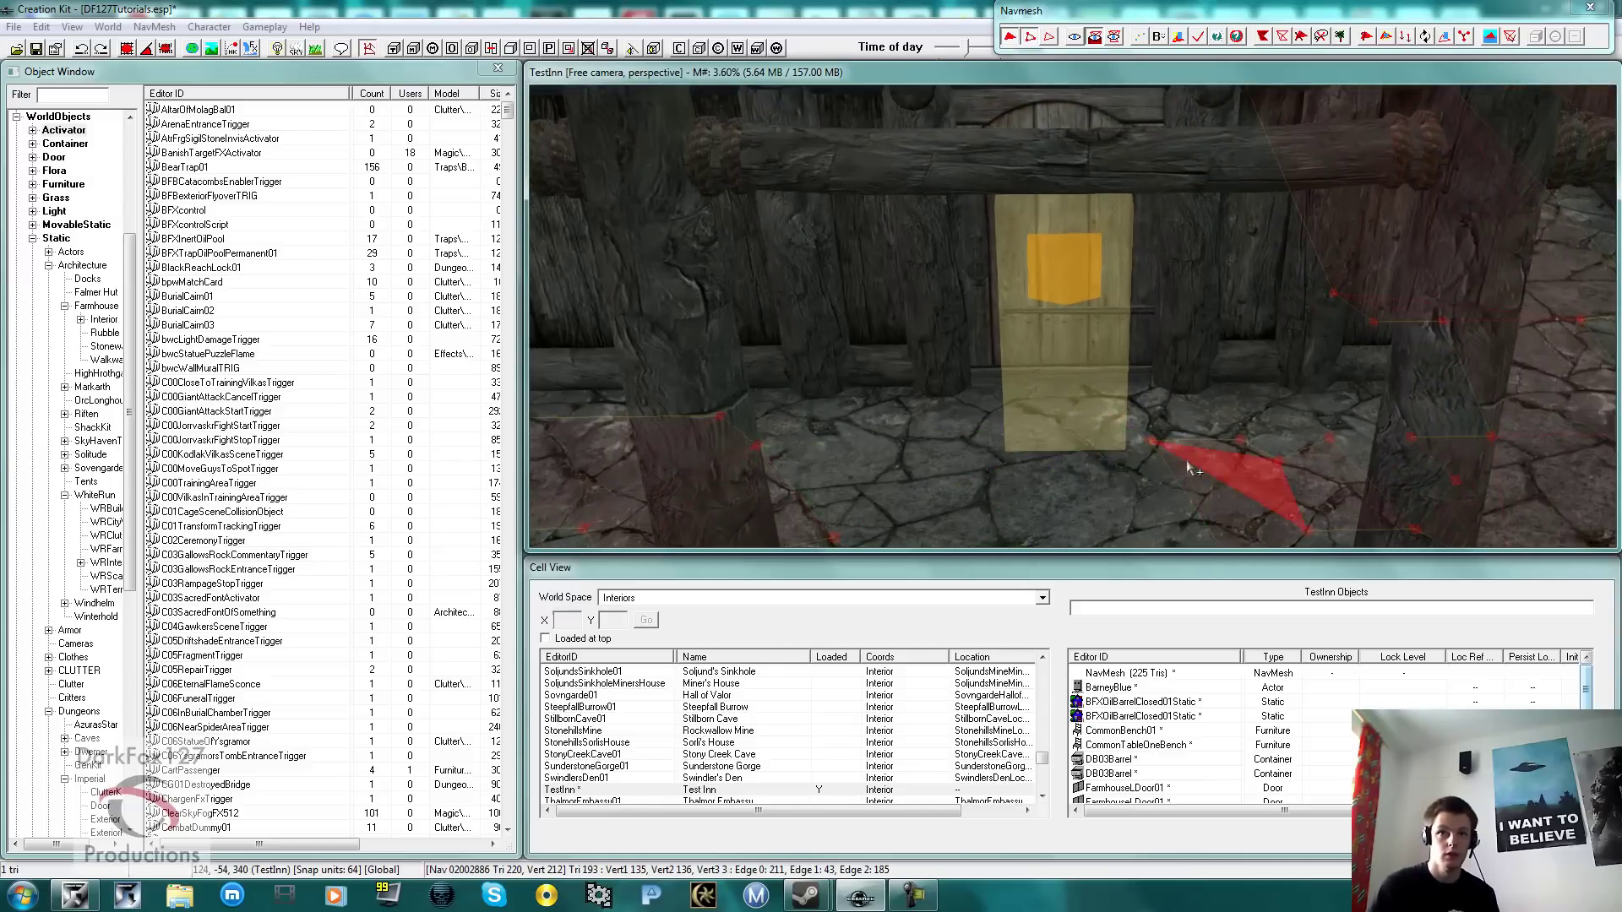
pyautogui.click(1190, 464)
pyautogui.press('Delete')
pyautogui.click(1183, 479)
pyautogui.press('Delete')
pyautogui.moveTo(1151, 478); pyautogui.dragTo(1149, 463, button='middle')
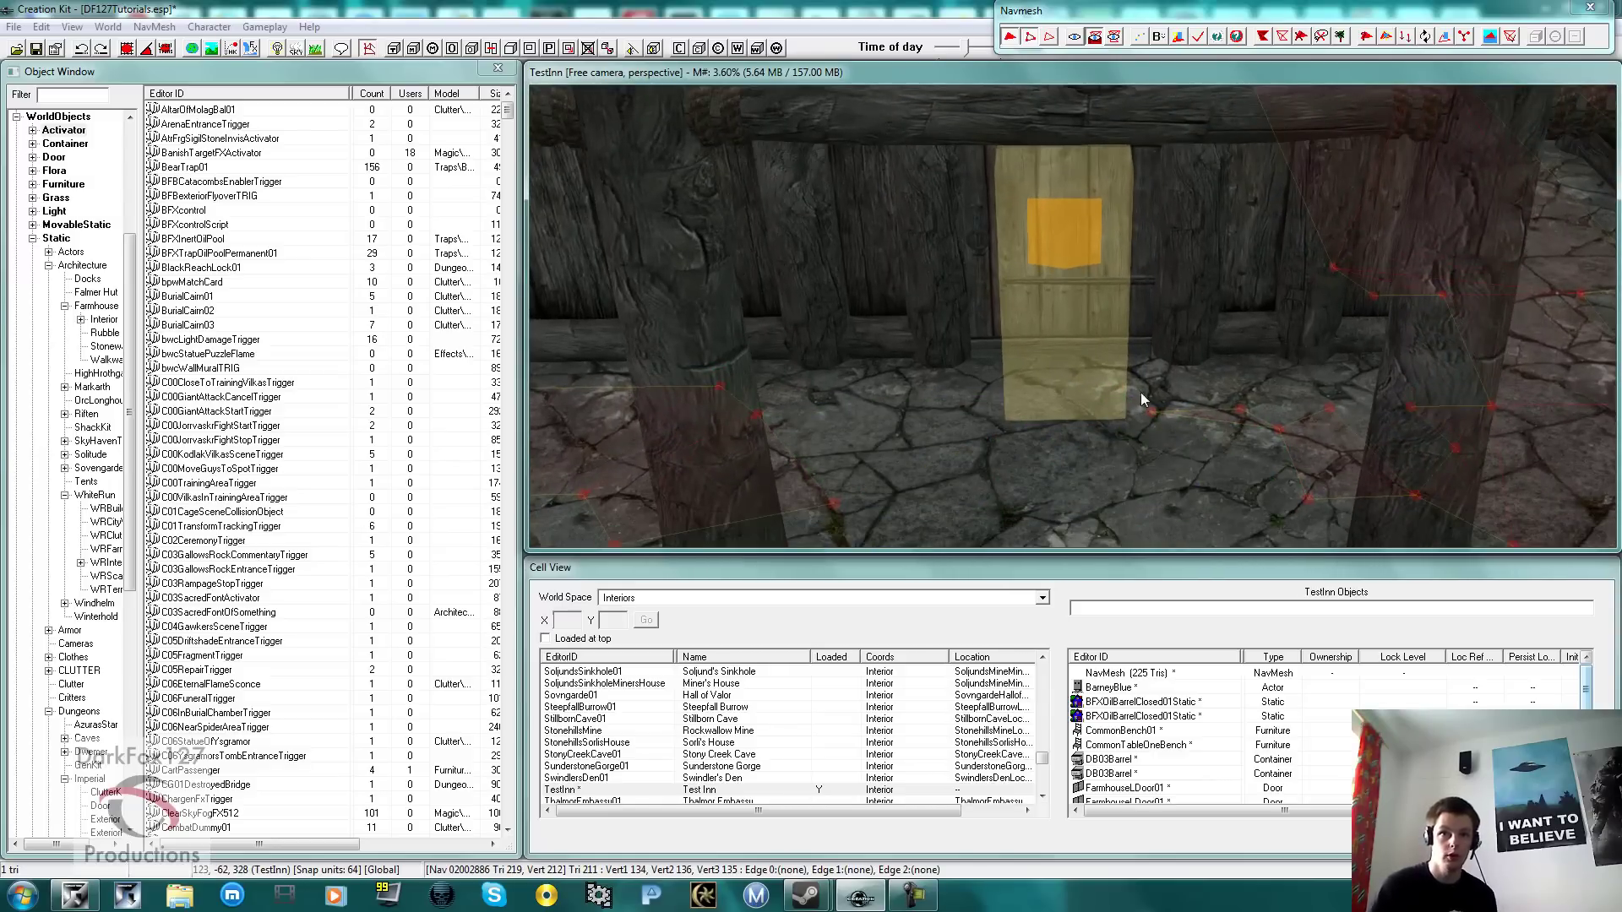
pyautogui.click(1151, 411)
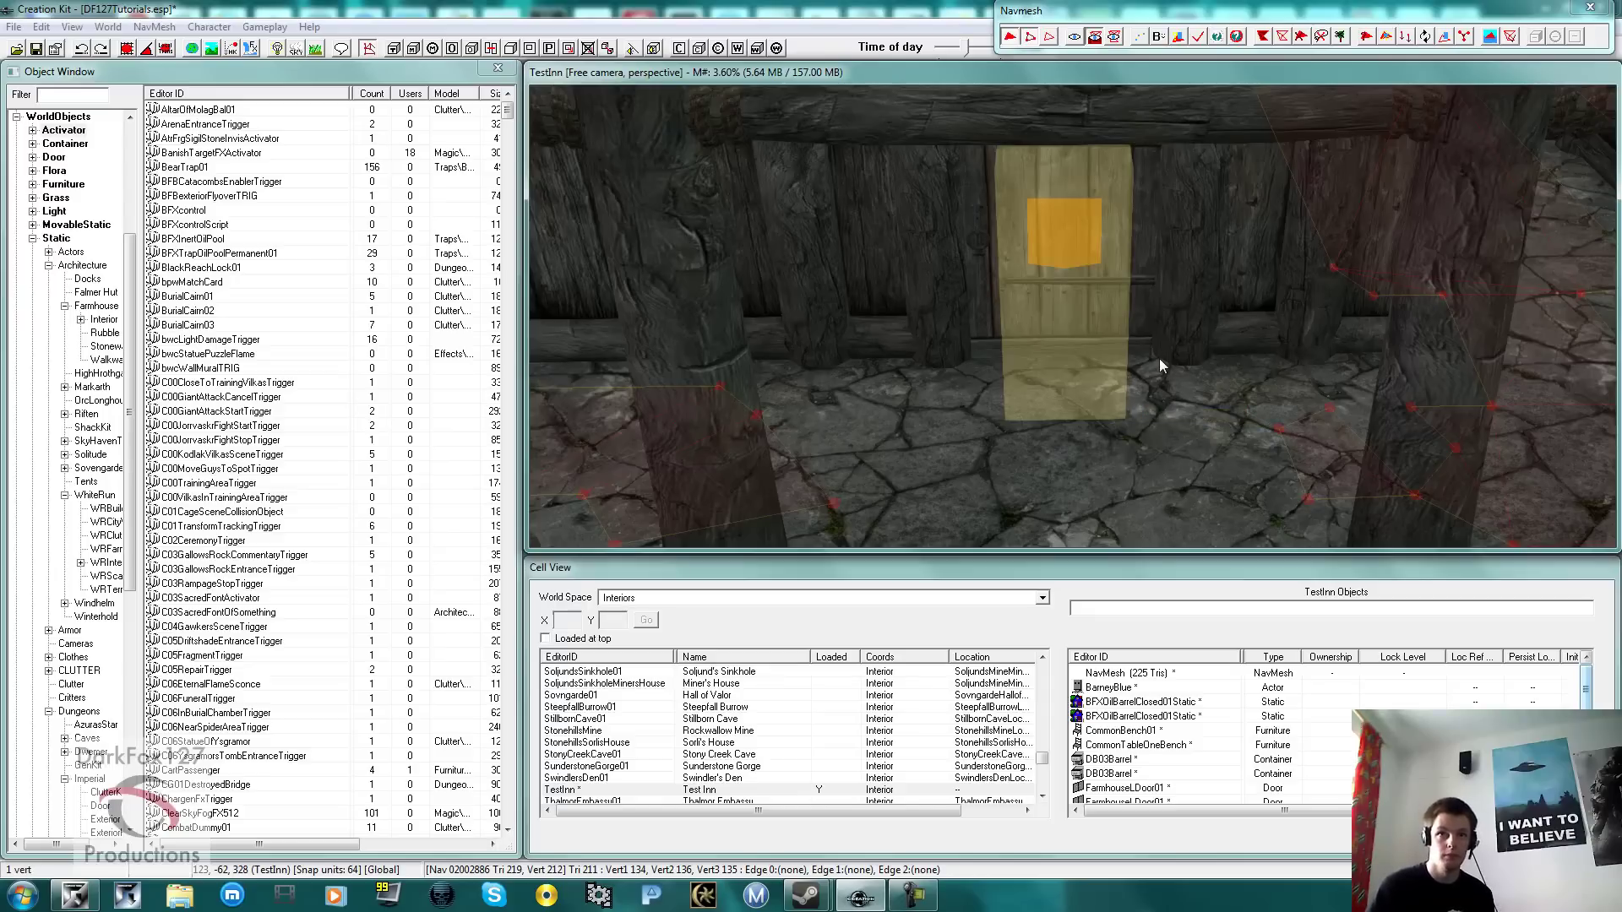
# Step: Create a navmesh triangle at the yellow door's threshold, with vertices at both sides of its base and one on the floor in front
pyautogui.click(964, 362)
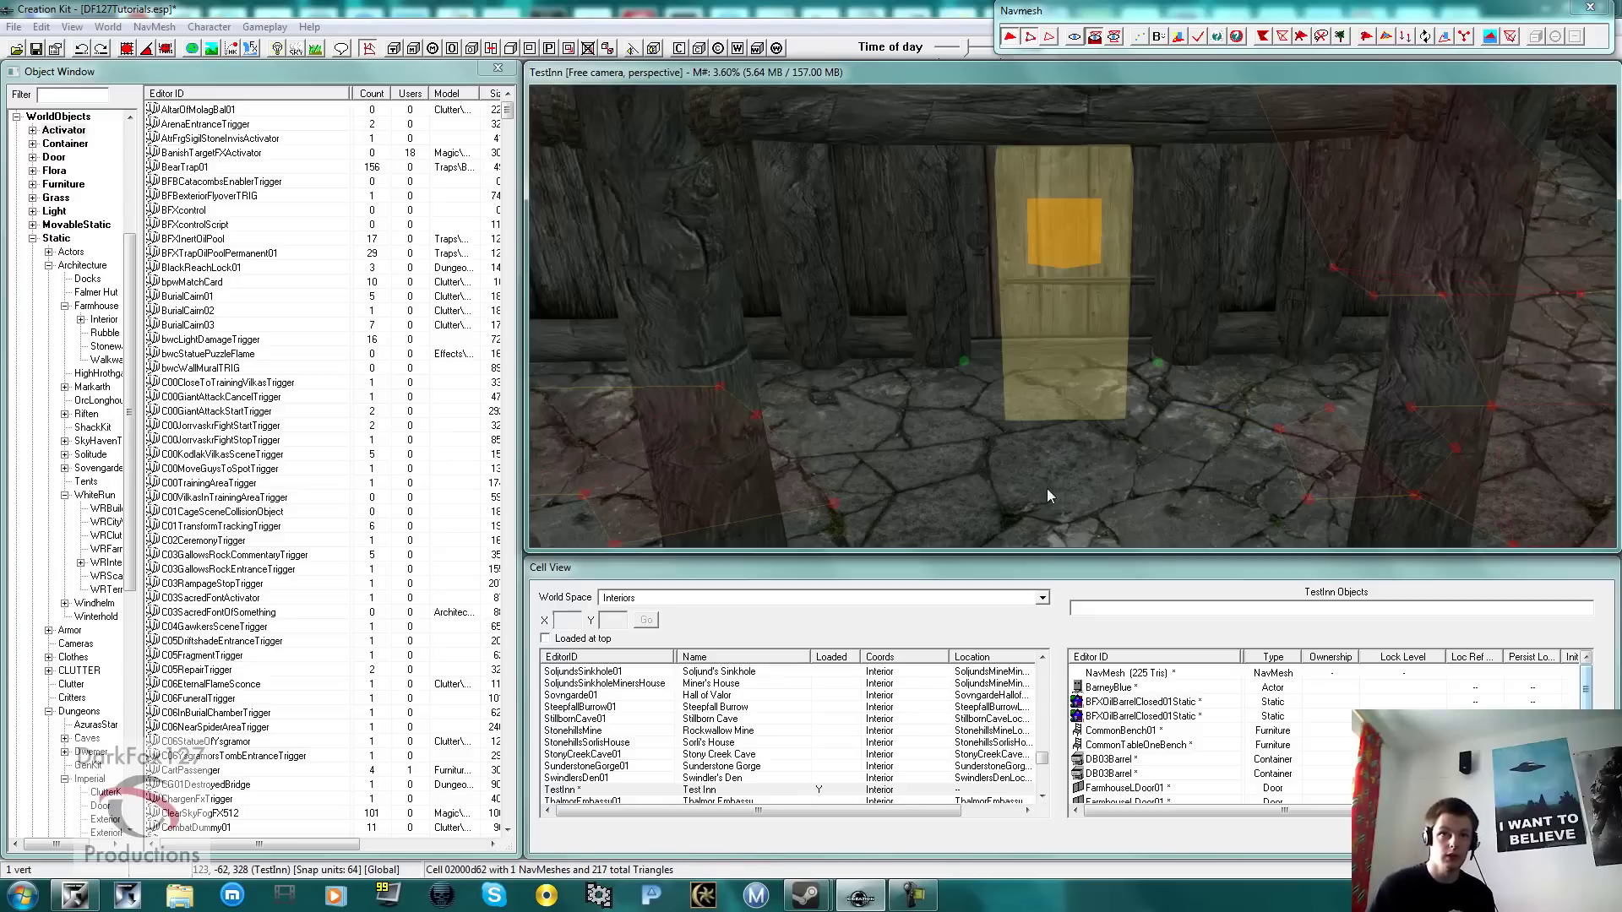
pyautogui.keyDown('ctrl'); pyautogui.rightClick(962, 500); pyautogui.keyUp('ctrl')
pyautogui.press('shift')
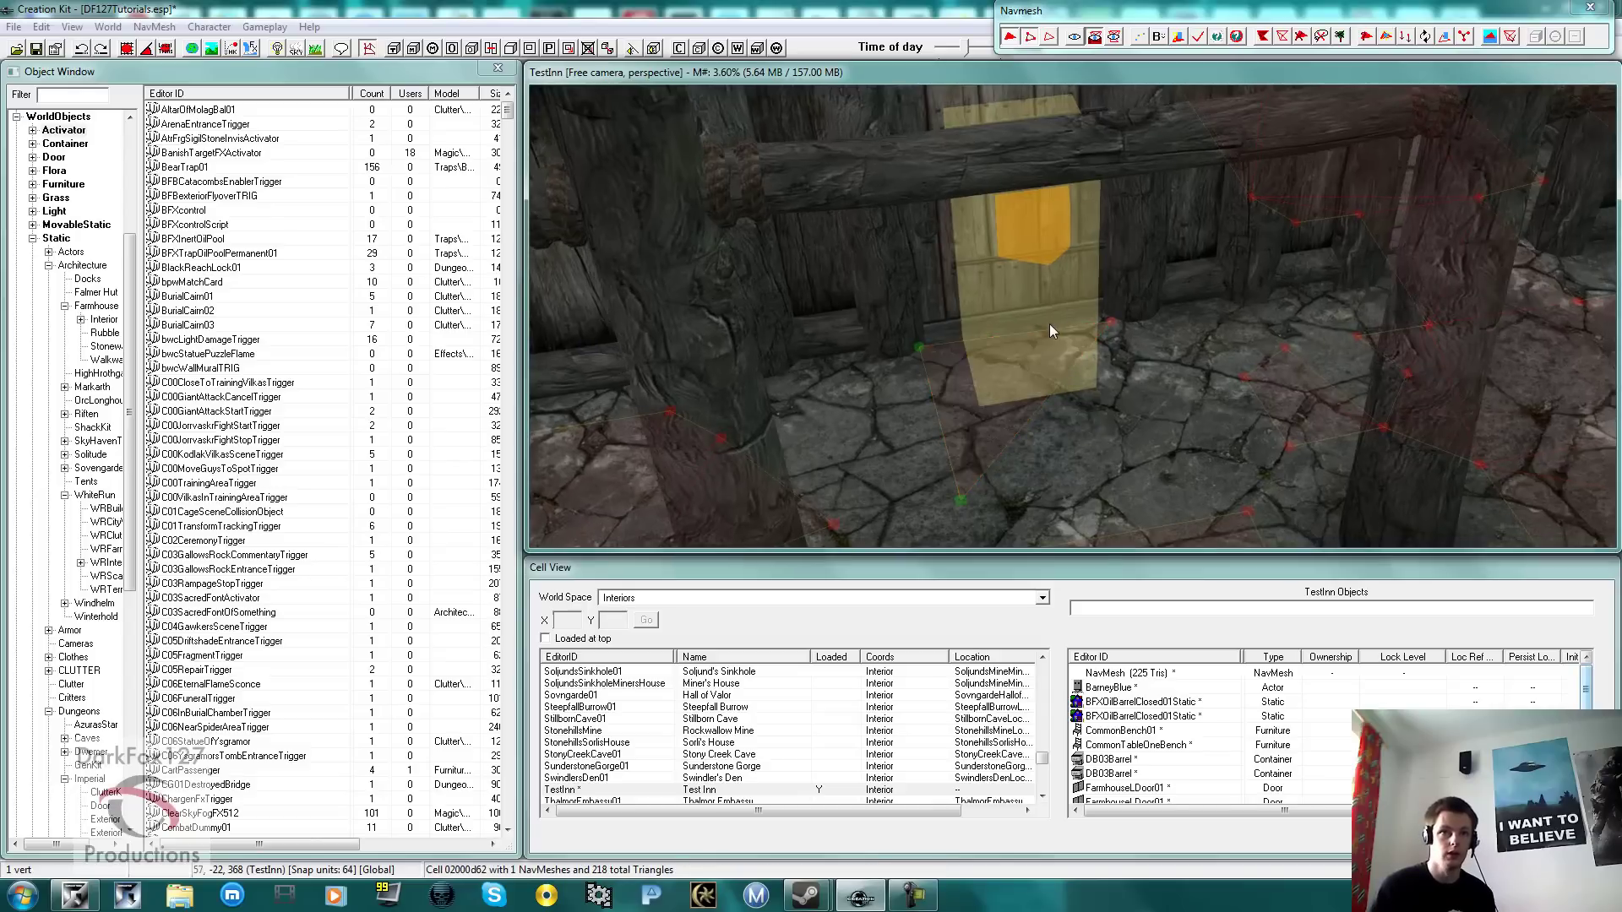
pyautogui.press('shift')
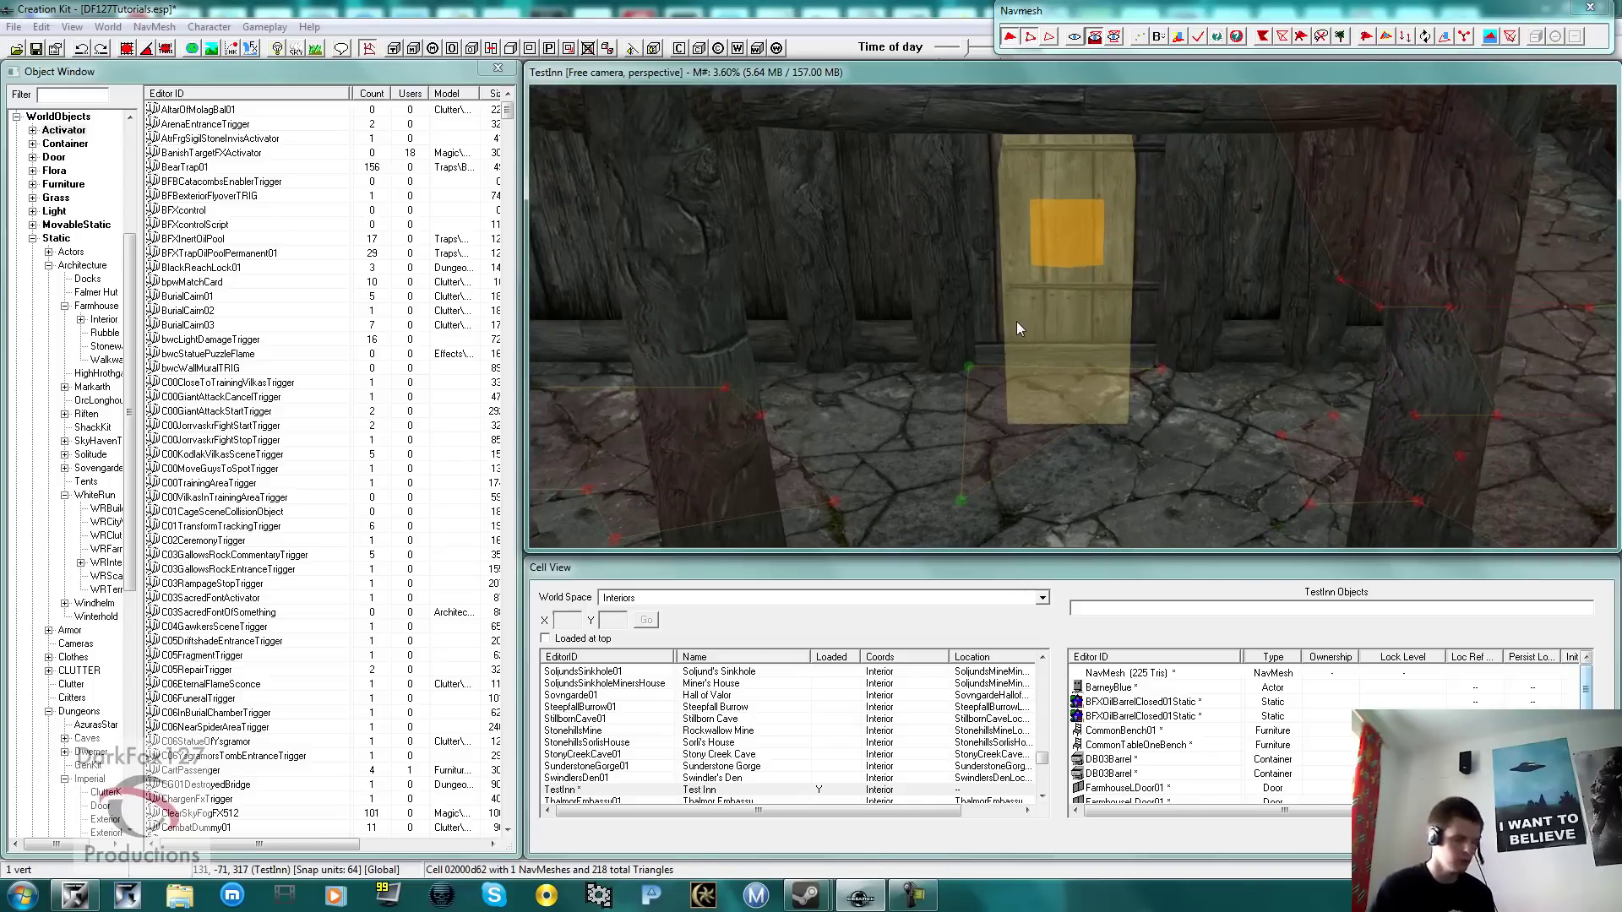
# Step: Fill the floor in front of the threshold triangle with two more triangles that join it to the surrounding navmesh vertices
pyautogui.click(1056, 397)
pyautogui.click(1098, 419)
pyautogui.keyDown('shift'); pyautogui.moveTo(1115, 420); pyautogui.dragTo(1110, 408, button='middle'); pyautogui.keyUp('shift')
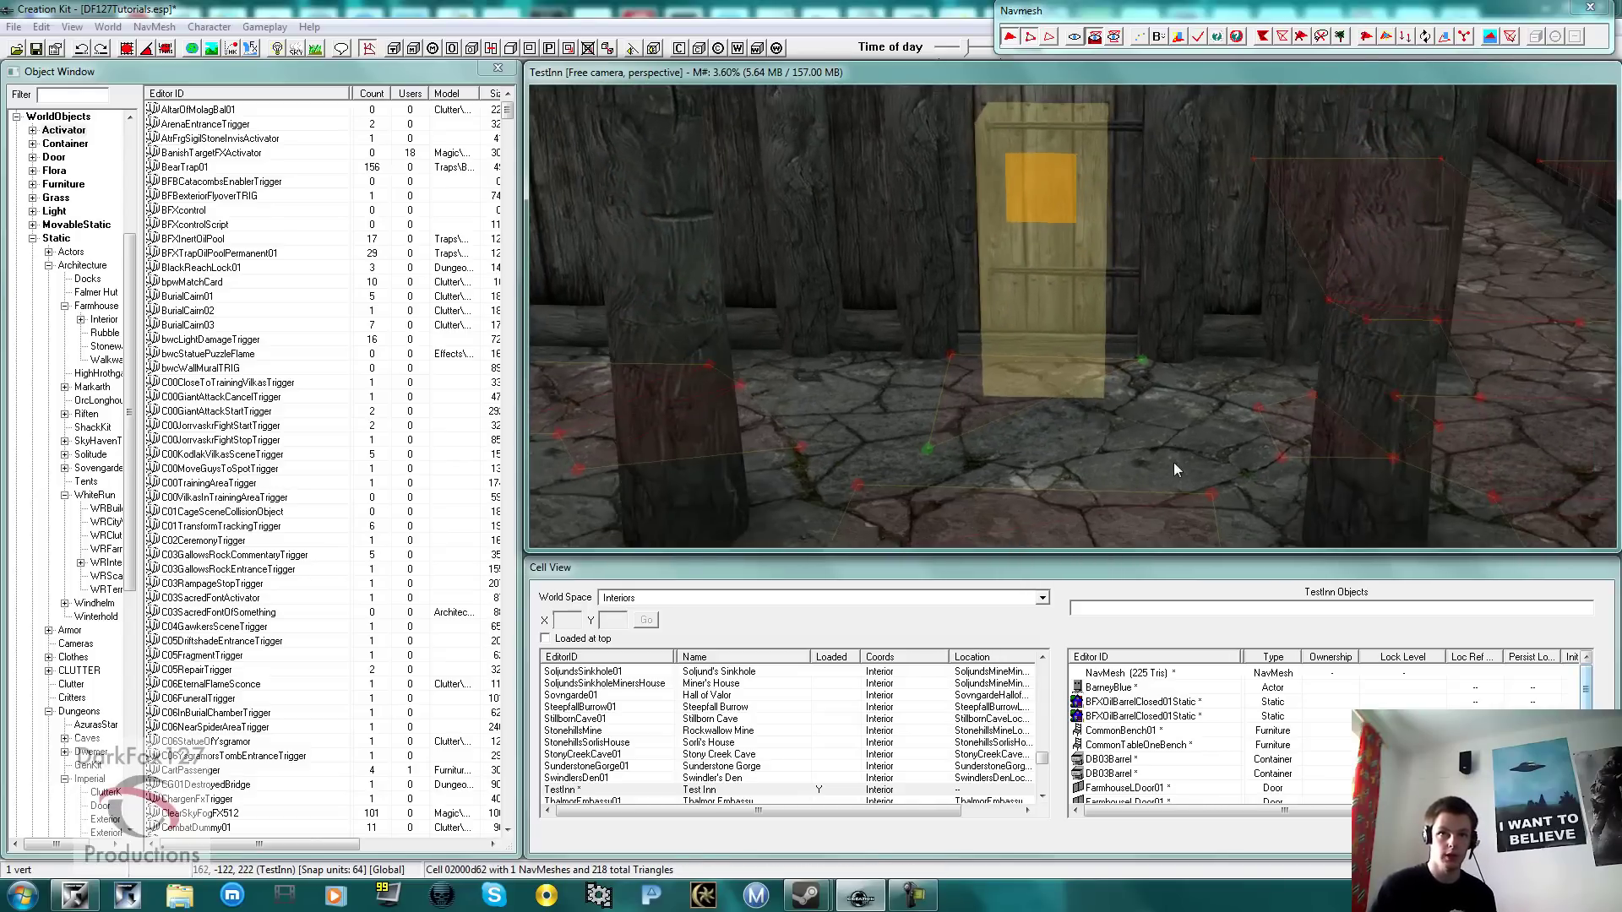
pyautogui.keyDown('ctrl'); pyautogui.moveTo(1176, 460); pyautogui.dragTo(1222, 530); pyautogui.keyUp('ctrl')
pyautogui.hotkey('ctrl', 'a')
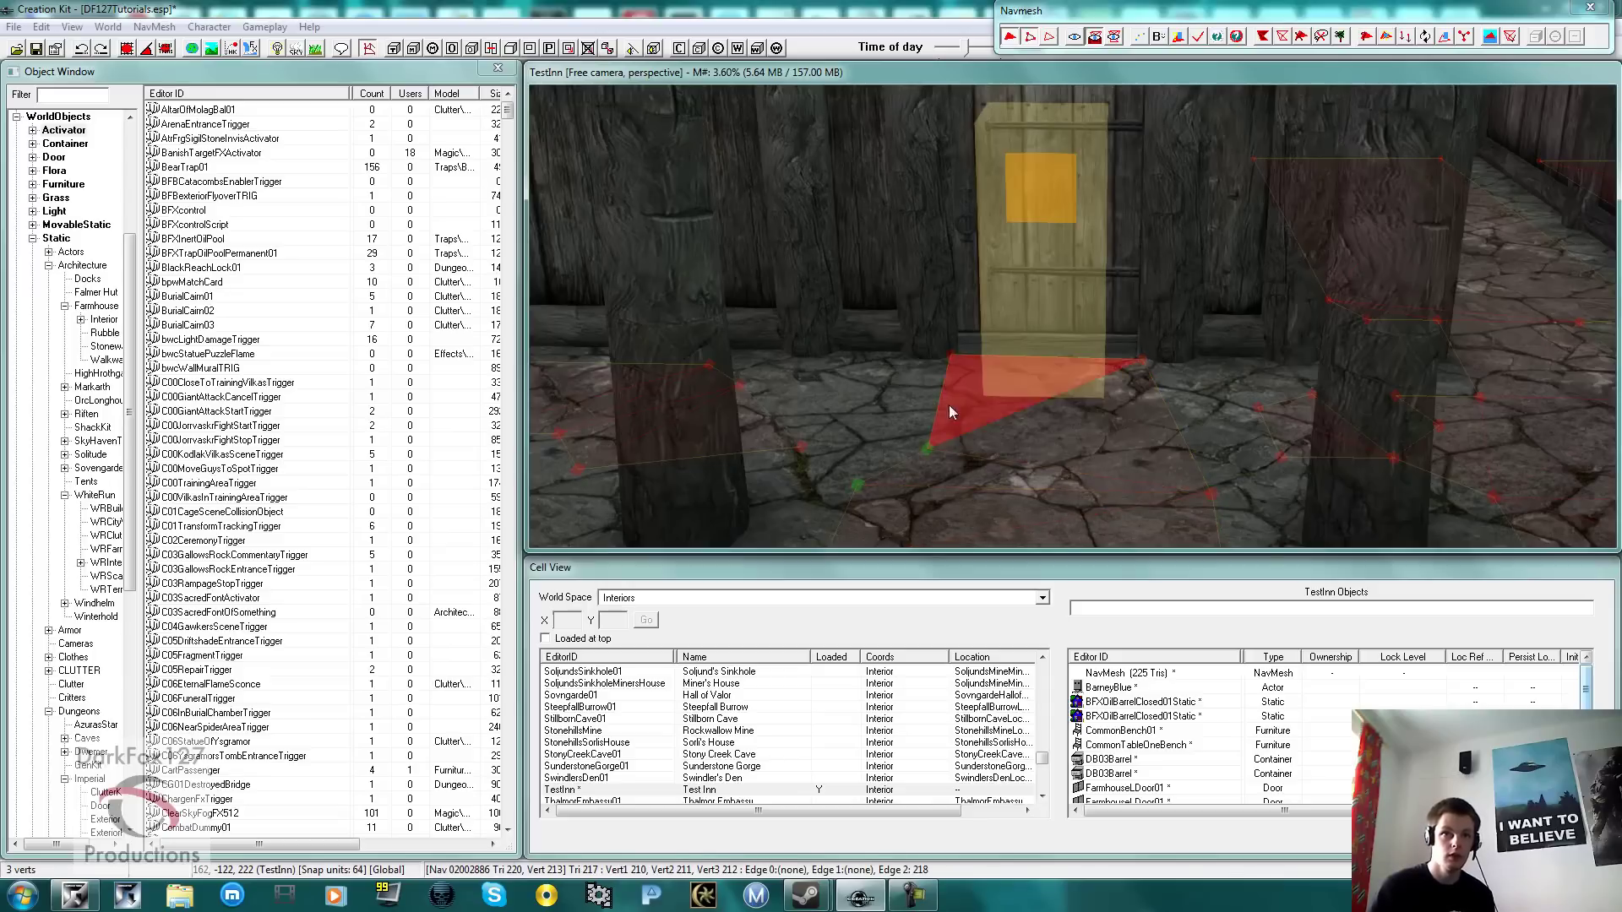
# Step: Select the threshold triangle at the yellow door and finalize the cell's navmesh, accepting all warnings
pyautogui.moveTo(950, 404); pyautogui.dragTo(972, 398, button='middle')
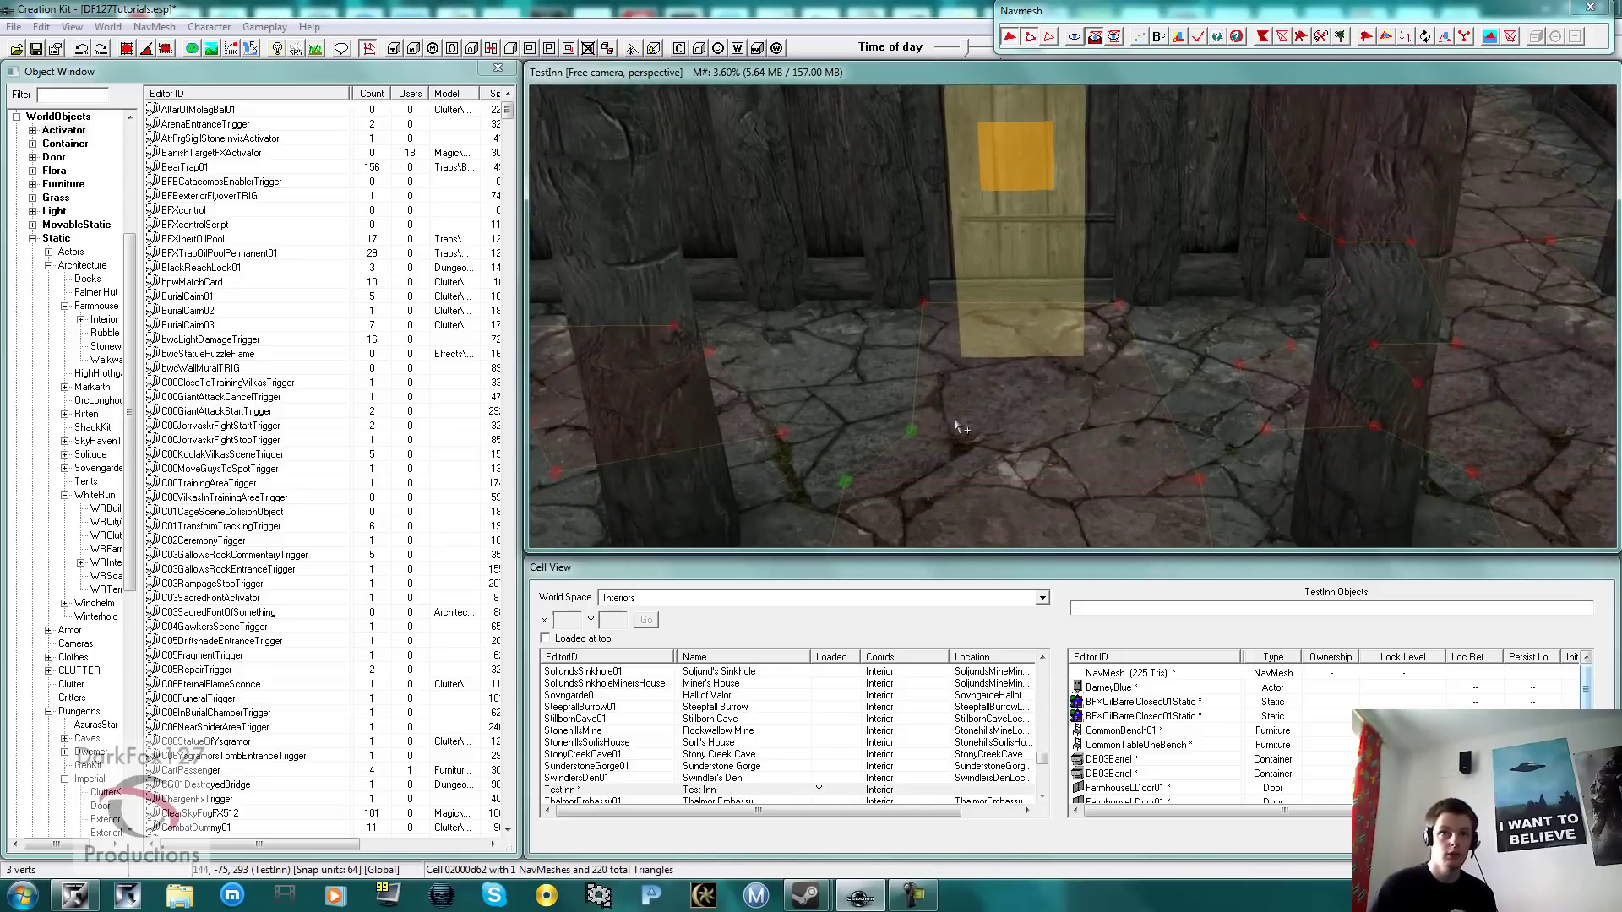
pyautogui.click(977, 358)
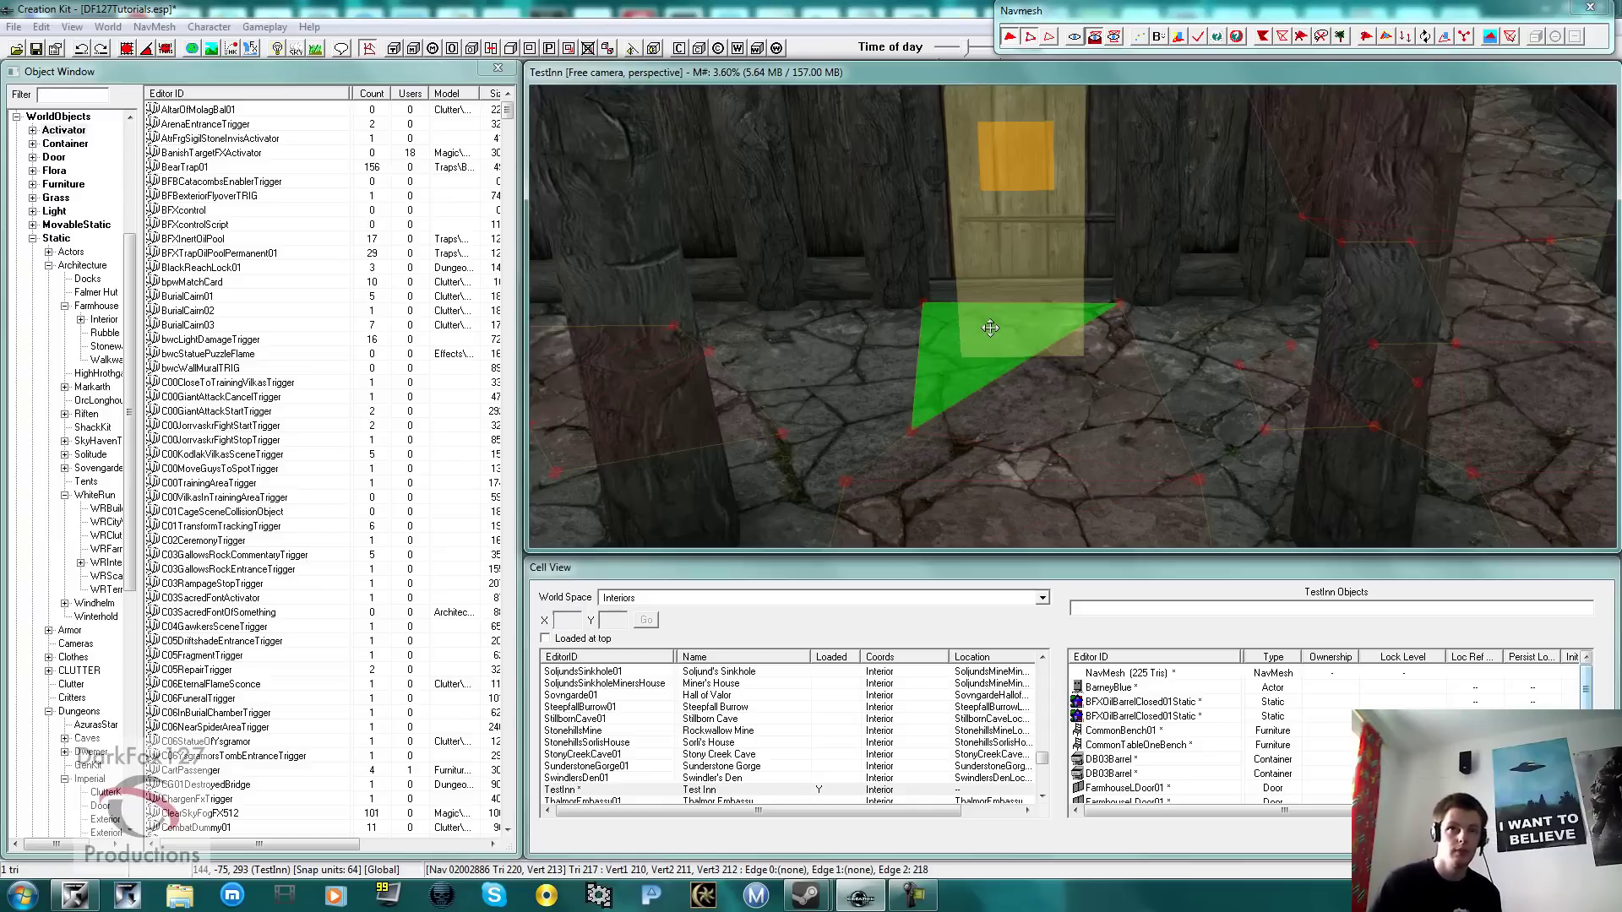
pyautogui.click(1197, 37)
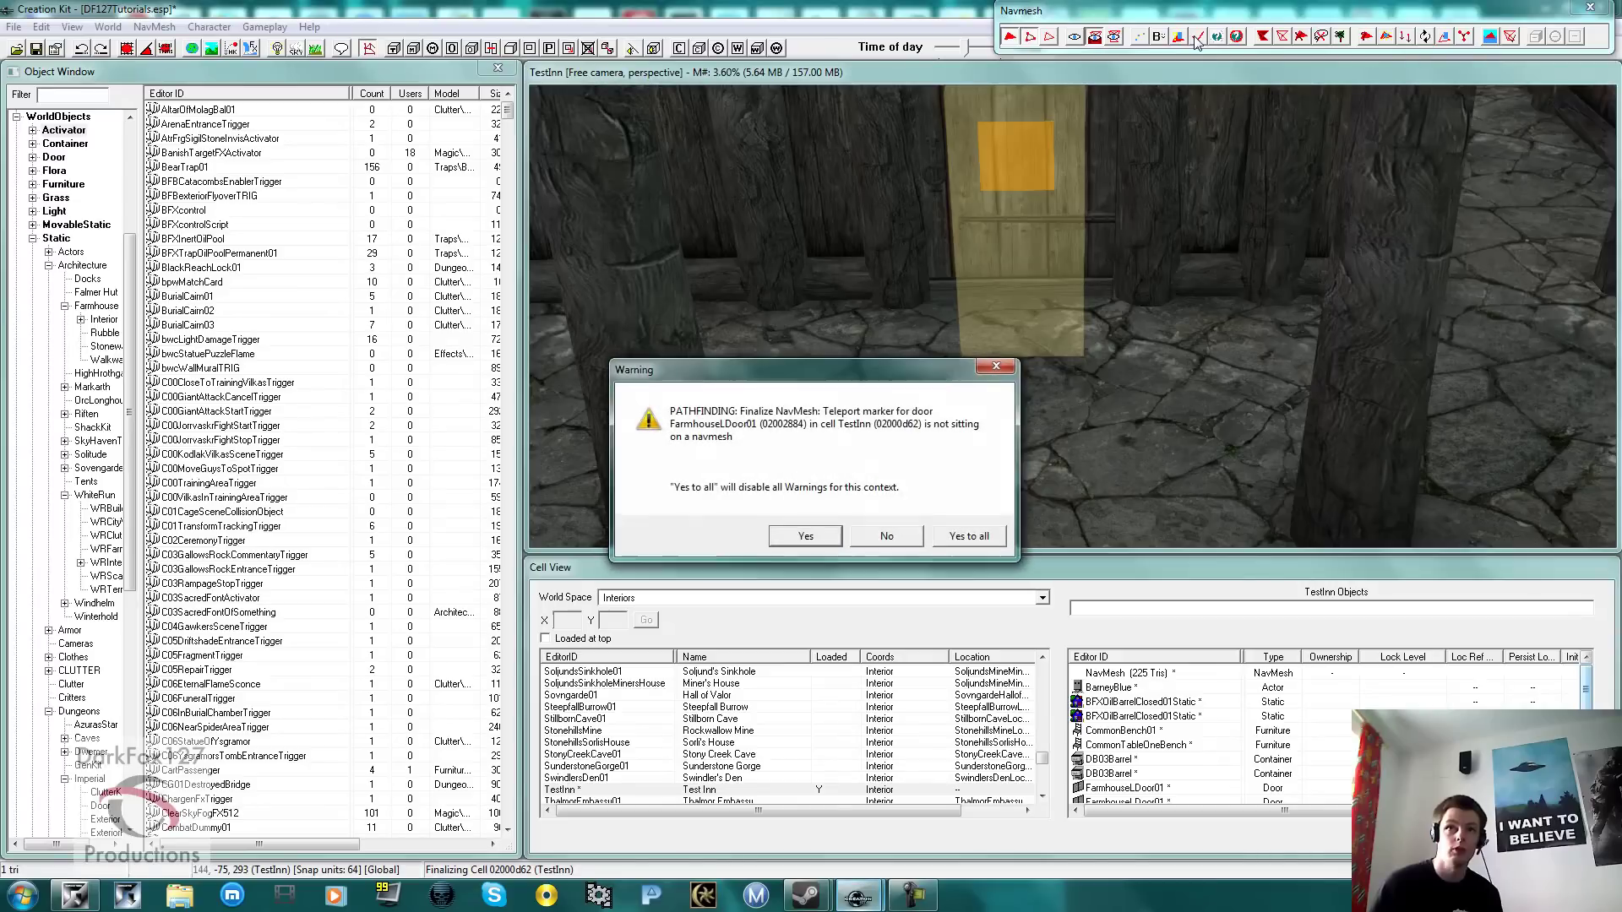
pyautogui.click(970, 536)
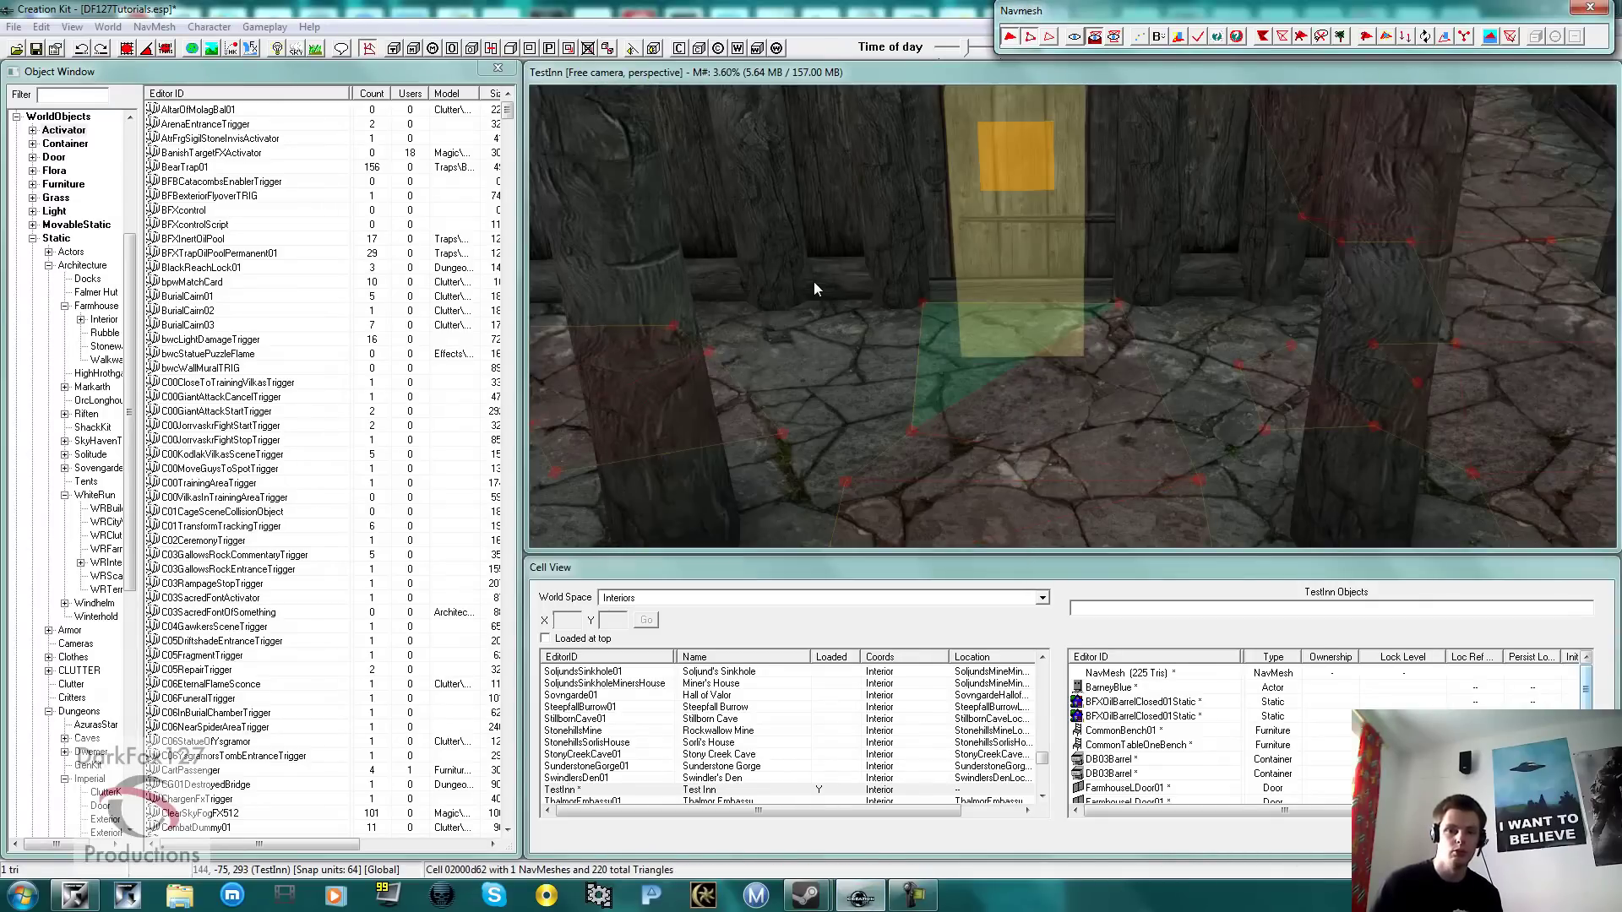
# Step: Examine the threshold triangle and the nearby navmesh triangles against the yellow door and its teleport marker, from above and from the front
pyautogui.scroll(-3, 859, 285)
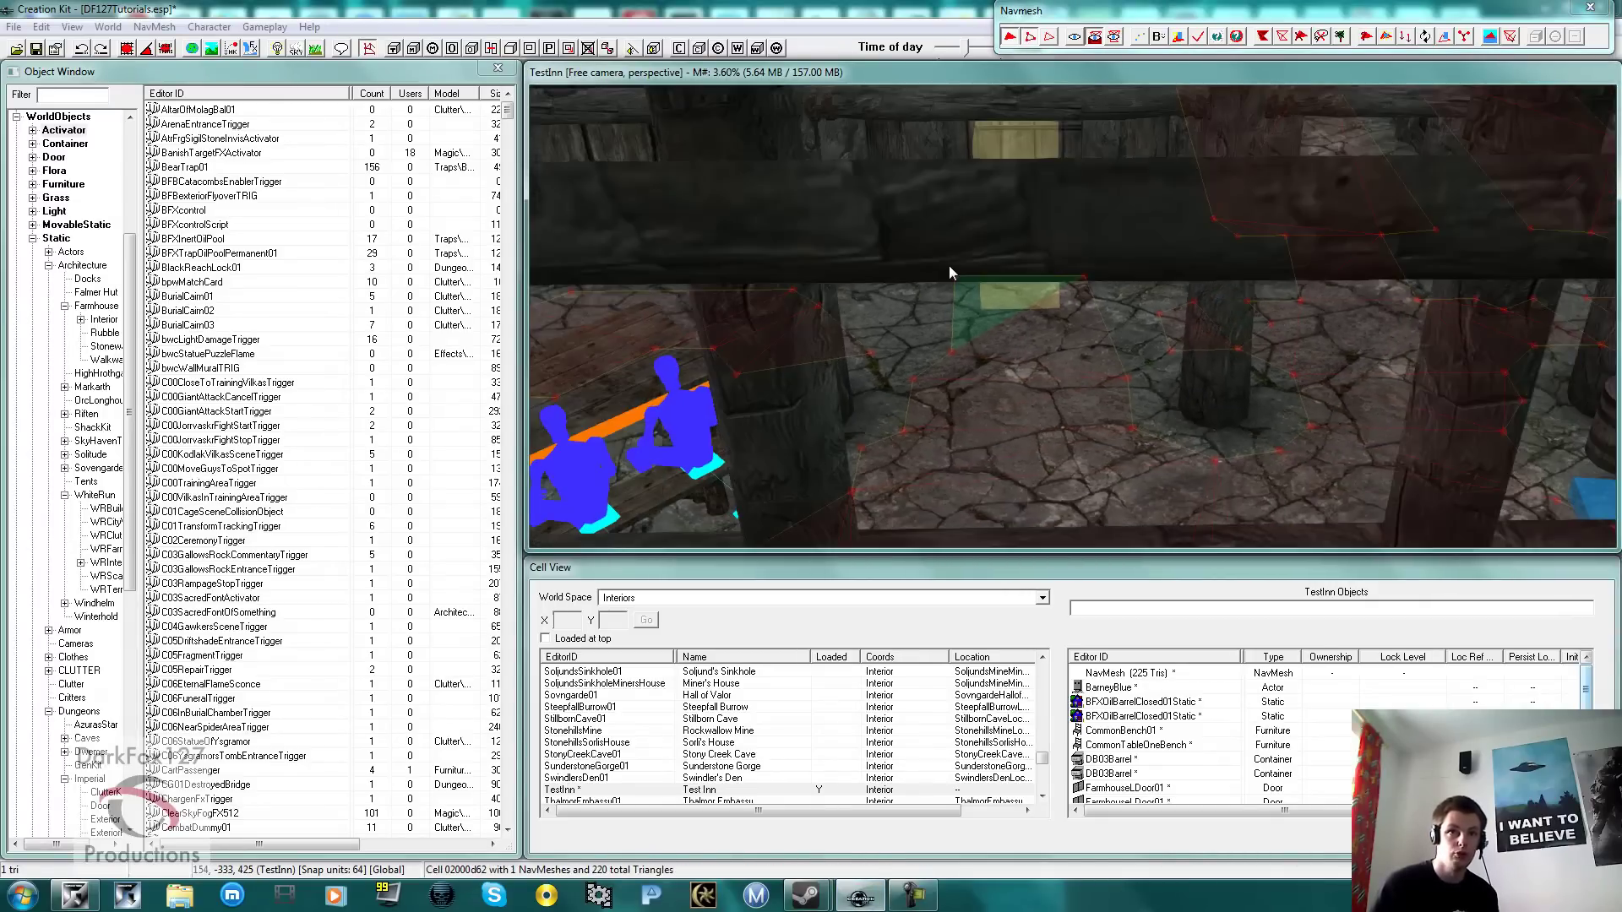
pyautogui.click(975, 295)
pyautogui.keyDown('shift'); pyautogui.moveTo(976, 296); pyautogui.dragTo(1048, 363, button='middle'); pyautogui.keyUp('shift')
pyautogui.click(1056, 354)
pyautogui.click(1133, 264)
pyautogui.click(1192, 295)
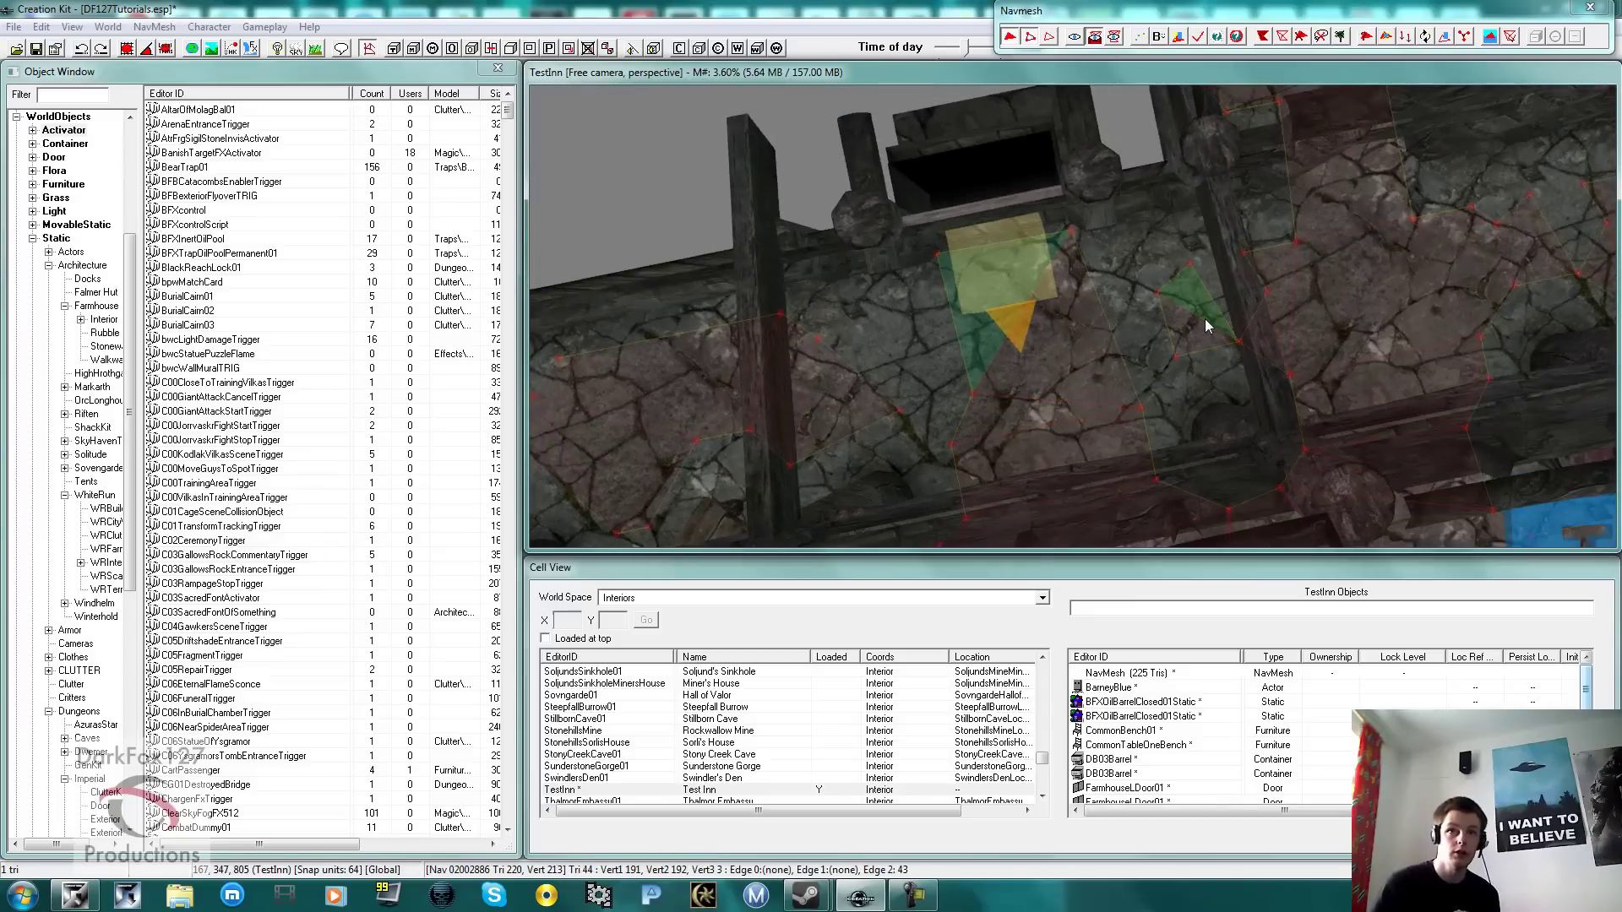
pyautogui.click(967, 314)
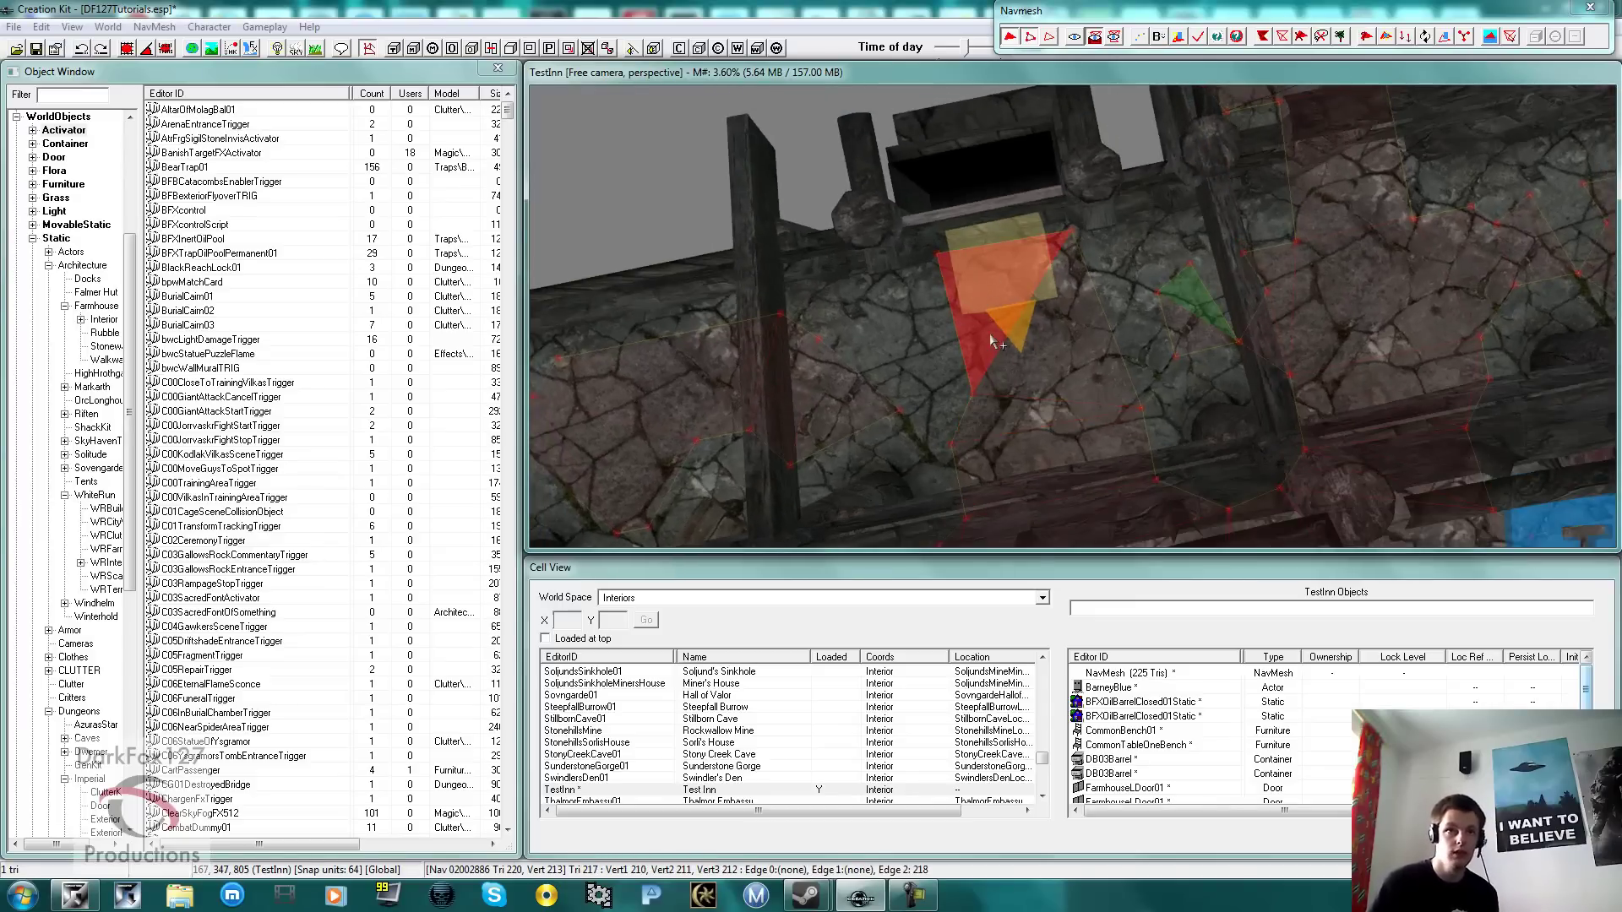
pyautogui.moveTo(986, 297); pyautogui.dragTo(1016, 243, button='middle')
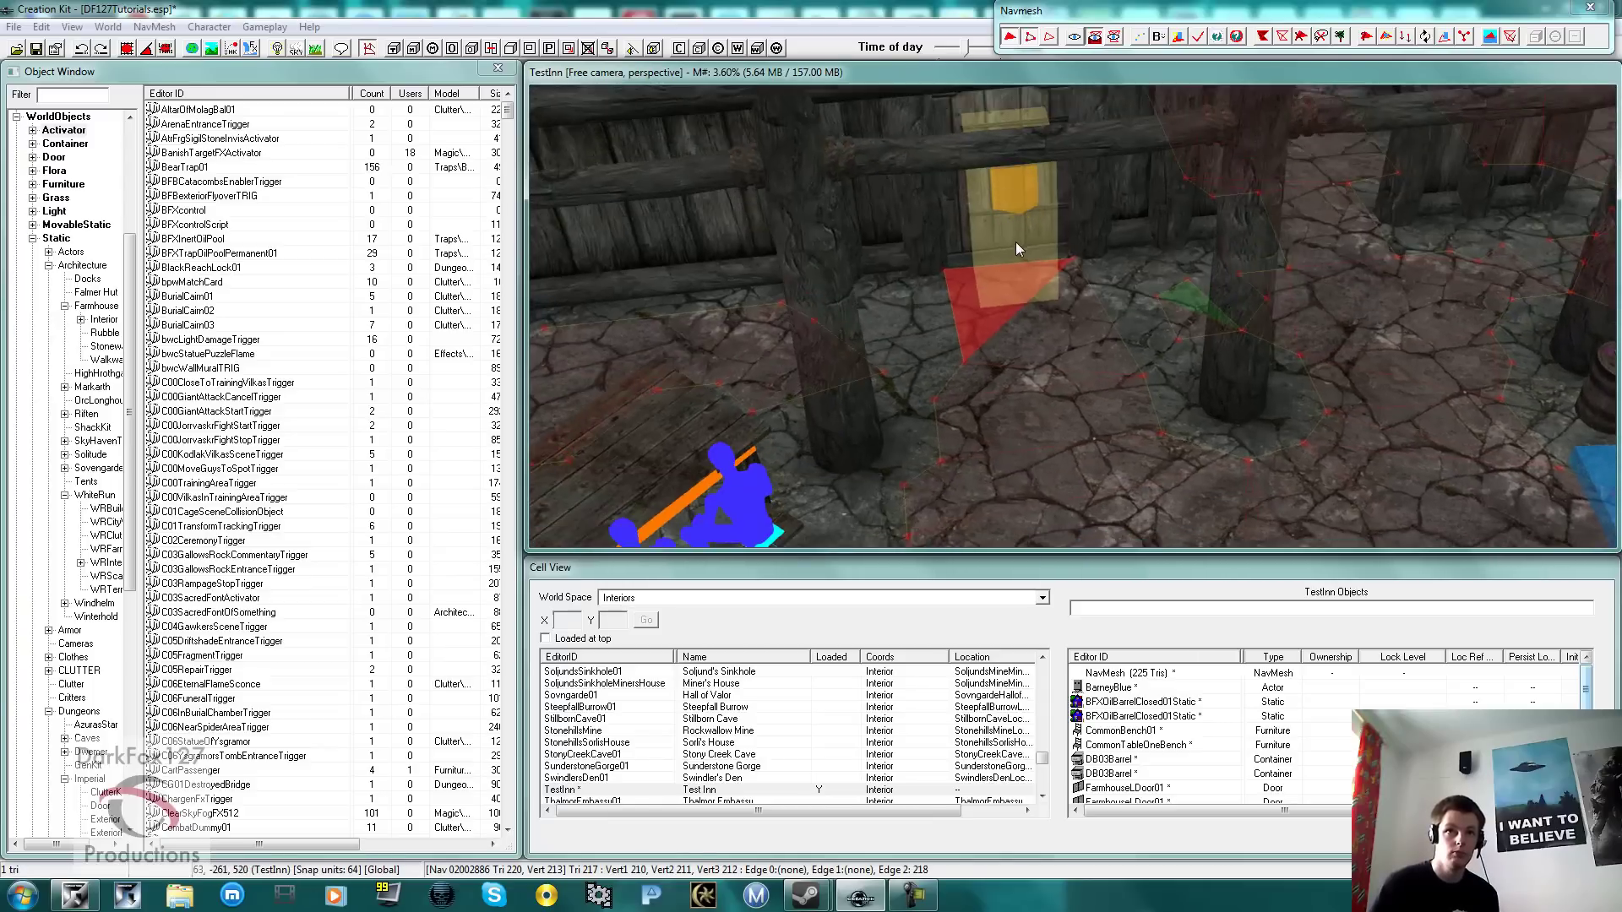
pyautogui.scroll(3, 1017, 243)
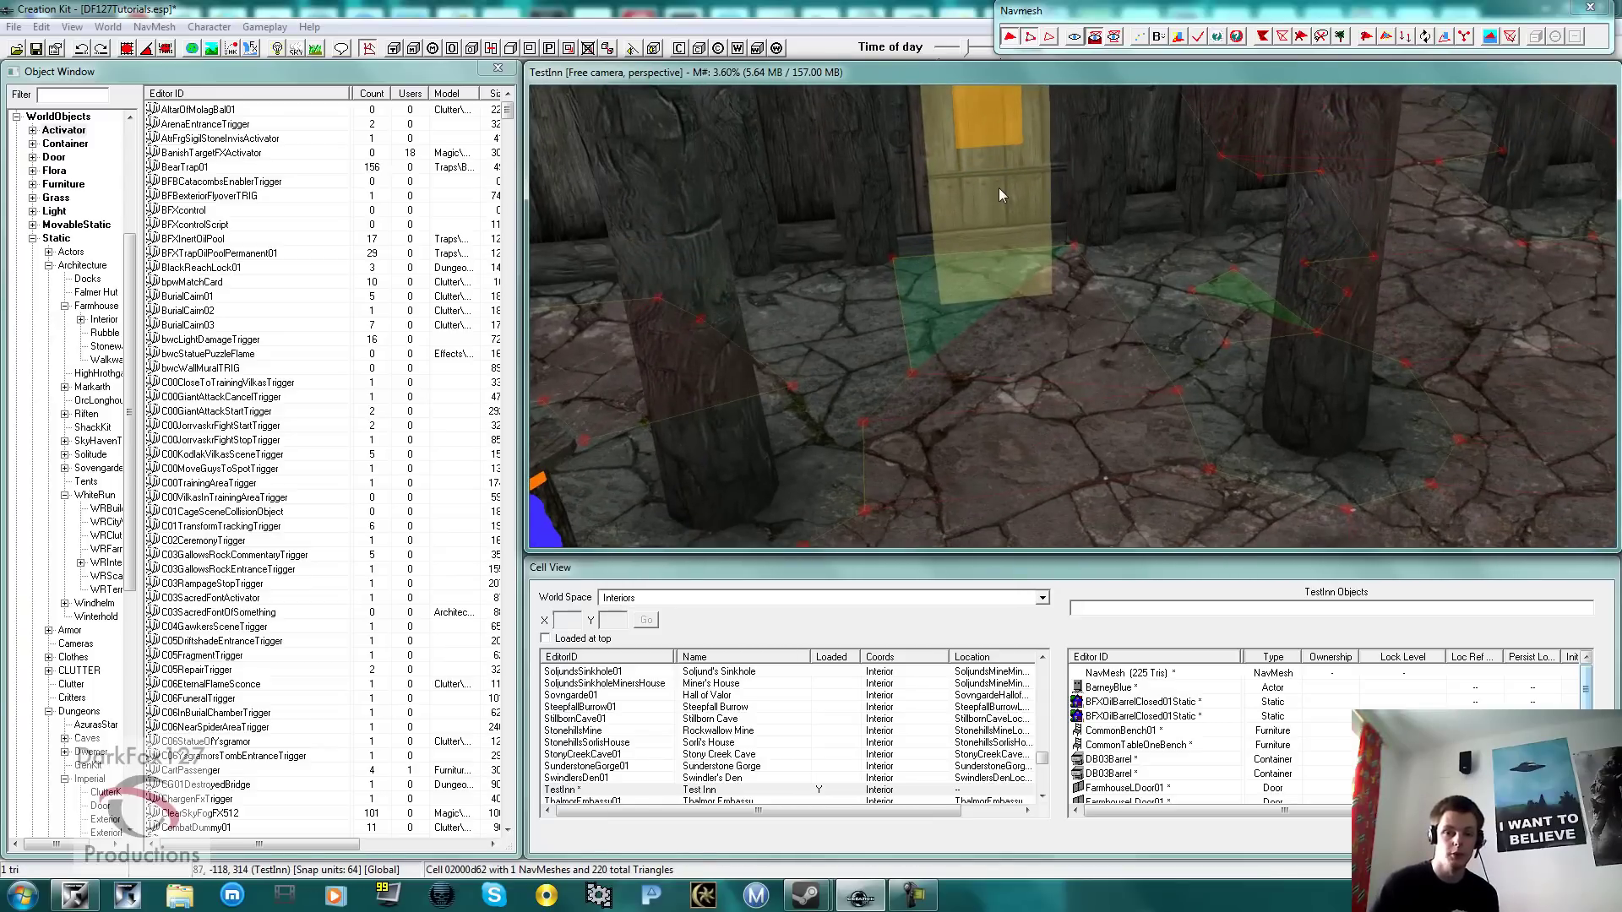
pyautogui.click(952, 309)
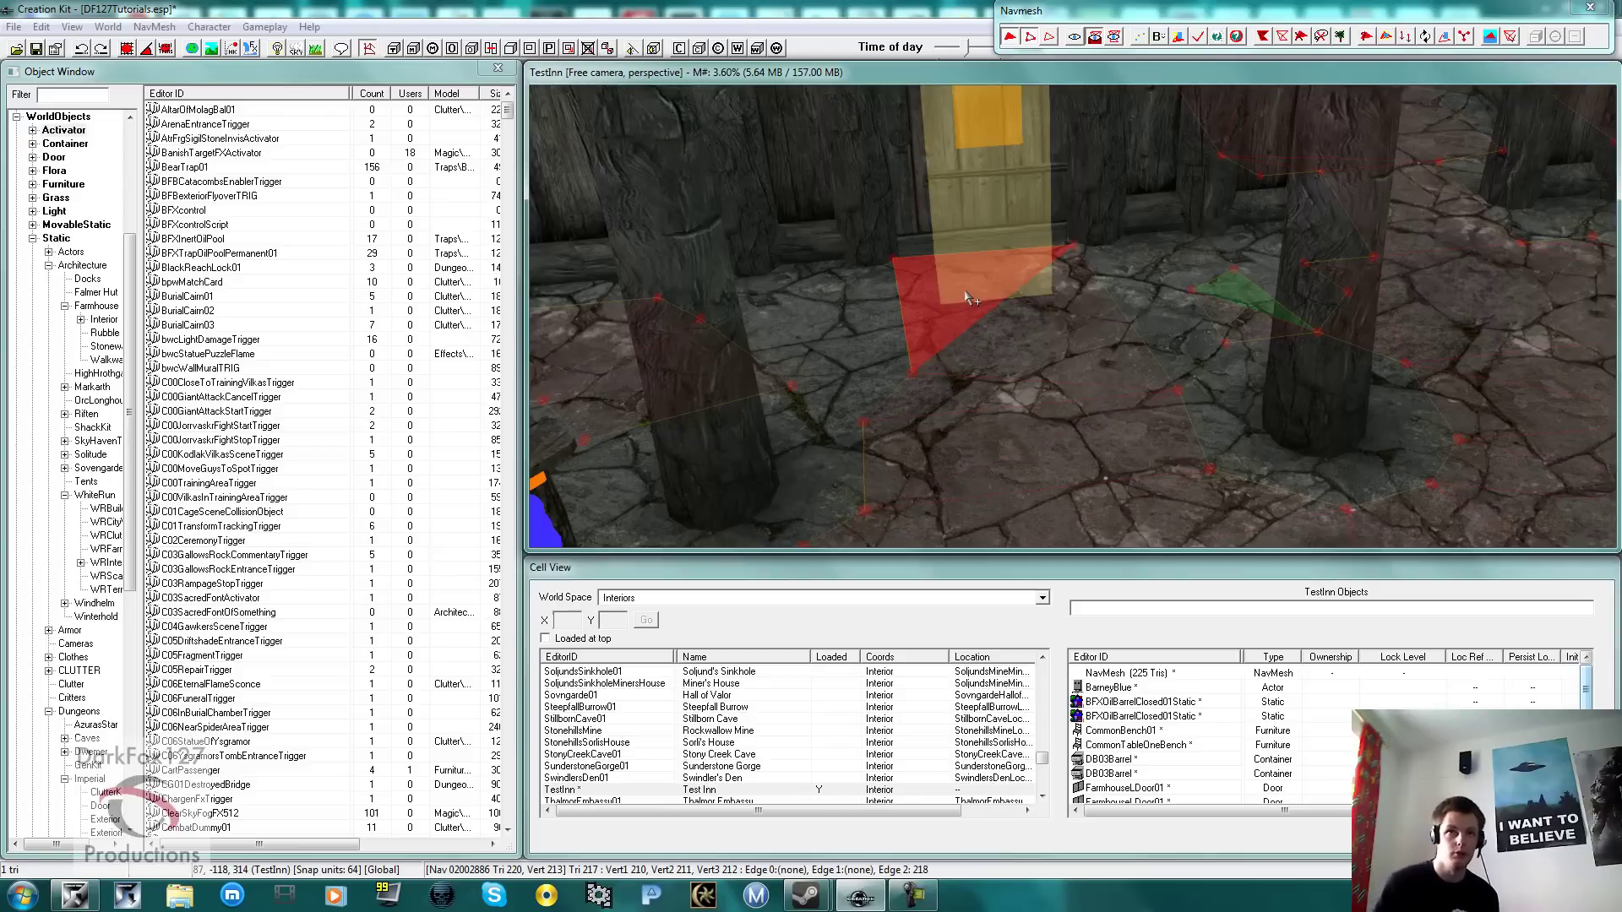
pyautogui.click(1101, 246)
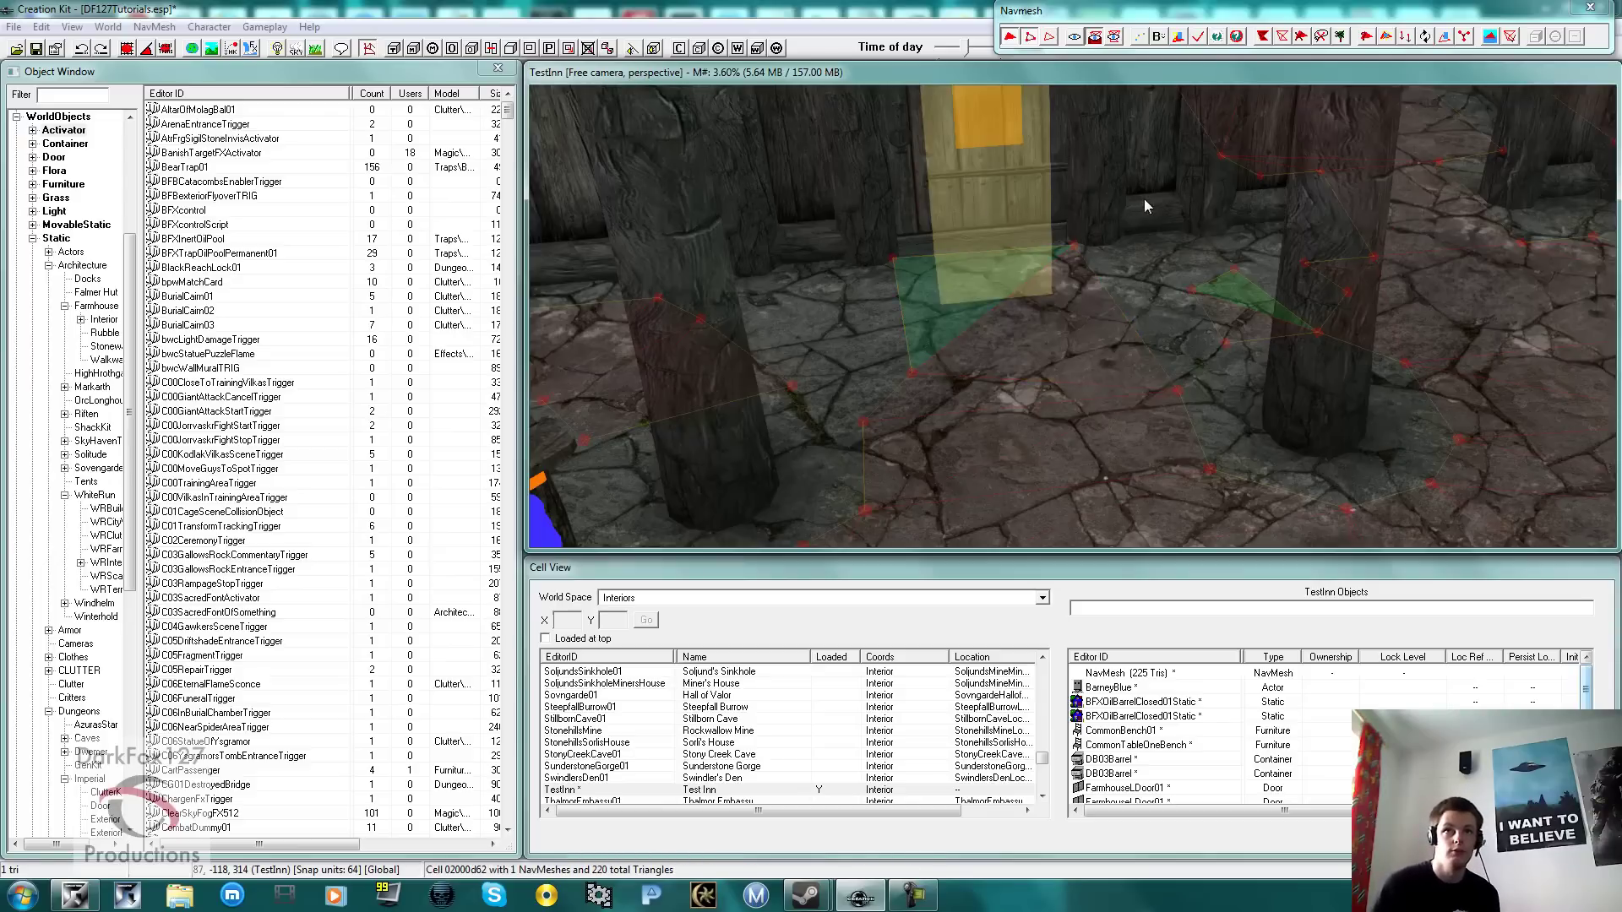
# Step: Toggle the green highlight across the navmesh on and off to check its coverage around the door, and clear the triangle selection
pyautogui.click(1199, 111)
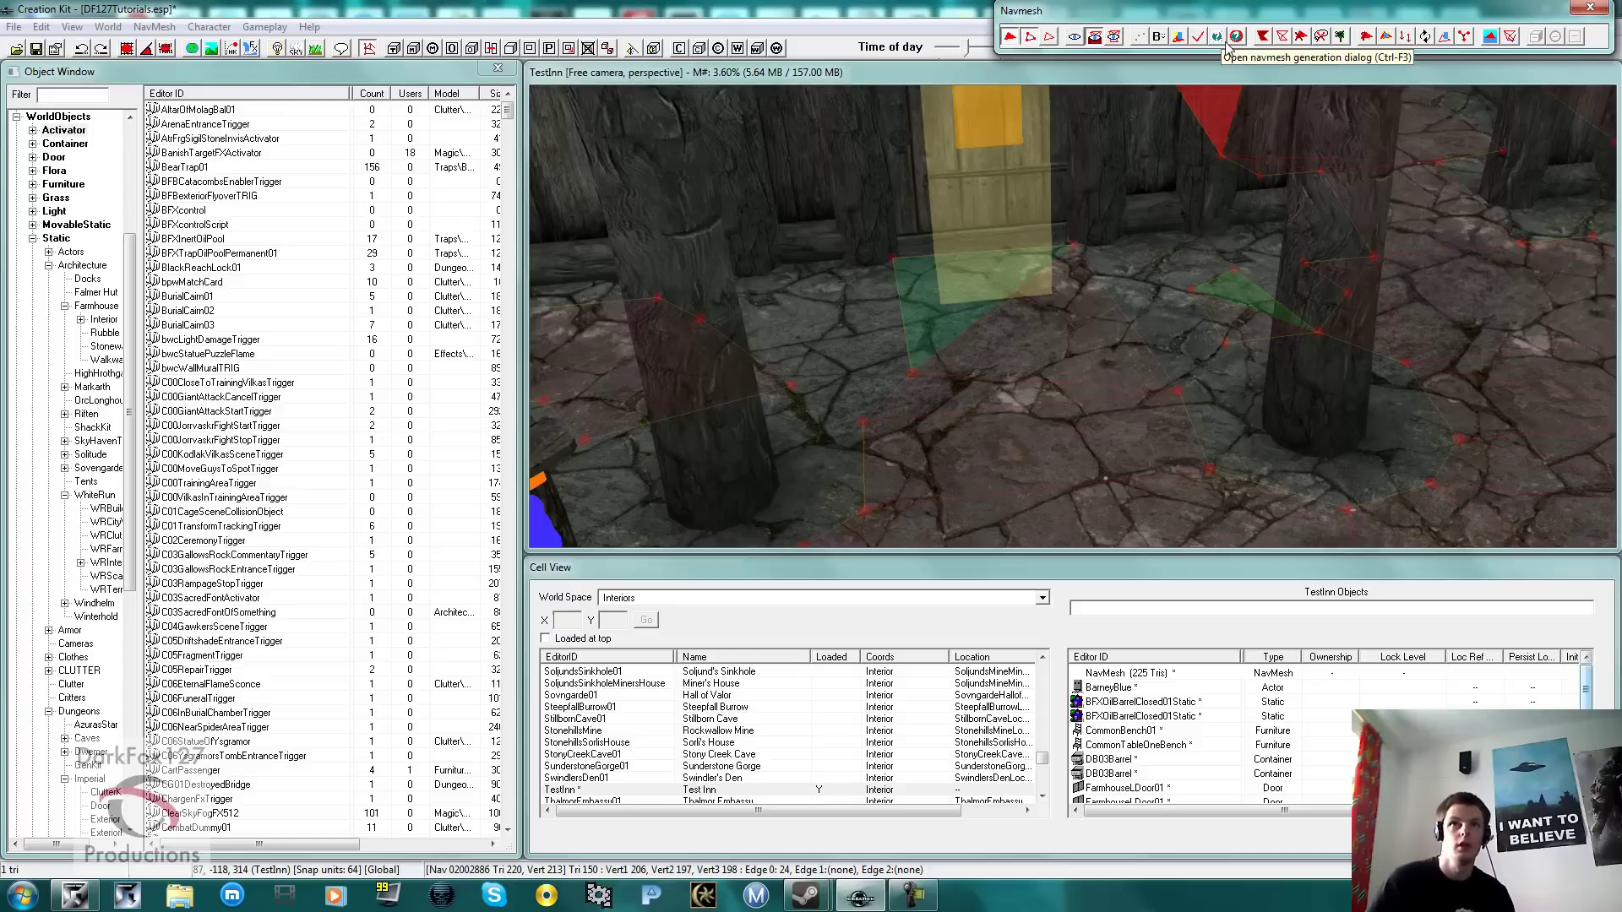
pyautogui.click(1288, 41)
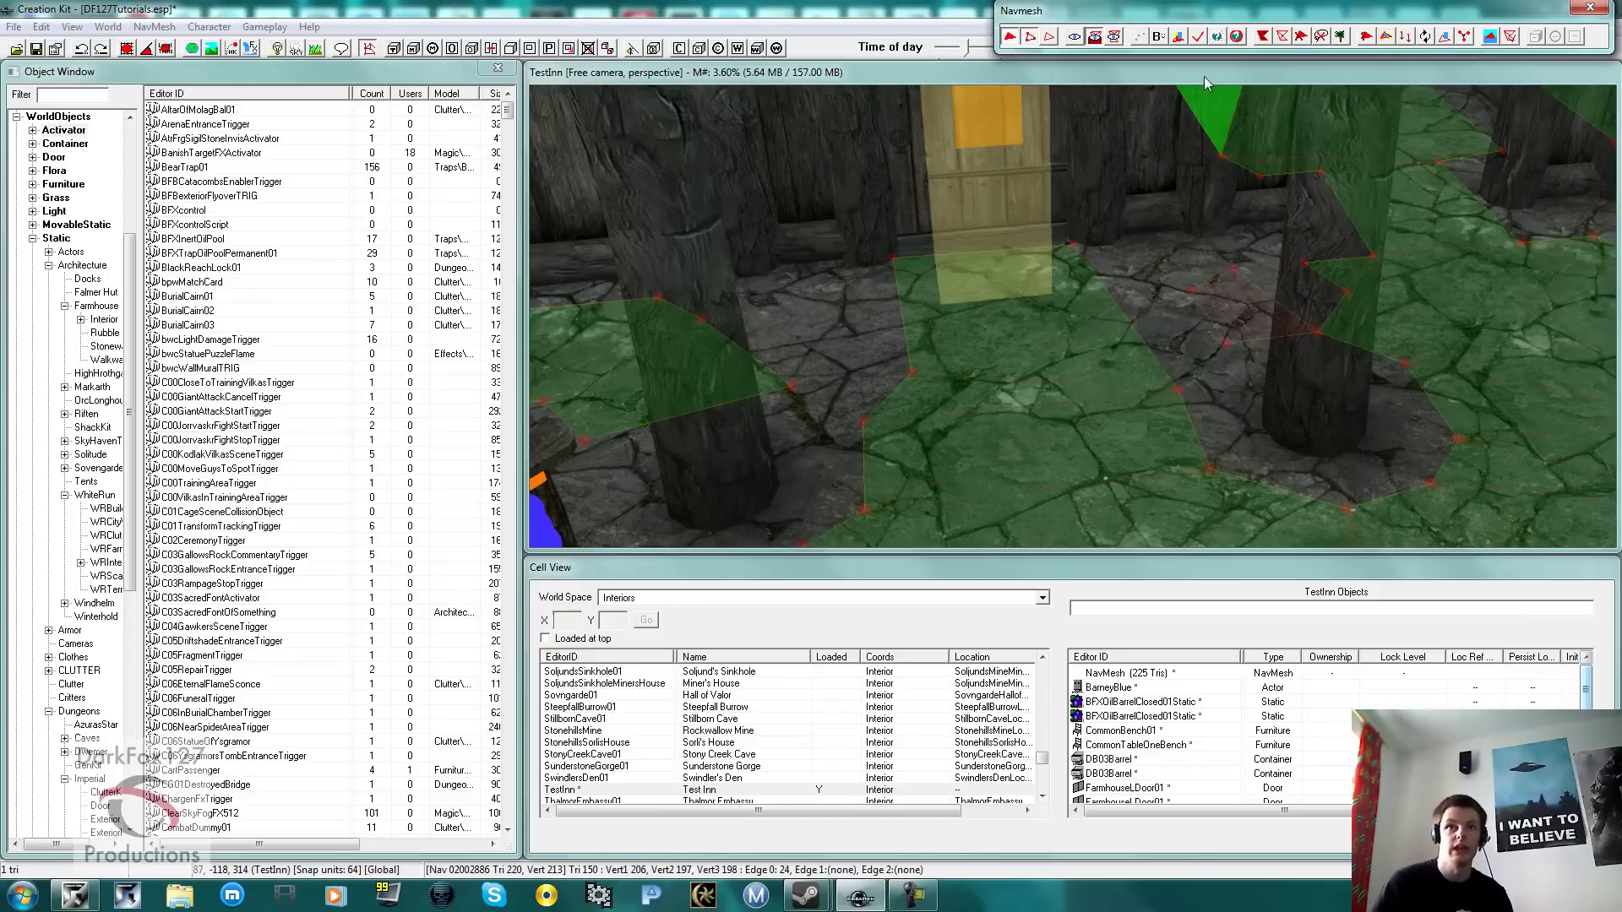
pyautogui.click(1283, 38)
pyautogui.click(1159, 241)
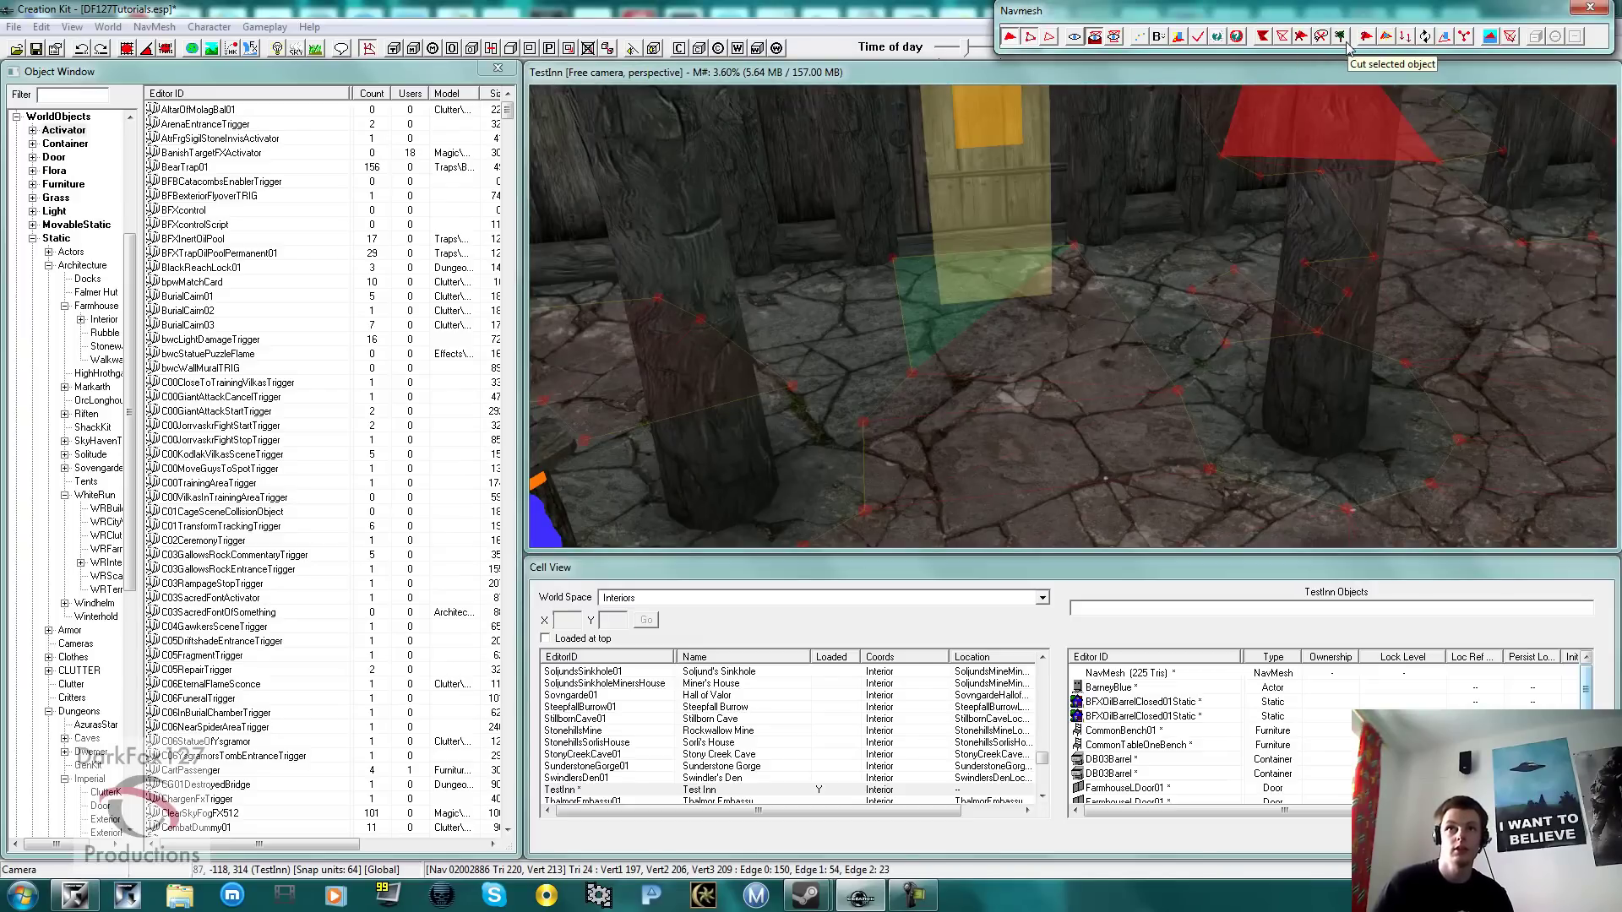
pyautogui.press('d')
# Step: Merge the two neighbouring navmesh vertices on the floor between the yellow door and the wooden pillar into one
pyautogui.moveTo(1230, 241); pyautogui.dragTo(1186, 279, button='middle')
pyautogui.scroll(-1, 1203, 243)
pyautogui.scroll(3, 1209, 276)
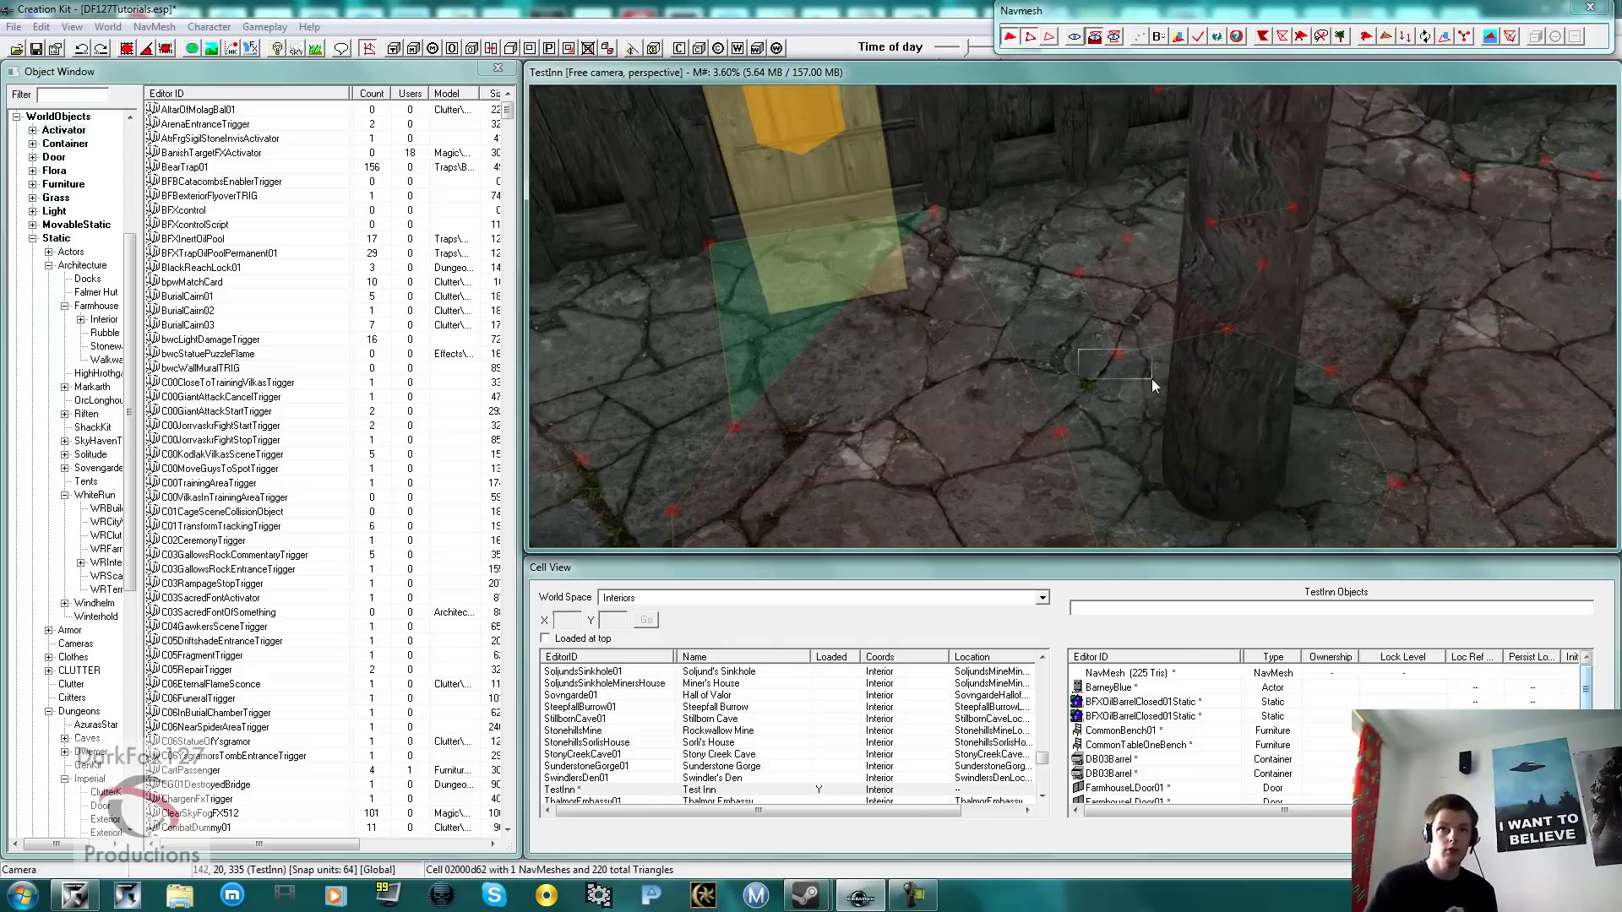
pyautogui.moveTo(1153, 378); pyautogui.dragTo(1152, 378)
pyautogui.keyDown('ctrl'); pyautogui.moveTo(1014, 460); pyautogui.dragTo(1089, 398); pyautogui.keyUp('ctrl')
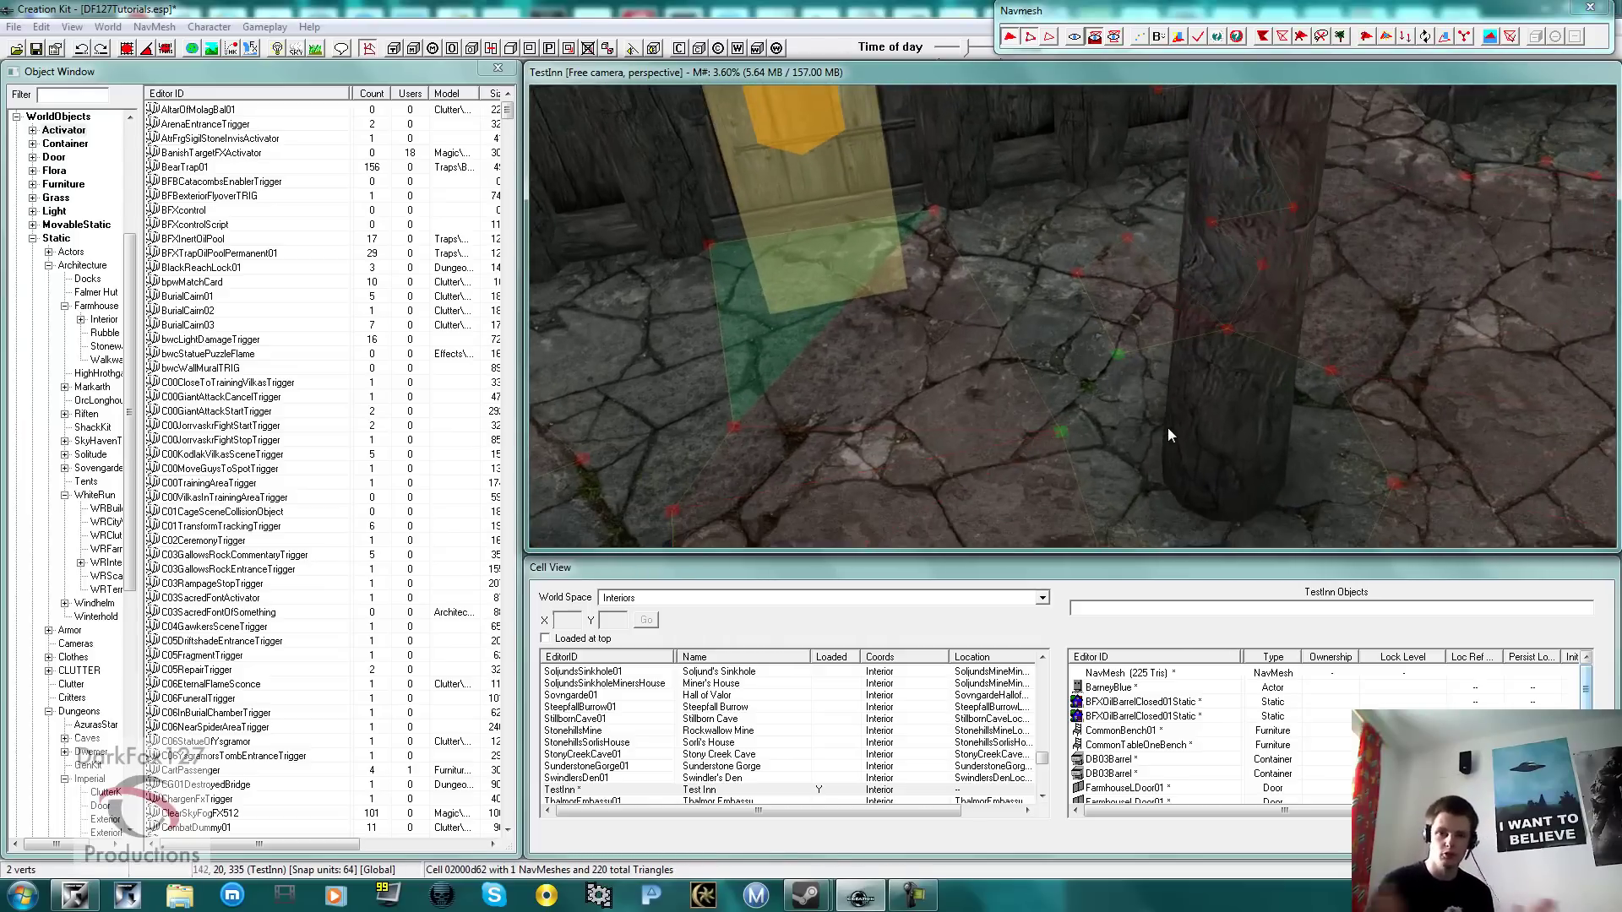
pyautogui.click(1467, 39)
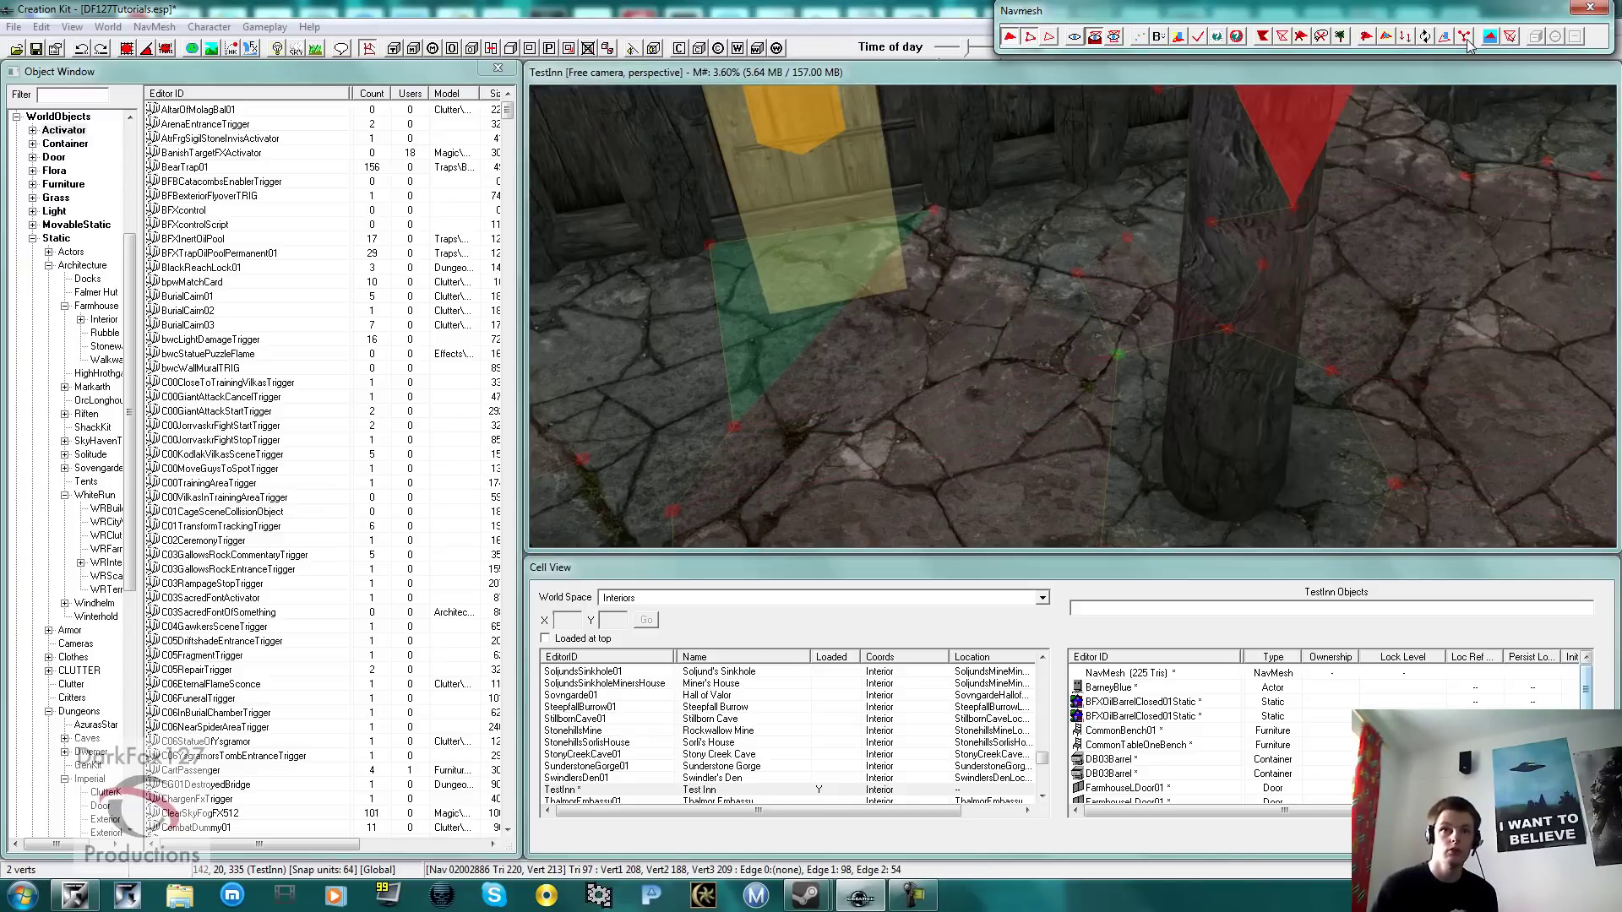
pyautogui.click(1117, 353)
# Step: Merge the threshold vertex at the pillar-side corner of the door base into the nearest floor vertex toward the pillar
pyautogui.press('shift')
pyautogui.scroll(3, 1142, 364)
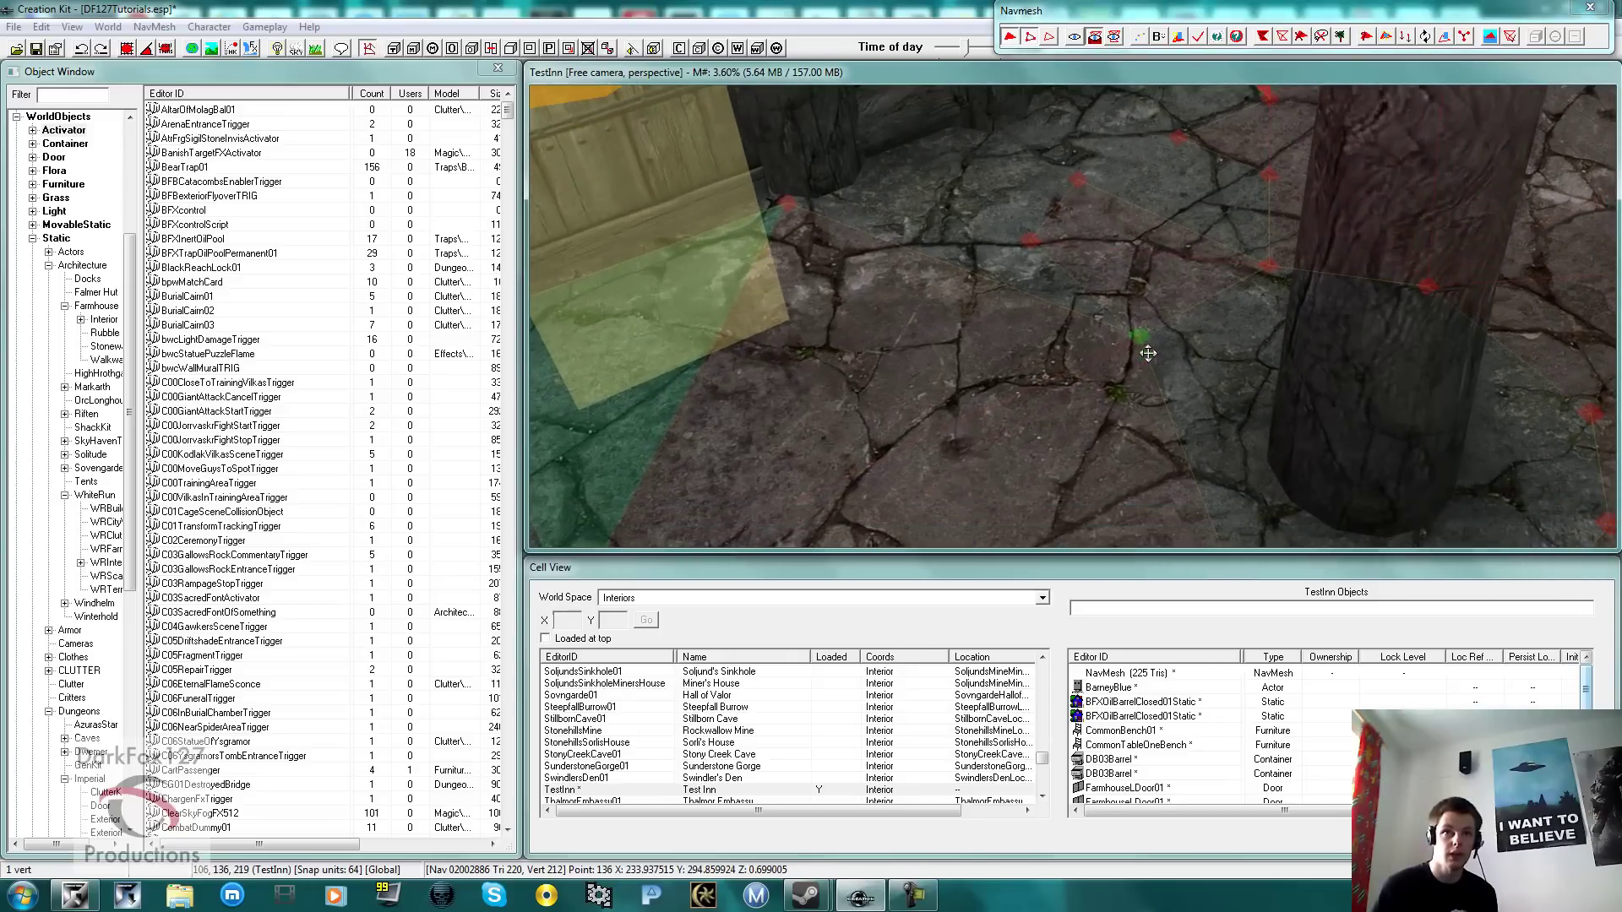
pyautogui.press('shift')
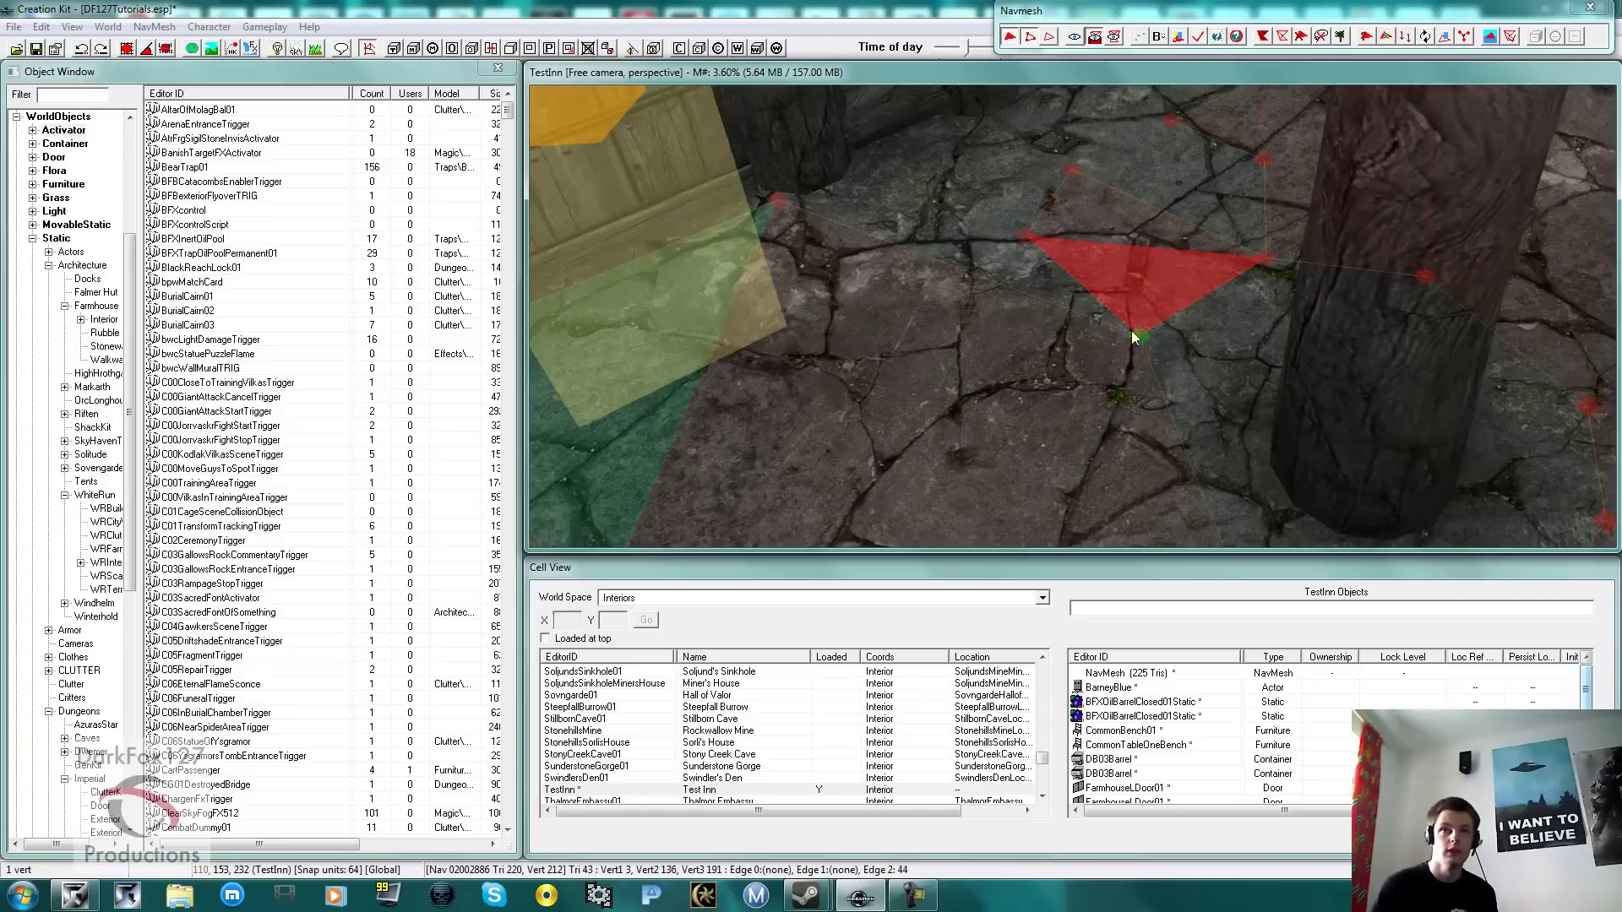
pyautogui.click(1023, 239)
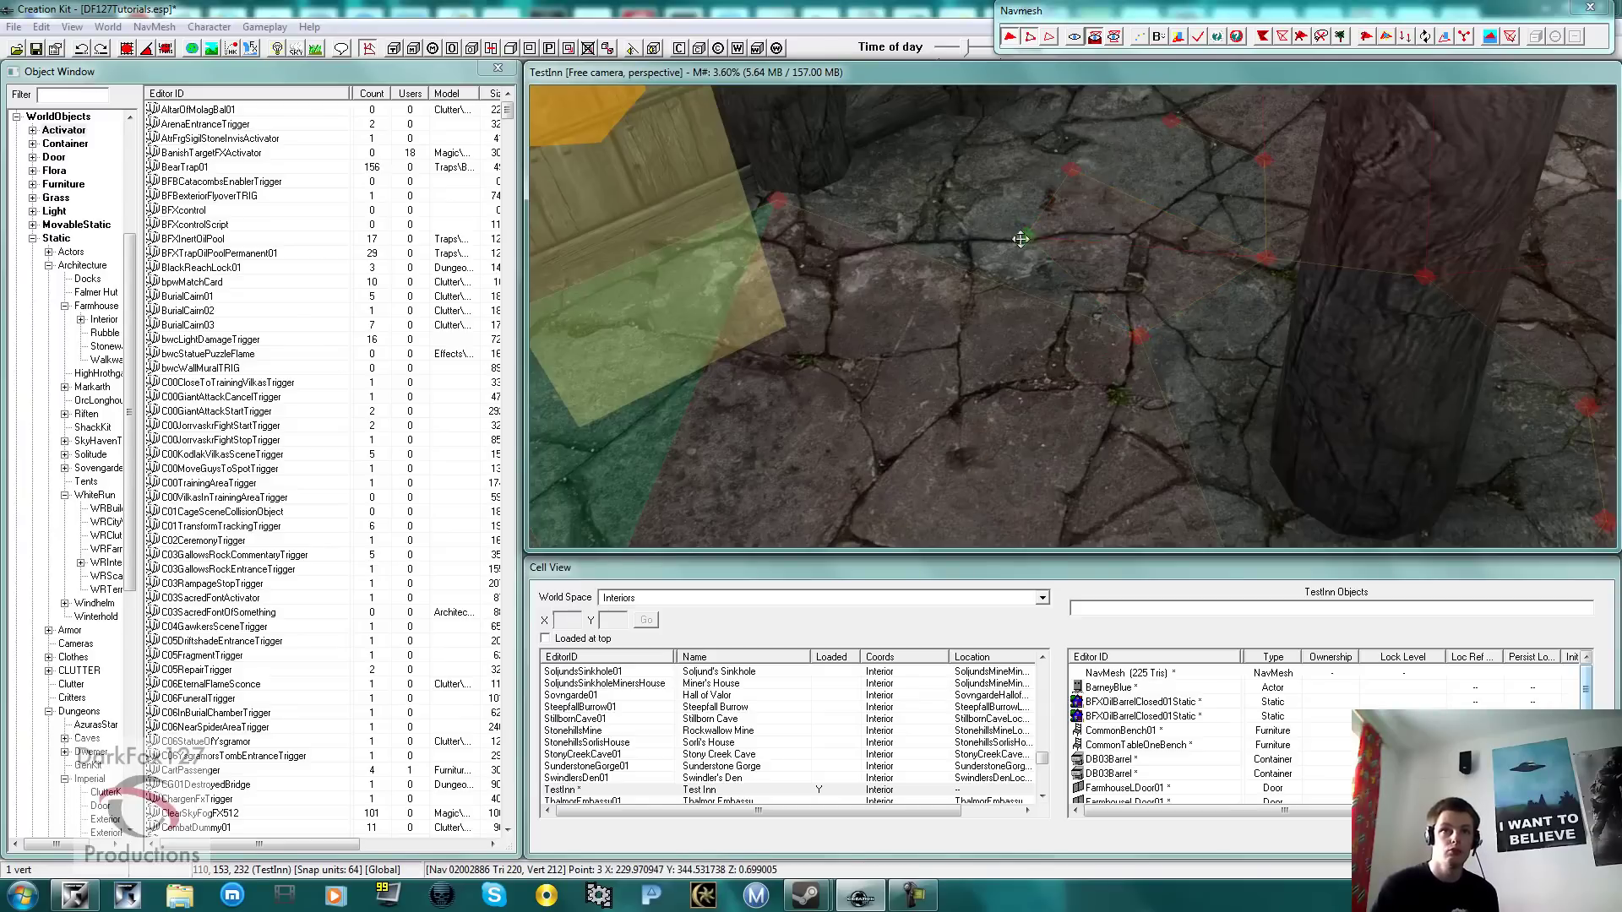
pyautogui.keyDown('ctrl'); pyautogui.click(779, 202); pyautogui.keyUp('ctrl')
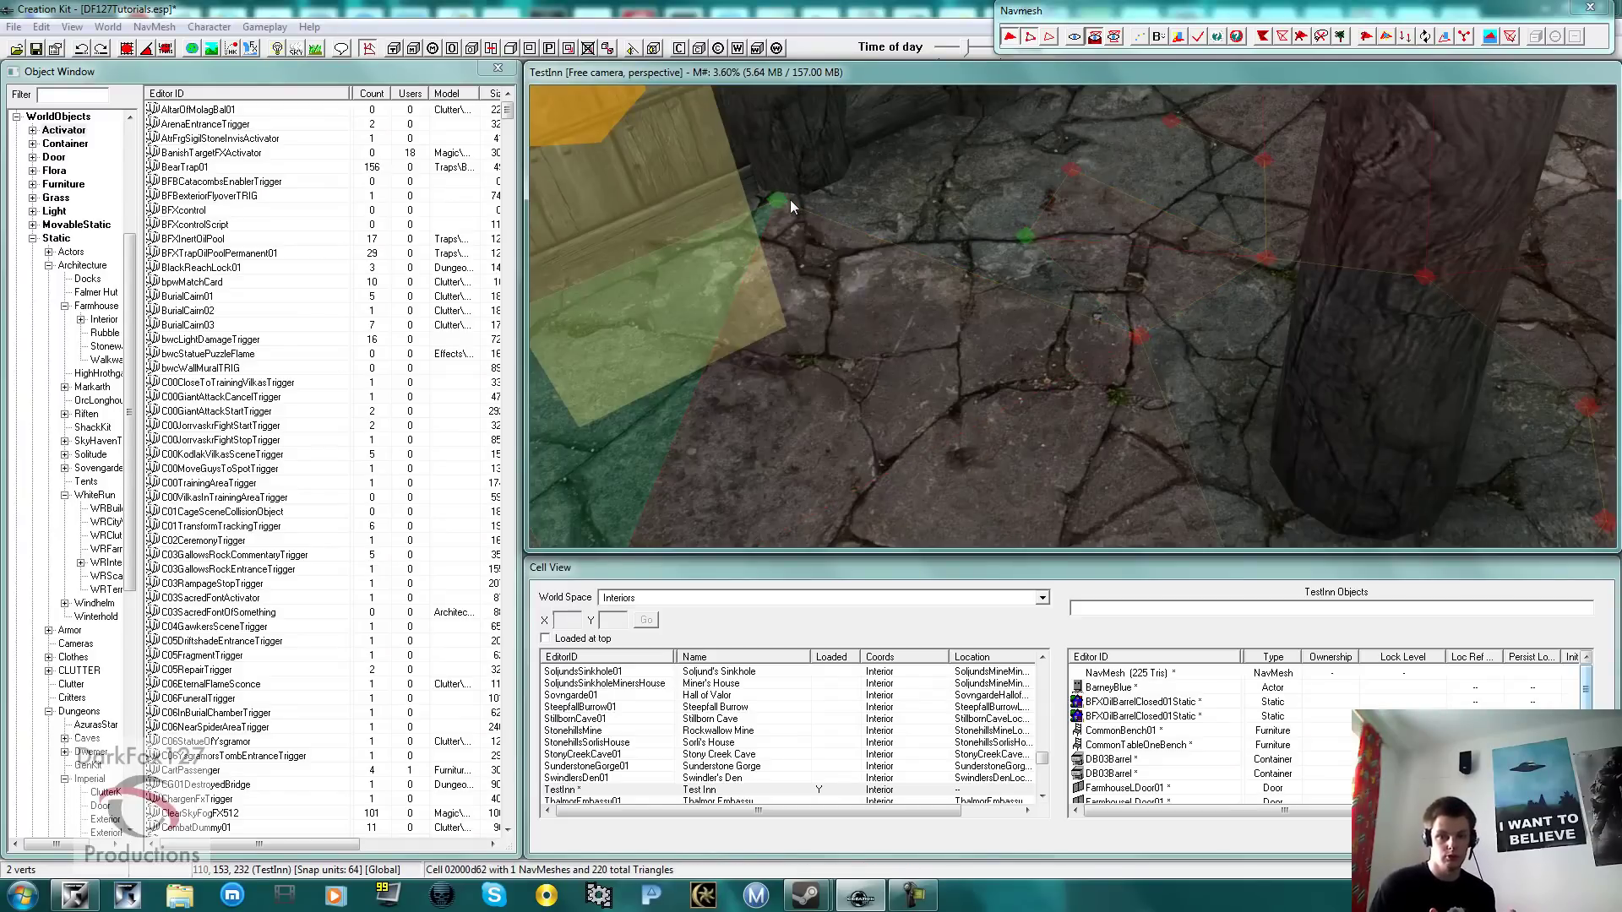
pyautogui.click(1461, 37)
pyautogui.press('shift')
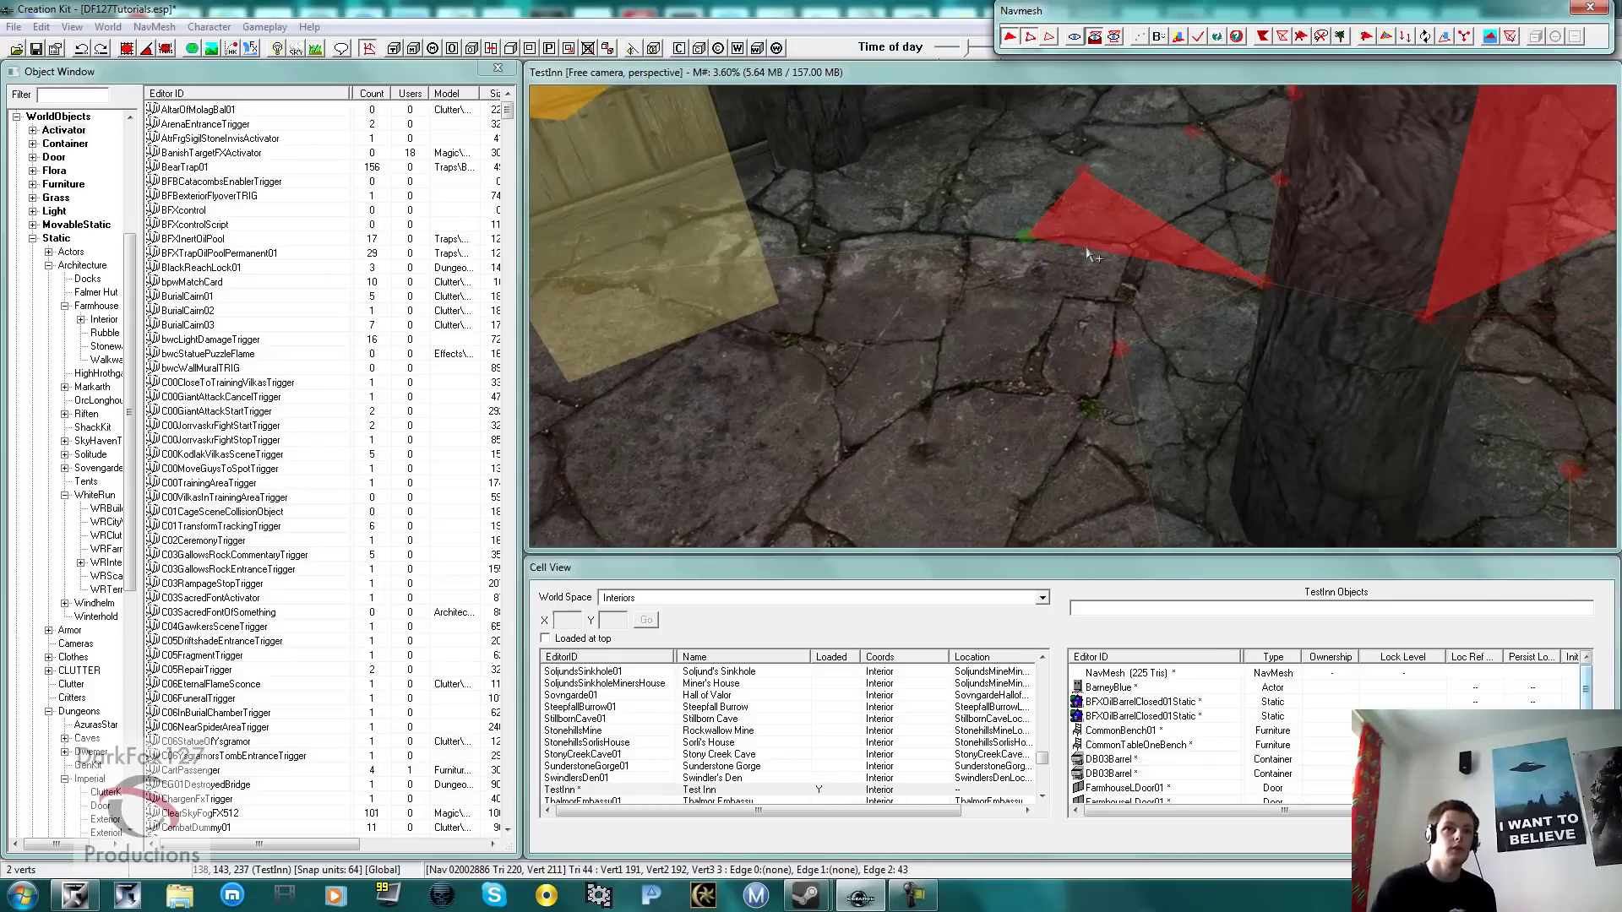
pyautogui.press('shift')
pyautogui.moveTo(1241, 308); pyautogui.dragTo(1145, 306, button='middle')
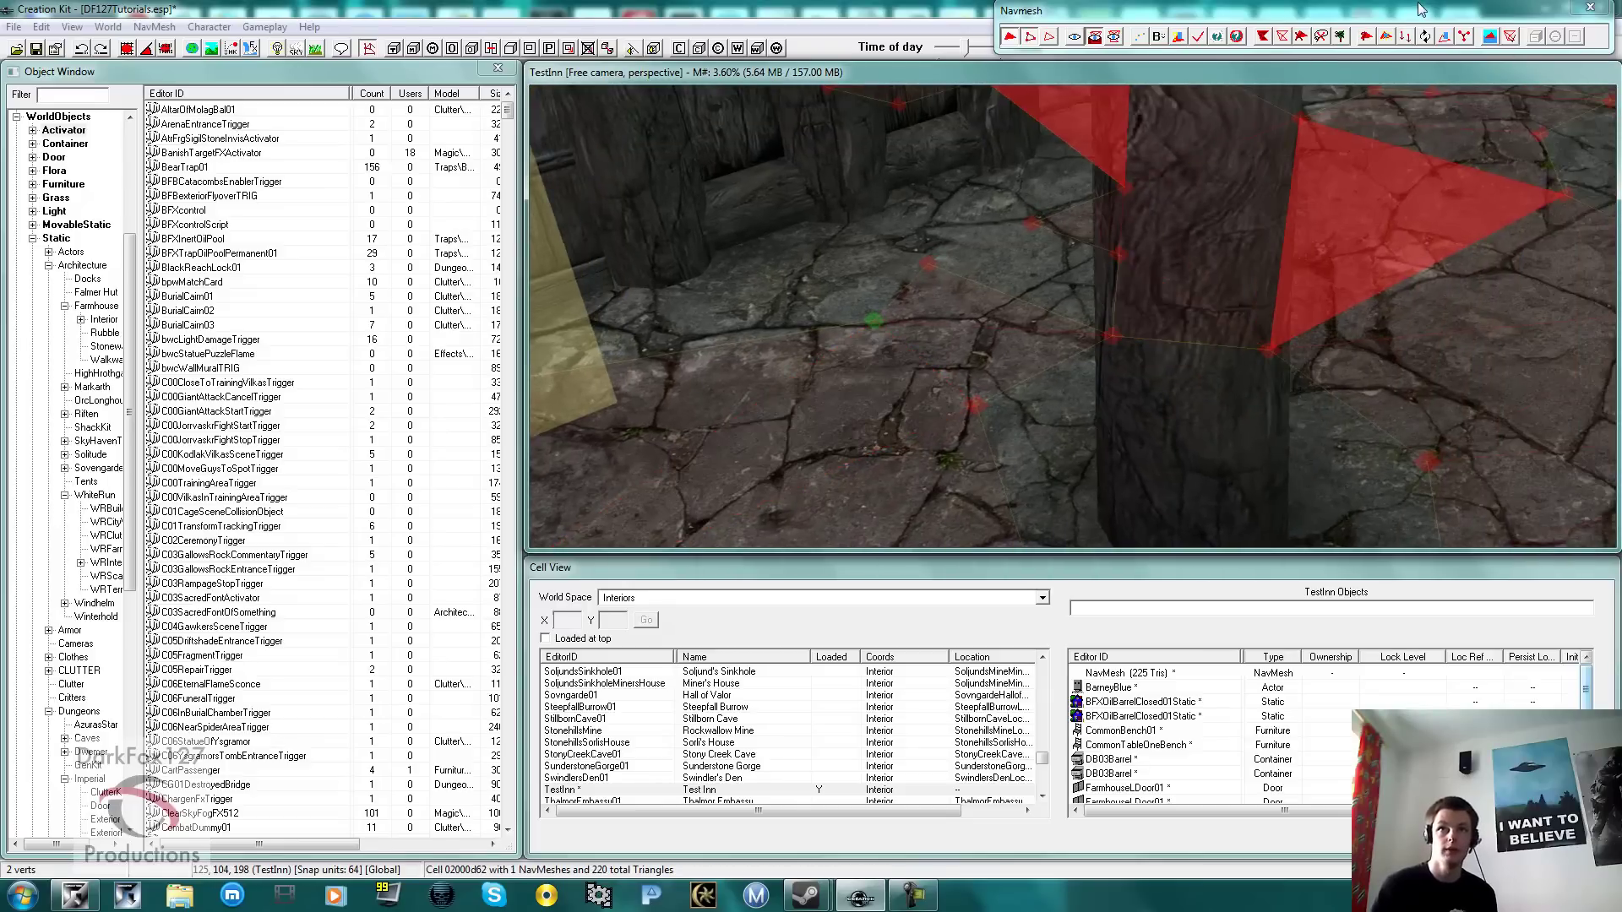